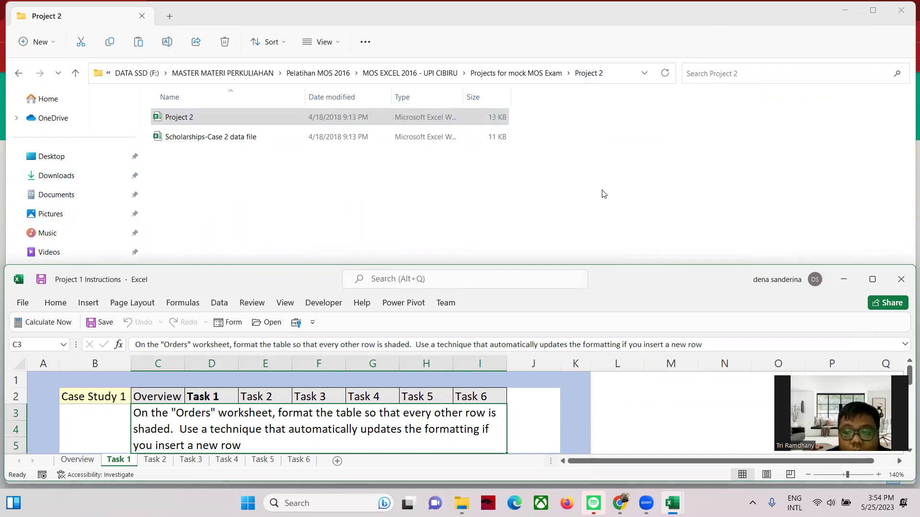
click(551, 223)
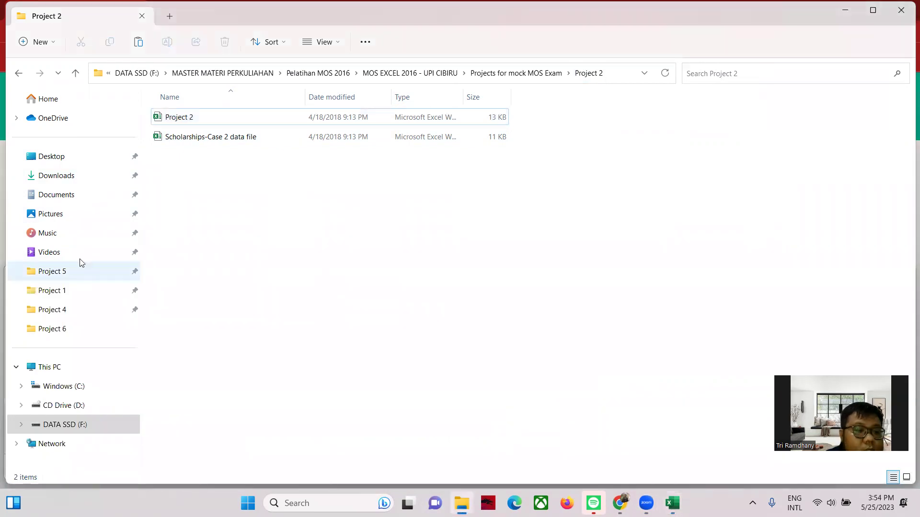
click(65, 424)
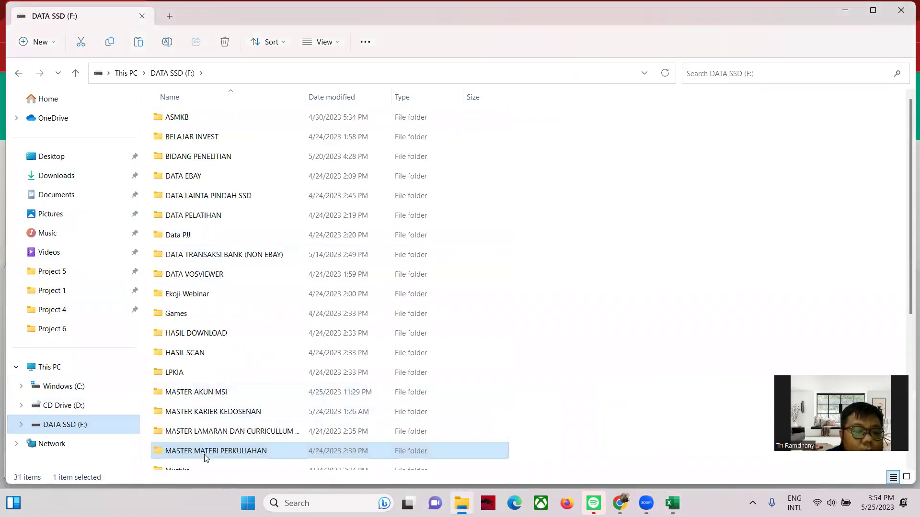
double_click(205, 452)
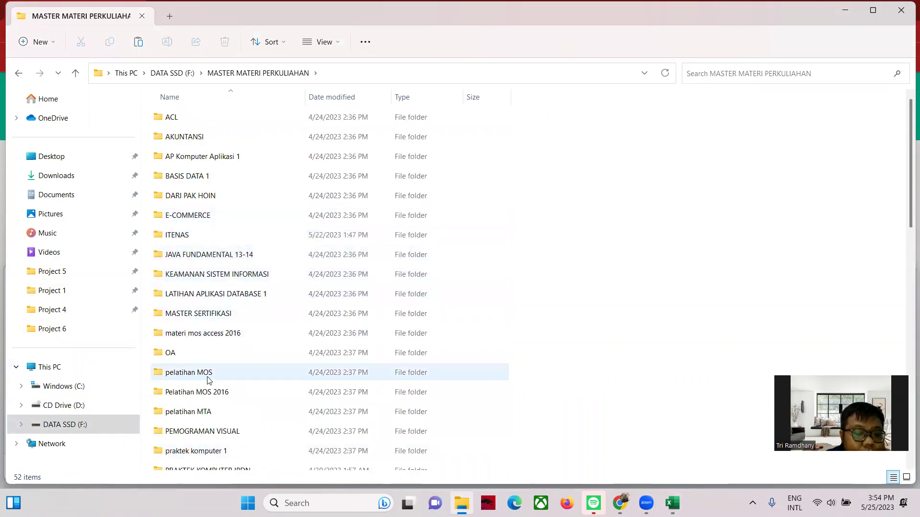
scroll(207, 376, down, 3)
double_click(205, 322)
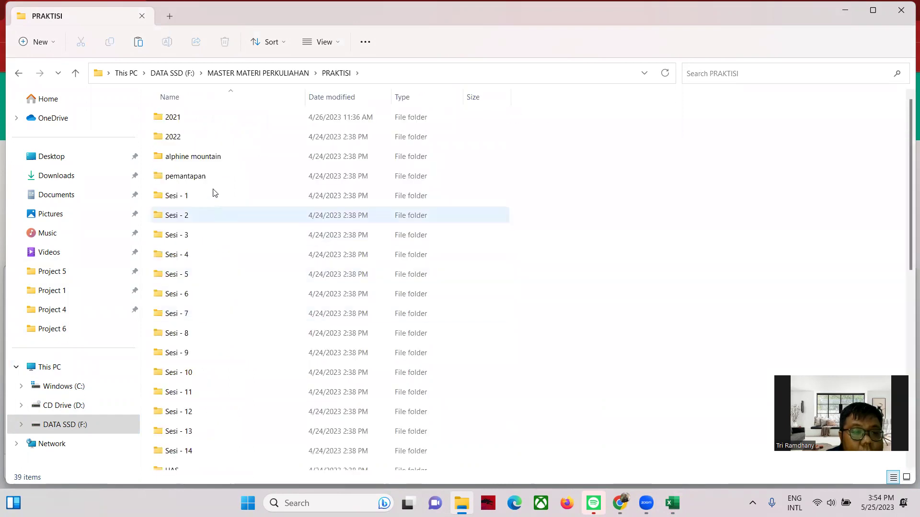
click(234, 75)
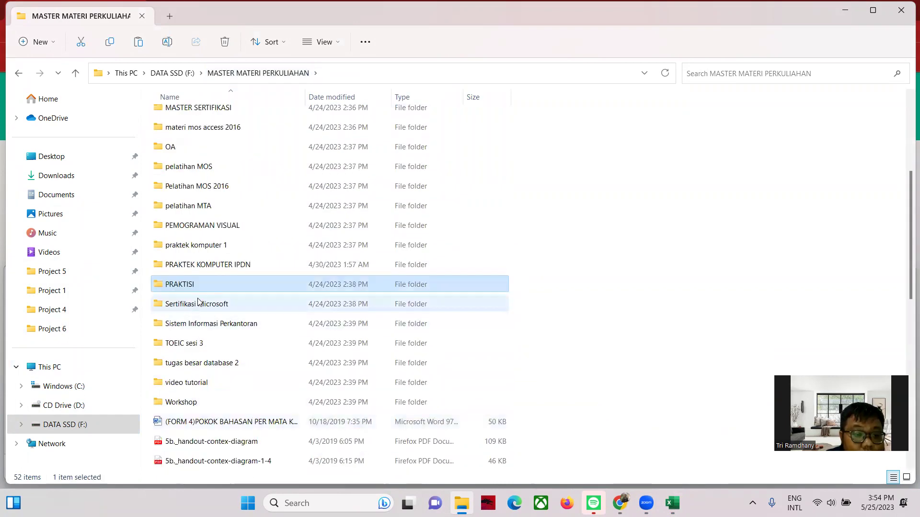
scroll(203, 340, up, 3)
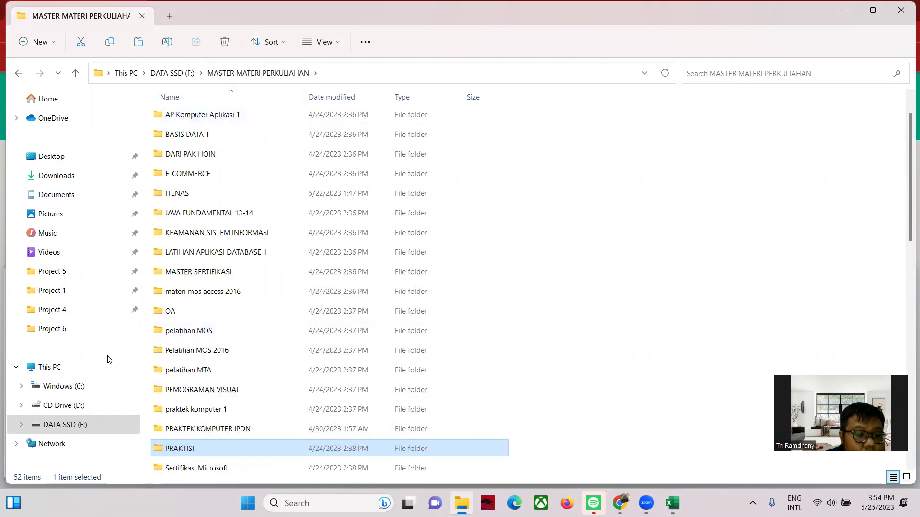
On drive F:, open the folder PKSTI > MOS MS EXCEL 2016 > MOS > SIMULASI MOS EXCEL 2016 > Project 1.
click(82, 427)
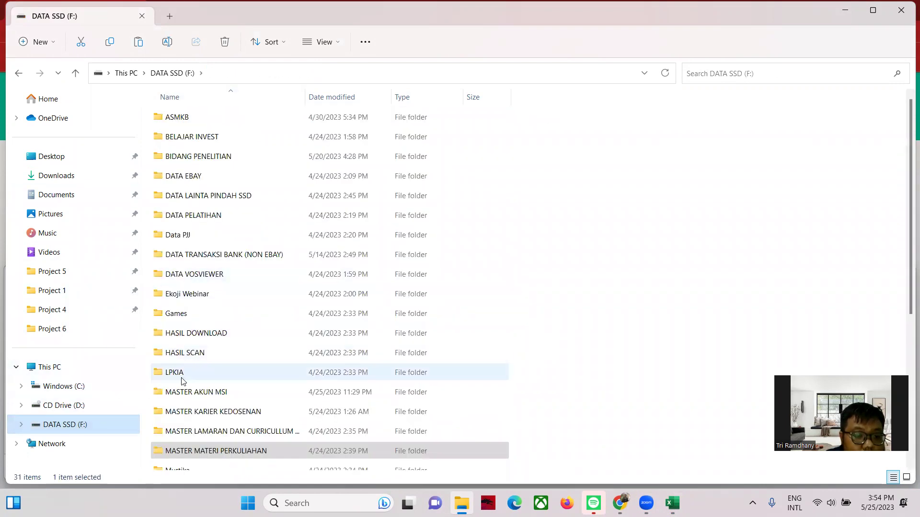
scroll(191, 376, down, 2)
double_click(189, 441)
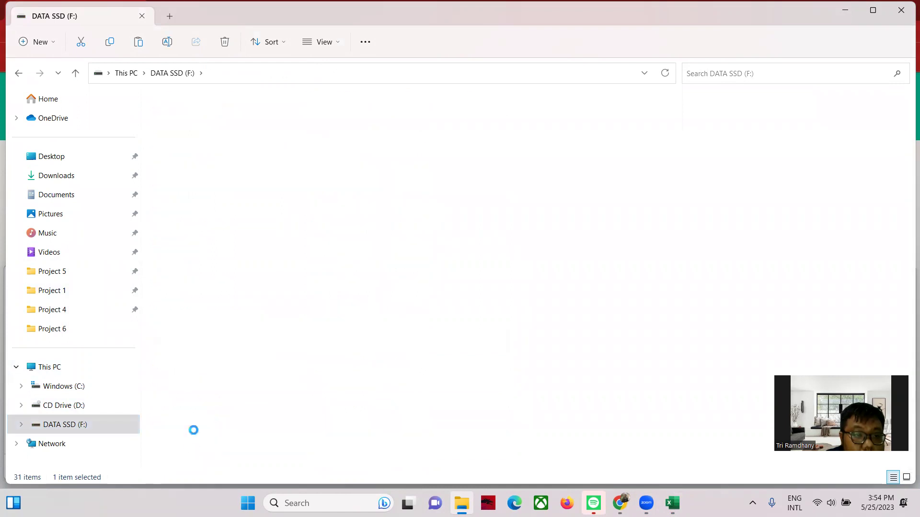
double_click(206, 153)
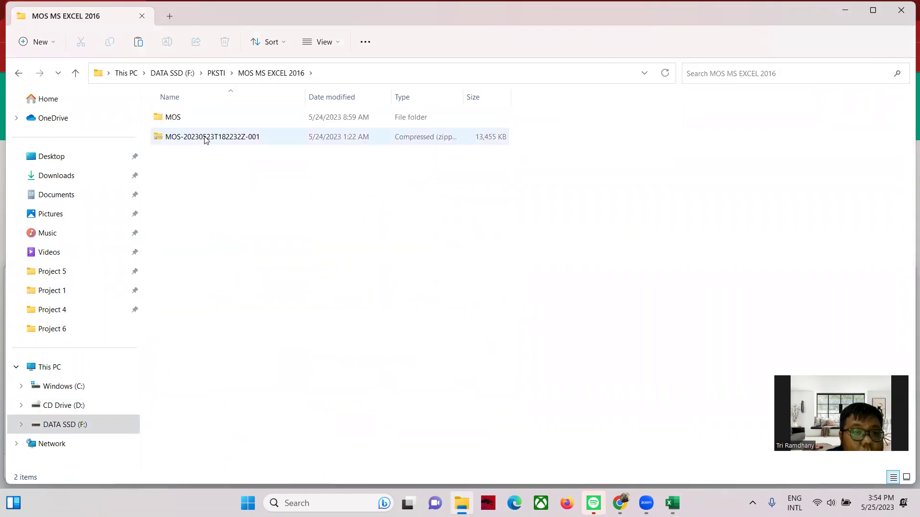
double_click(200, 117)
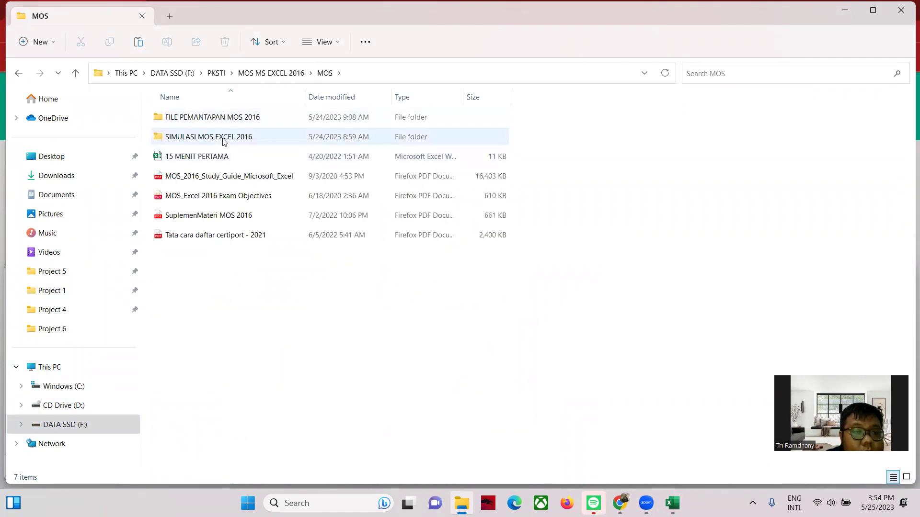
double_click(246, 139)
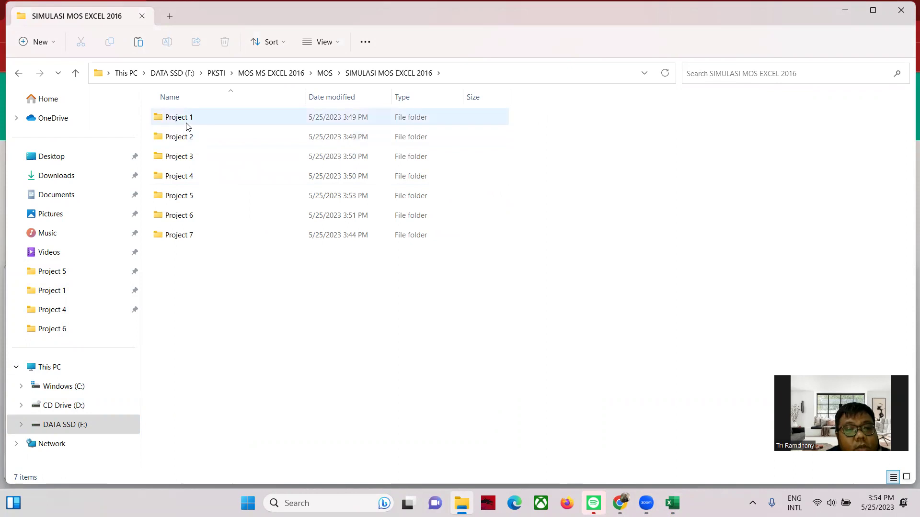
double_click(187, 126)
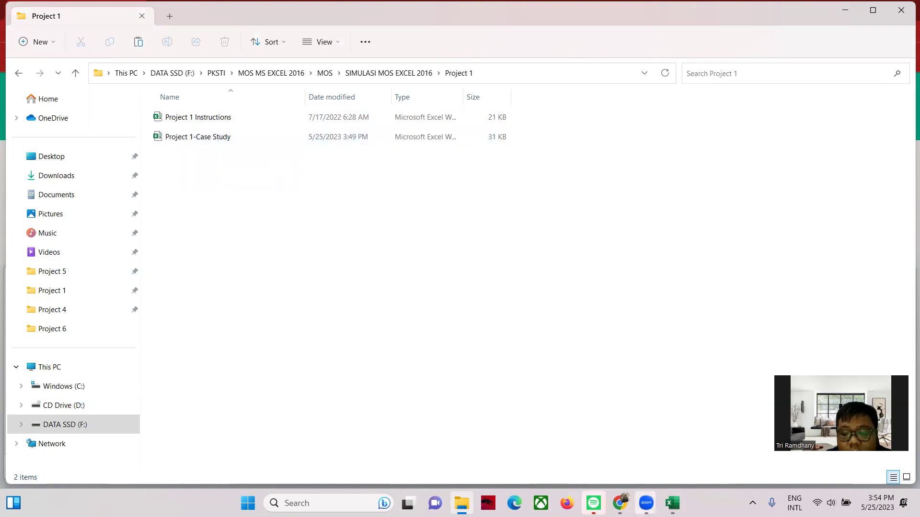
Bring up the Project 1 Instructions workbook and open the Project 1-Case Study workbook alongside it.
click(672, 503)
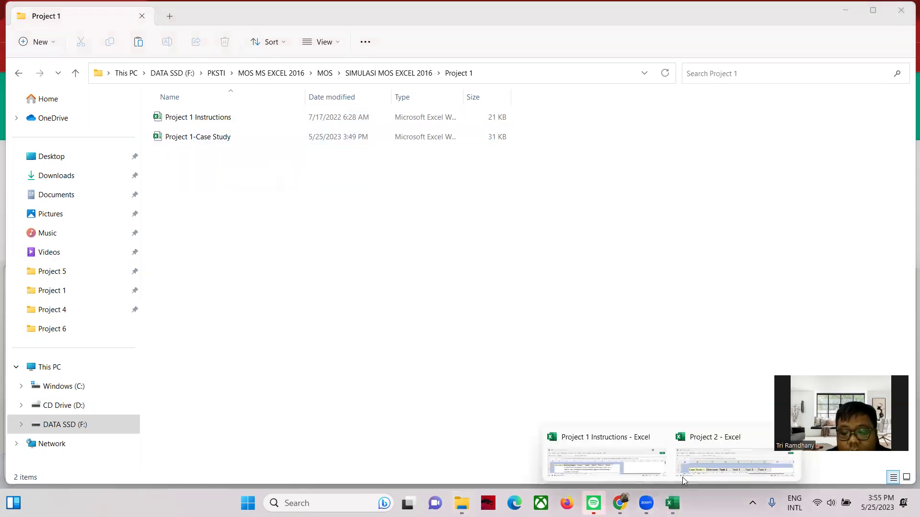
click(632, 448)
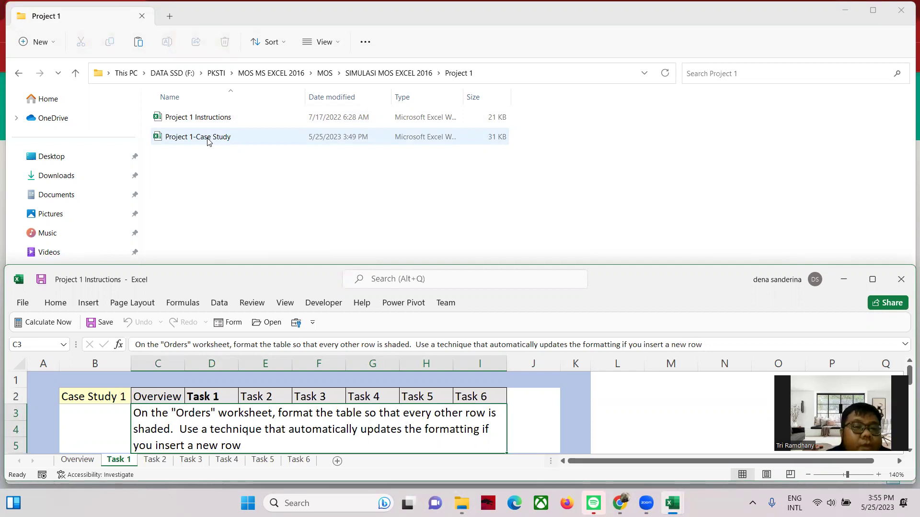
click(207, 140)
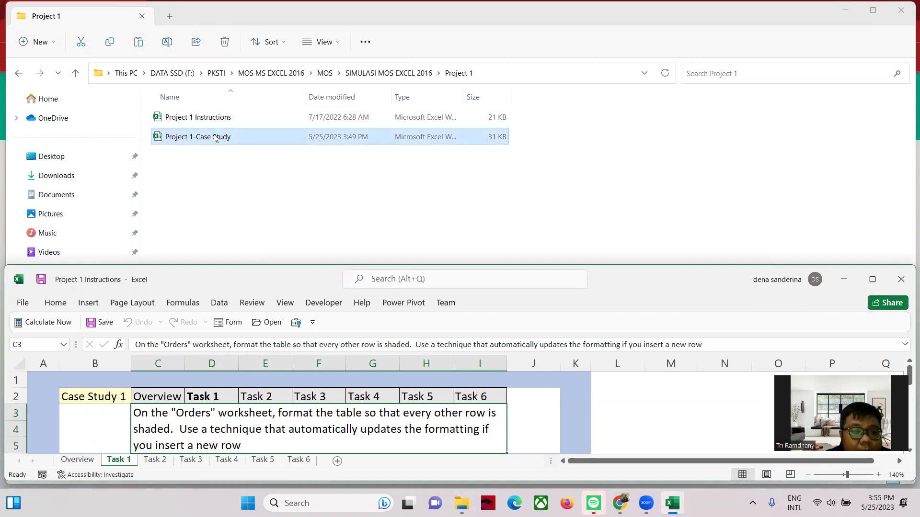
double_click(214, 139)
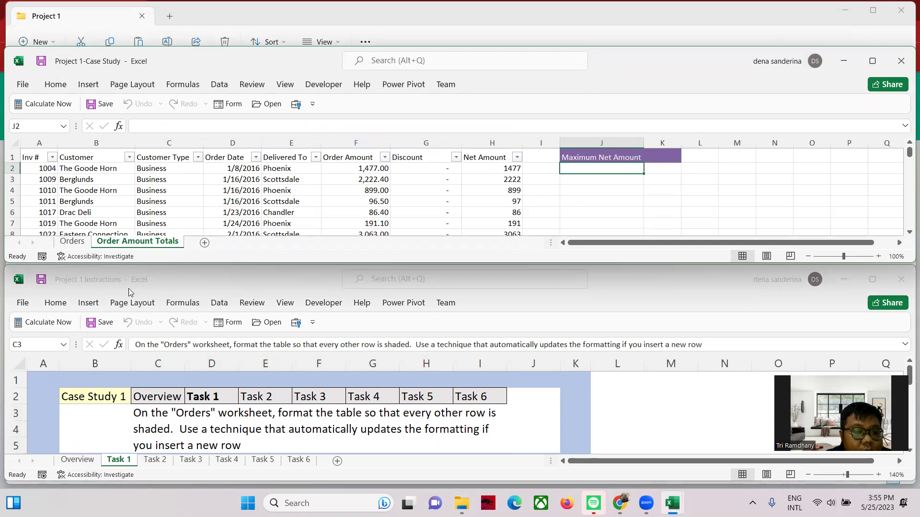
Show the Orders worksheet of the case study from its first row in a taller window above the instructions.
click(73, 242)
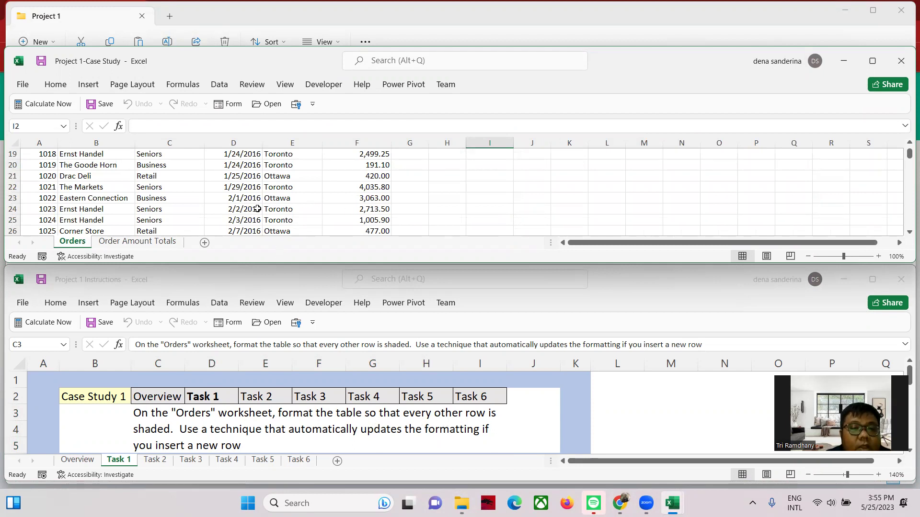
drag(603, 65, 603, 48)
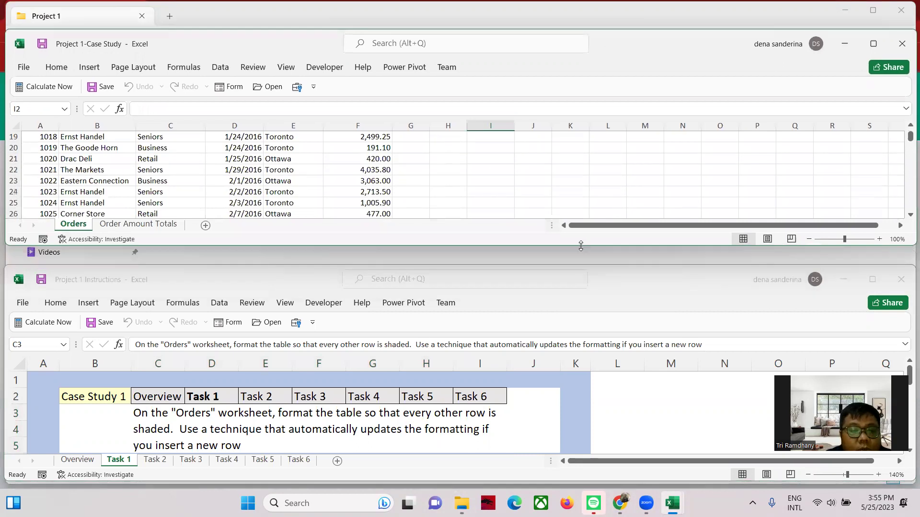
drag(581, 246, 581, 338)
click(198, 222)
scroll(199, 222, up, 6)
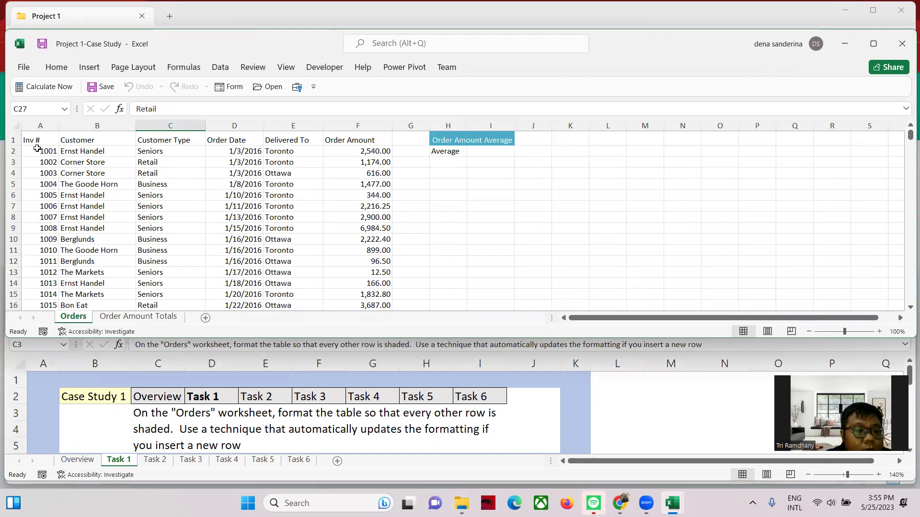
Convert the order data in A1:F127 on the Orders worksheet into a table with headers.
drag(41, 141, 356, 197)
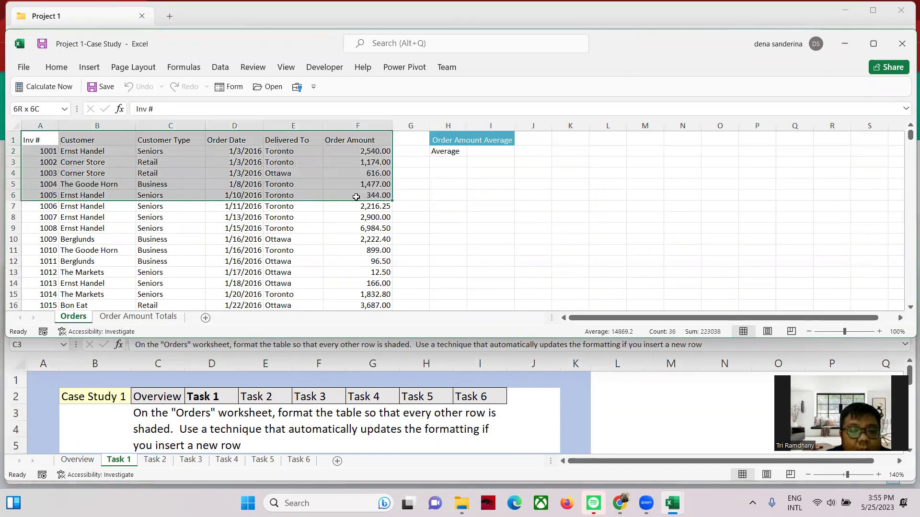
click(294, 228)
drag(38, 142, 358, 290)
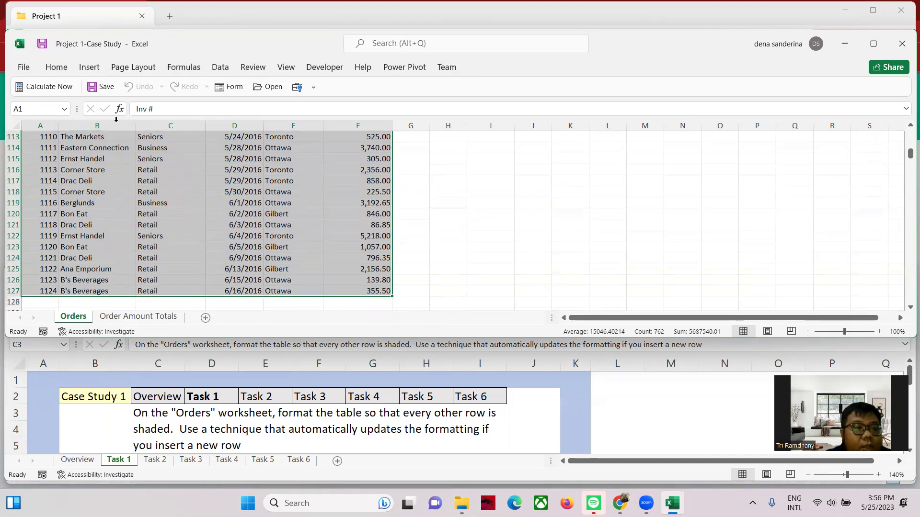
click(89, 67)
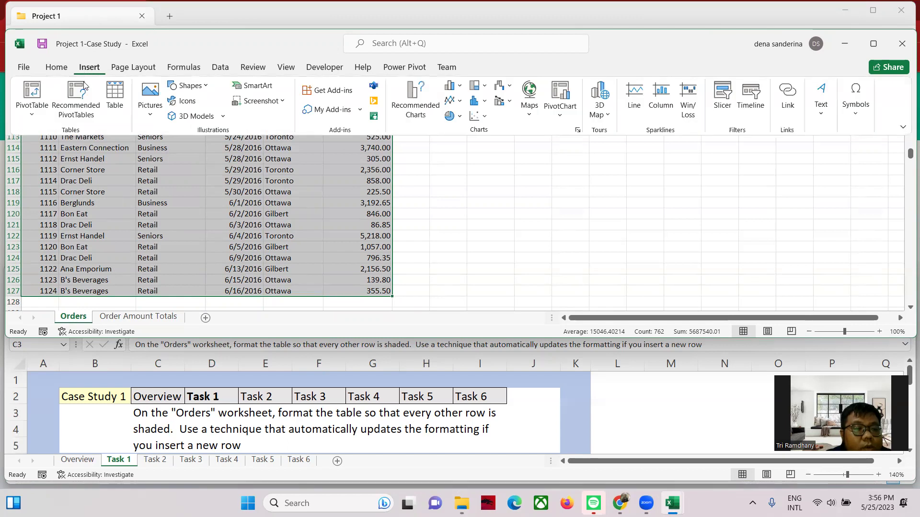
click(114, 98)
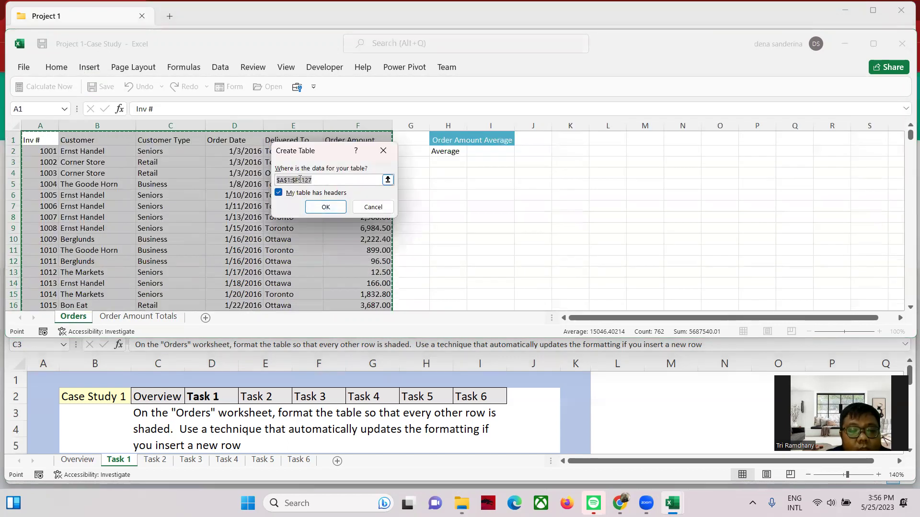
click(326, 206)
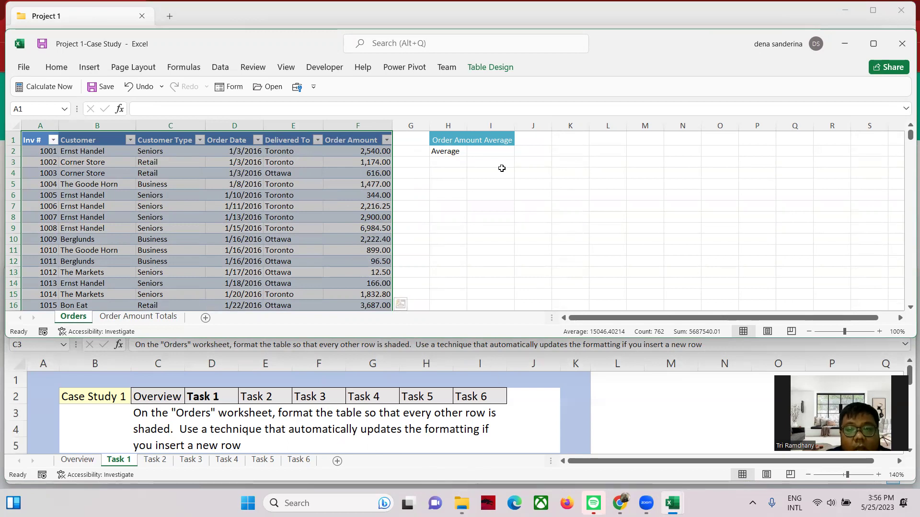
Turn the orders table's Banded Rows option off and back on to demonstrate the alternate row shading.
click(487, 69)
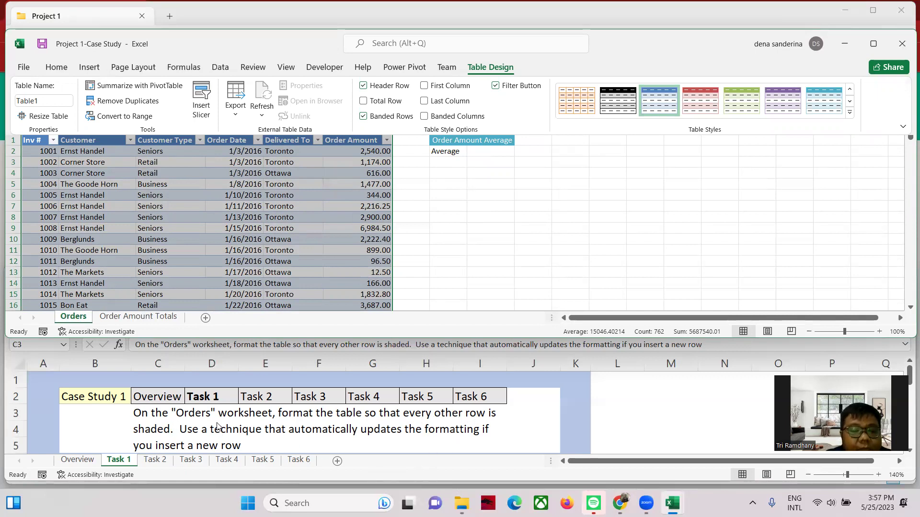
click(378, 116)
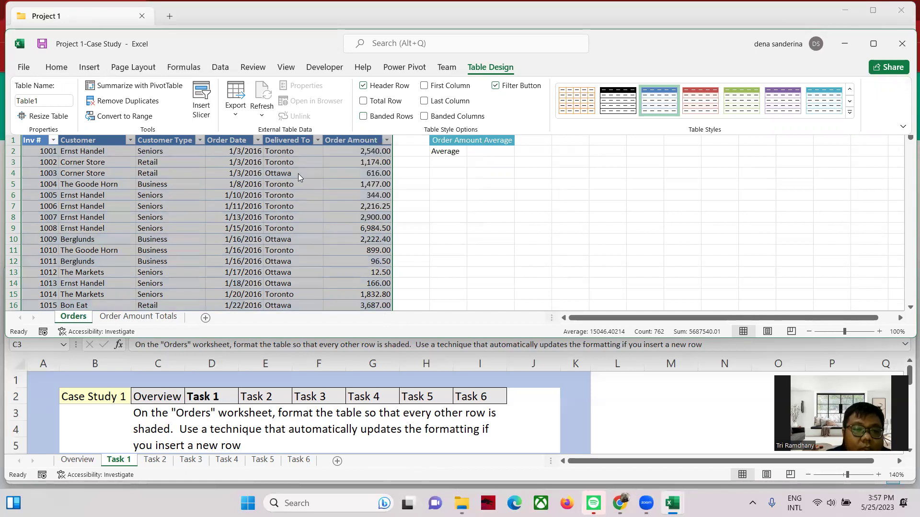
click(365, 117)
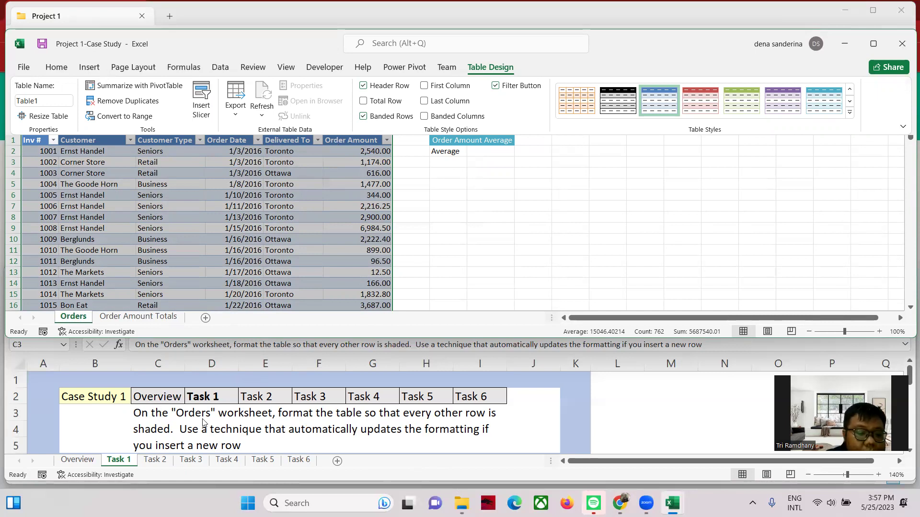
Show the Task 2 instructions and start a custom sort of the Orders table with Delivered To as the first sort column.
click(155, 460)
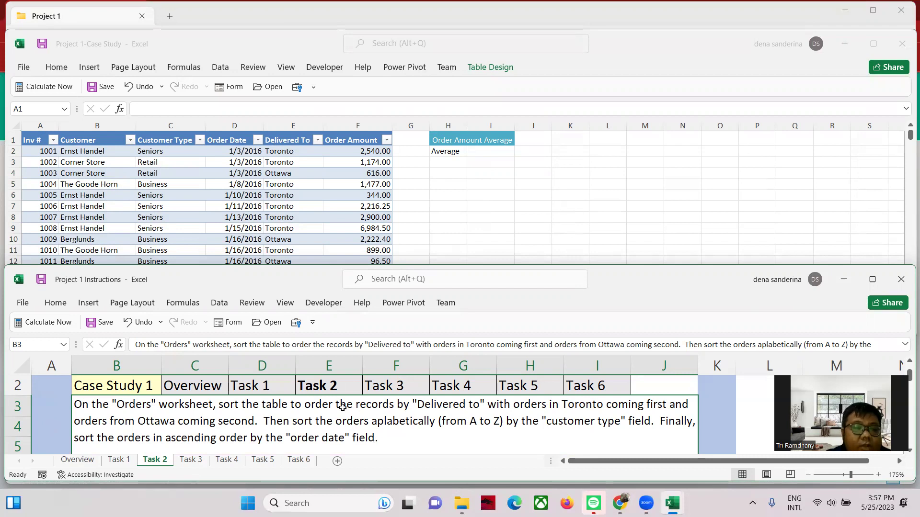
click(276, 185)
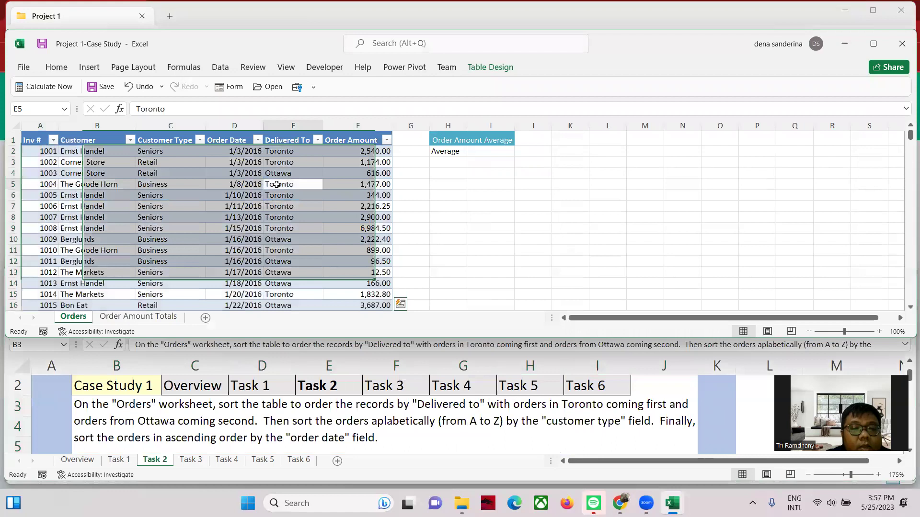
click(219, 68)
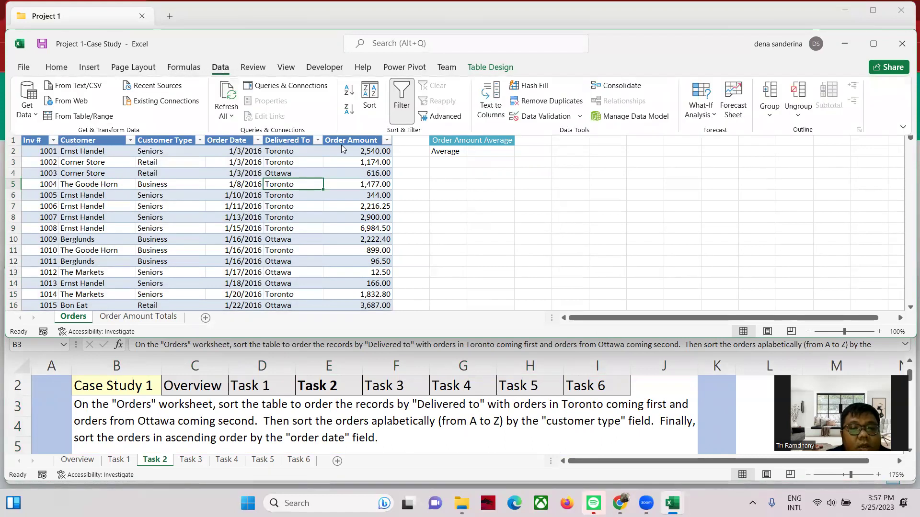
click(372, 98)
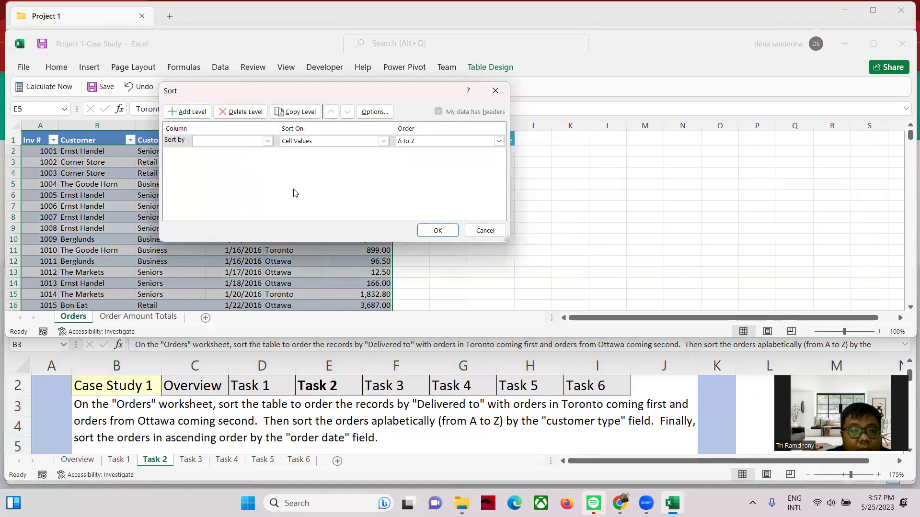
click(267, 141)
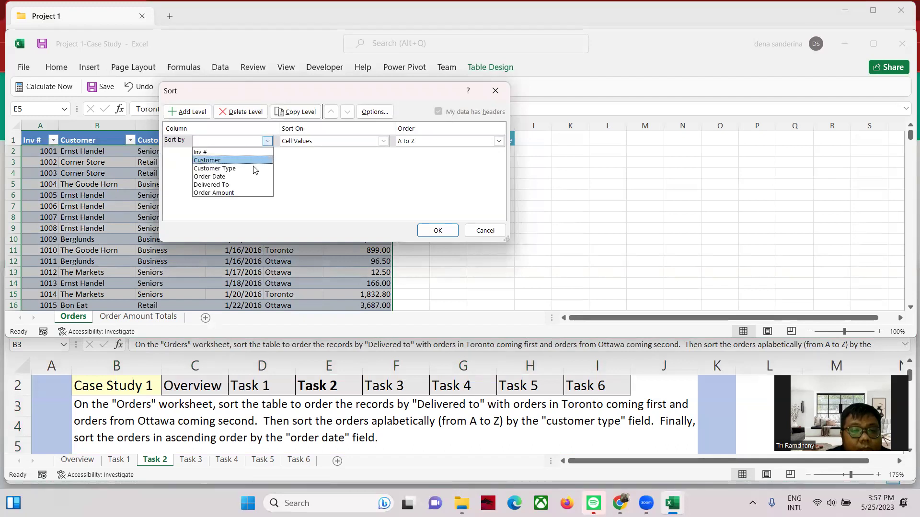
click(244, 184)
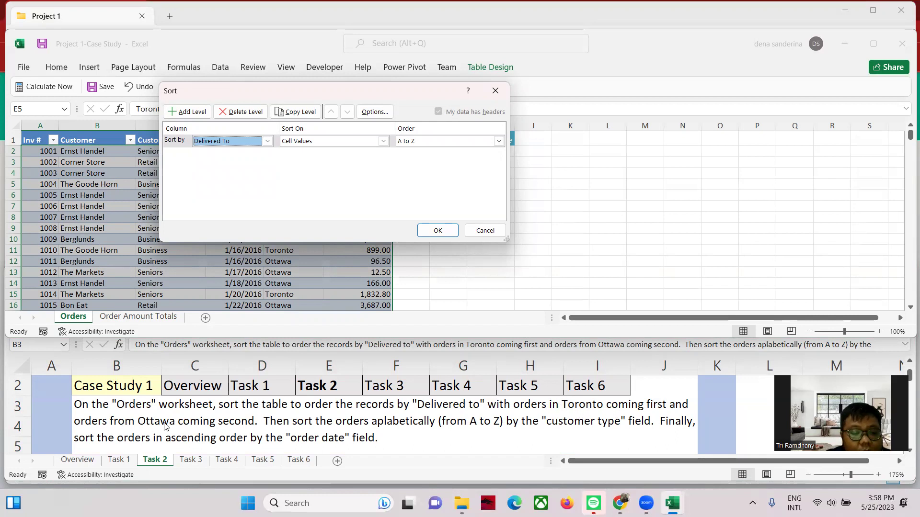
Choose a custom list as the Delivered To sort order and permanently delete the existing Toronto, Ottawa list.
click(499, 142)
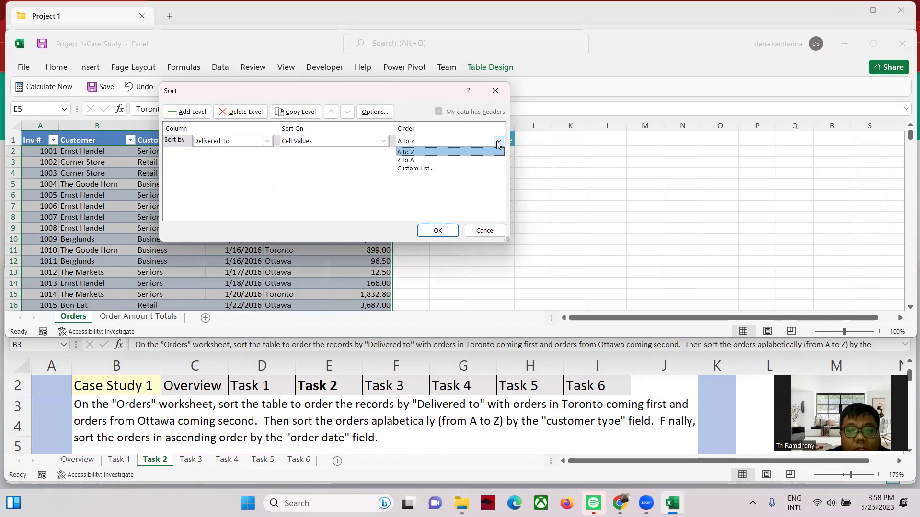
click(484, 168)
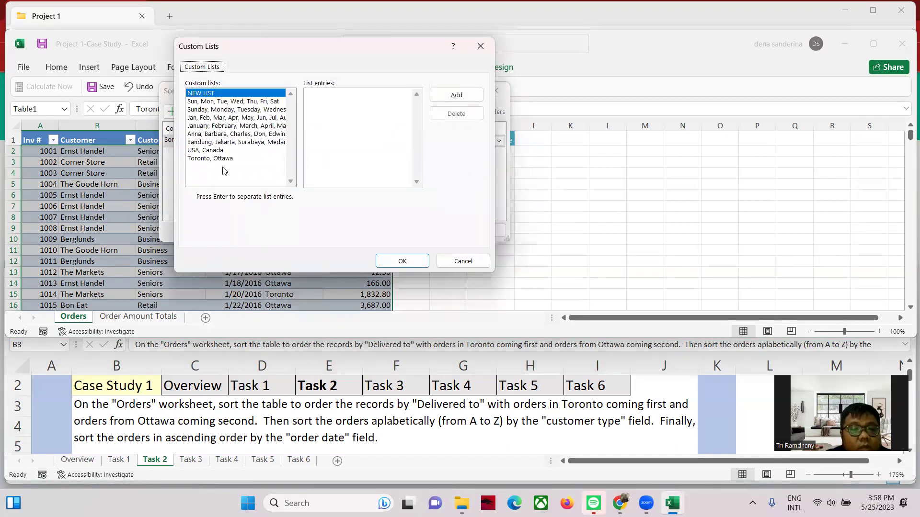
click(225, 159)
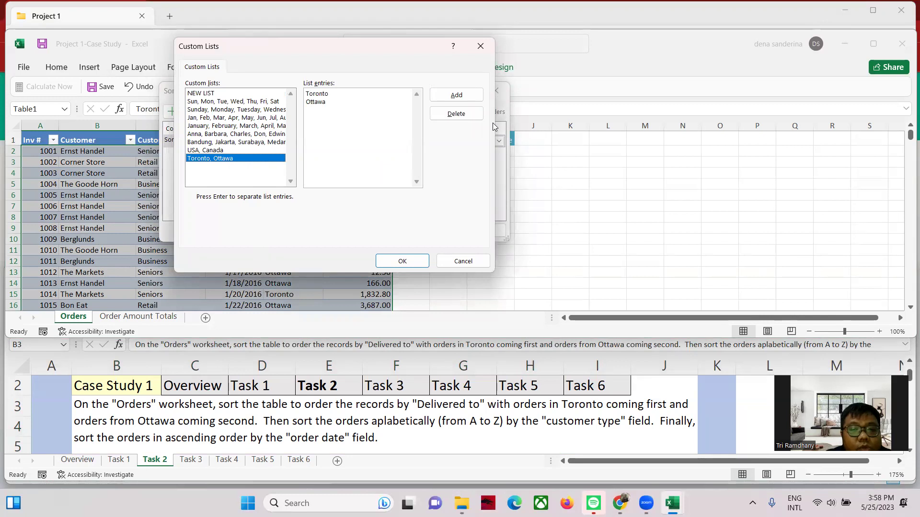
click(463, 118)
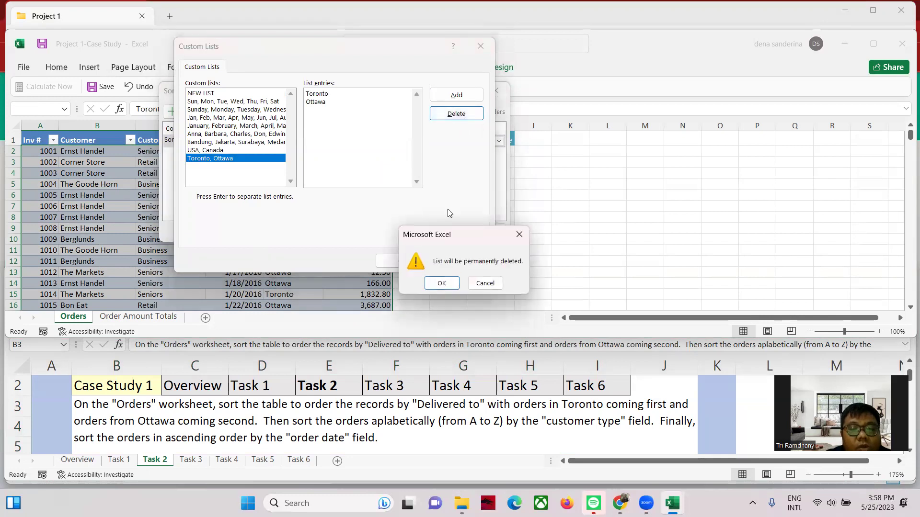
click(442, 282)
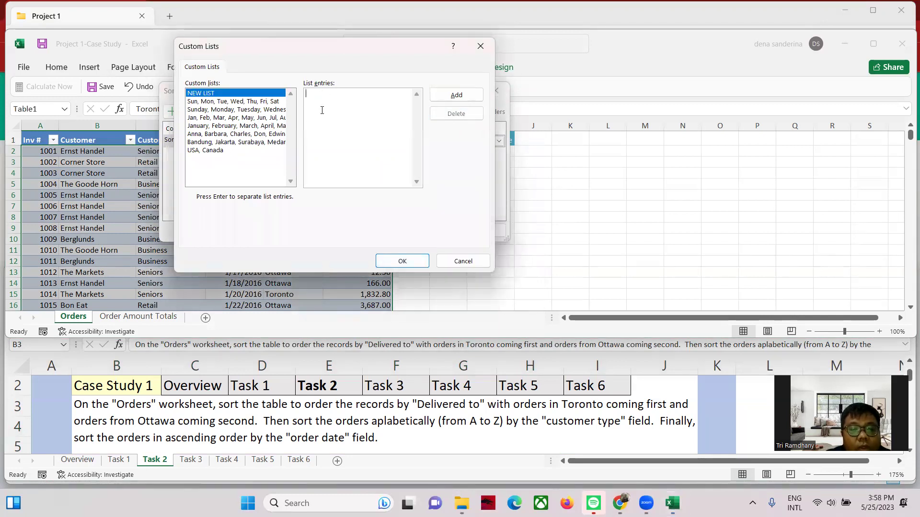
Add a new custom list with the entries Toronto, Ottawa and apply it as the Delivered To sort order.
click(321, 110)
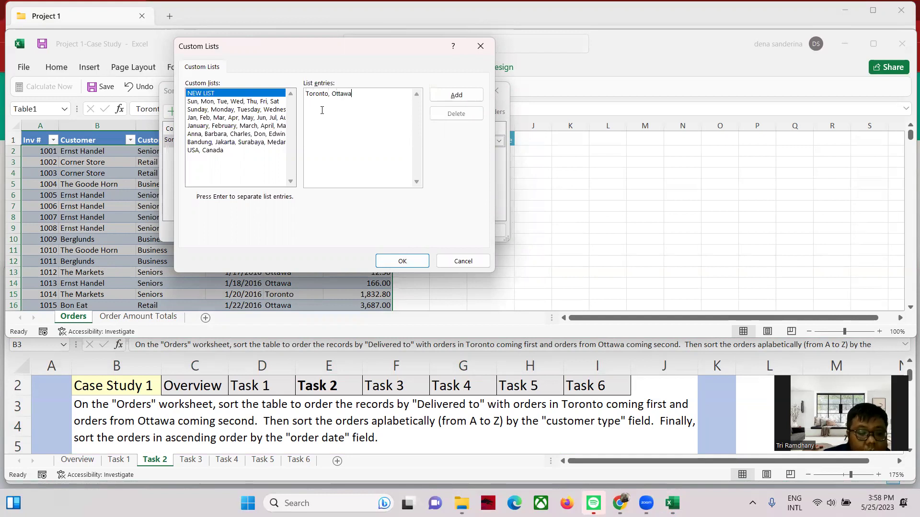
click(456, 95)
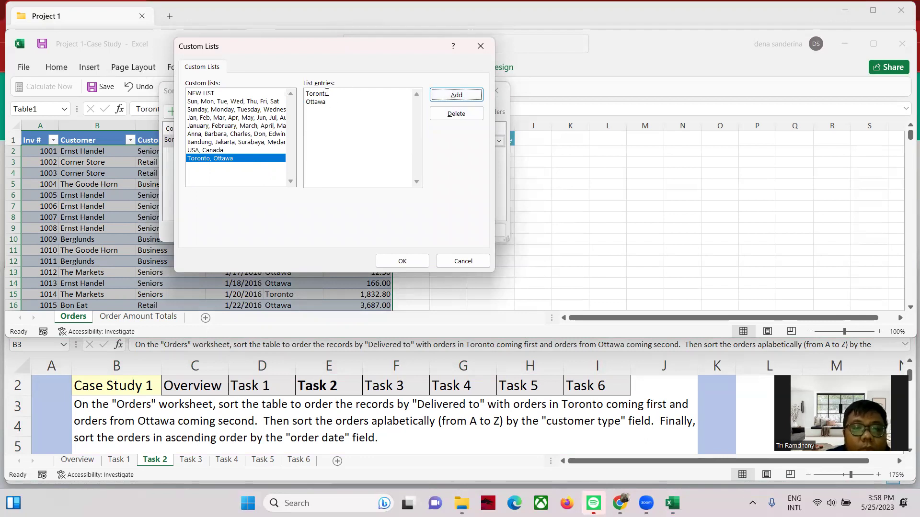
click(411, 266)
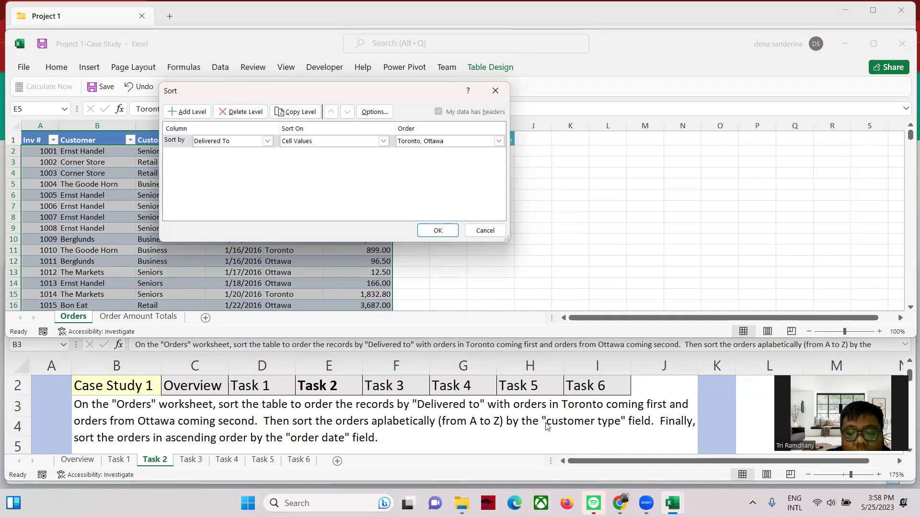
Add a second sort level on Customer Type cell values in A to Z order.
click(187, 111)
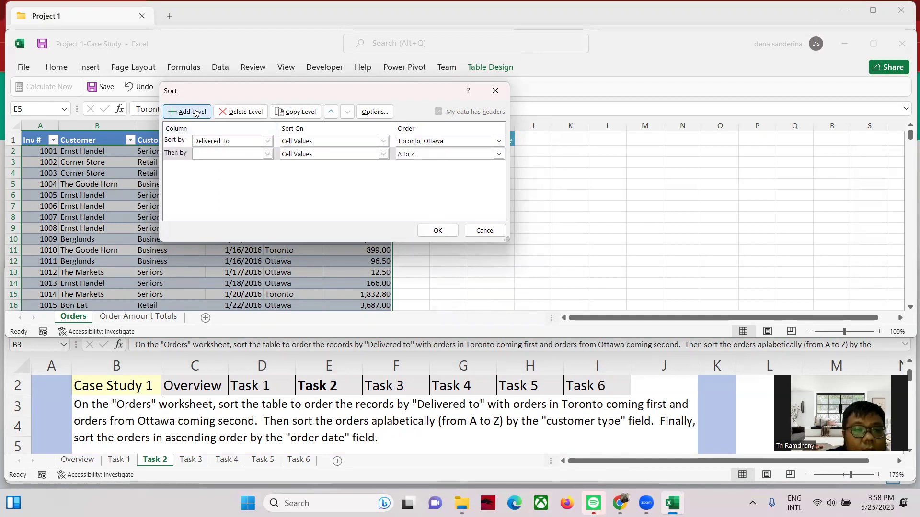
click(268, 154)
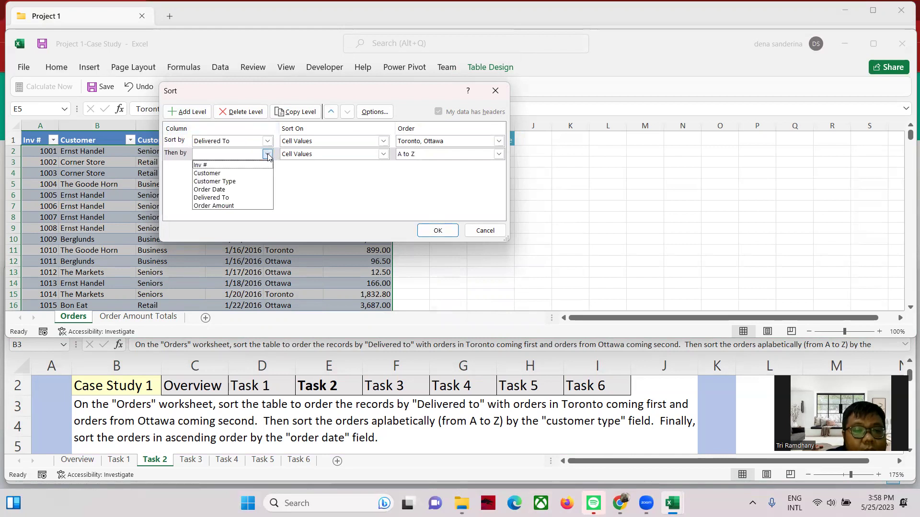
click(248, 181)
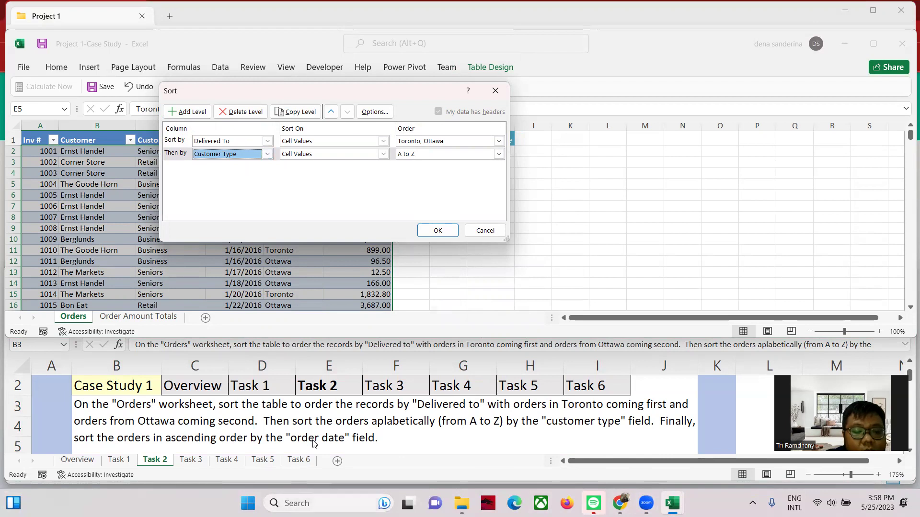
Add a third sort level on Order Date ordered Newest to Oldest, and apply the three-level sort to the Orders table.
click(198, 113)
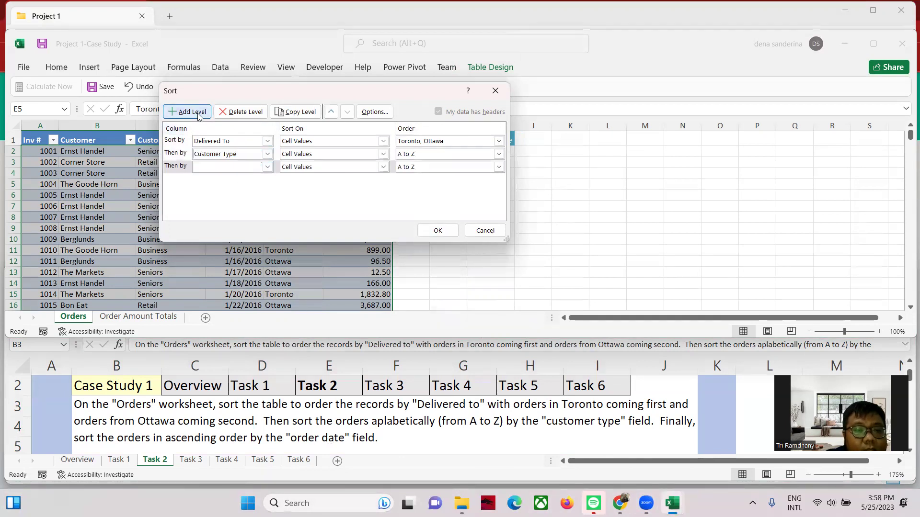
click(268, 167)
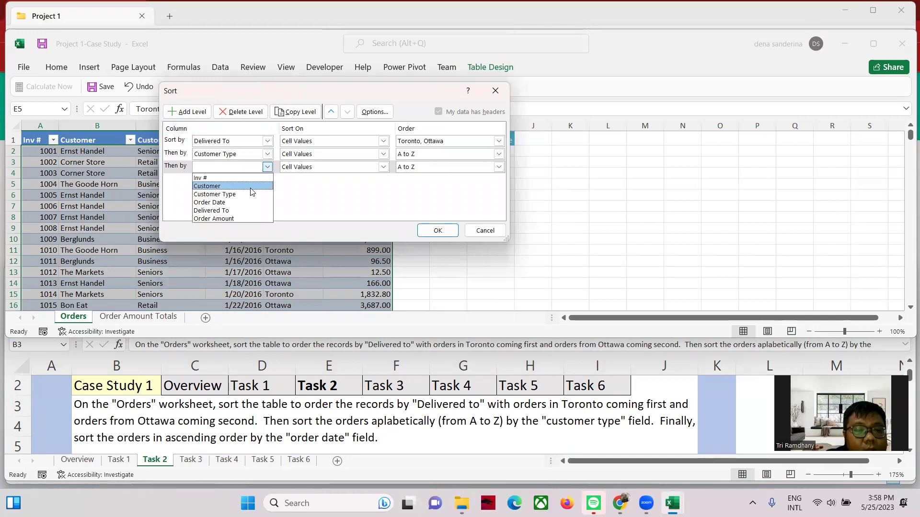
click(239, 202)
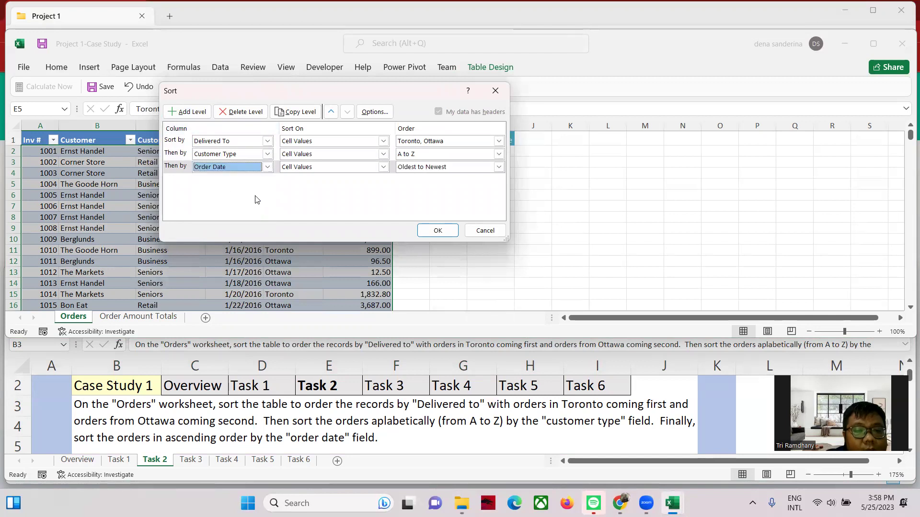
click(438, 168)
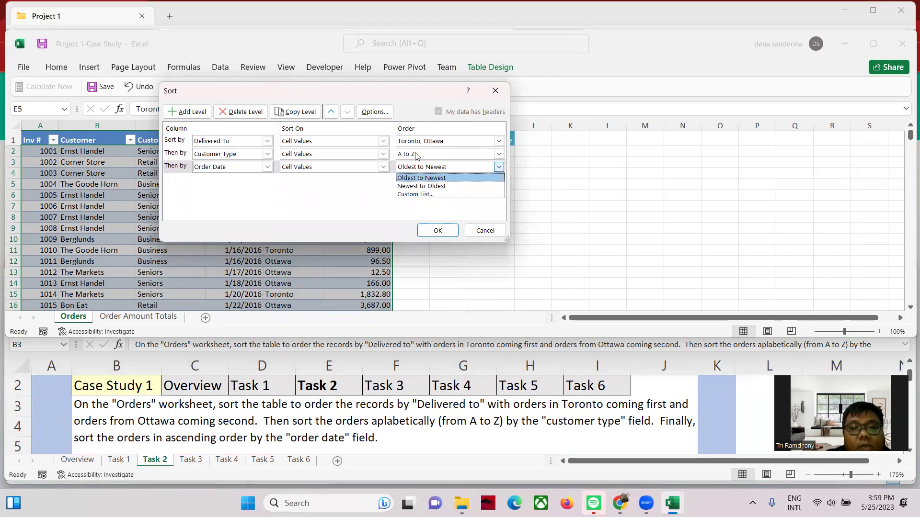
click(421, 186)
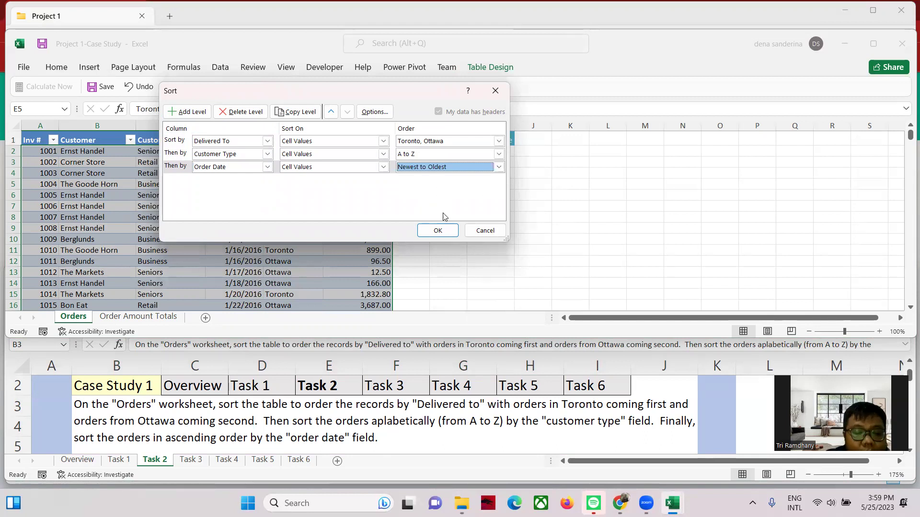
click(439, 230)
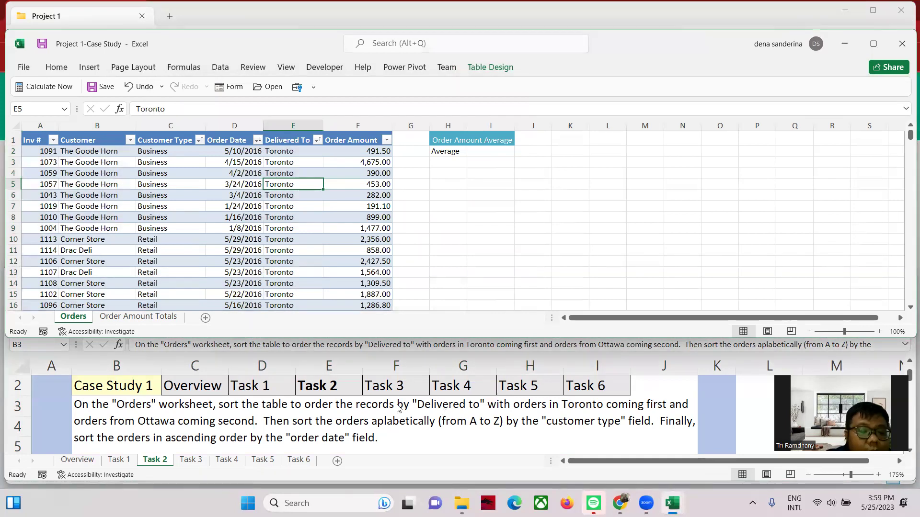
Show the Task 3 instructions and enter an AVERAGE formula in I2 of the Orders worksheet covering the Order Amount column values.
click(189, 461)
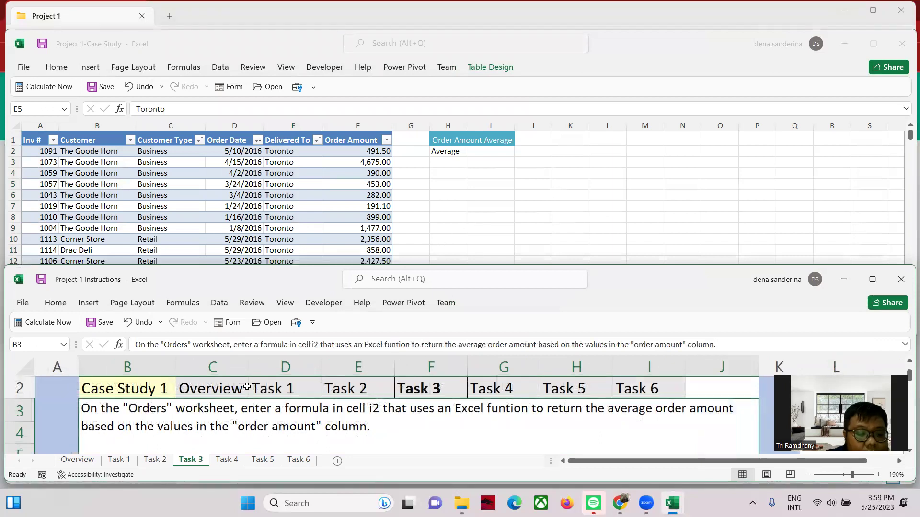
click(490, 232)
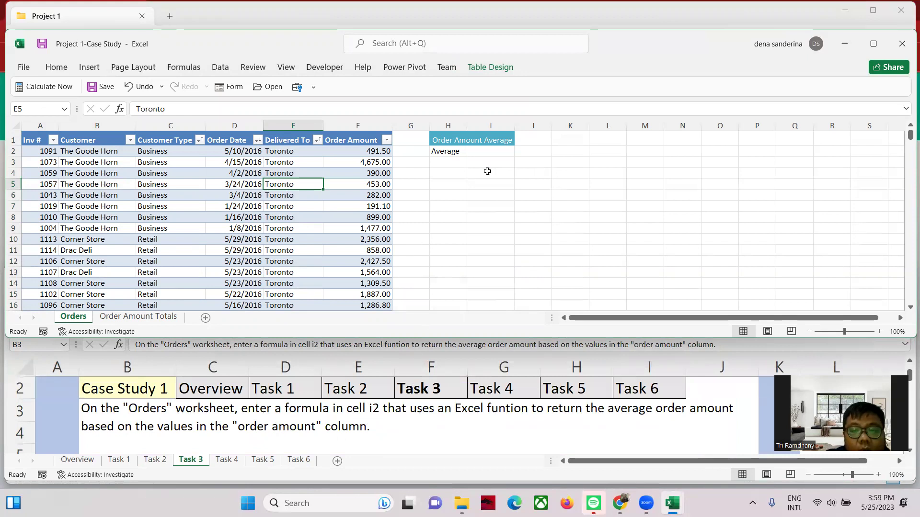
click(495, 150)
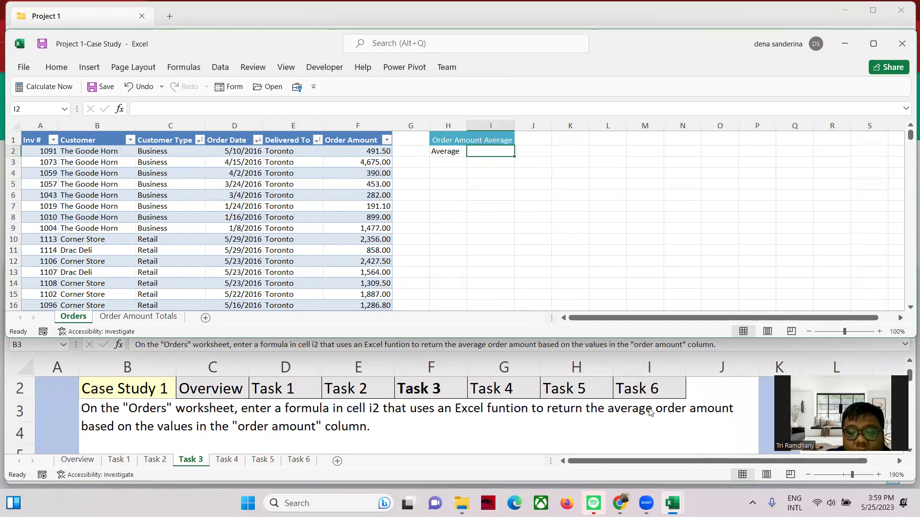
text(=)
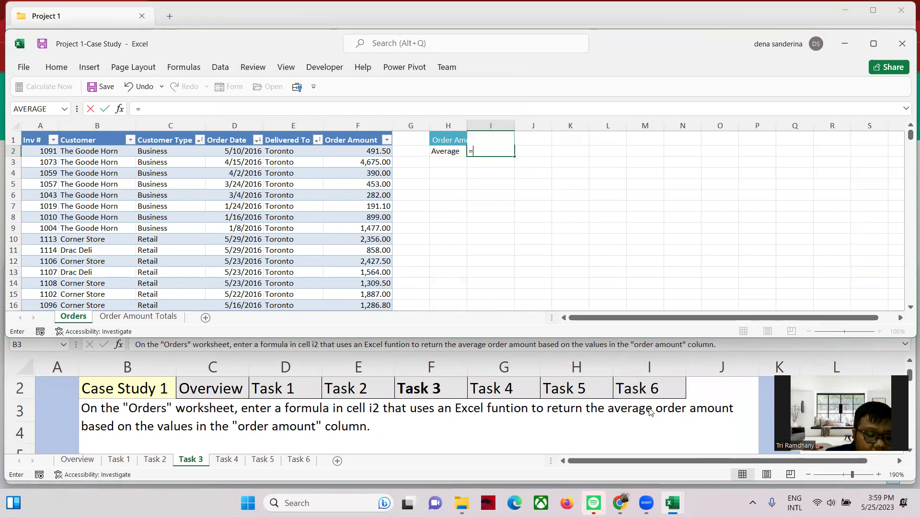
text(av)
key(Down)
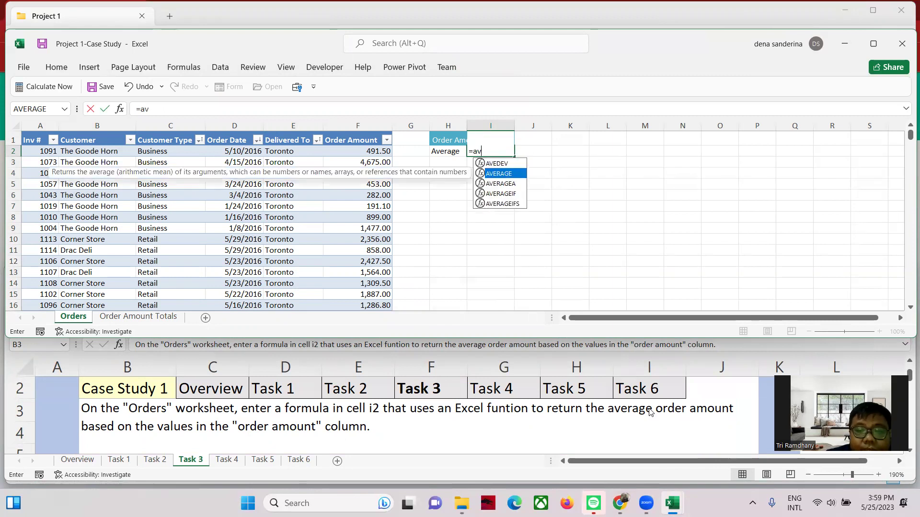
key(Tab)
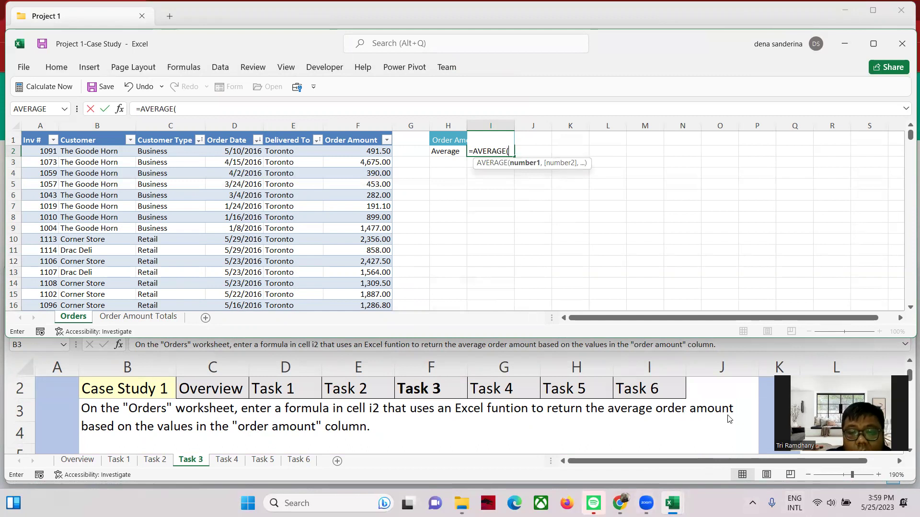
drag(378, 151, 379, 290)
scroll(405, 281, up, 20)
key(Return)
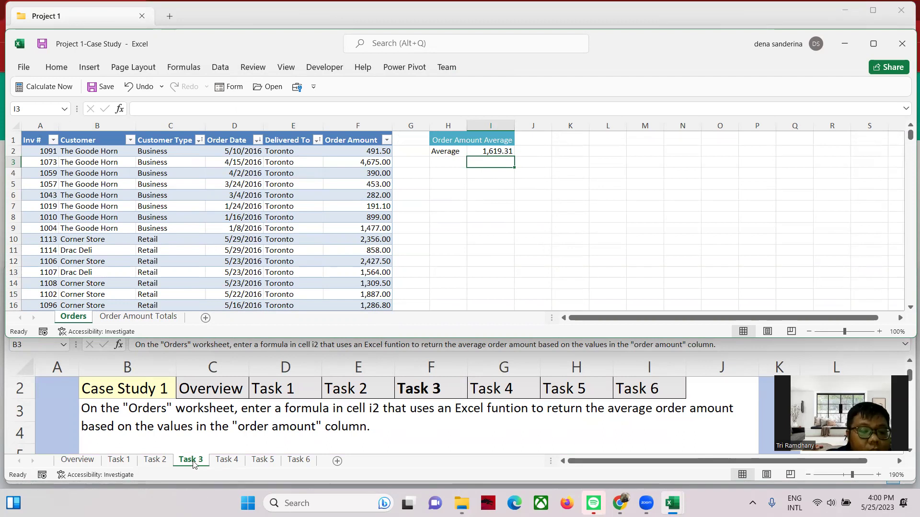
Show the Task 4 instructions and switch the case study workbook to the Order Amount Totals worksheet.
click(235, 461)
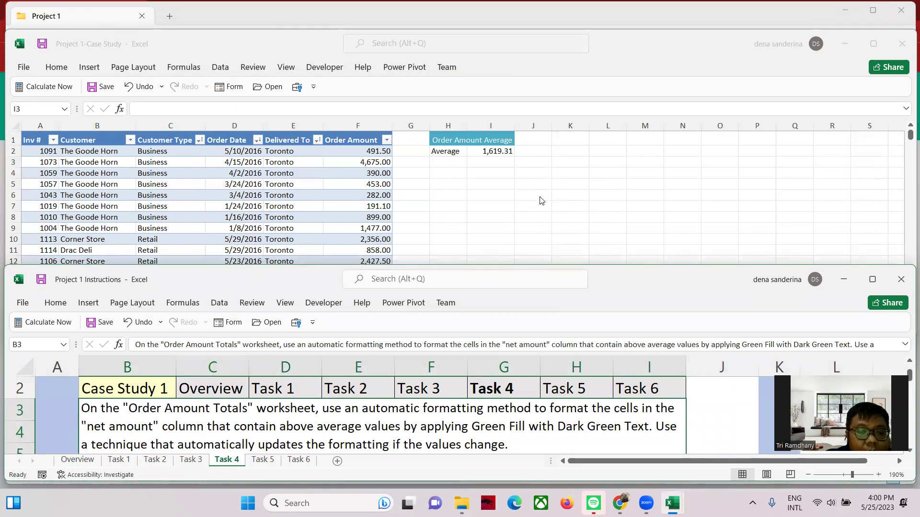
click(427, 239)
click(151, 317)
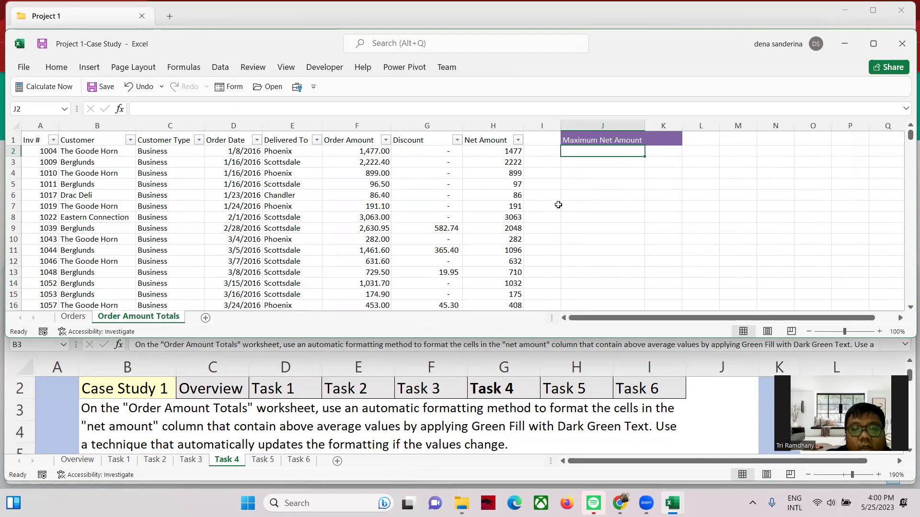
Apply an Above Average conditional formatting rule with Green Fill with Dark Green Text to all Net Amount values in column H.
click(489, 150)
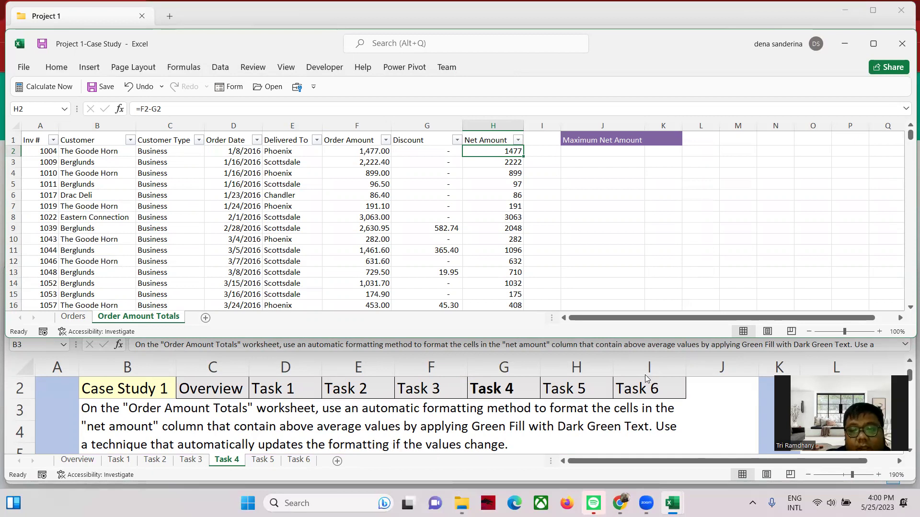
click(589, 204)
drag(499, 151, 519, 291)
scroll(504, 246, up, 20)
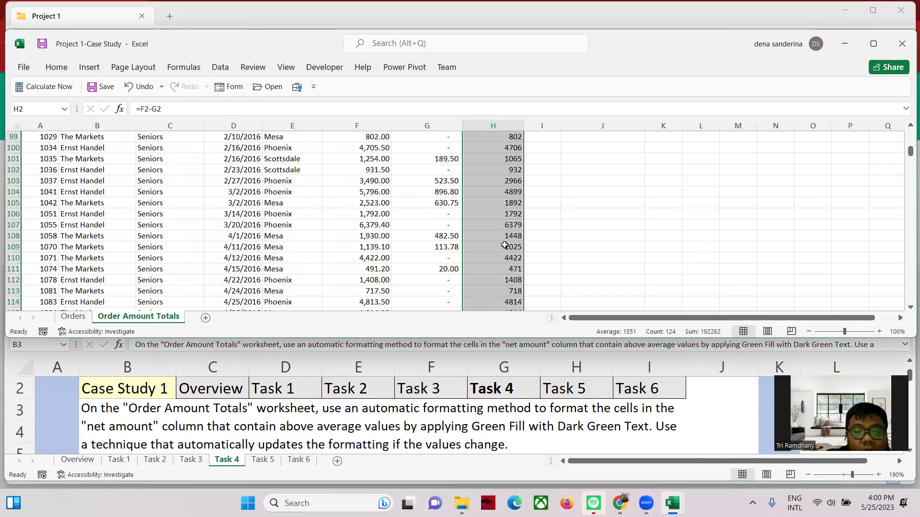
scroll(505, 242, up, 9)
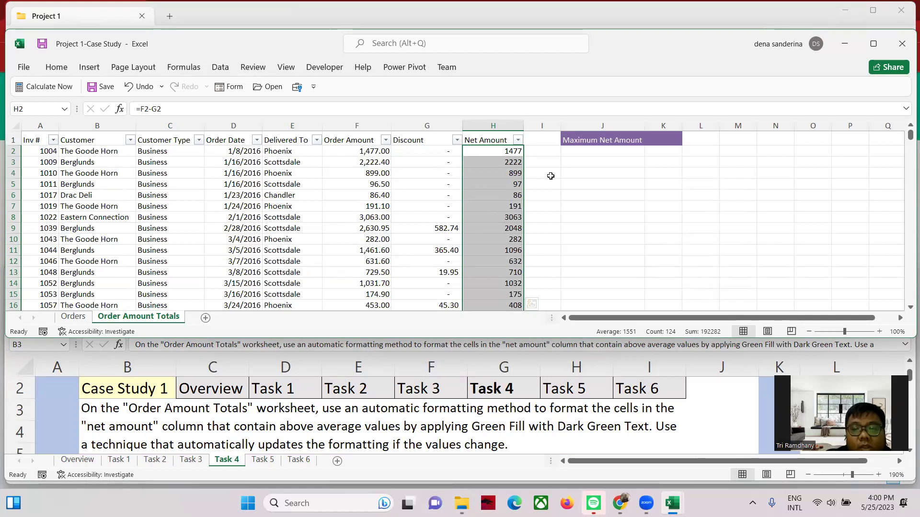
click(91, 70)
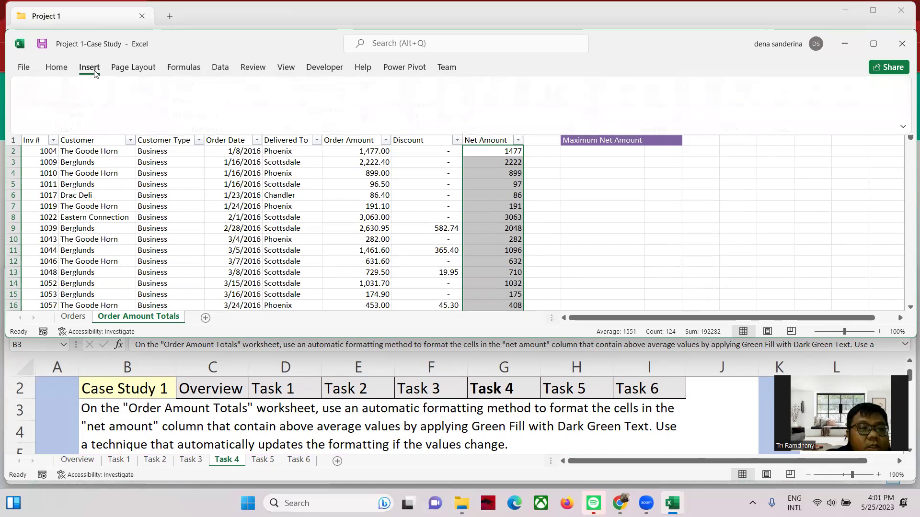
click(57, 68)
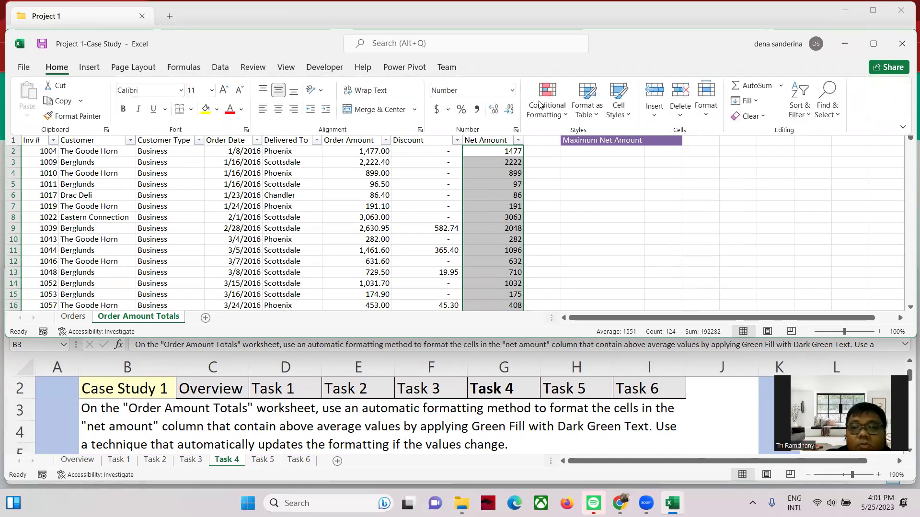
click(565, 117)
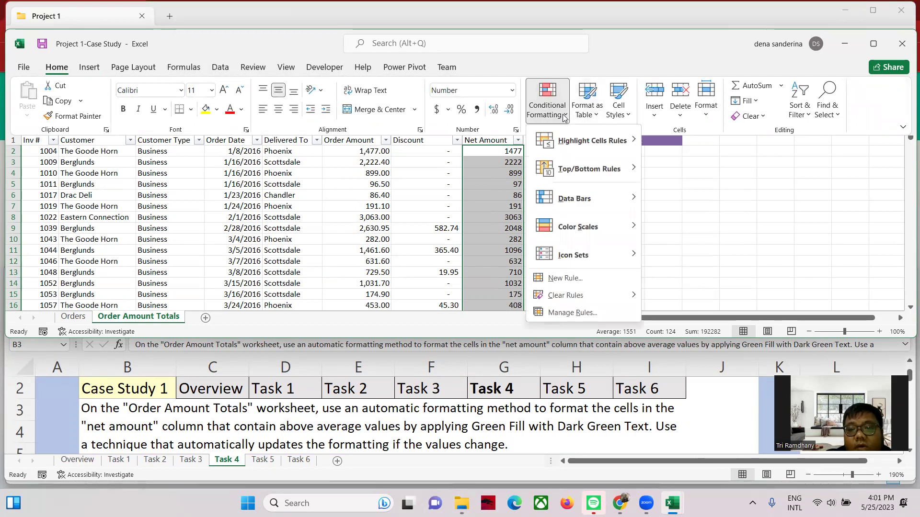
mouse_move(564, 178)
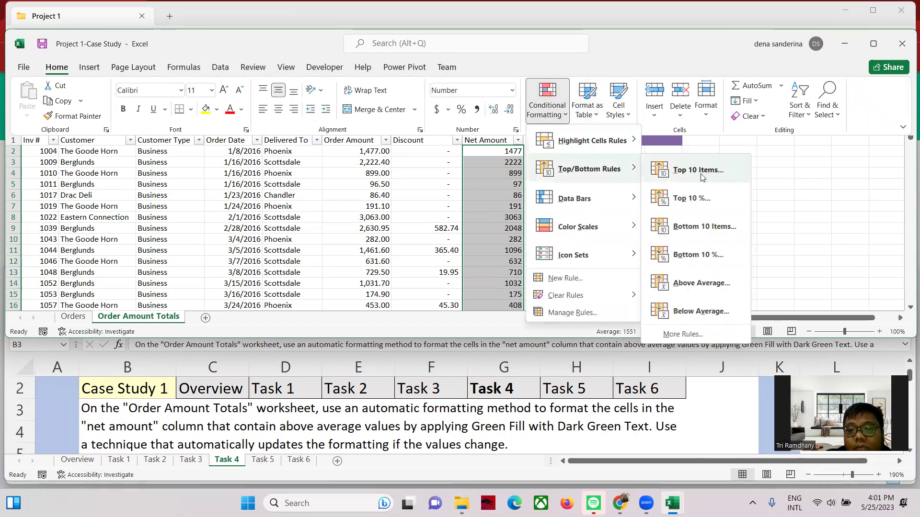
click(691, 283)
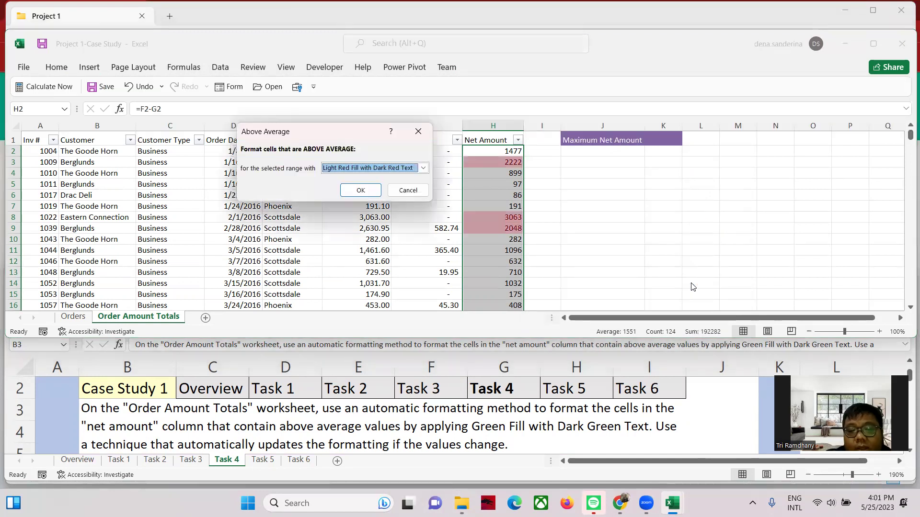
click(423, 169)
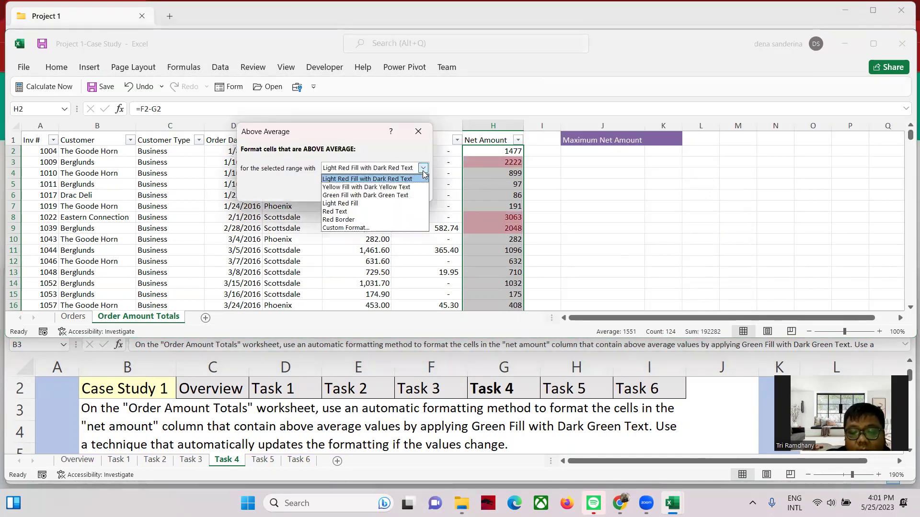
click(396, 196)
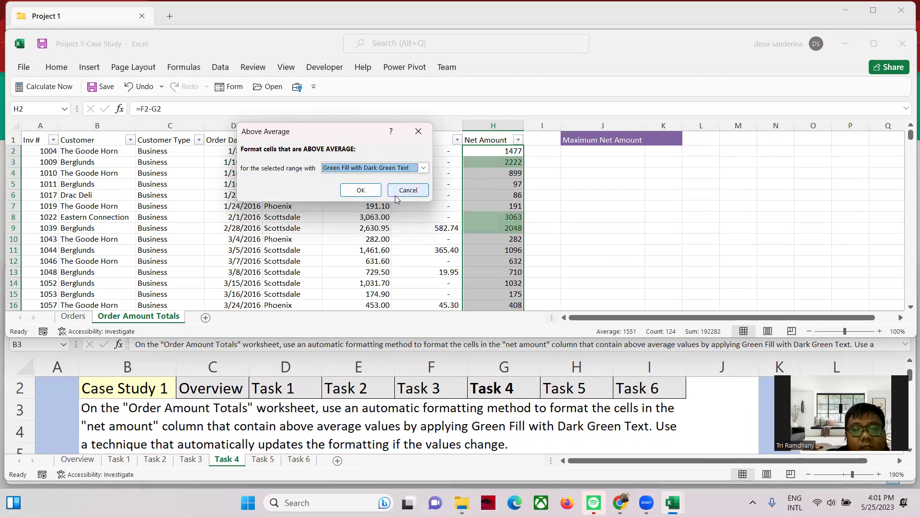
click(364, 189)
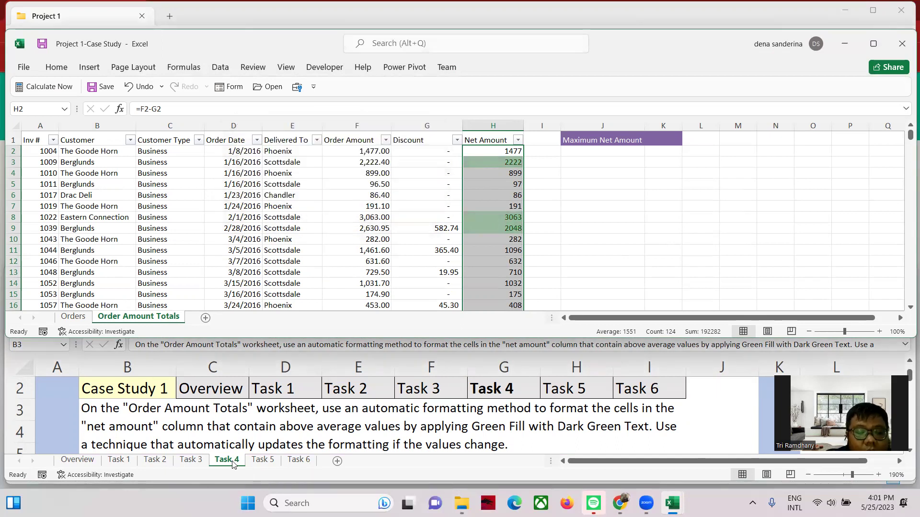
Show the Task 5 instructions and enter a MAX formula over H2:H125 in cell J2 of the Order Amount Totals worksheet.
click(262, 459)
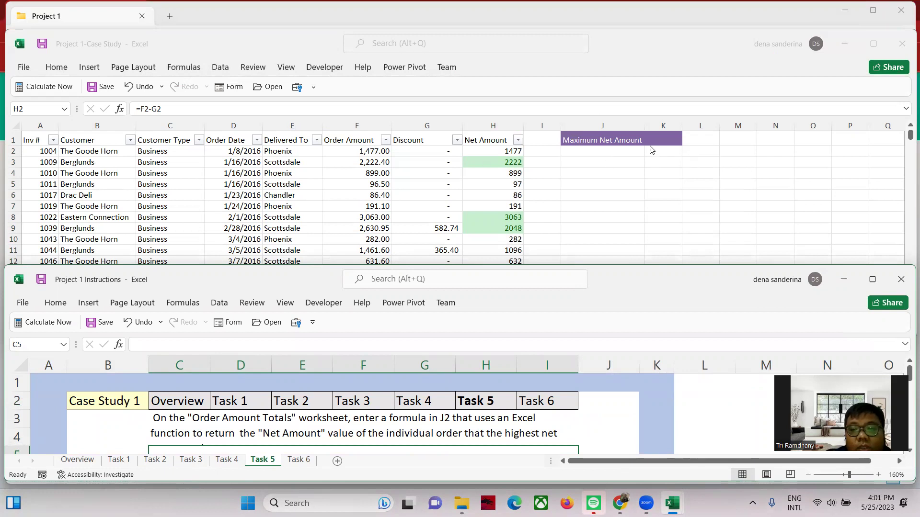
click(603, 152)
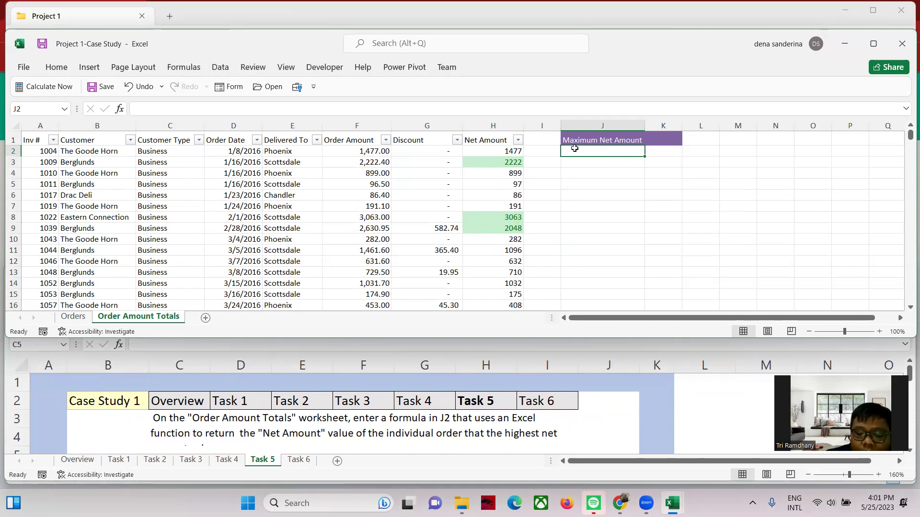
text(=max)
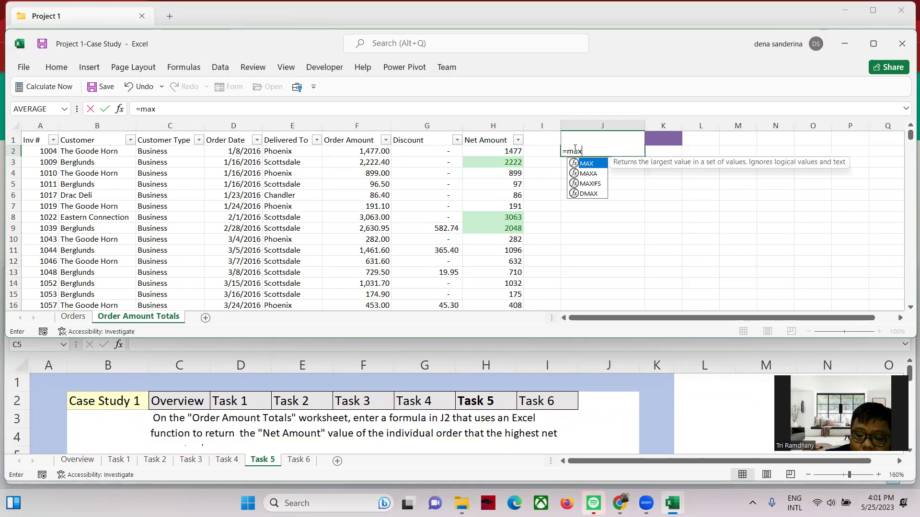
text(()
drag(510, 151, 517, 168)
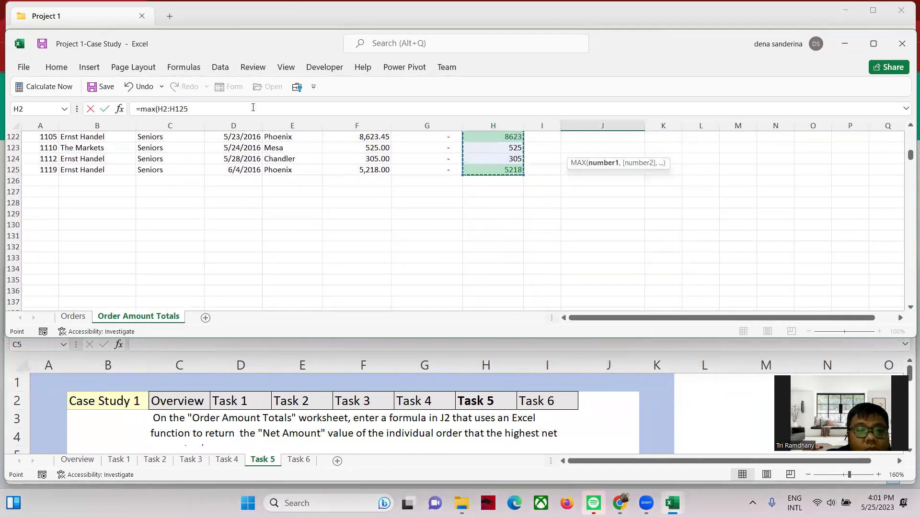
key(Return)
scroll(433, 180, up, 2)
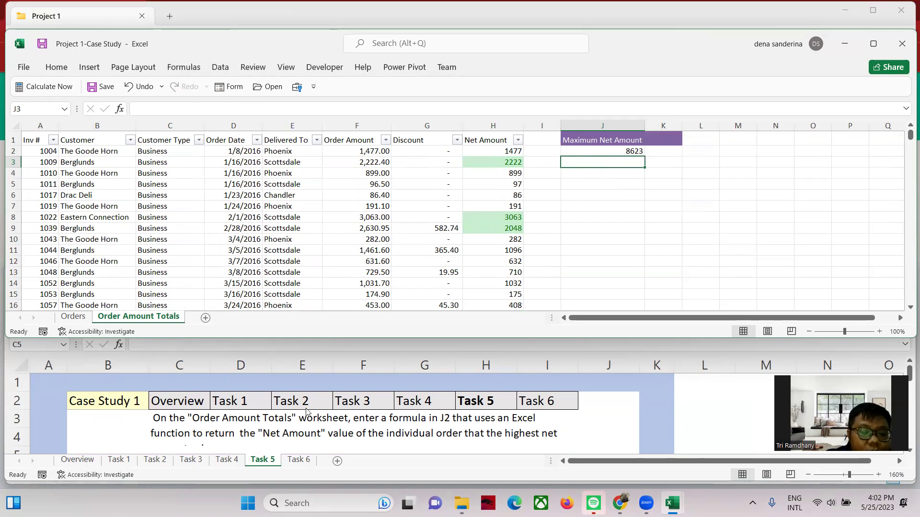
Show the Task 6 instructions and remove duplicate records from the Orders worksheet table based only on the Inv # column.
click(301, 460)
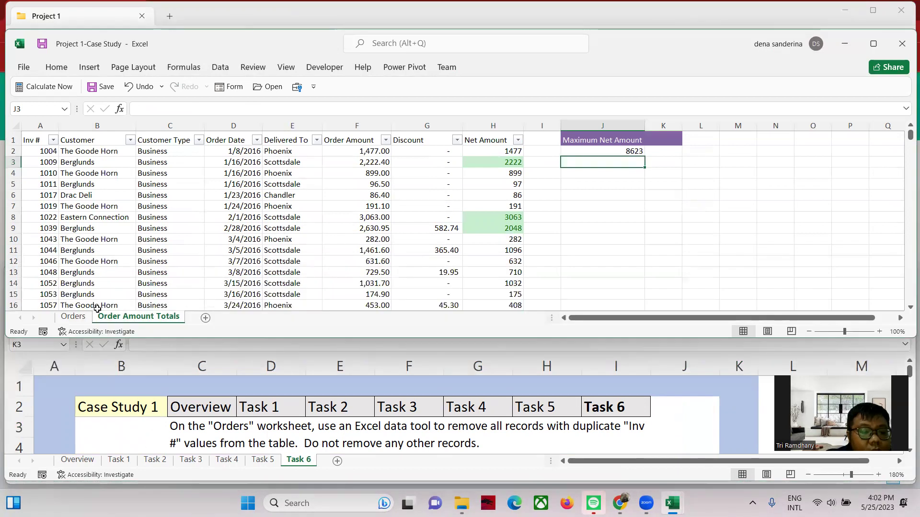
click(194, 186)
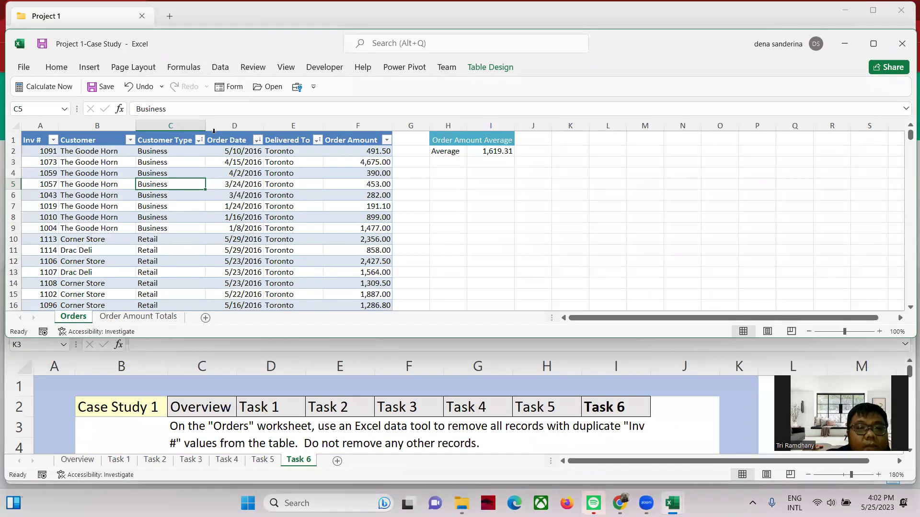
click(221, 68)
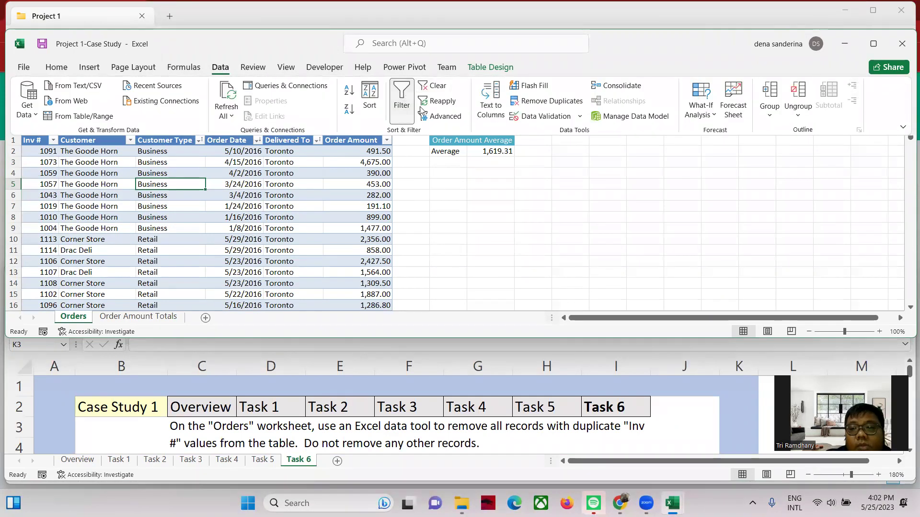
click(551, 101)
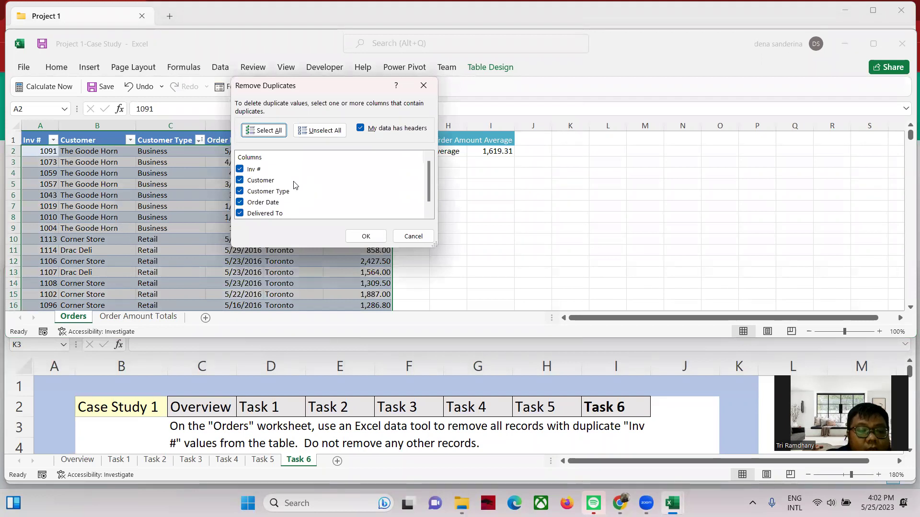
click(316, 132)
click(240, 171)
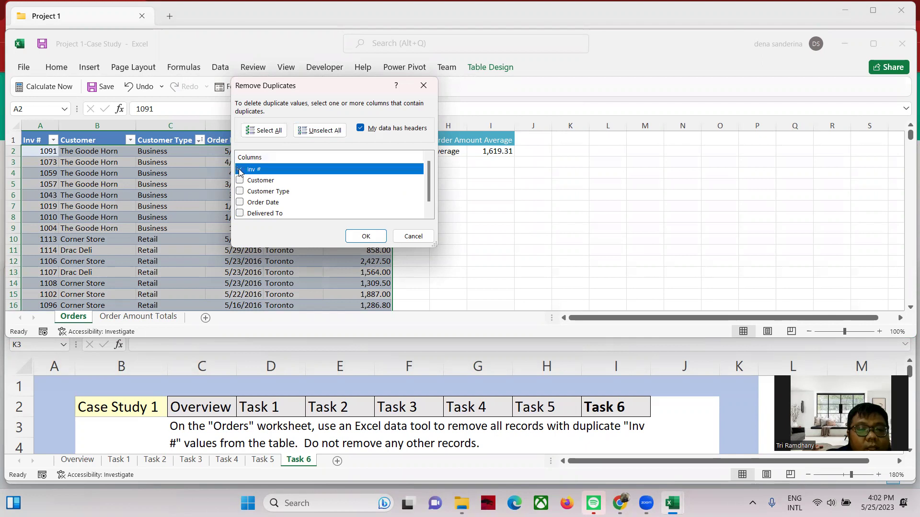
click(365, 237)
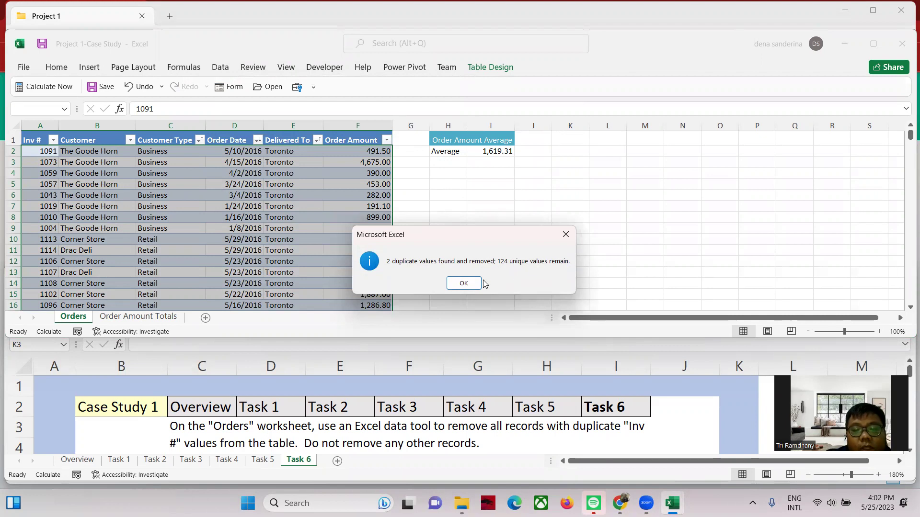
click(463, 284)
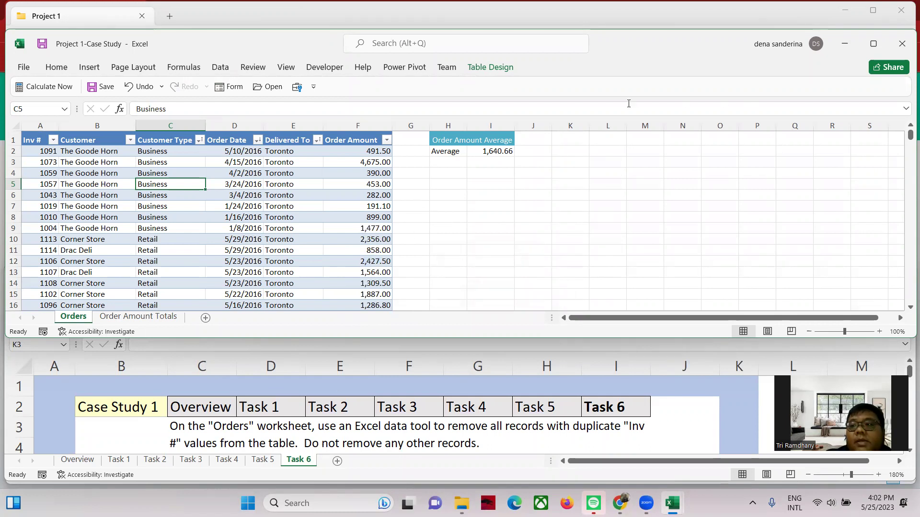
Close the Project 1-Case Study workbook without saving its changes, and close the Project 1 Instructions workbook.
click(902, 44)
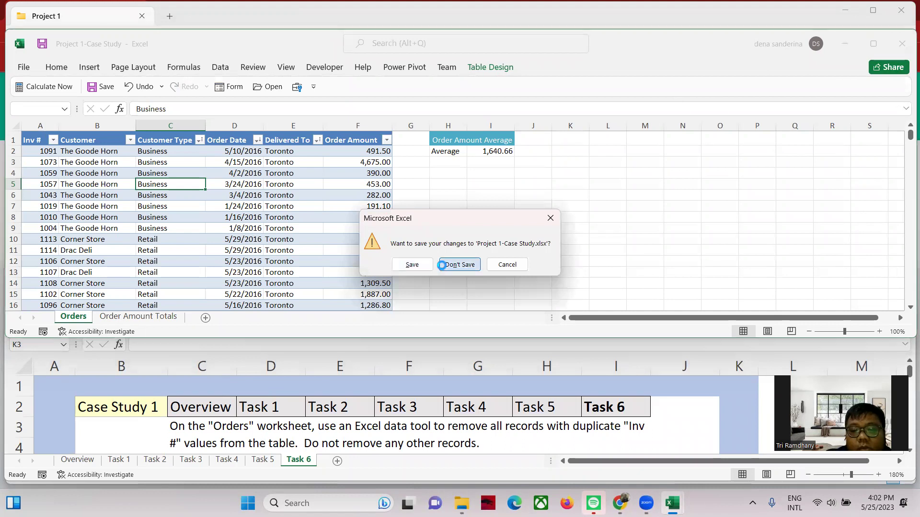
click(453, 265)
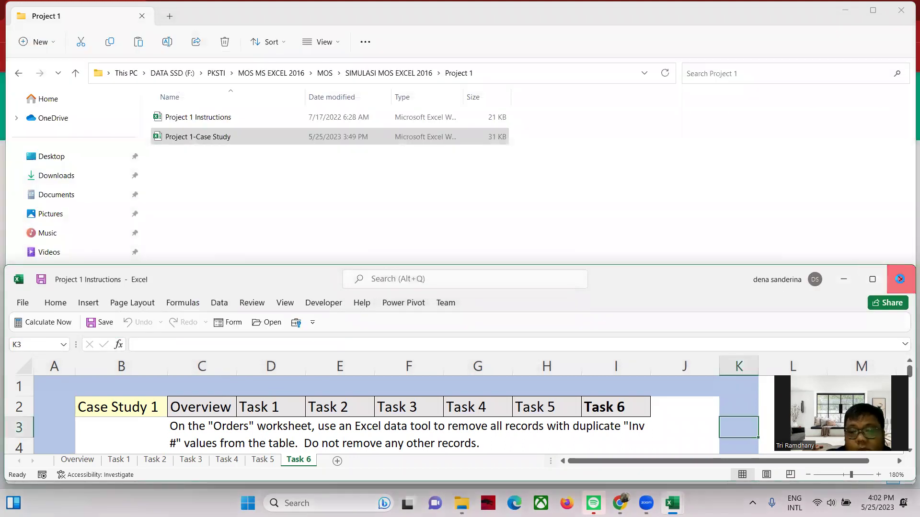
click(901, 282)
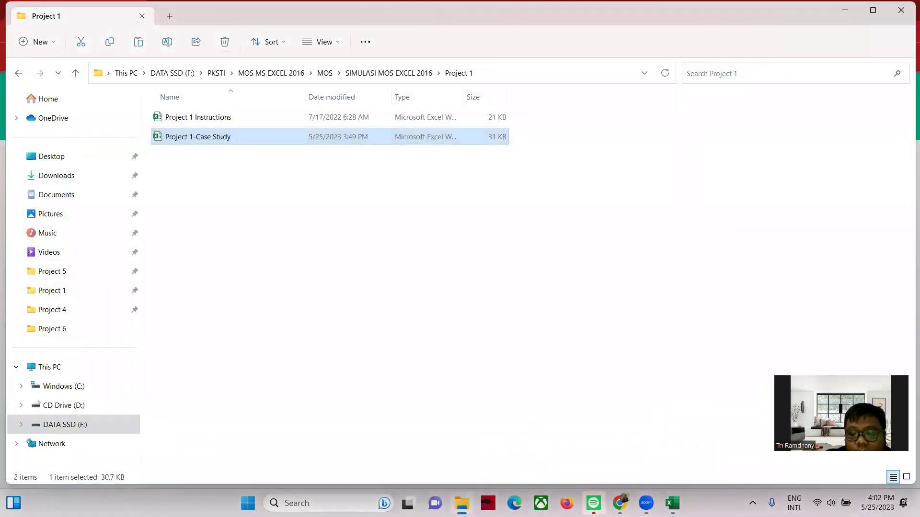
Bring up the Project 2 instructions workbook over the lower half of the screen and zoom its sheet to 112%.
click(672, 502)
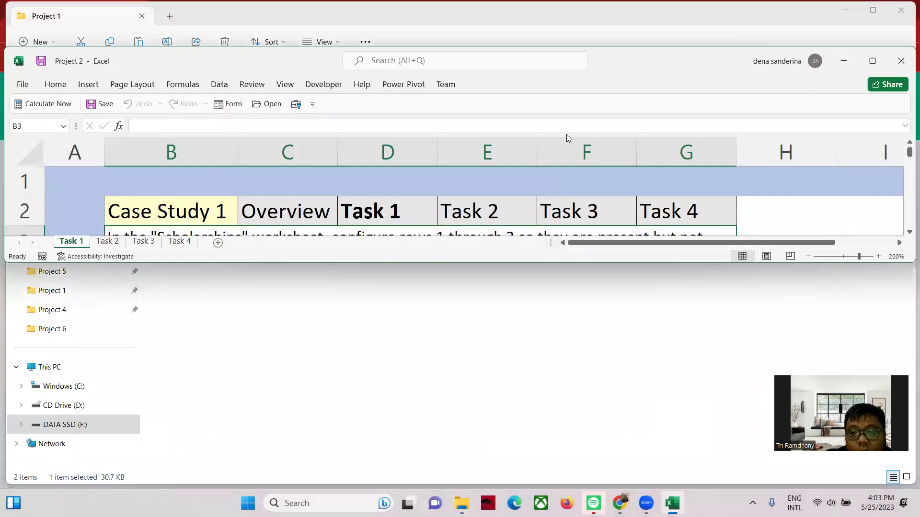
drag(630, 68, 628, 282)
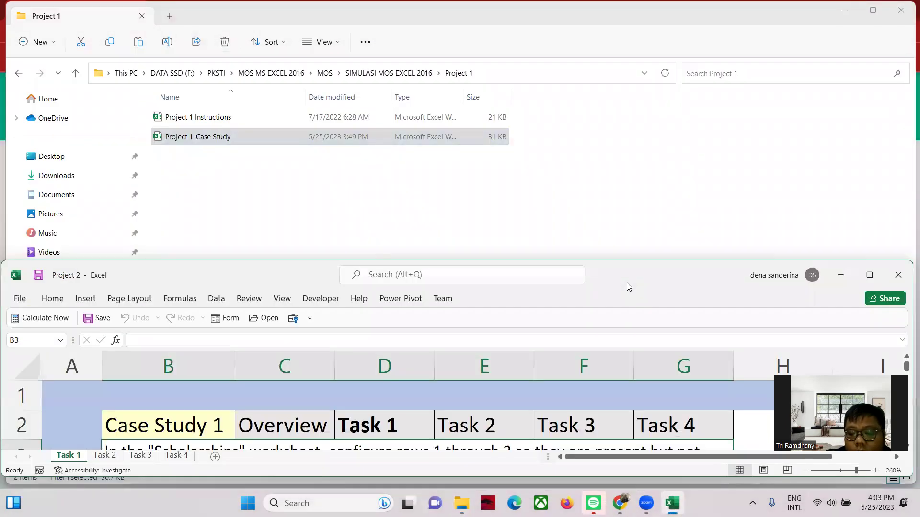
click(839, 471)
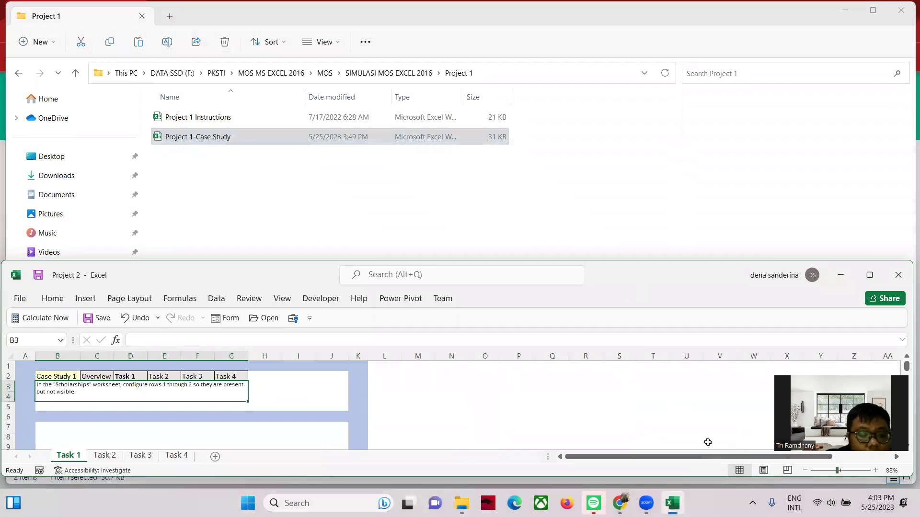
click(842, 471)
Open the Scholarships-Case 2 data file workbook from the Project 2 folder and move the instructions window below it.
click(329, 130)
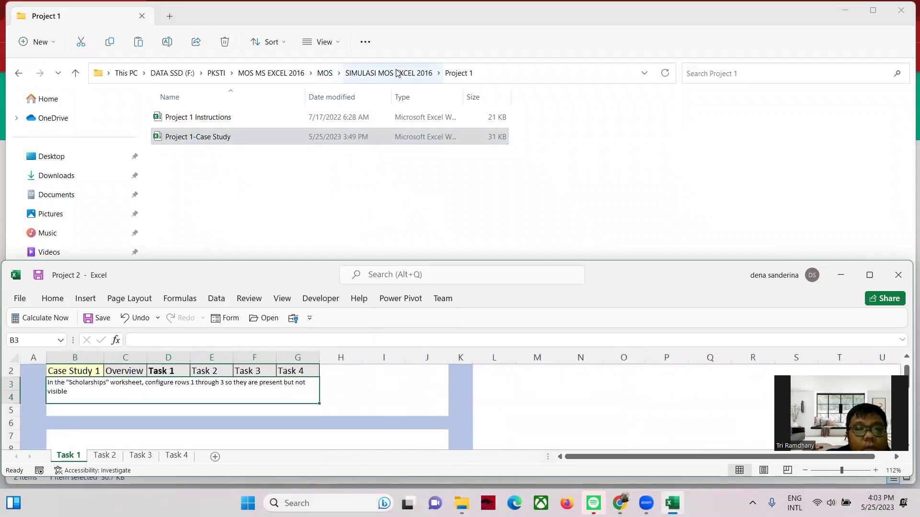
key(alt+Up)
double_click(194, 135)
double_click(201, 139)
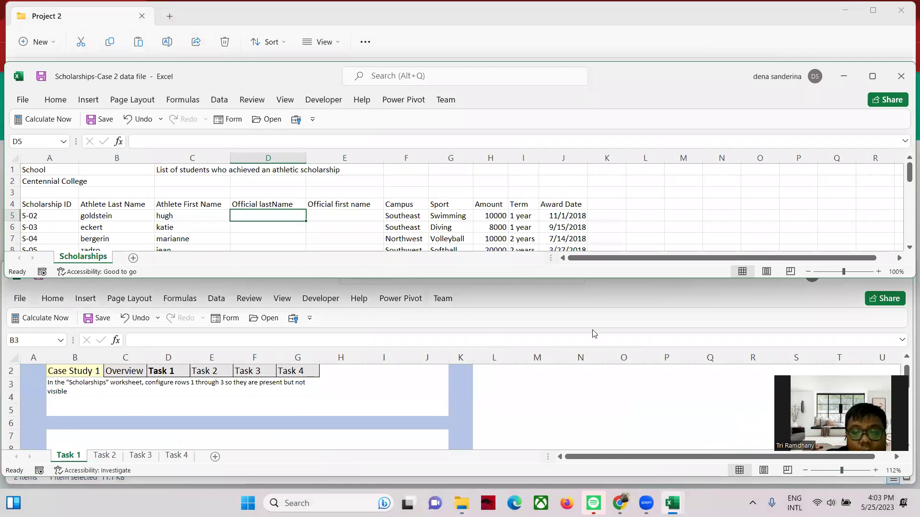
click(611, 310)
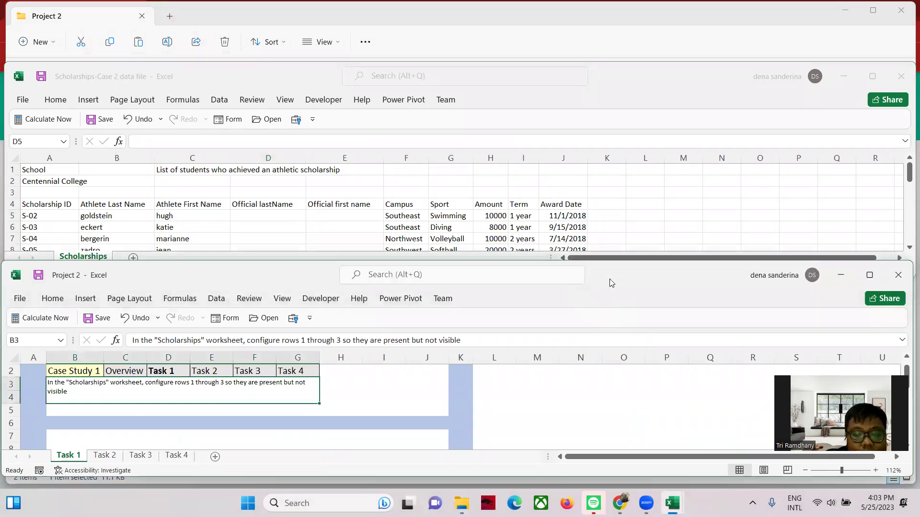
drag(611, 282, 609, 364)
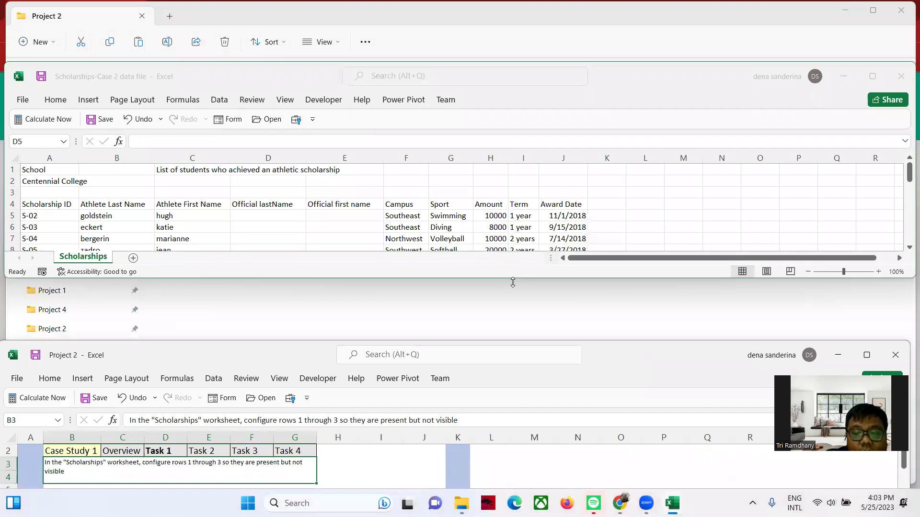
Move the Scholarships workbook window higher and enlarge it so more rows show above the Task 1 instructions.
drag(513, 278, 514, 343)
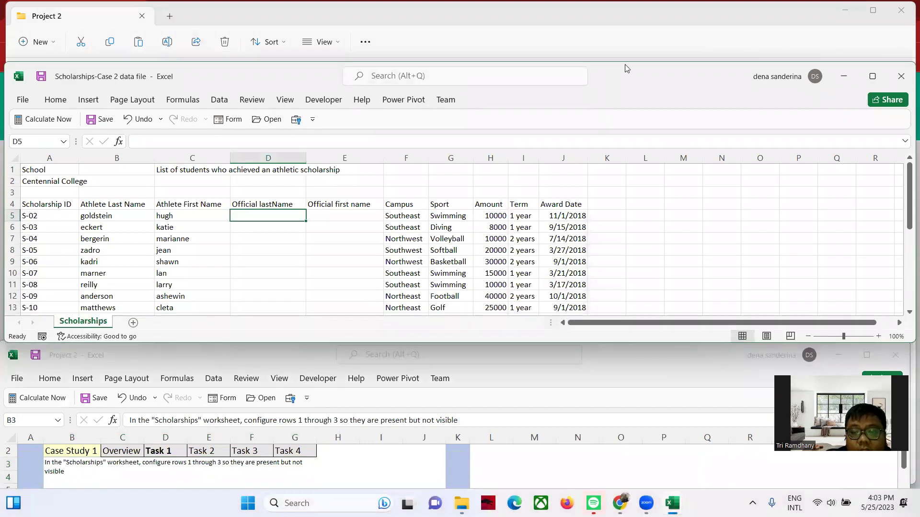
drag(626, 69, 626, 19)
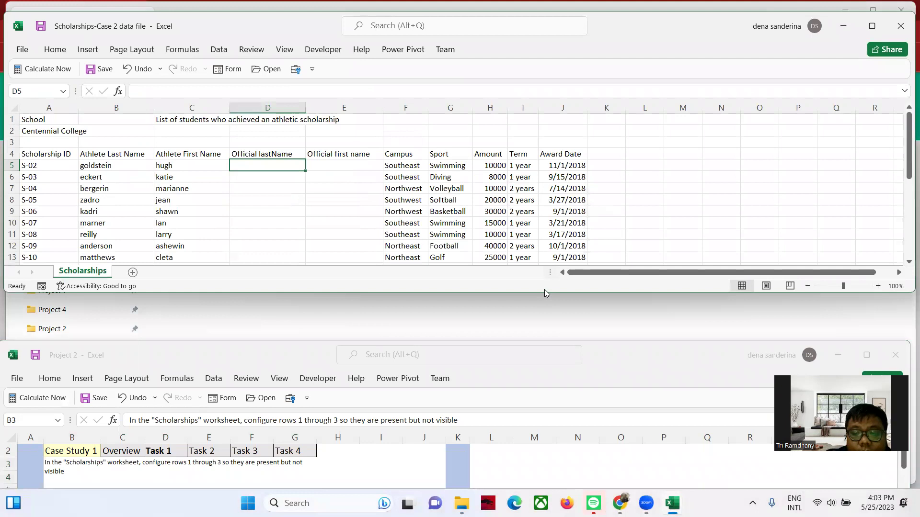
drag(547, 293, 546, 357)
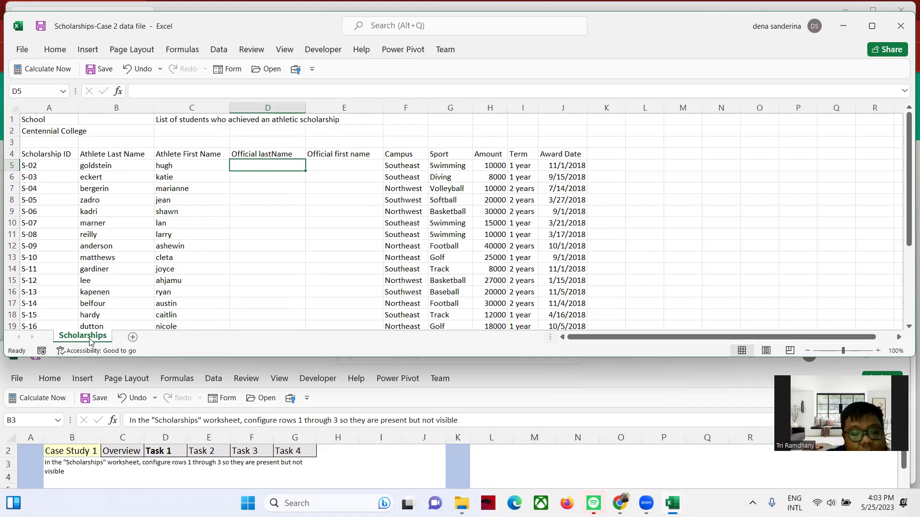
Hide rows 1 through 3 of the Scholarships worksheet.
drag(12, 120, 12, 143)
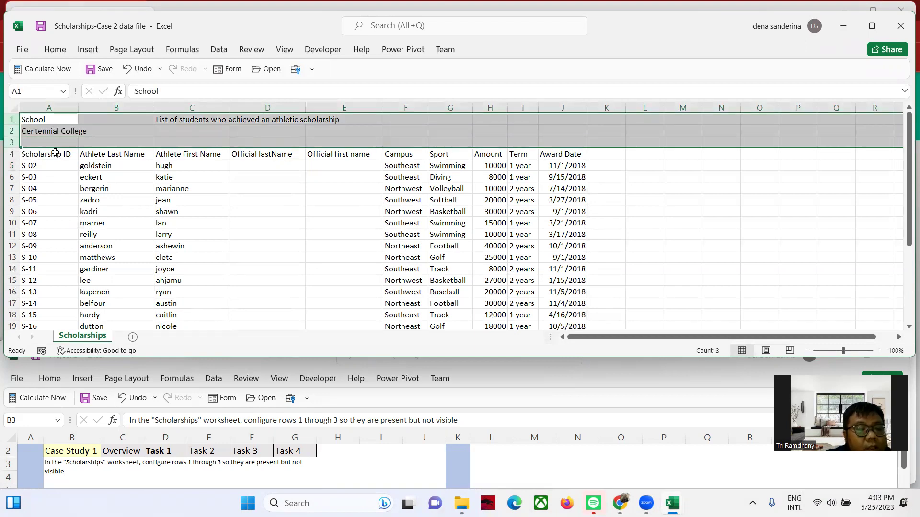
right_click(15, 132)
click(47, 319)
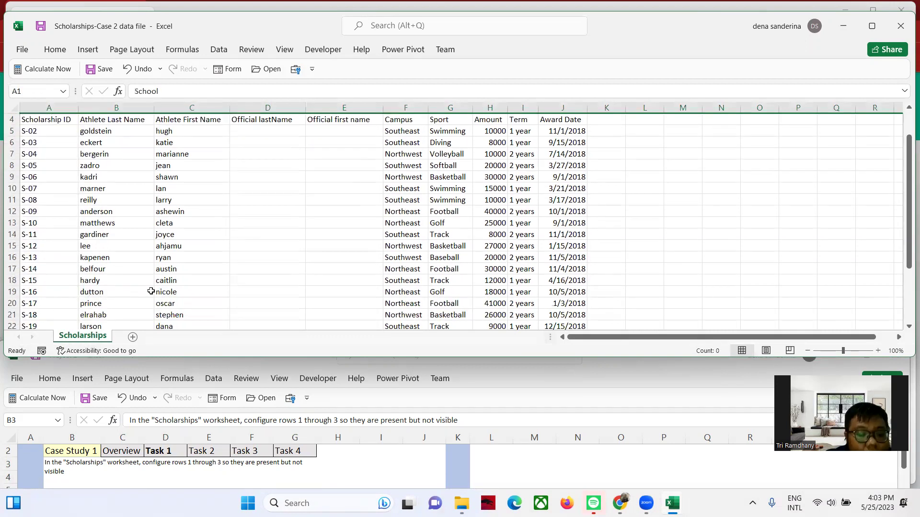
Show the Task 2 instructions sheet of the Project 2 workbook at a reduced zoom, with its window below the Scholarships data.
click(163, 453)
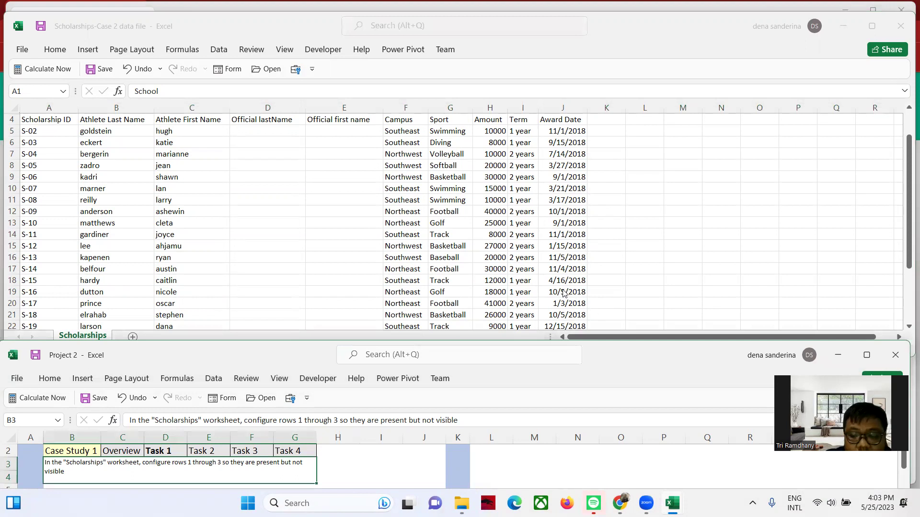
drag(610, 359, 609, 328)
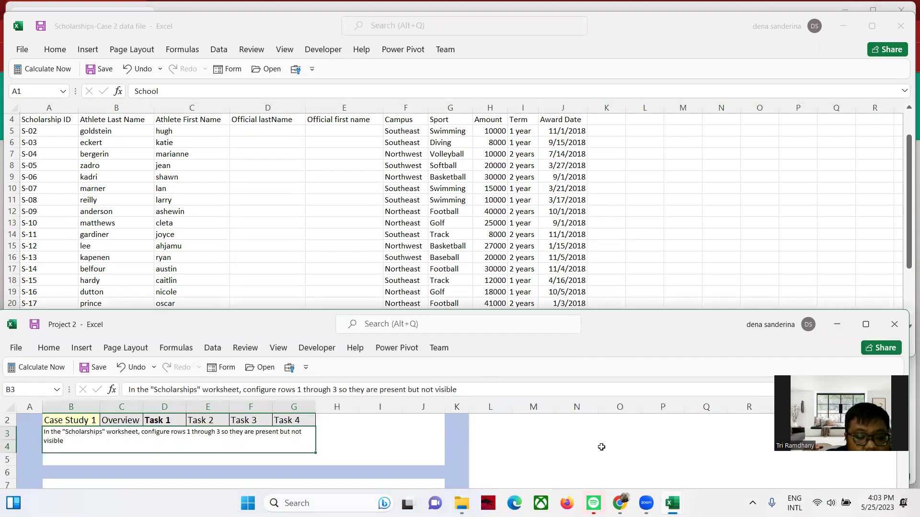
scroll(239, 450, up, 1)
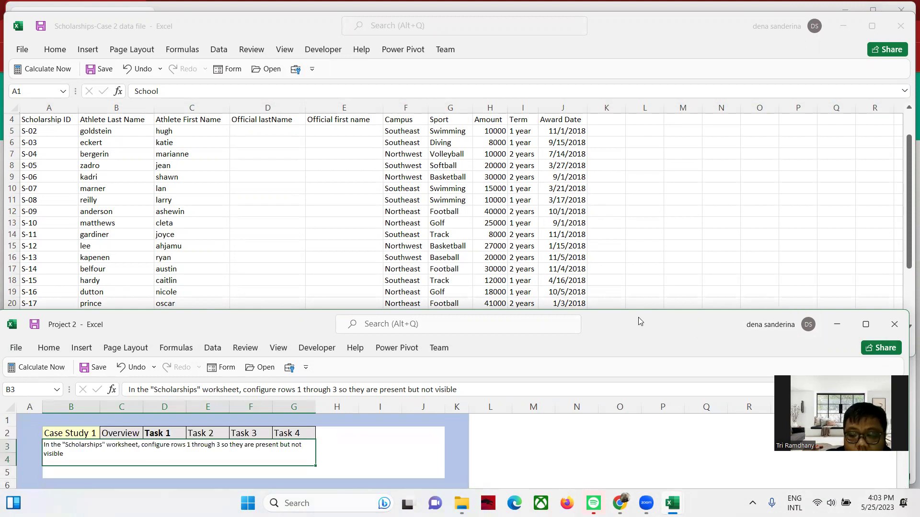
drag(643, 318, 685, 243)
click(162, 431)
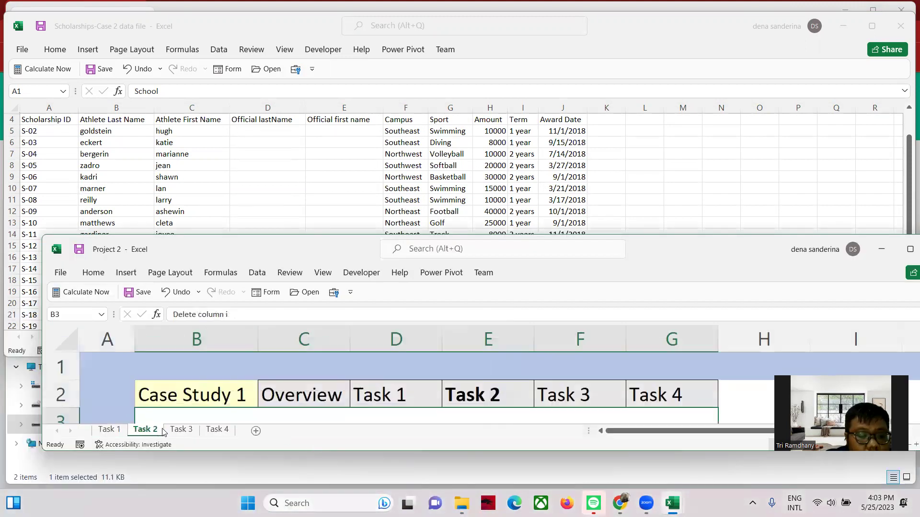
scroll(591, 368, down, 10)
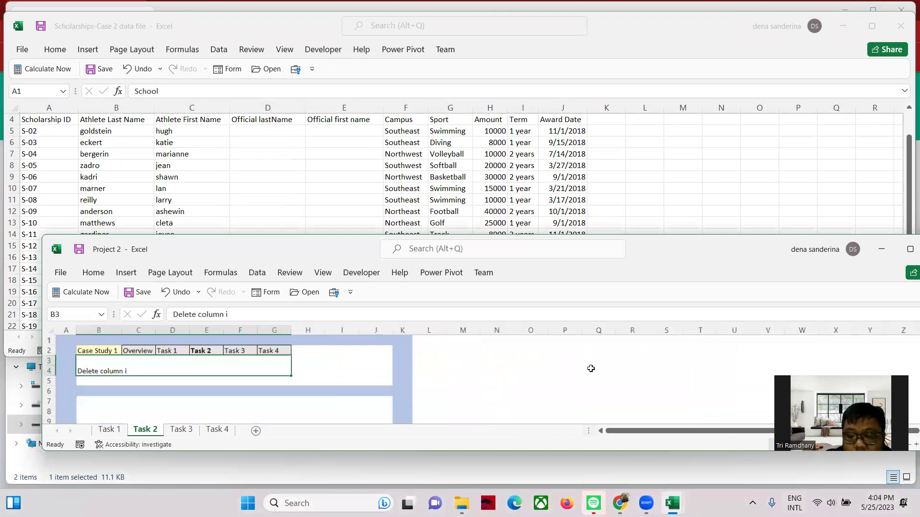
drag(680, 264, 646, 329)
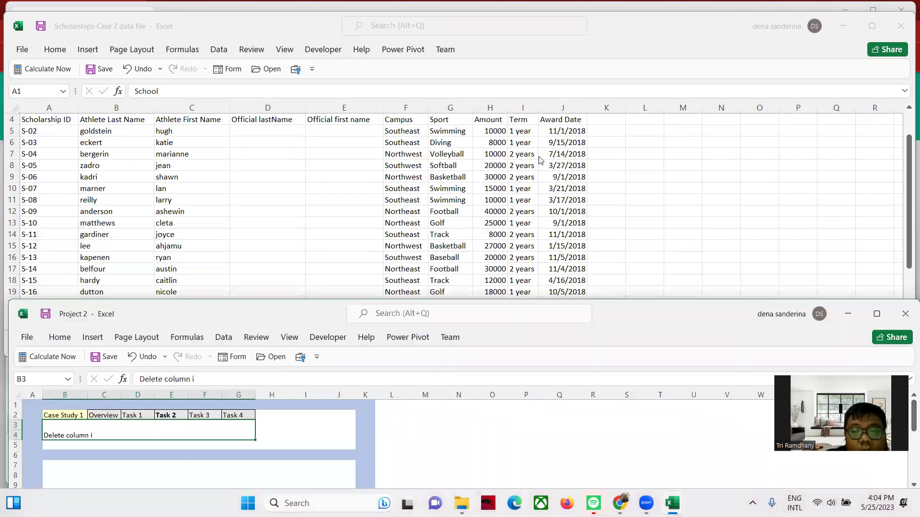
Delete column I, the Term column, from the Scholarships worksheet.
click(521, 109)
click(521, 108)
right_click(521, 107)
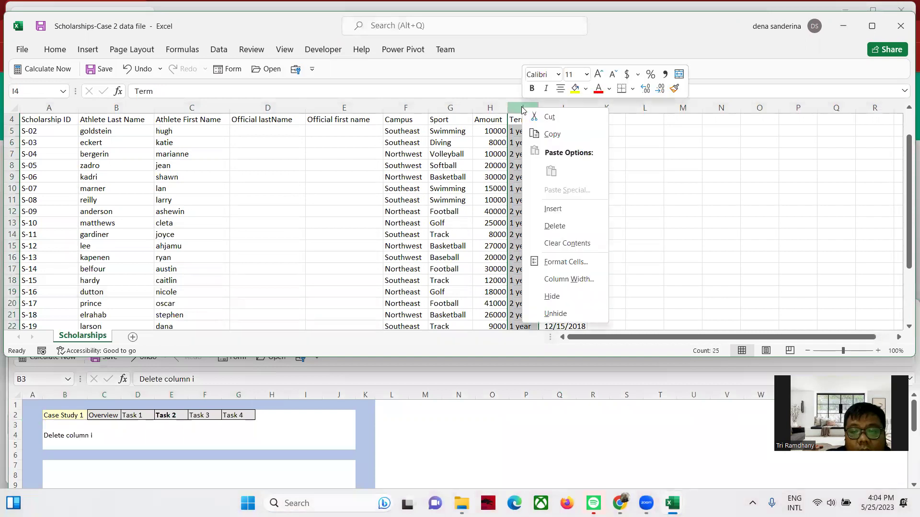
click(563, 234)
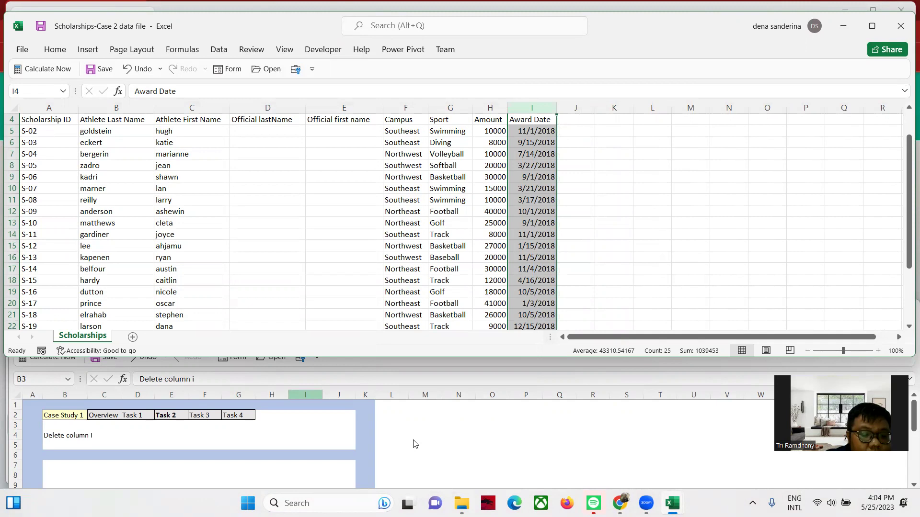
Show the Task 3 instructions sheet of the Project 2 workbook at a reduced zoom without covering the Scholarships data.
click(732, 396)
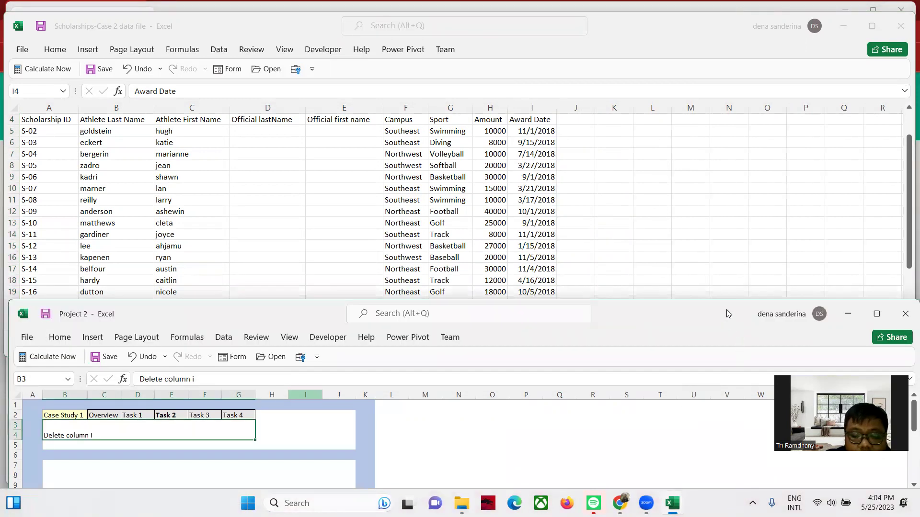
drag(728, 314, 744, 248)
click(175, 429)
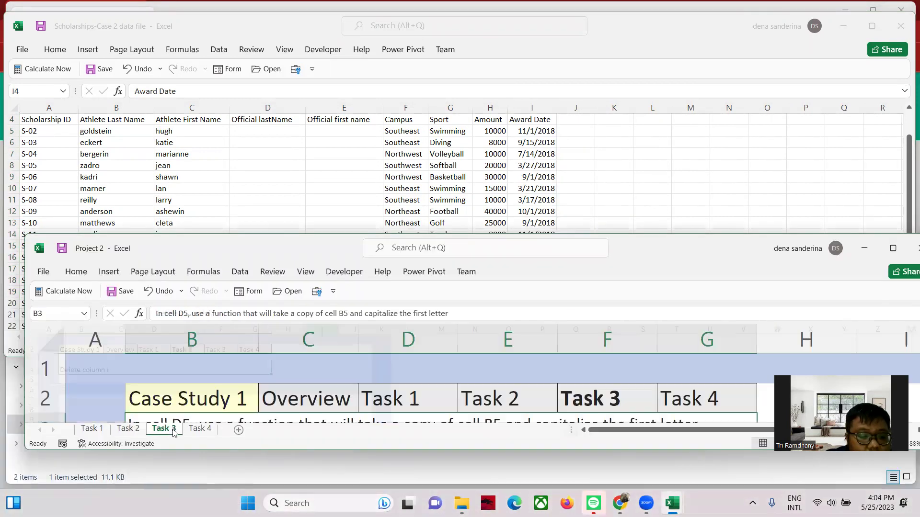
scroll(381, 331, down, 10)
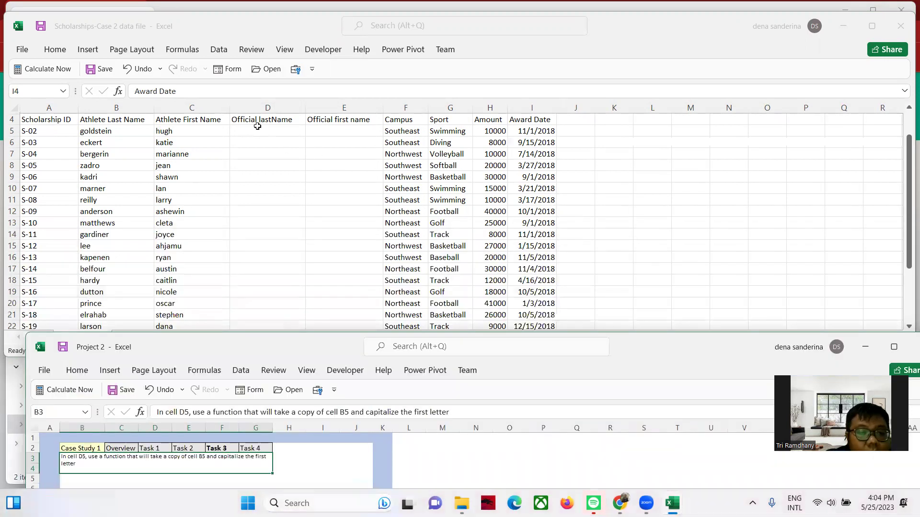
Enter the formula =PROPER(B5) in cell D5 of the Scholarships worksheet to capitalize the athlete's last name.
click(258, 128)
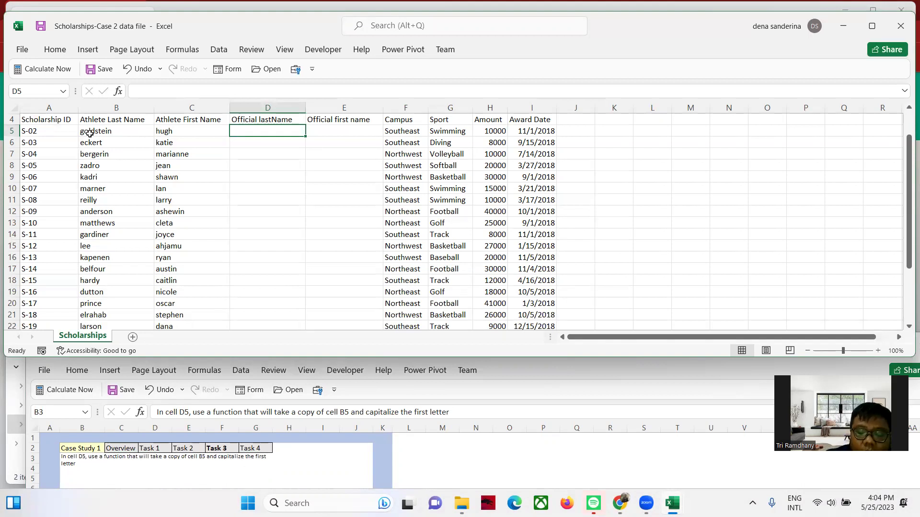
text(=)
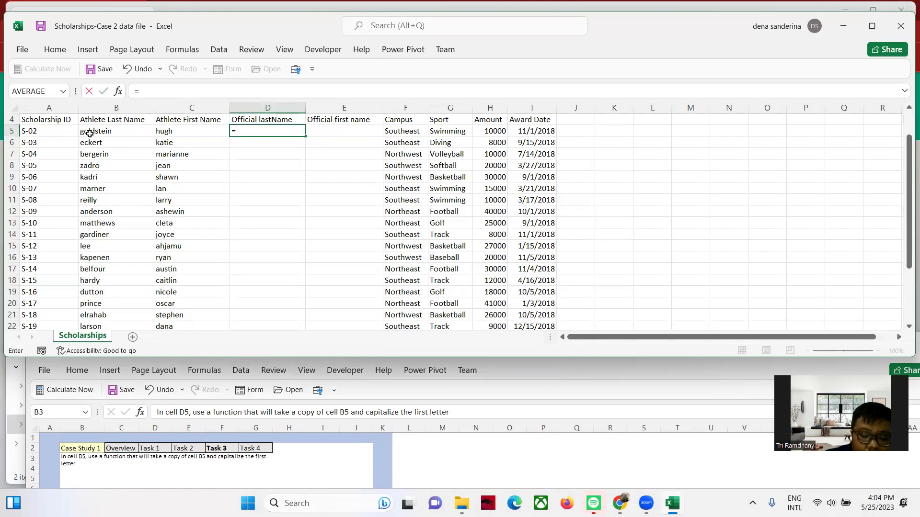
text(pr)
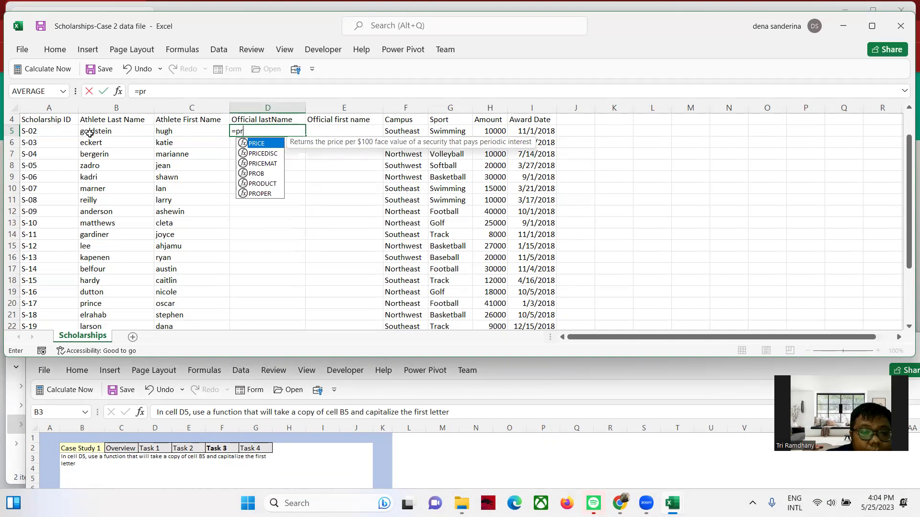
key(Down)
key(Down)
key(Down)
key(Down)
key(Down)
key(Tab)
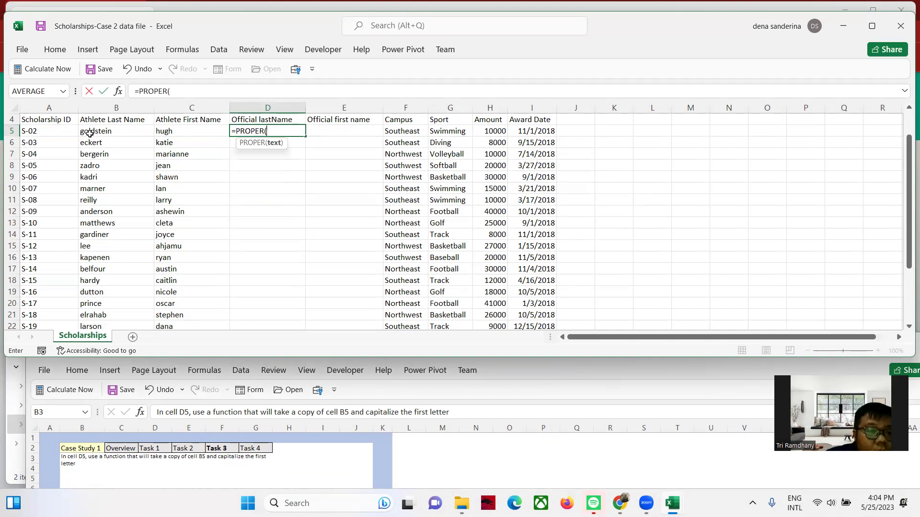
click(89, 132)
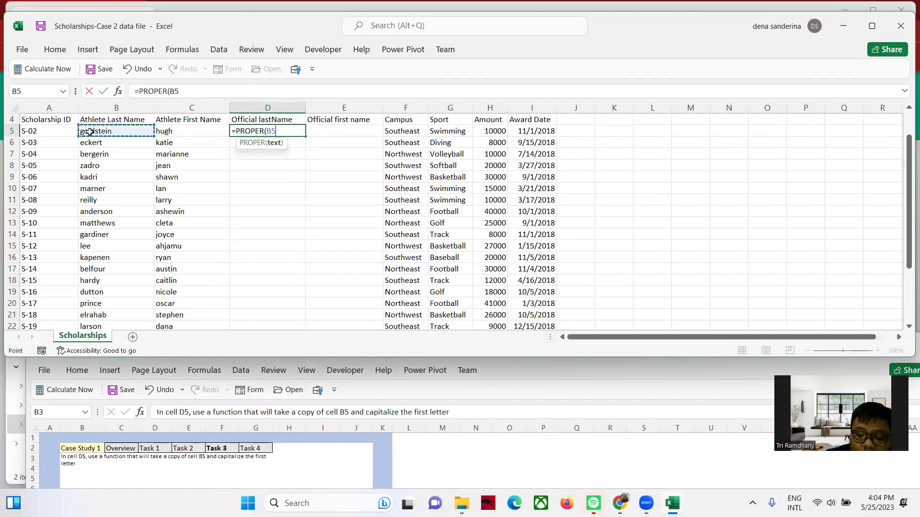
text())
key(Return)
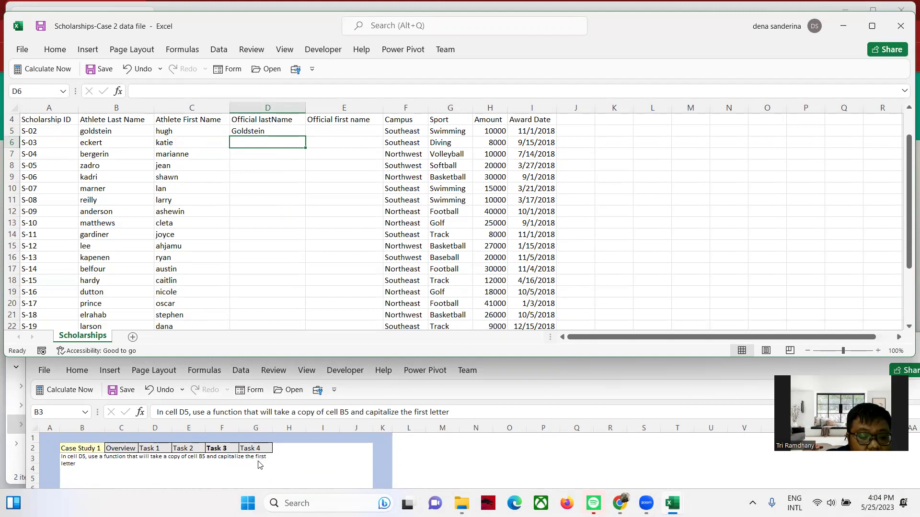
Show the Task 4 instructions sheet of the Project 2 workbook and adjust its zoom until the full instruction is readable.
click(542, 360)
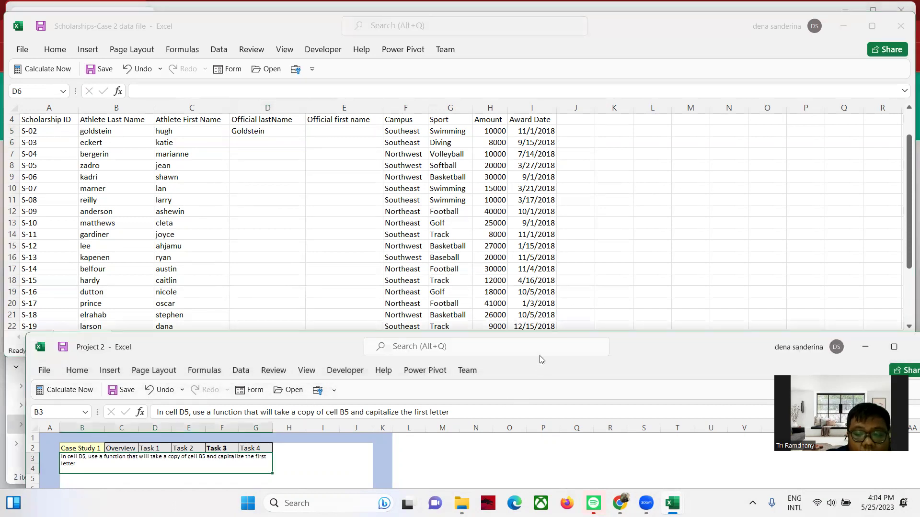
drag(542, 348, 547, 291)
click(215, 470)
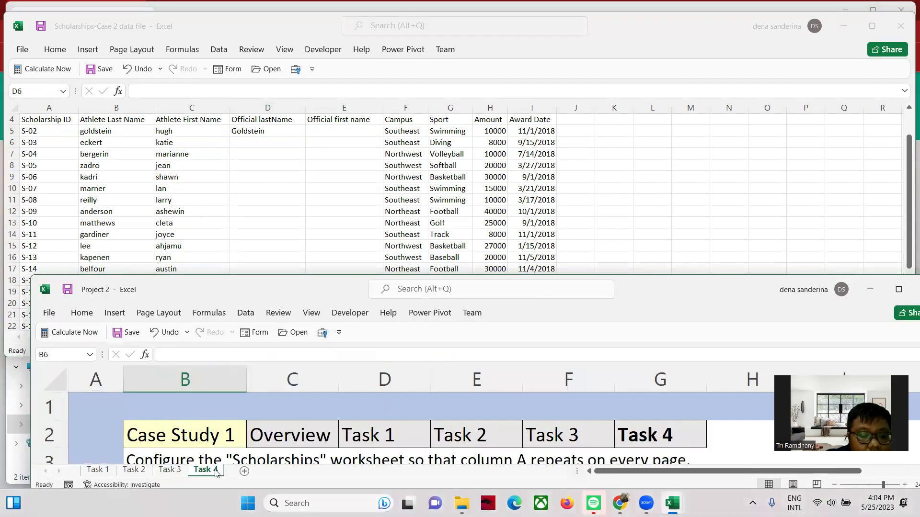
click(862, 485)
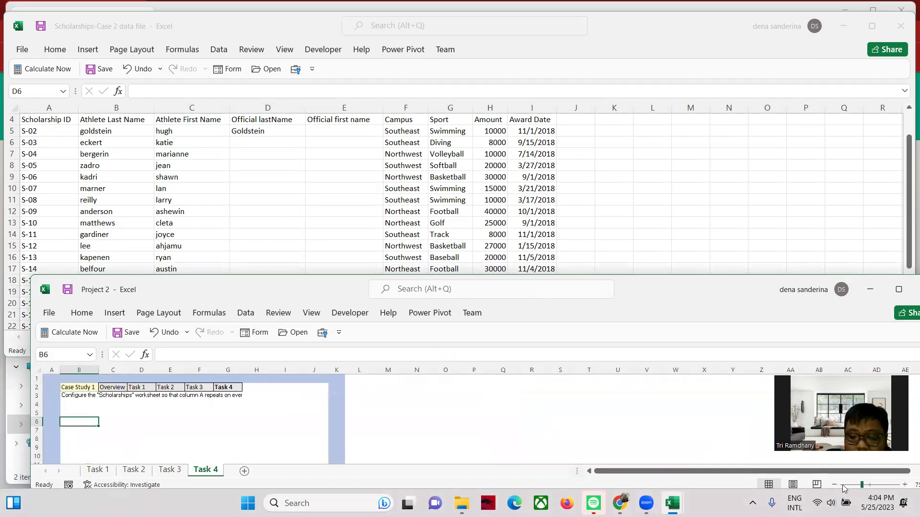
click(872, 485)
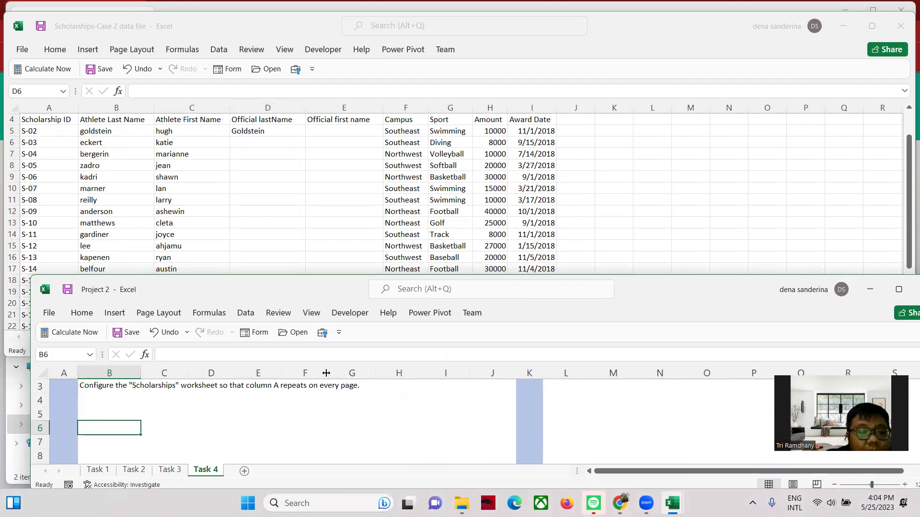
Configure the Scholarships worksheet's print titles so that column A ($A:$A) repeats on every printed page.
click(361, 179)
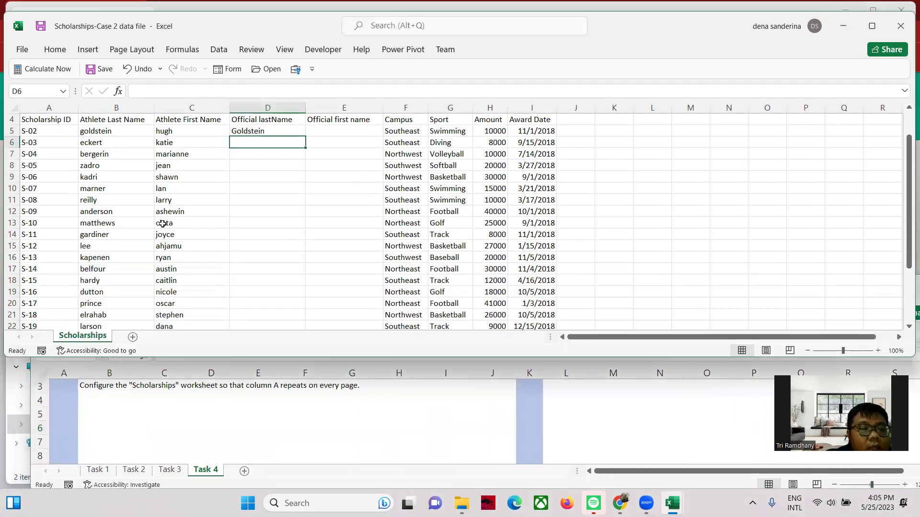
click(55, 107)
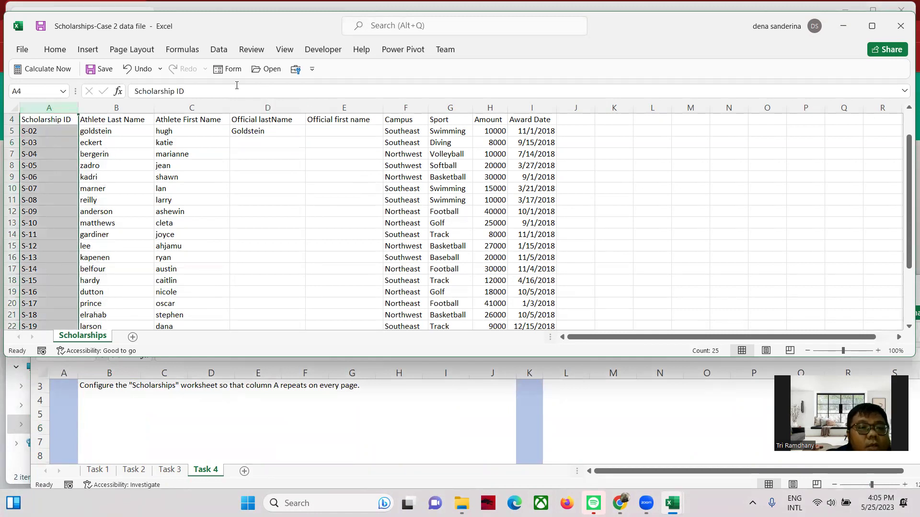
click(135, 49)
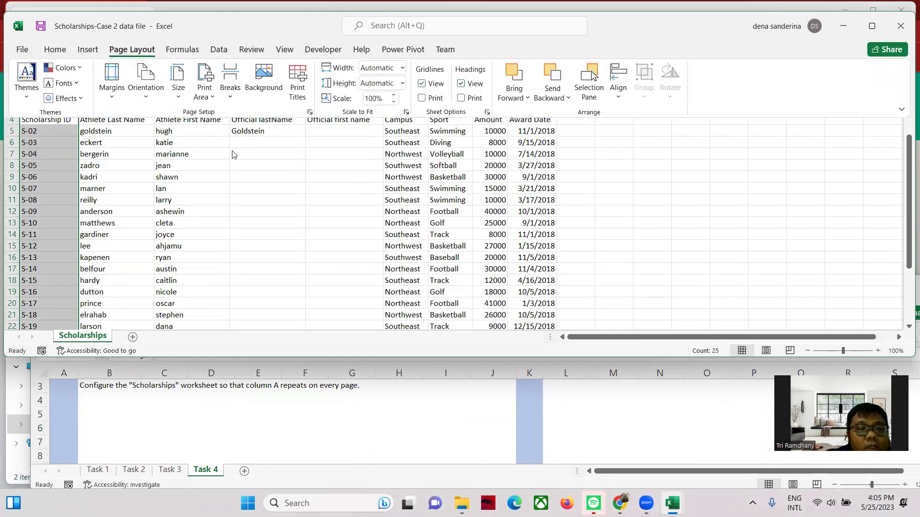
click(297, 79)
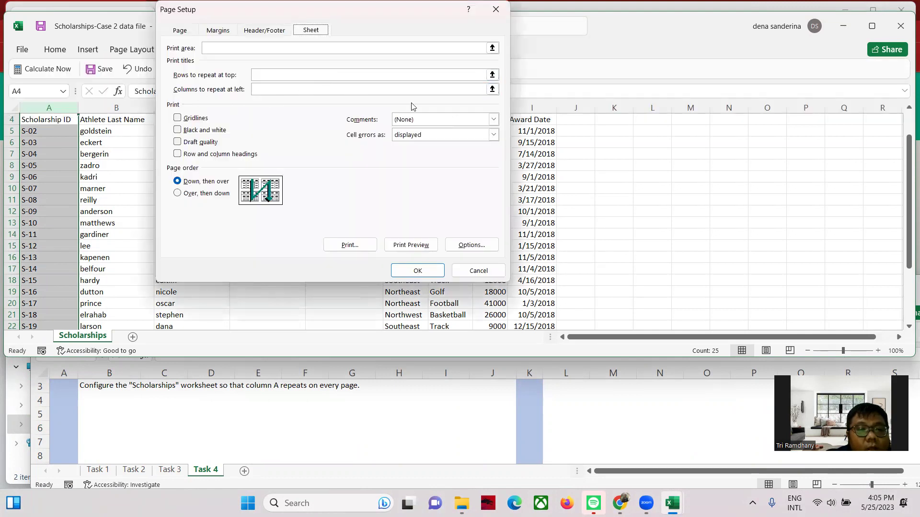
click(492, 90)
click(57, 106)
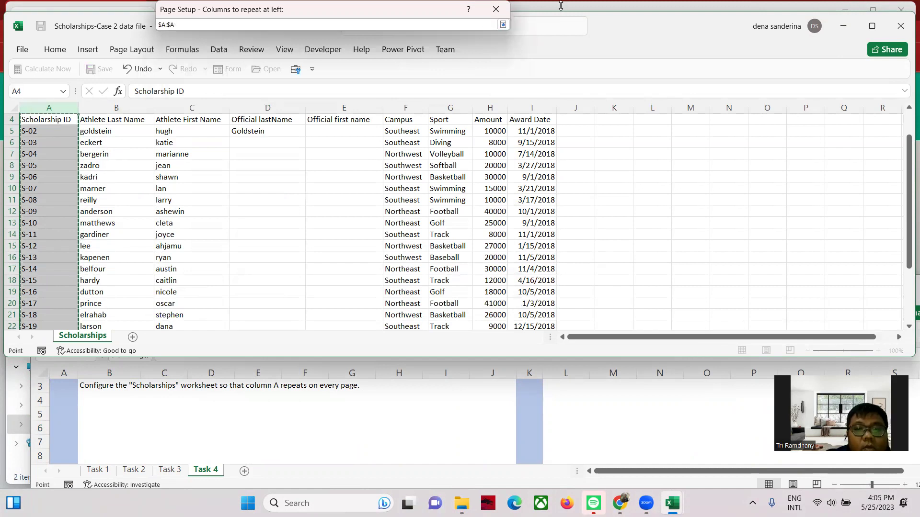
click(503, 24)
click(412, 272)
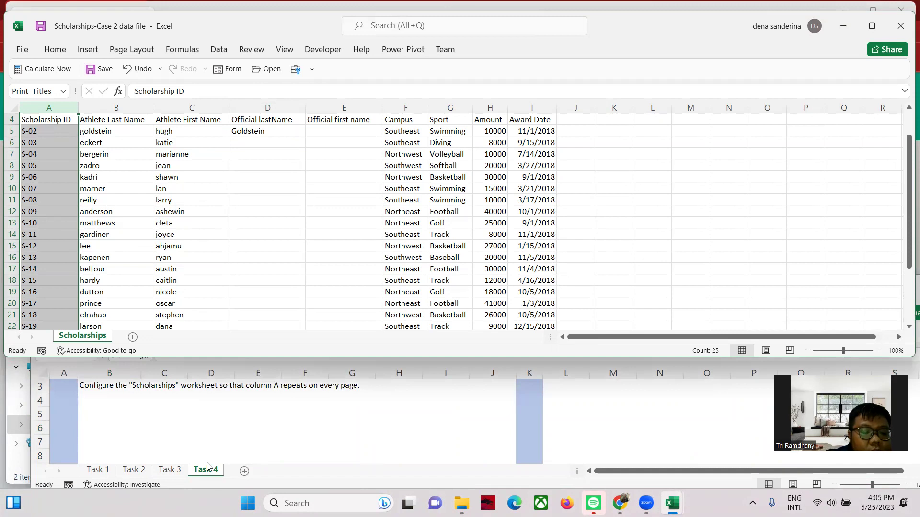
Close the Scholarships-Case 2 data file workbook without saving its changes.
click(301, 438)
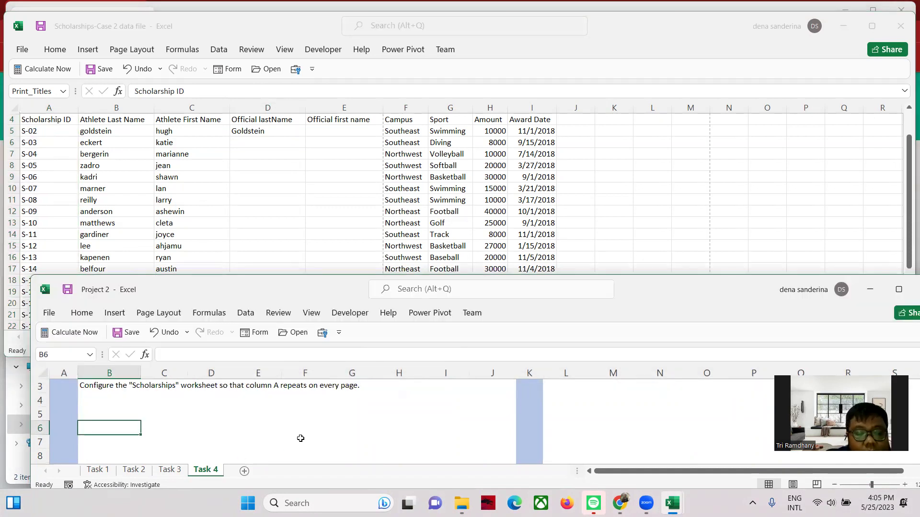
click(900, 26)
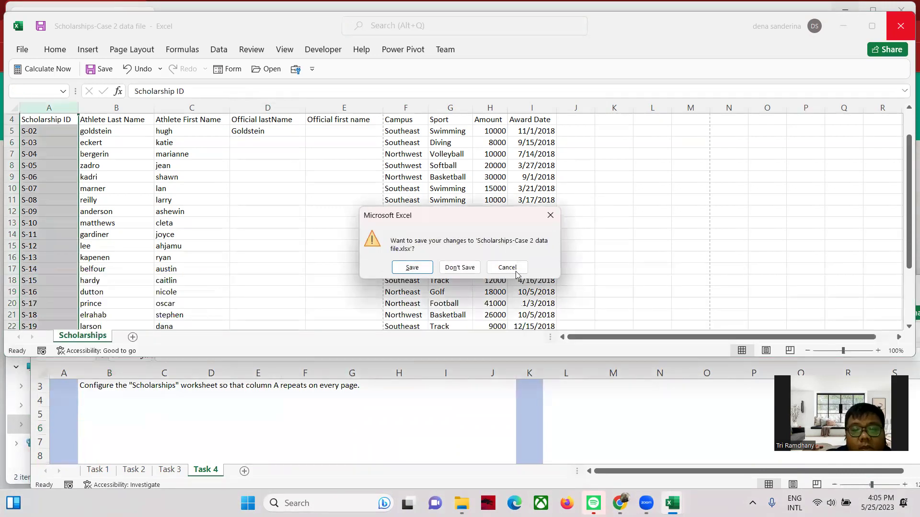
click(461, 269)
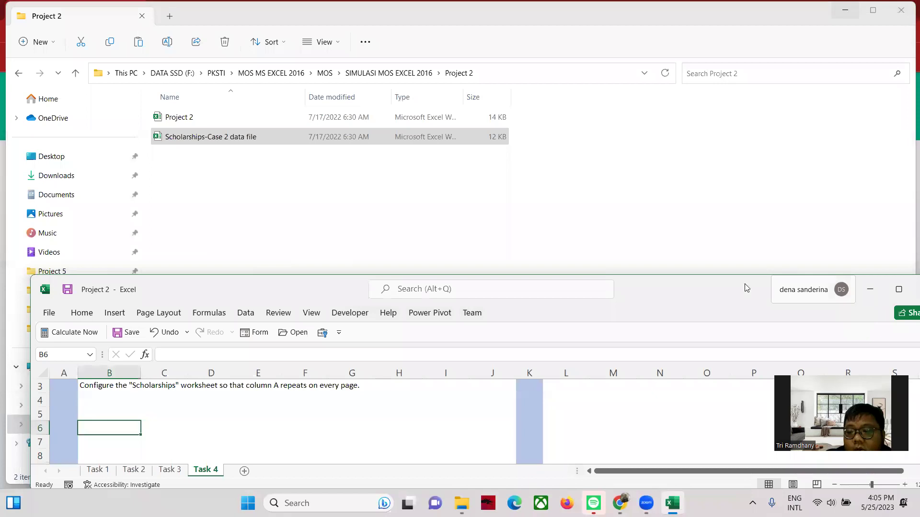
Close the Project 2 workbook and open the Project 3 instructions workbook from the Project 3 folder.
drag(745, 288, 732, 305)
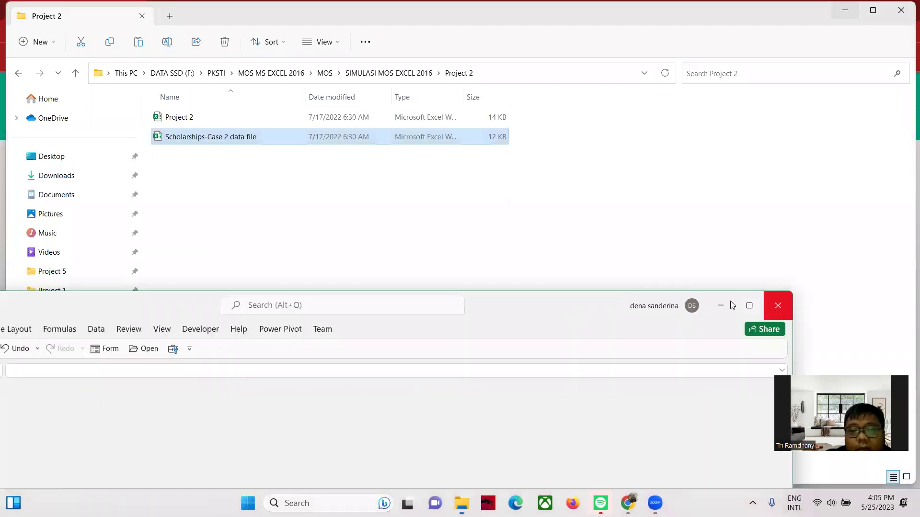
click(720, 305)
click(19, 73)
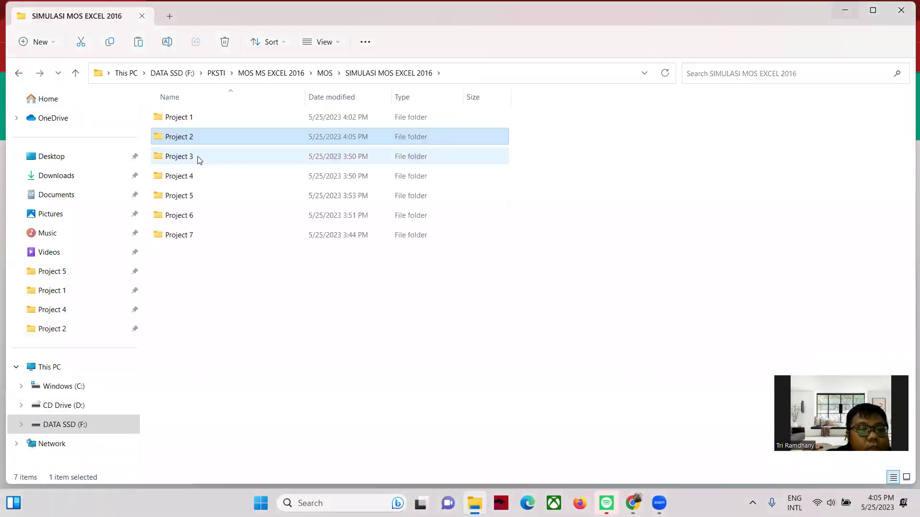
double_click(199, 160)
click(198, 127)
double_click(238, 128)
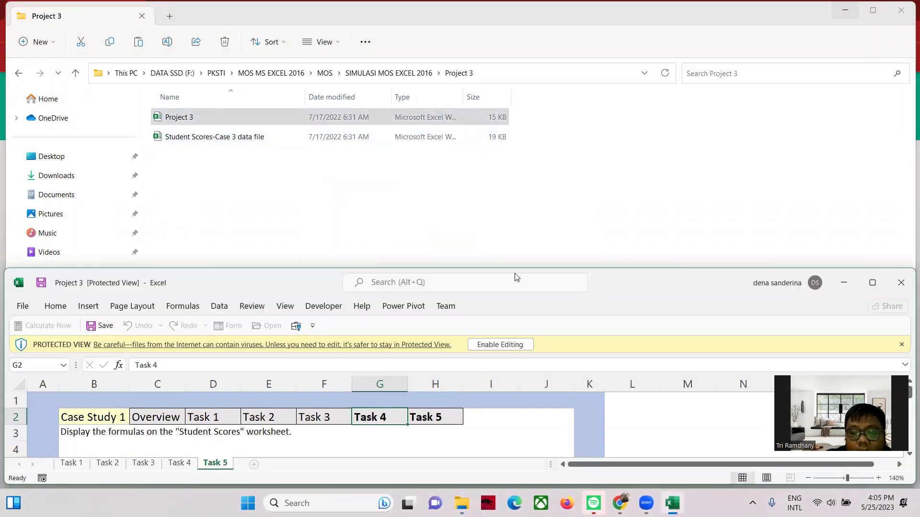
drag(517, 277, 513, 238)
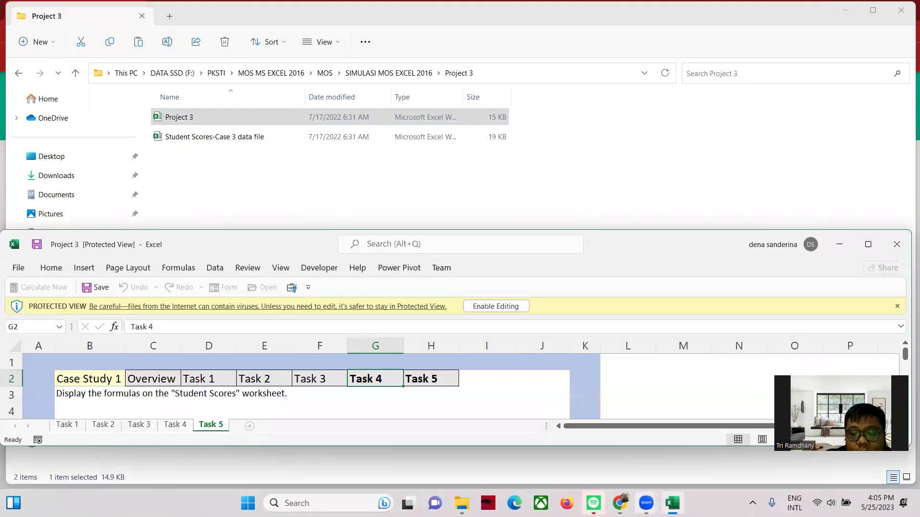
Open the Student Scores-Case 3 data file workbook and arrange its window above the Project 3 instructions window.
mouse_move(647, 504)
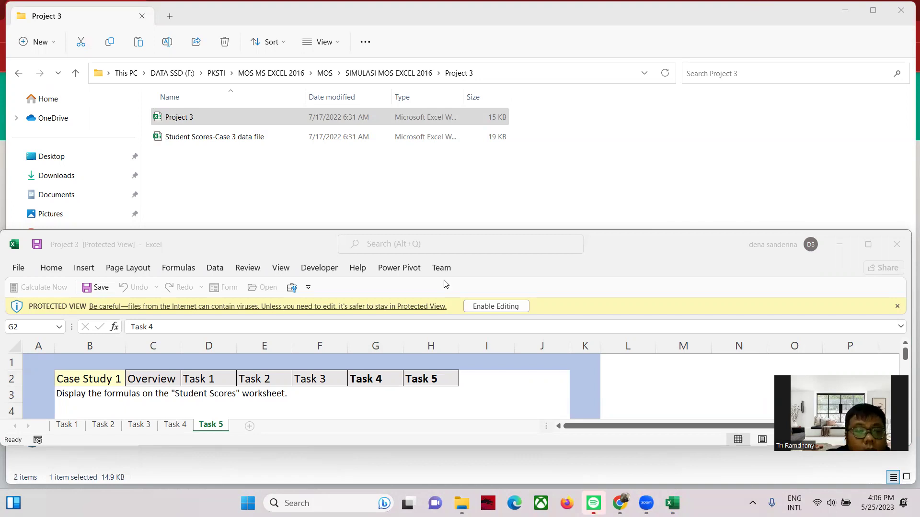
click(209, 138)
key(alt+Tab)
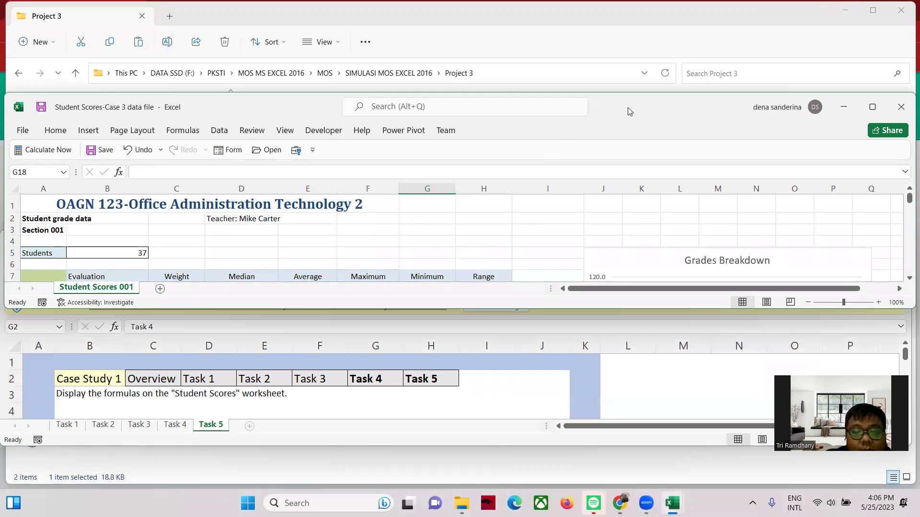
drag(628, 107, 633, 53)
click(592, 274)
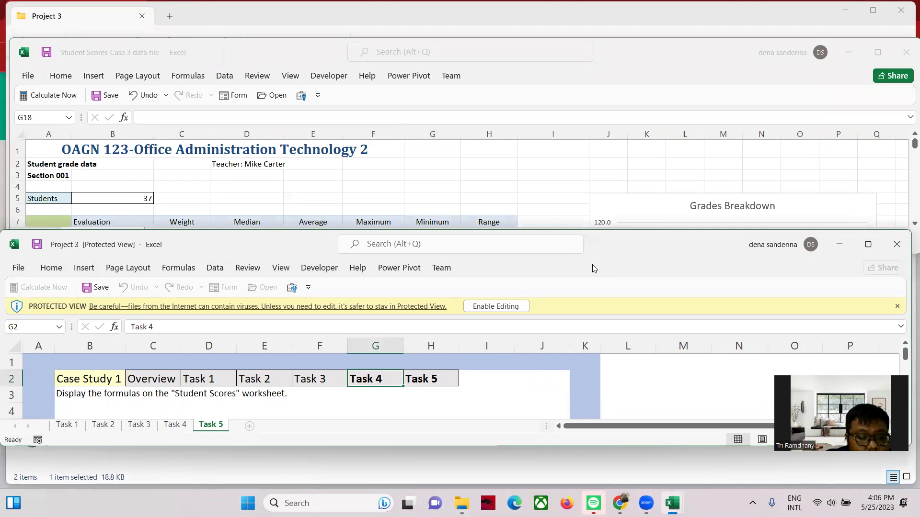
drag(592, 268, 589, 324)
Show the Project 3 Task 1 instruction and add a new worksheet named Next Semester to the Student Scores-Case 3 data file.
click(67, 481)
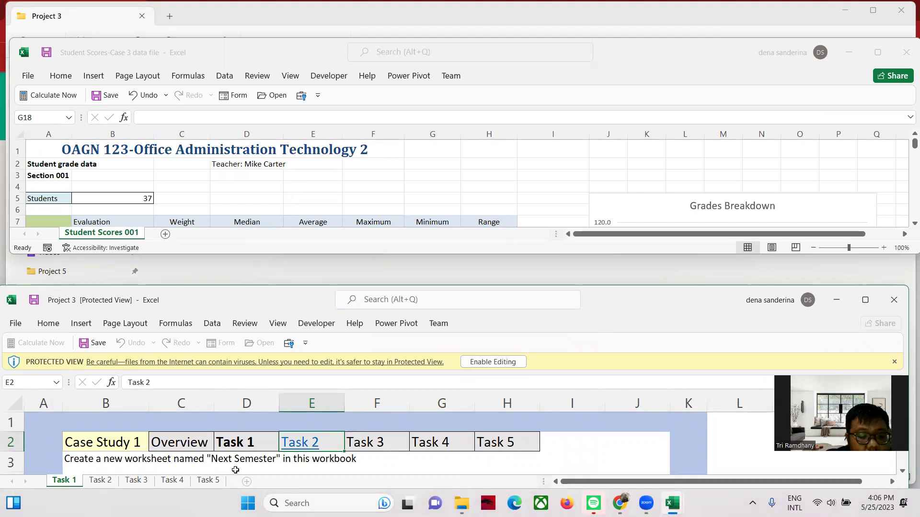
click(522, 197)
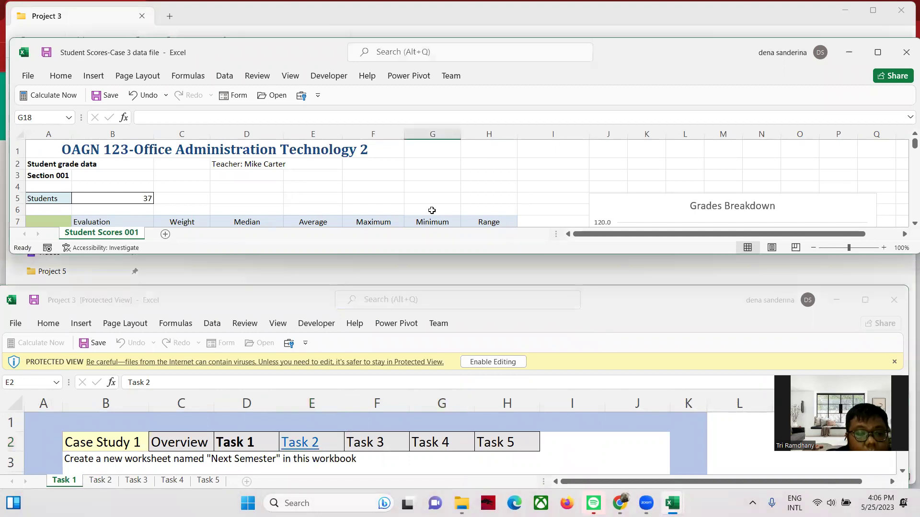
click(165, 234)
right_click(166, 234)
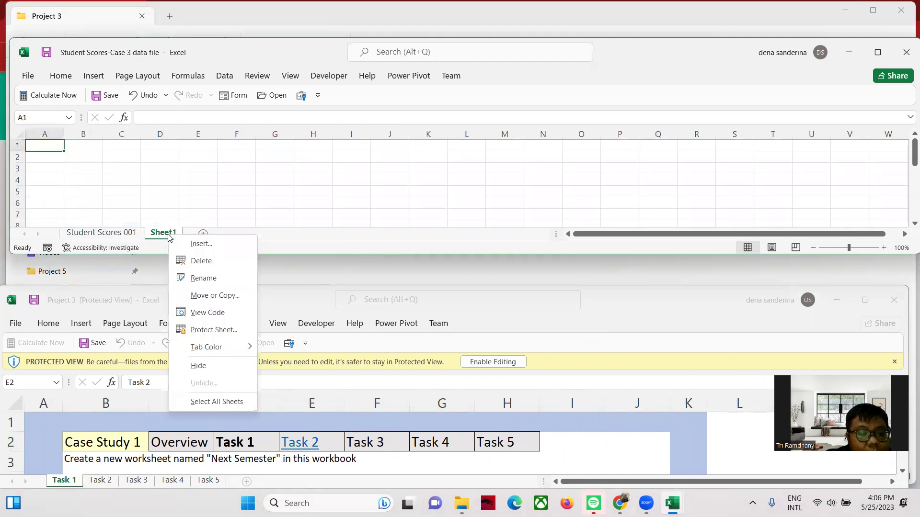
click(204, 278)
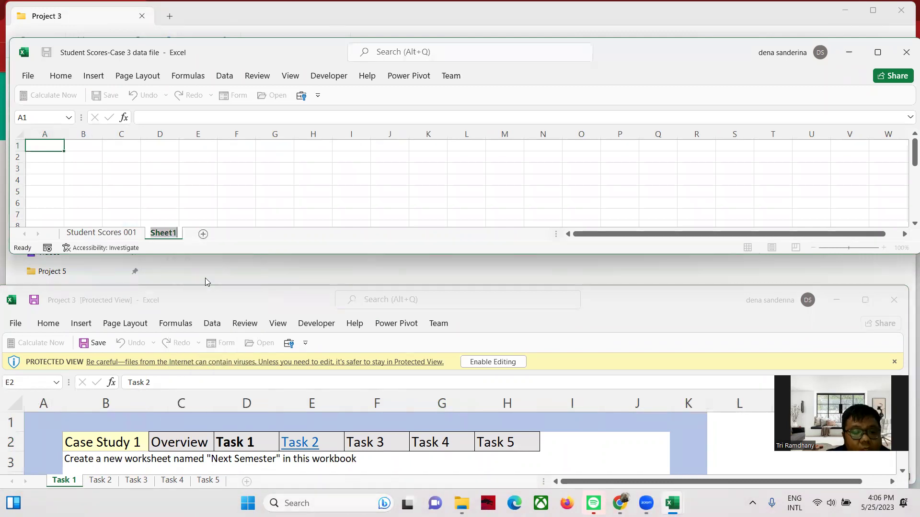
text(Next )
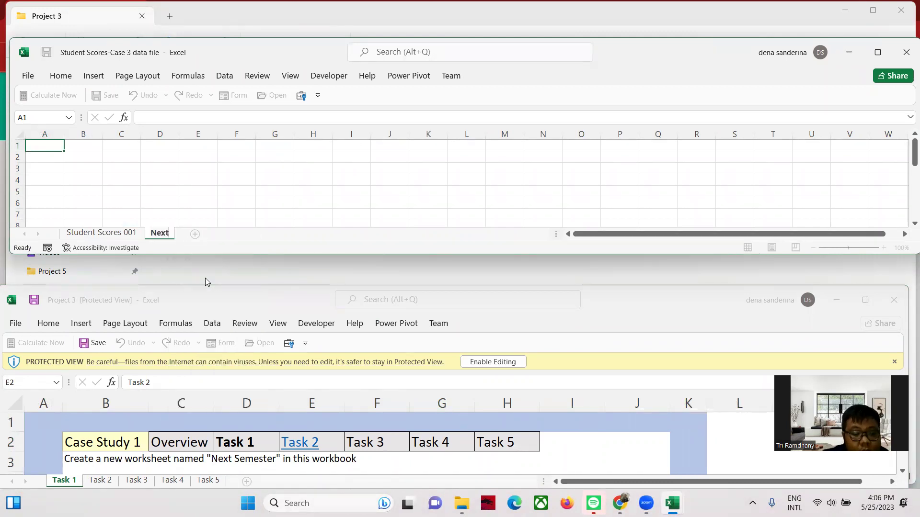
text(Semester)
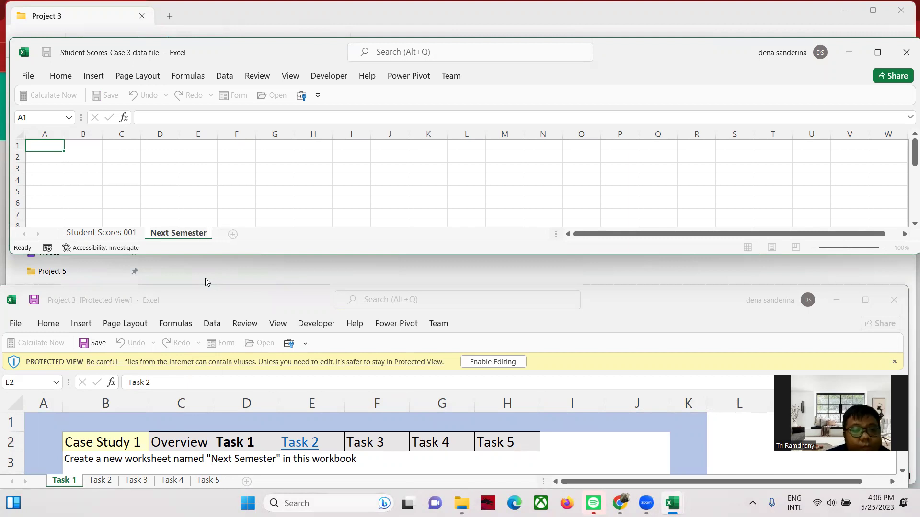
key(Return)
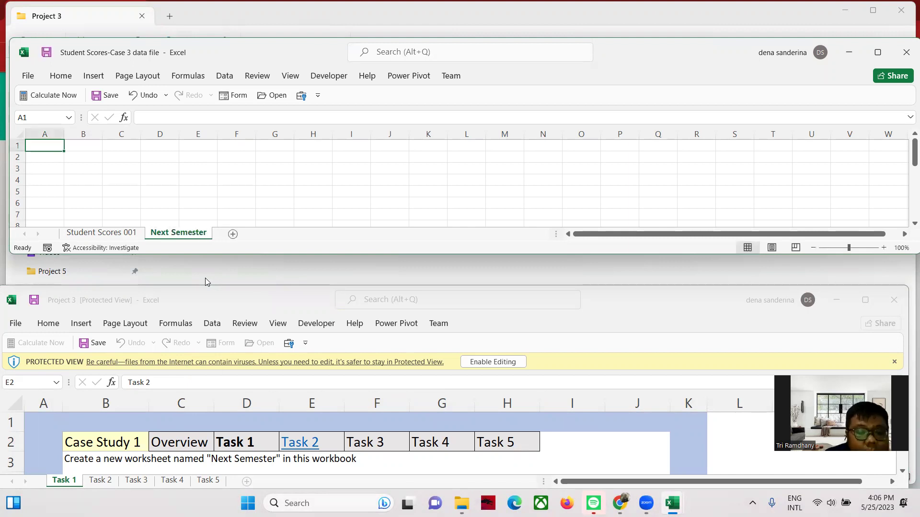
Show the Project 3 Task 2 instruction and bring the MOS Certified? column of the Student Scores 001 worksheet into view.
click(100, 481)
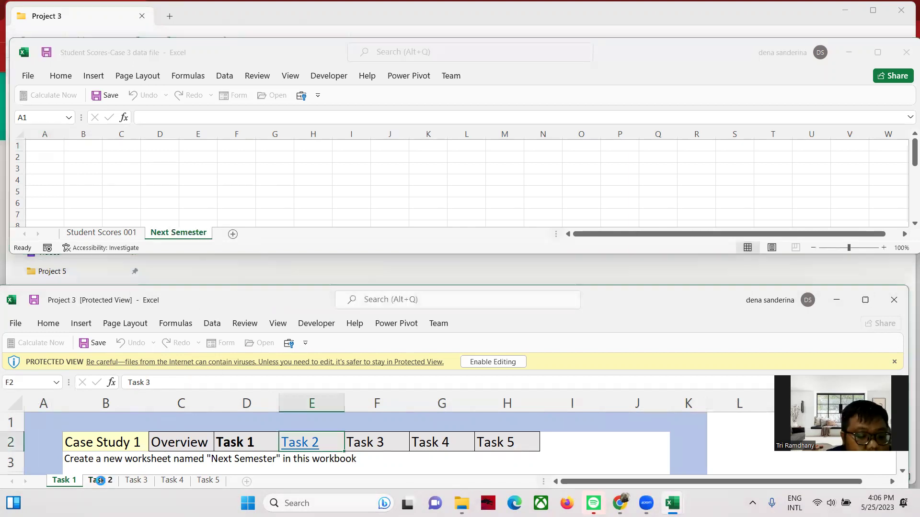
click(101, 481)
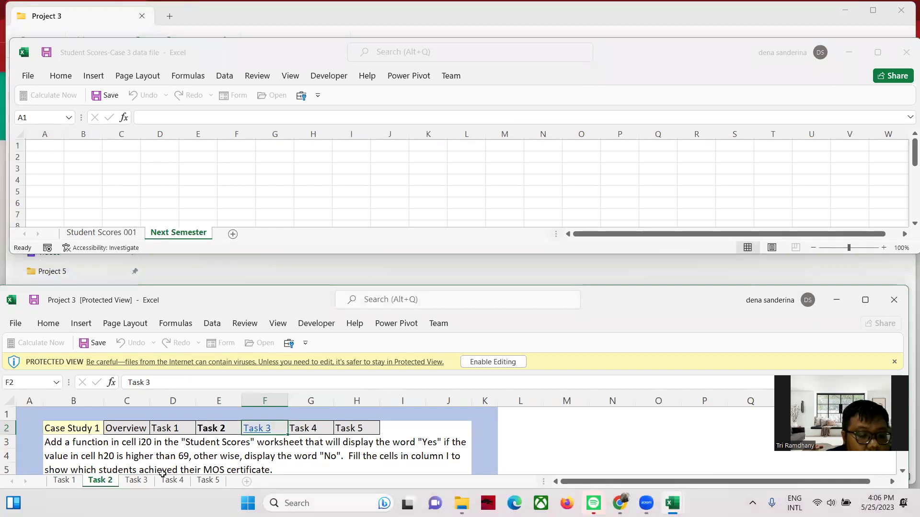
click(90, 233)
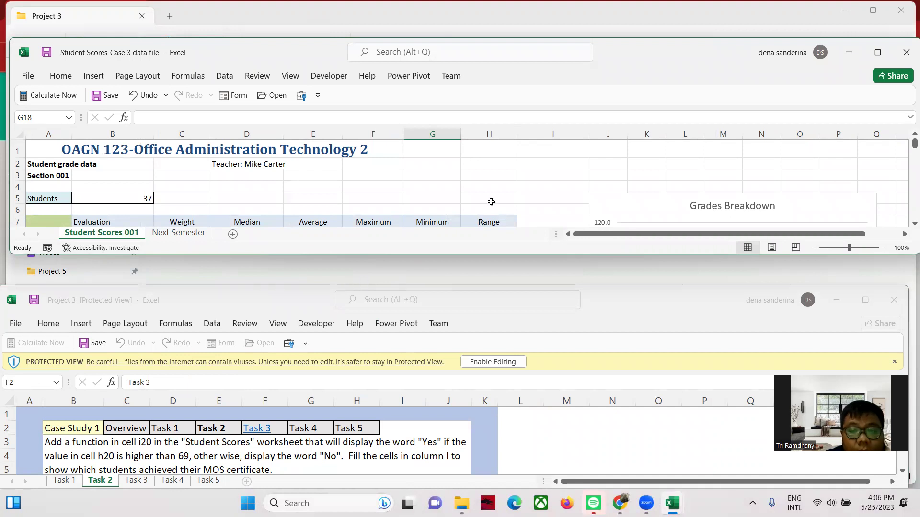
scroll(492, 202, down, 3)
scroll(493, 197, down, 2)
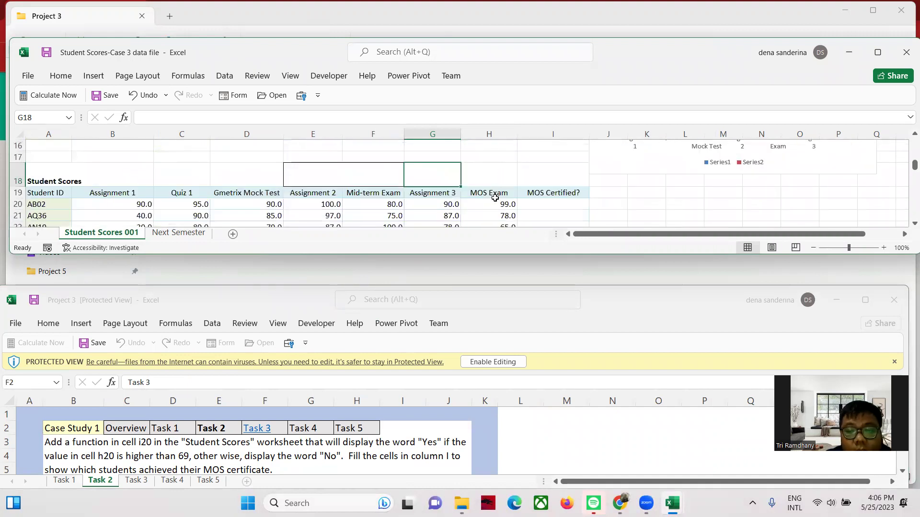
Enter the formula =IF(H20>69,"Yes","No") in cell I20 of the Student Scores 001 worksheet.
click(533, 204)
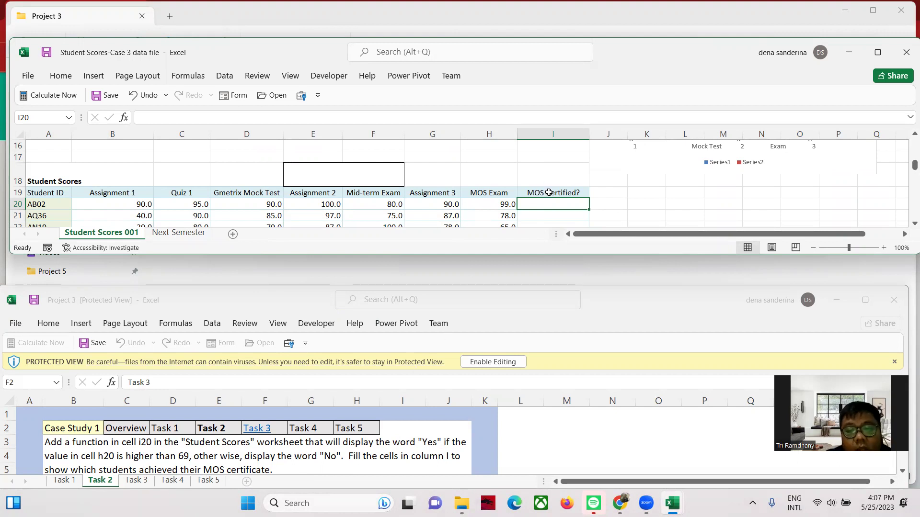
scroll(556, 200, down, 10)
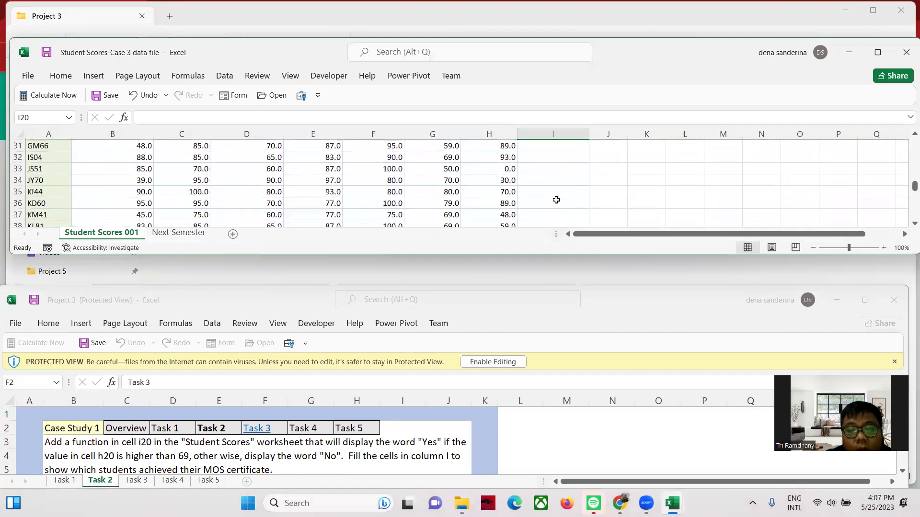
scroll(556, 200, down, 2)
scroll(556, 200, up, 15)
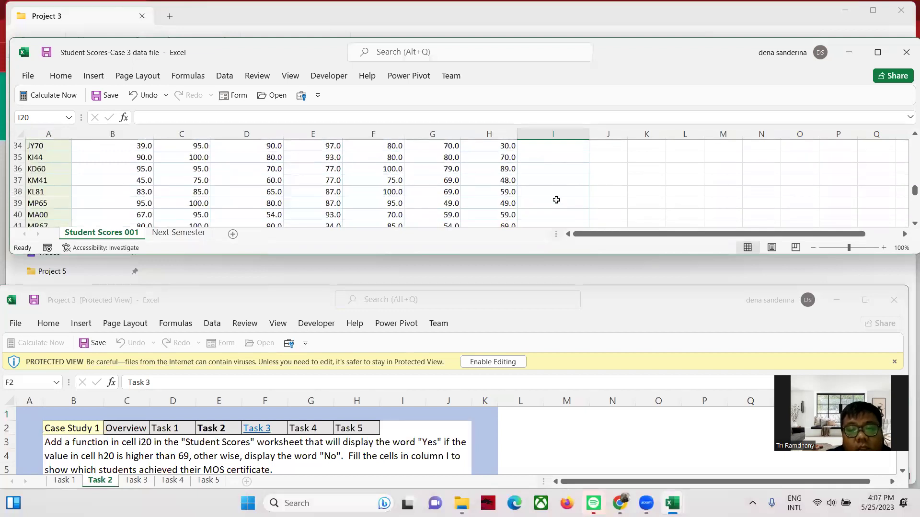
scroll(557, 200, down, 2)
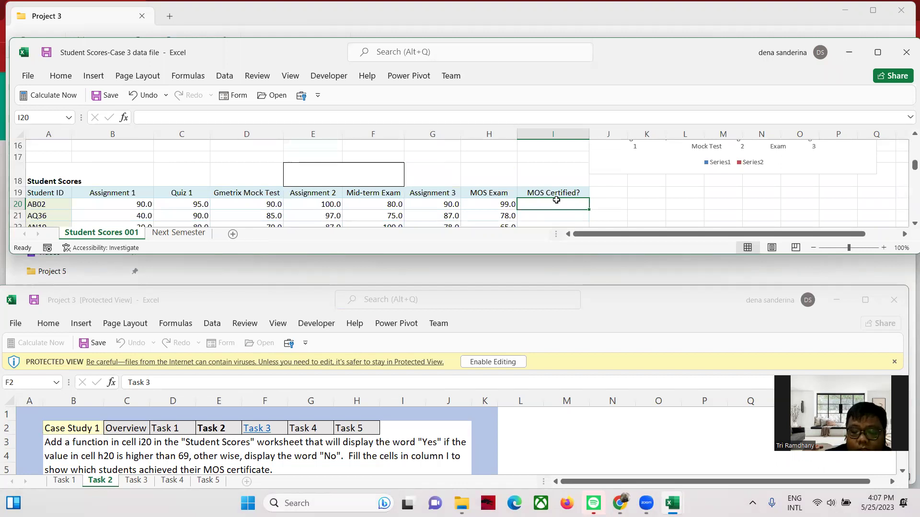
text(=if()
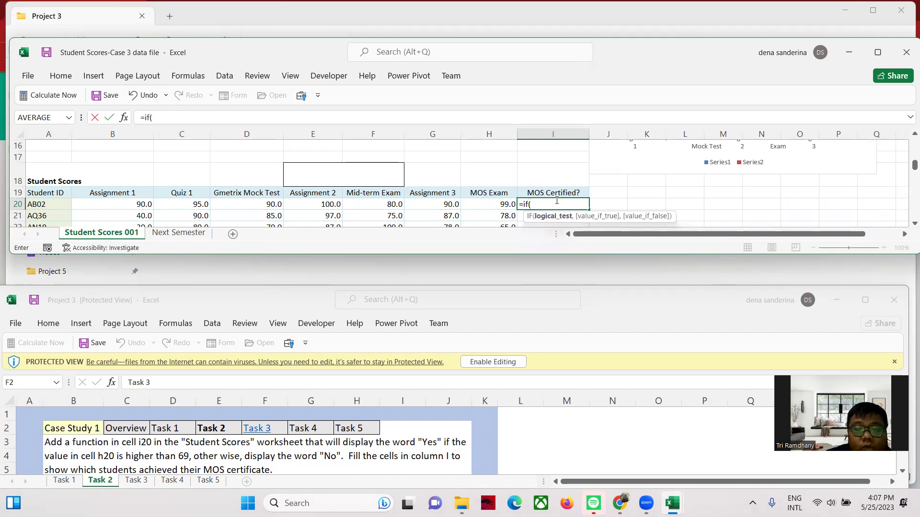
click(490, 203)
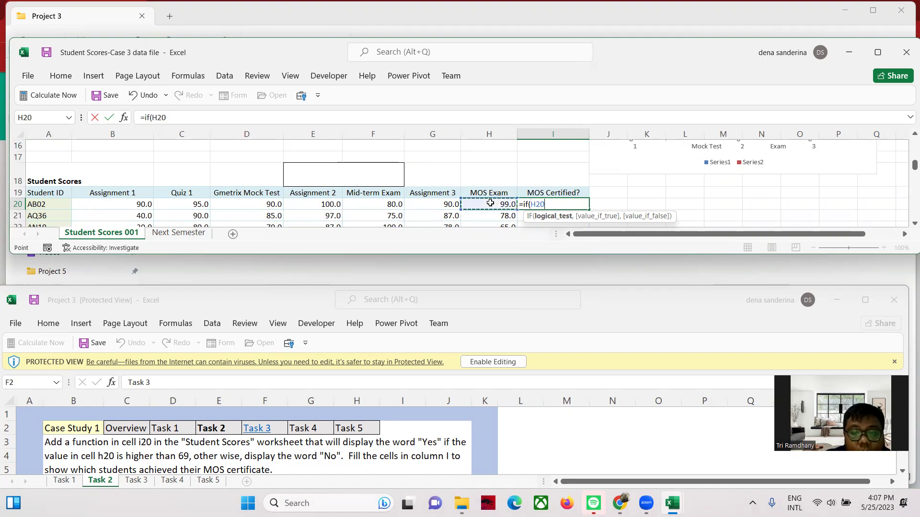
text(>)
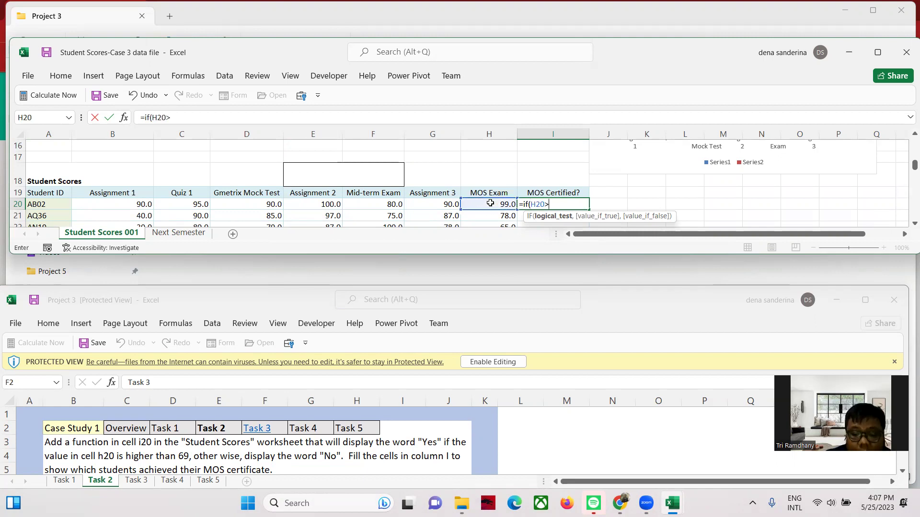
text(69,)
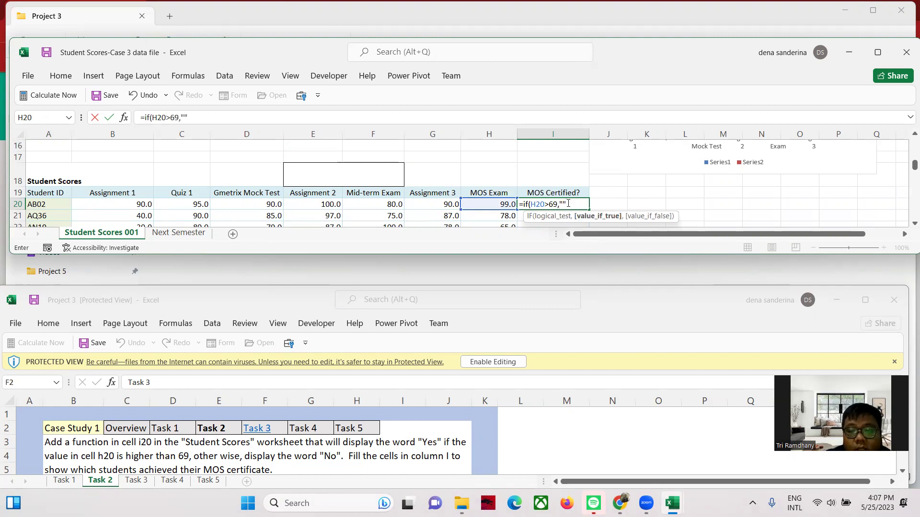
text("Yes")
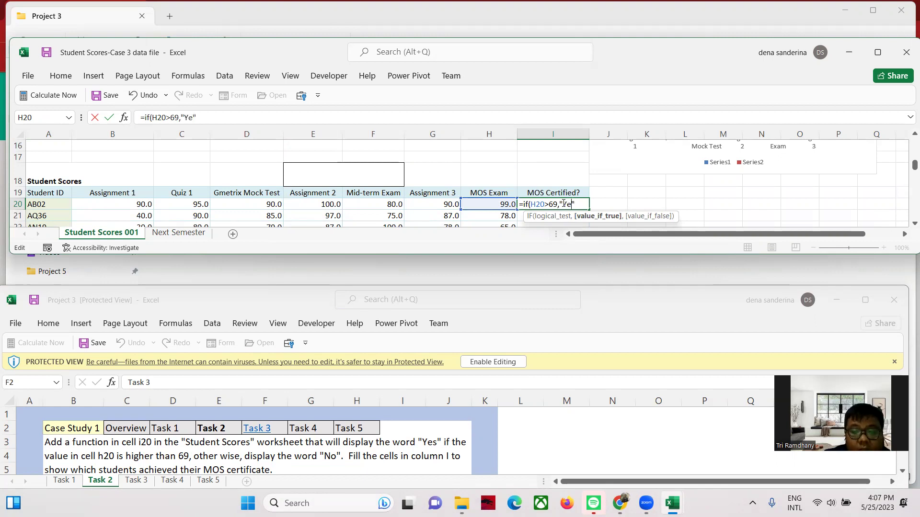
text(,)
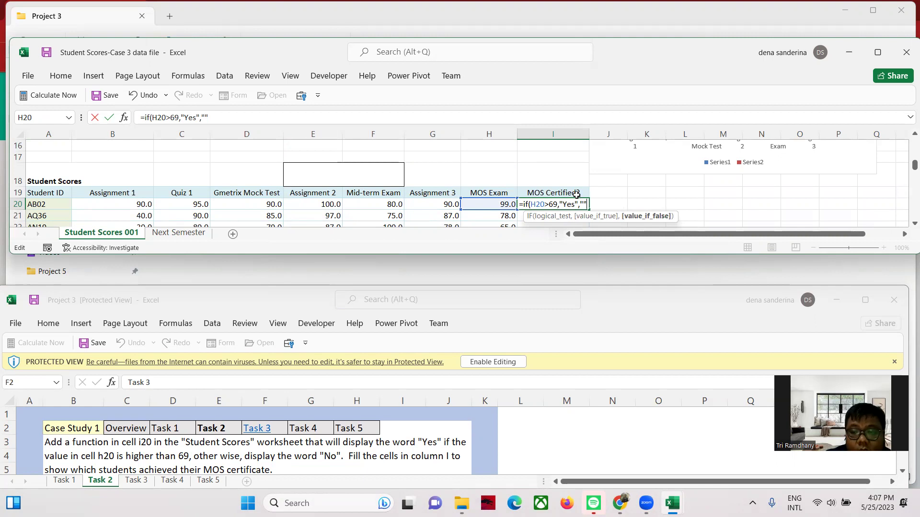
text("No")
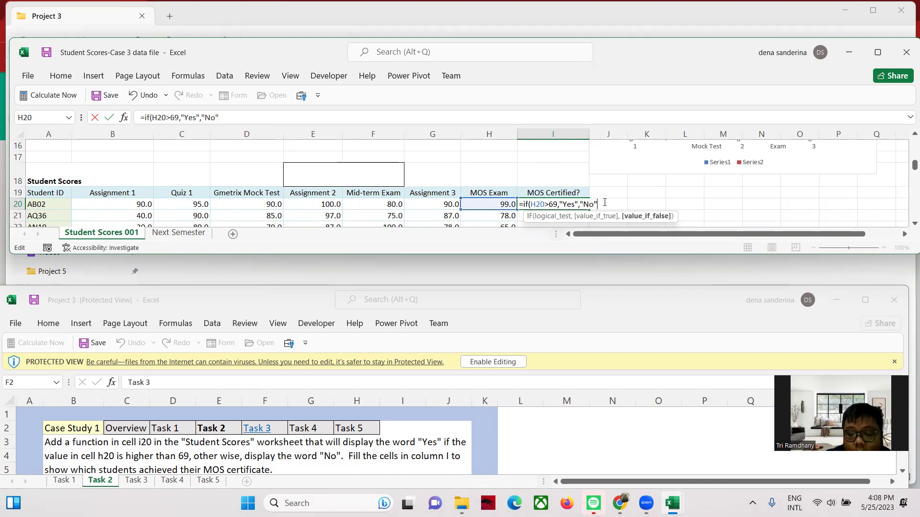
key(Return)
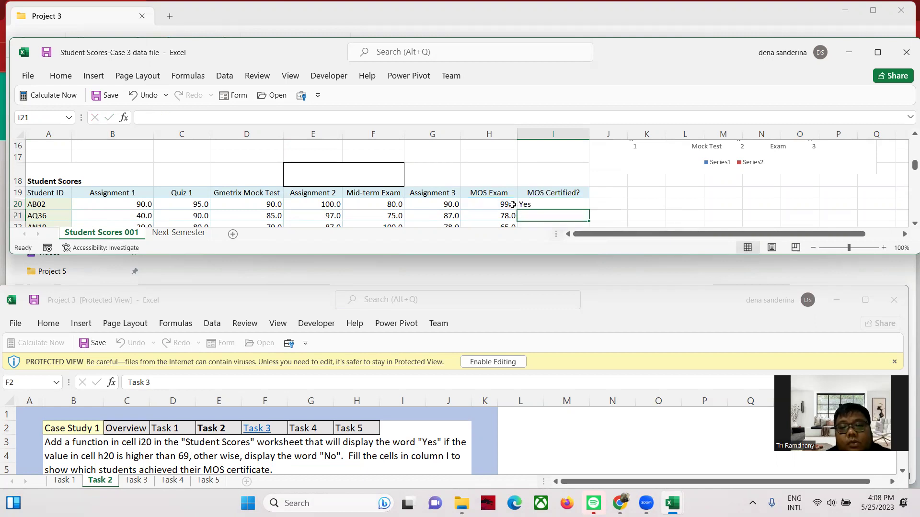
Fill the IF formula from I20 down the MOS Certified? column to row 56 and enlarge the window to check the last rows.
click(537, 202)
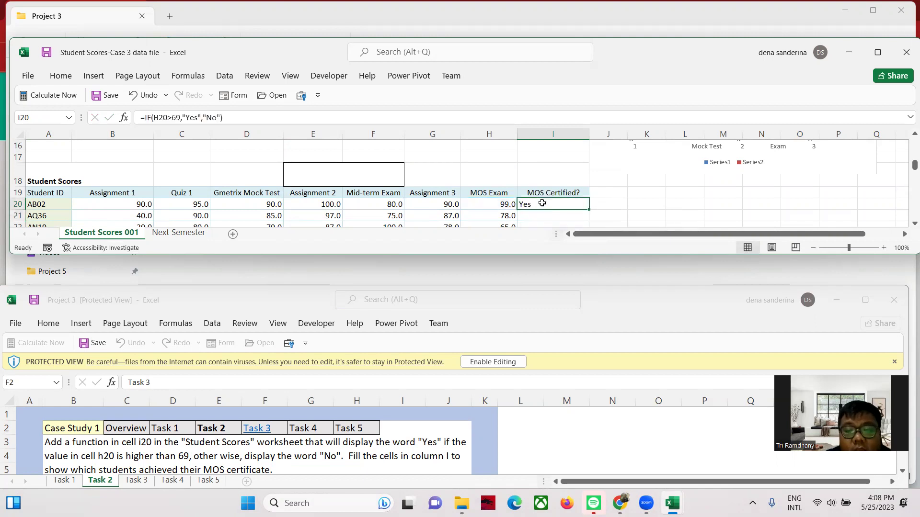
double_click(589, 210)
scroll(583, 207, down, 7)
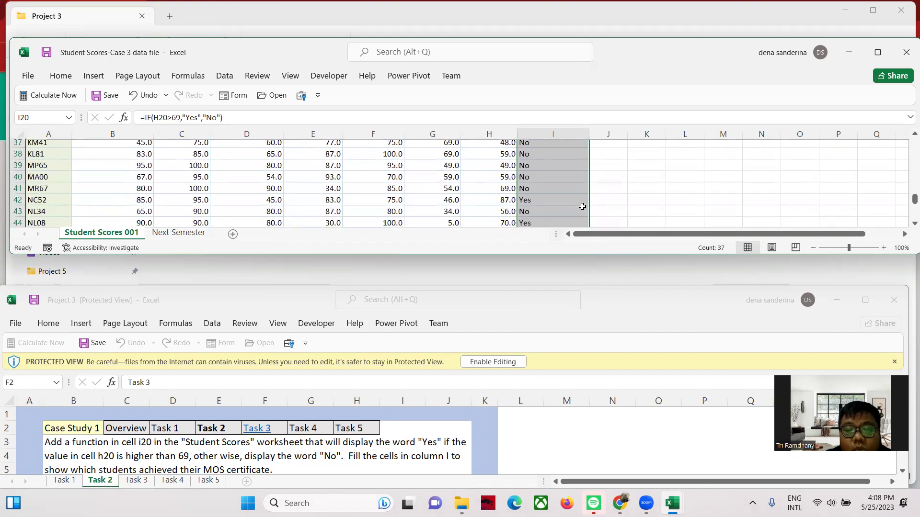
scroll(582, 206, down, 8)
scroll(582, 207, up, 4)
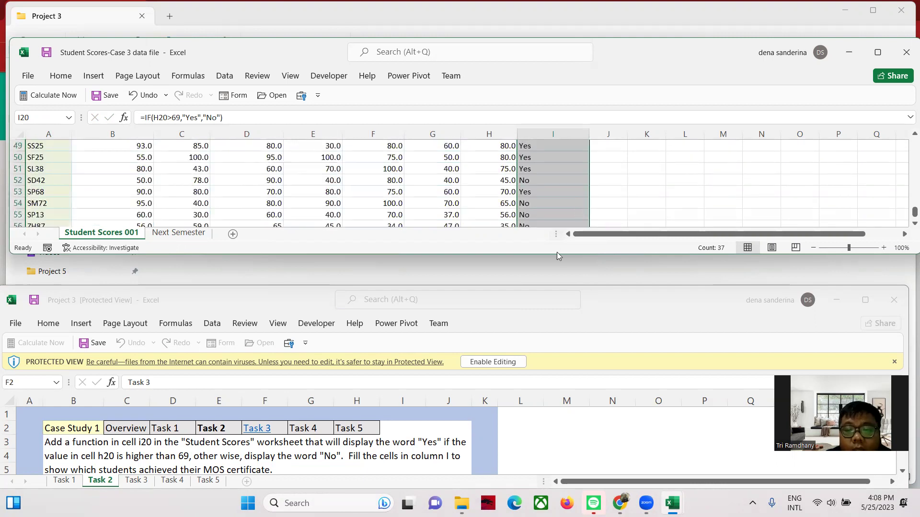
drag(558, 255, 557, 335)
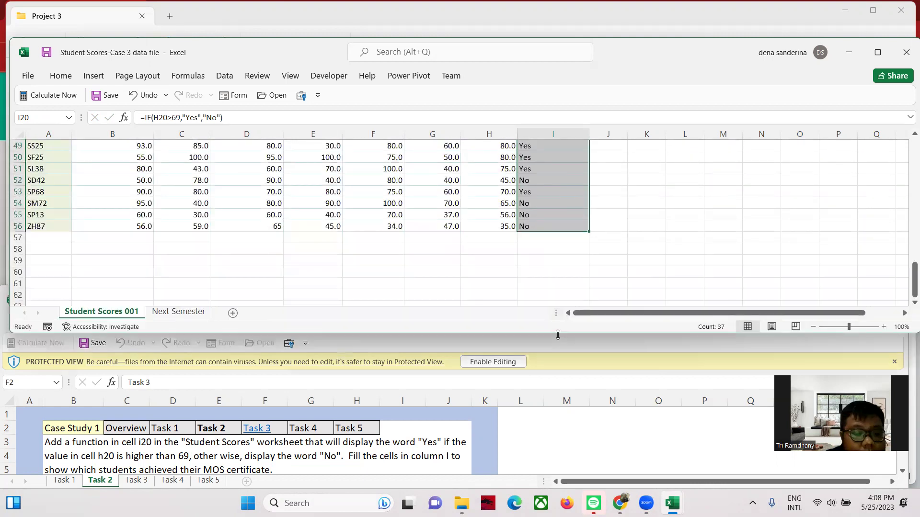
Show the Project 3 Task 3 instruction and go to cell J2 of the Student Scores 001 worksheet.
click(129, 485)
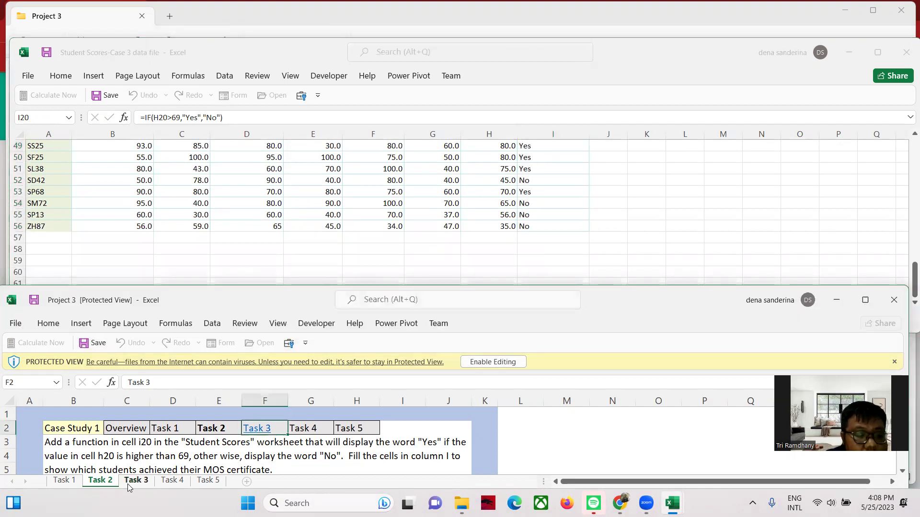
click(127, 481)
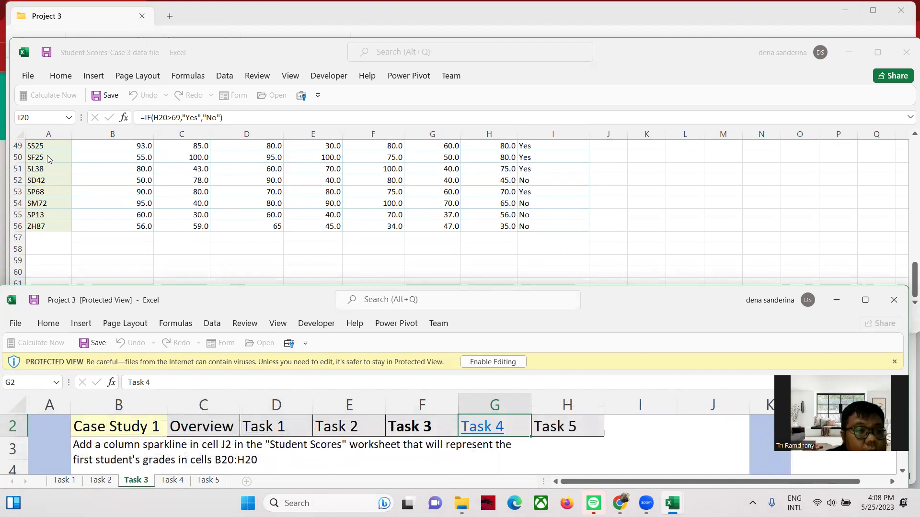
click(36, 117)
text(j2)
key(Return)
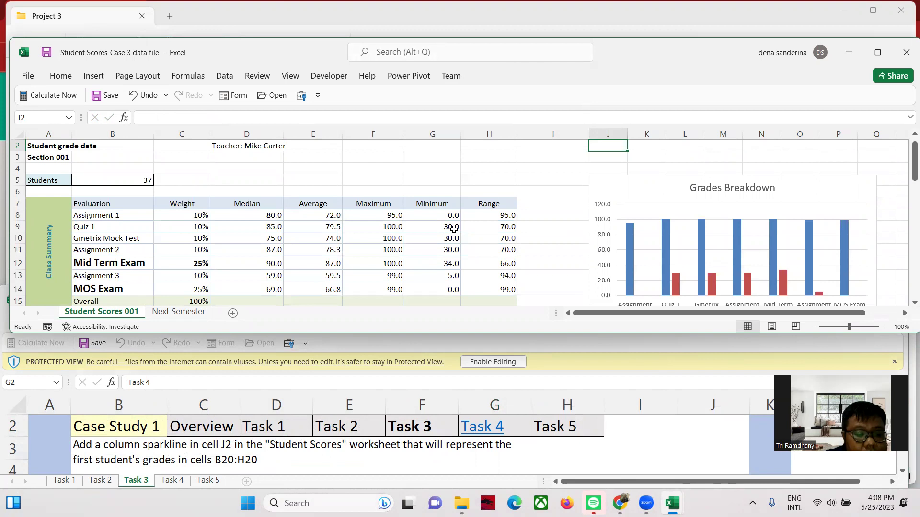
Insert a column sparkline in cell J2 of the Student Scores 001 worksheet using the data range B20:H20.
click(93, 76)
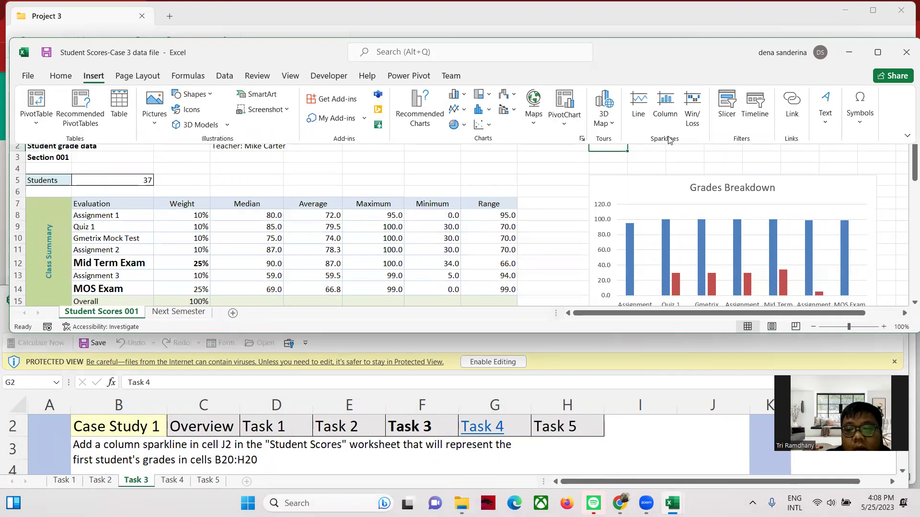
click(666, 112)
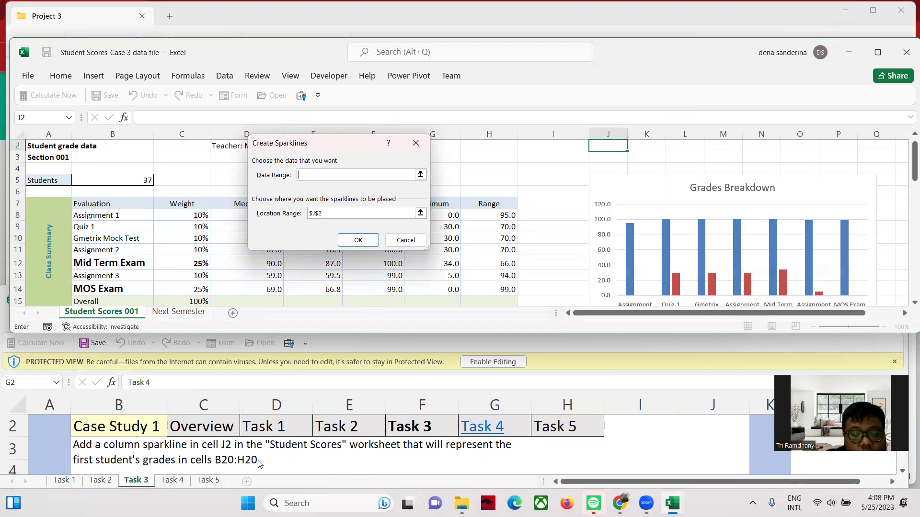
click(420, 175)
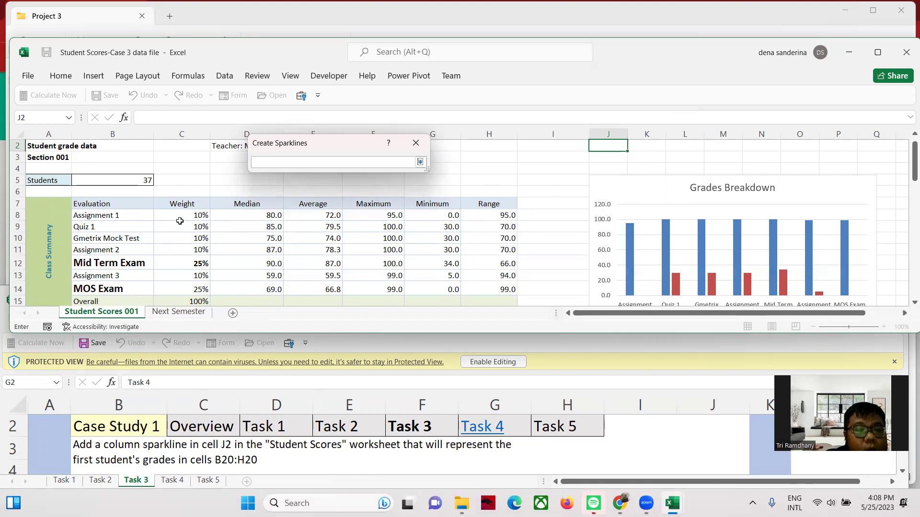
scroll(180, 221, down, 5)
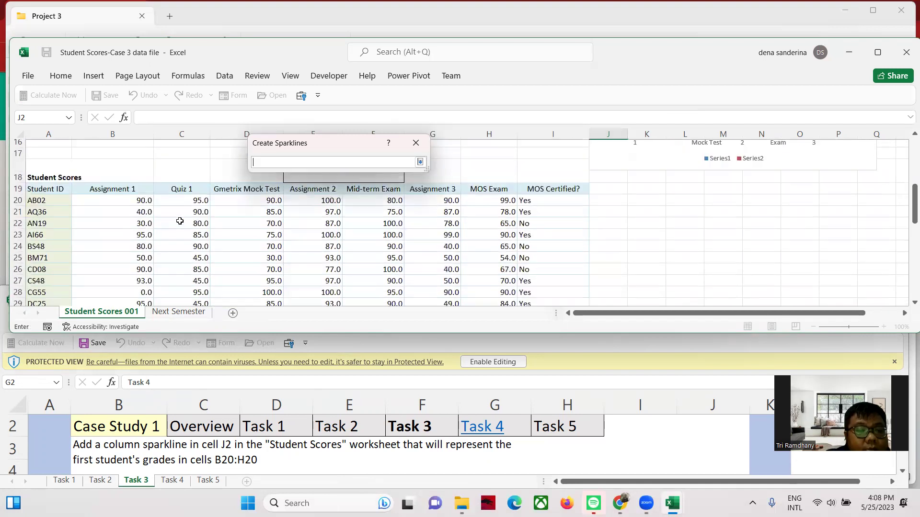
scroll(179, 221, down, 1)
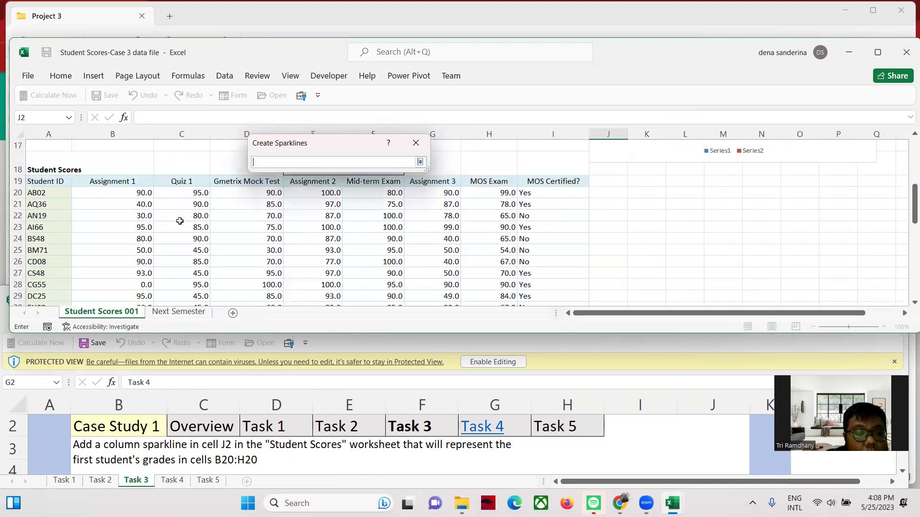
click(126, 192)
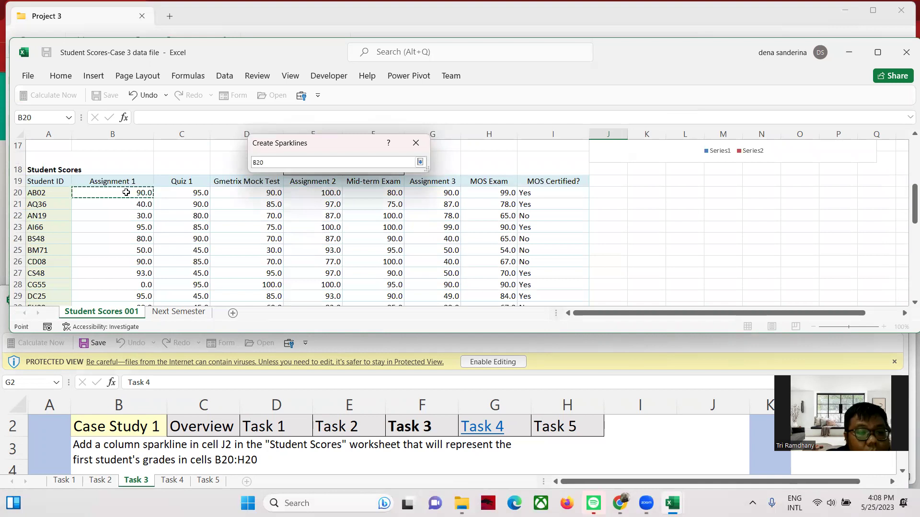
drag(126, 192, 495, 191)
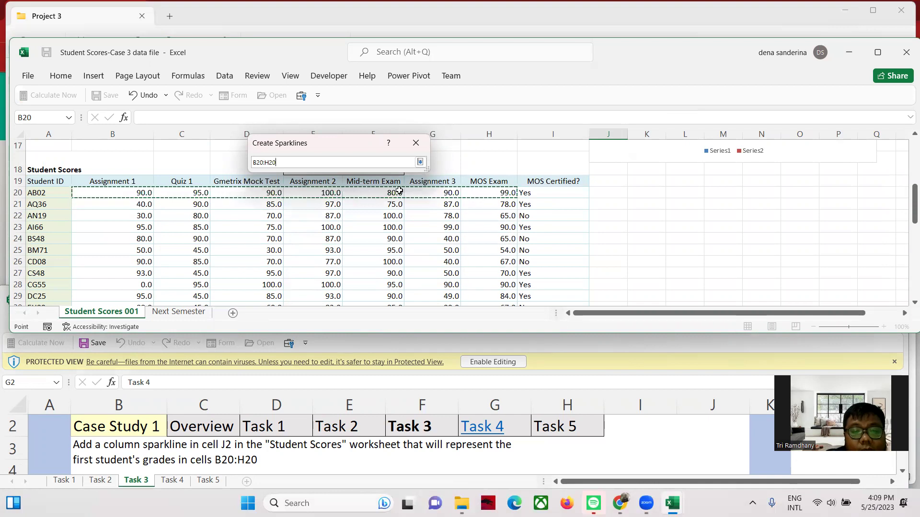
click(421, 162)
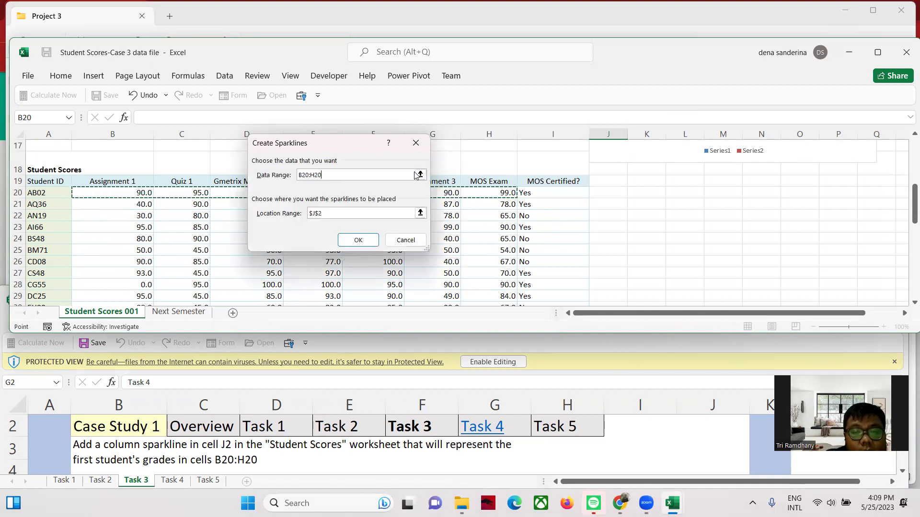
click(358, 240)
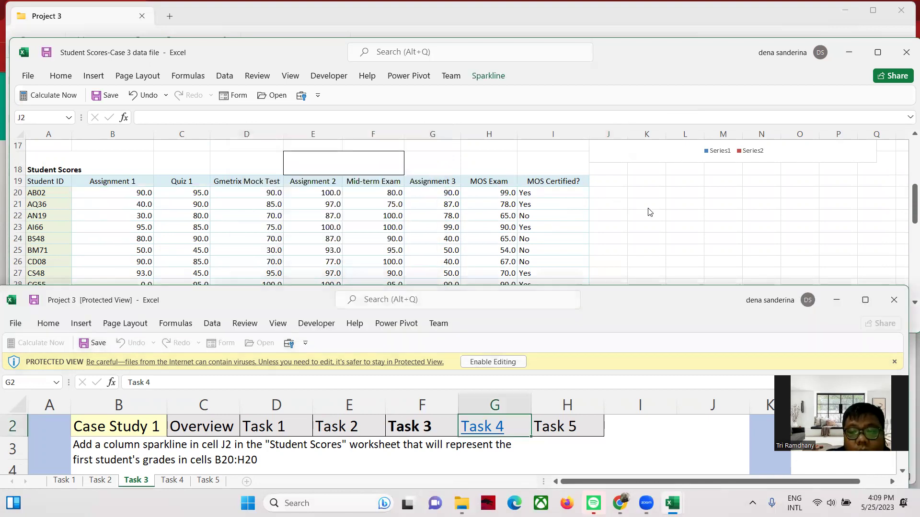
scroll(648, 207, up, 5)
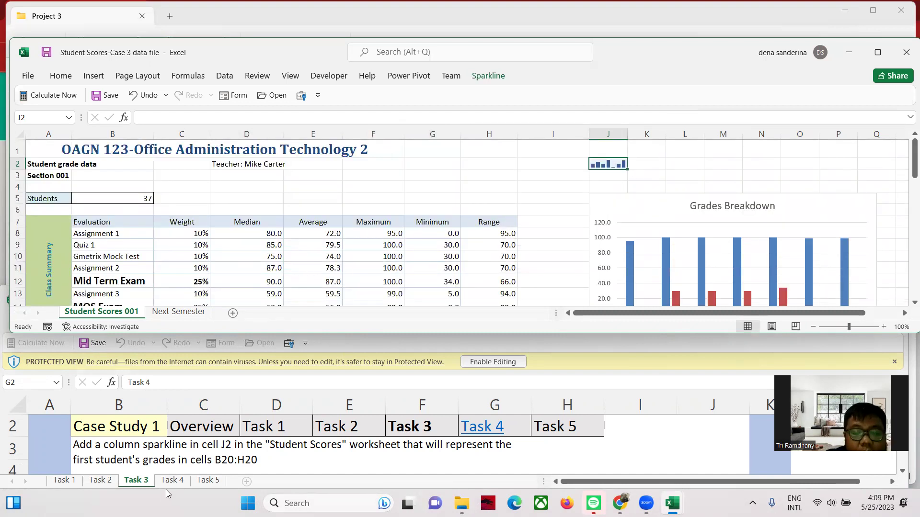
Show the Project 3 Task 4 instruction and open the data source settings of the Grades Breakdown chart.
click(175, 480)
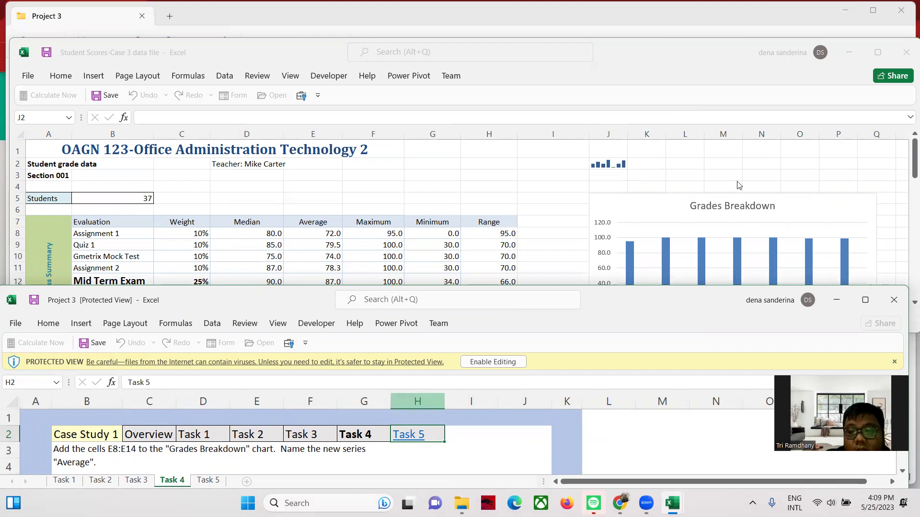
click(788, 207)
click(788, 206)
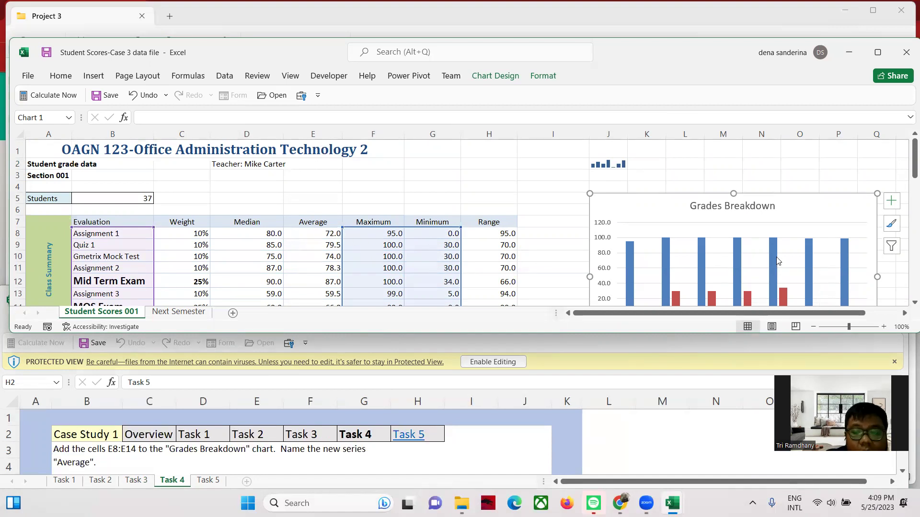
scroll(777, 261, down, 1)
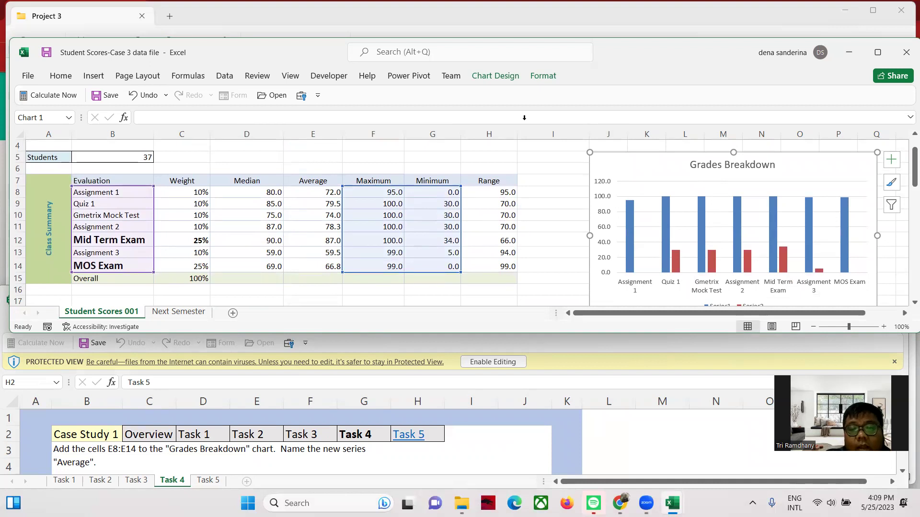
click(487, 74)
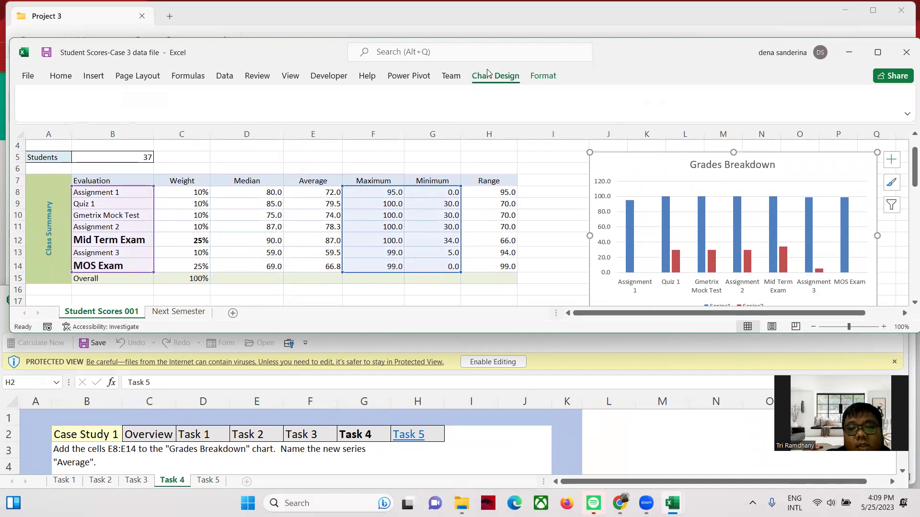
click(625, 113)
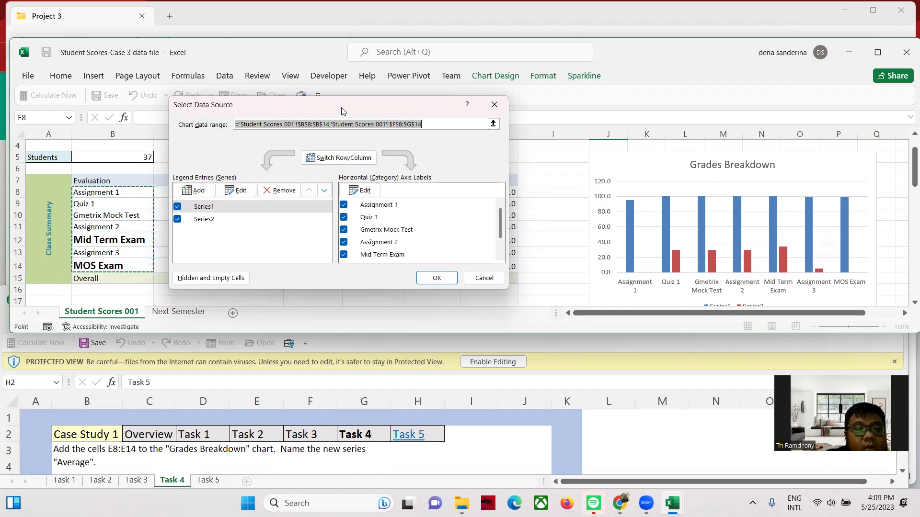
Add a new series to the Grades Breakdown chart and take its name from the Average heading in cell E7.
click(197, 191)
click(364, 183)
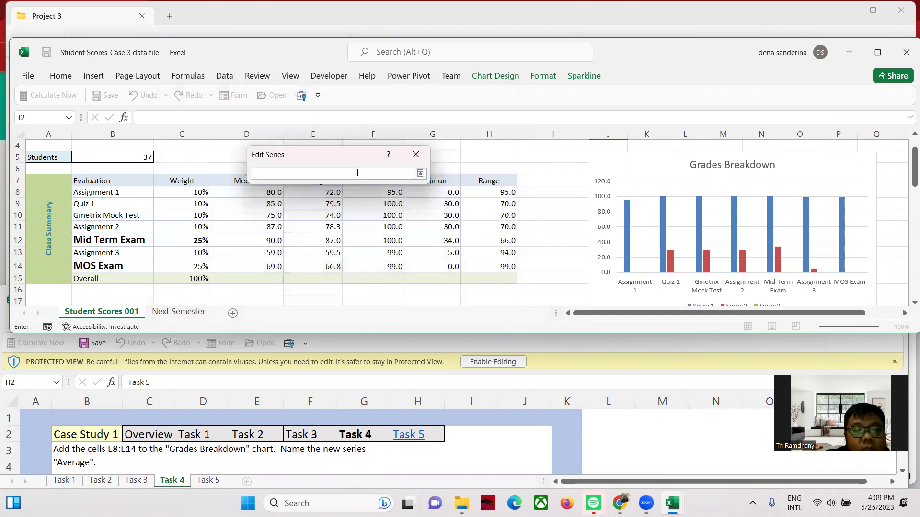
drag(330, 152, 439, 150)
click(326, 178)
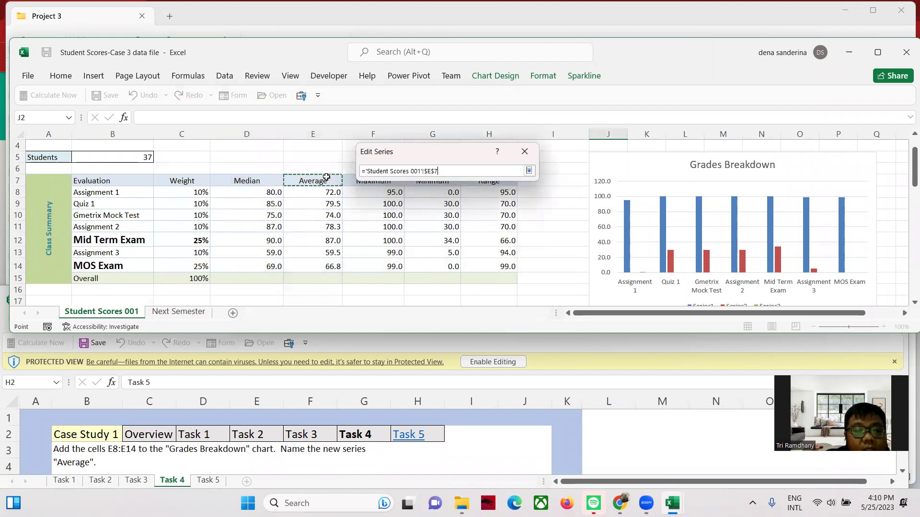
click(529, 171)
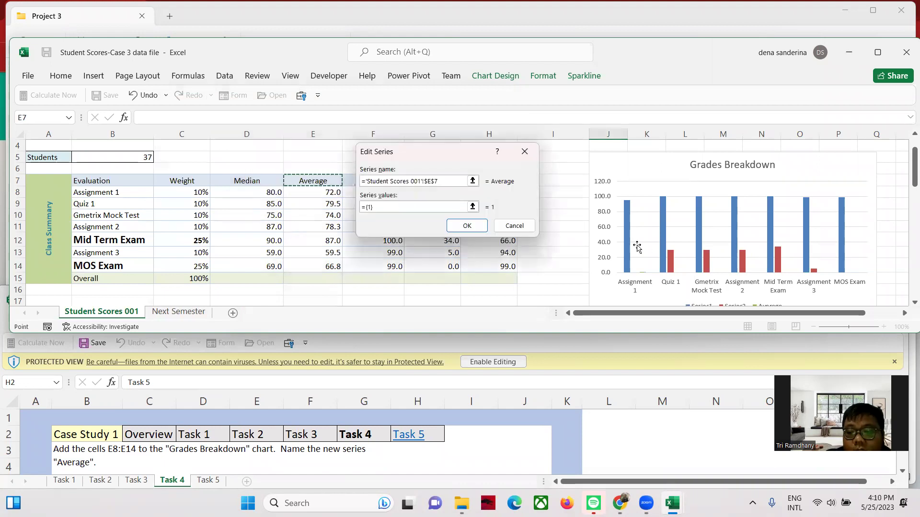
Set the Average series values to E8:E14, apply the new chart data source and check the chart's legend.
click(473, 207)
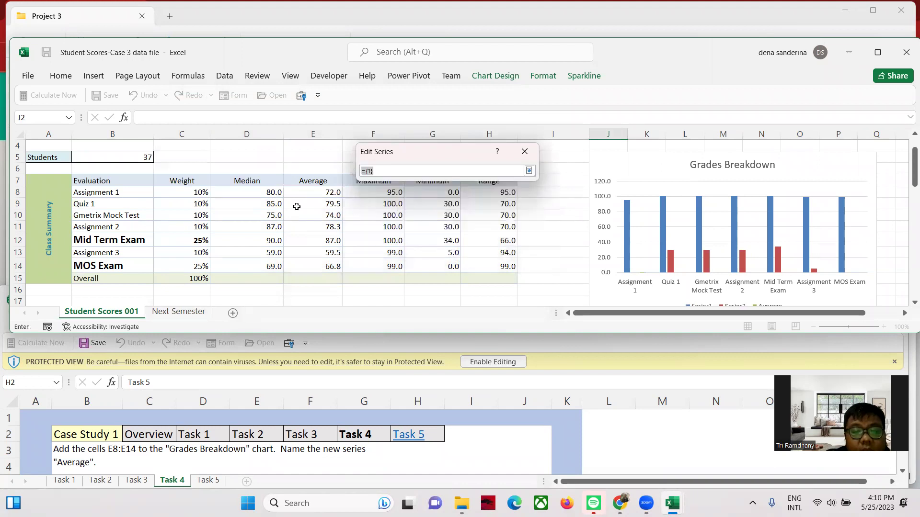
drag(328, 192, 330, 268)
click(528, 171)
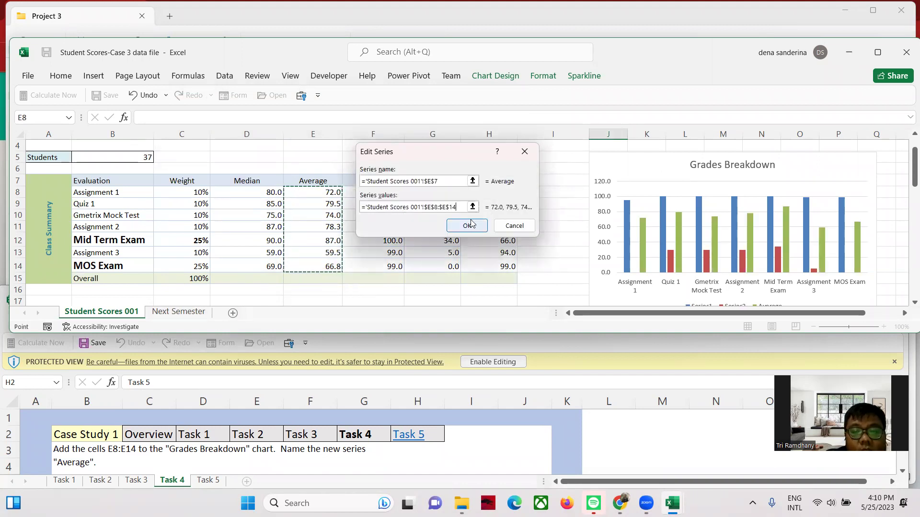
click(468, 224)
click(436, 278)
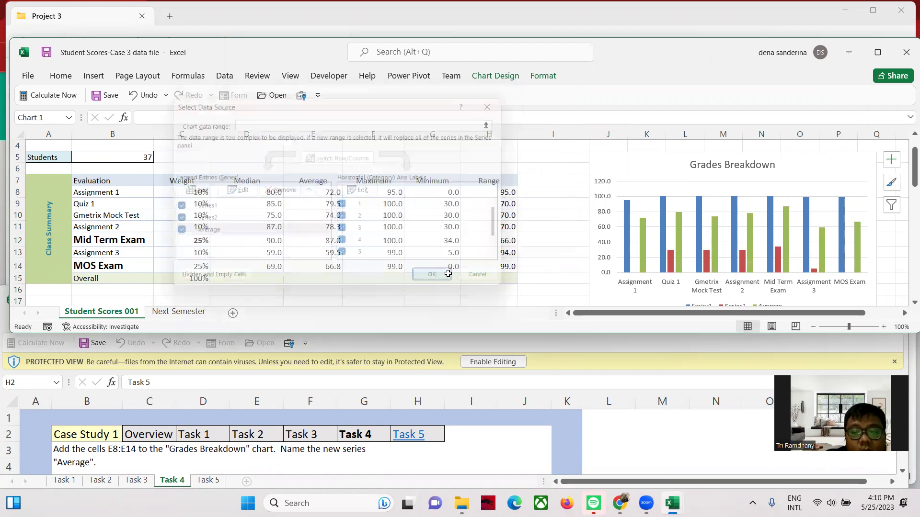
scroll(699, 225, down, 2)
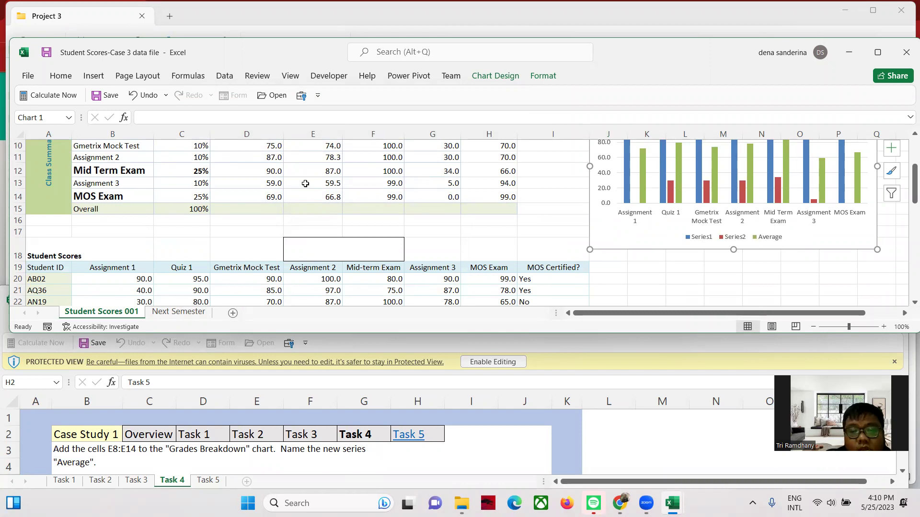
scroll(219, 187, up, 2)
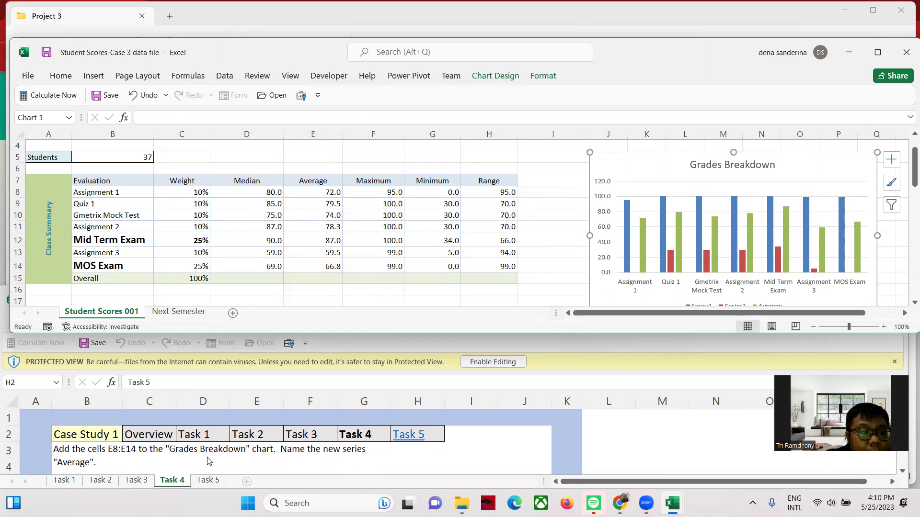
Show the Project 3 Task 5 instruction and display the formulas on the Student Scores 001 worksheet.
click(213, 481)
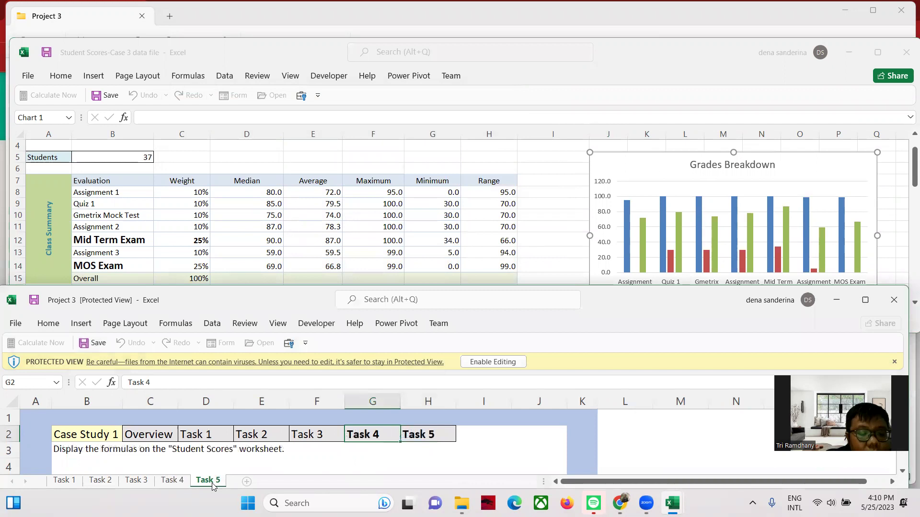
click(401, 232)
click(398, 229)
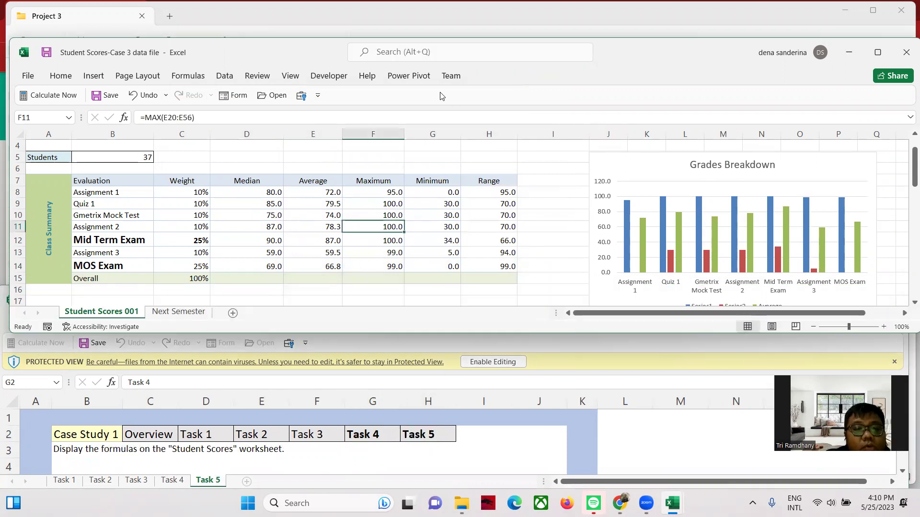
click(188, 76)
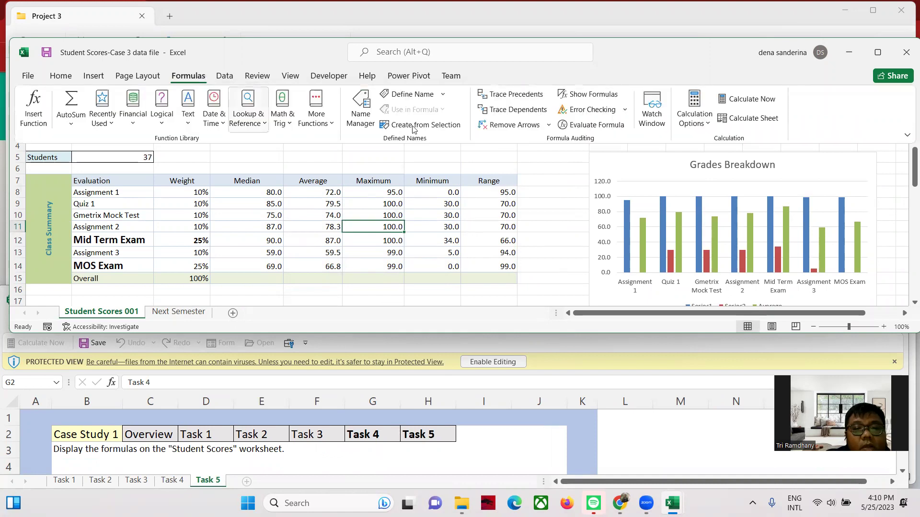
click(586, 94)
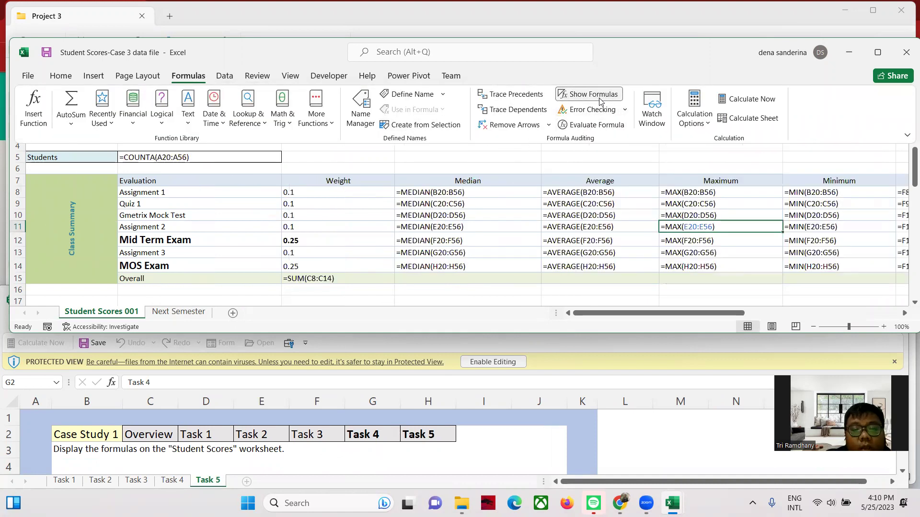
scroll(375, 265, down, 14)
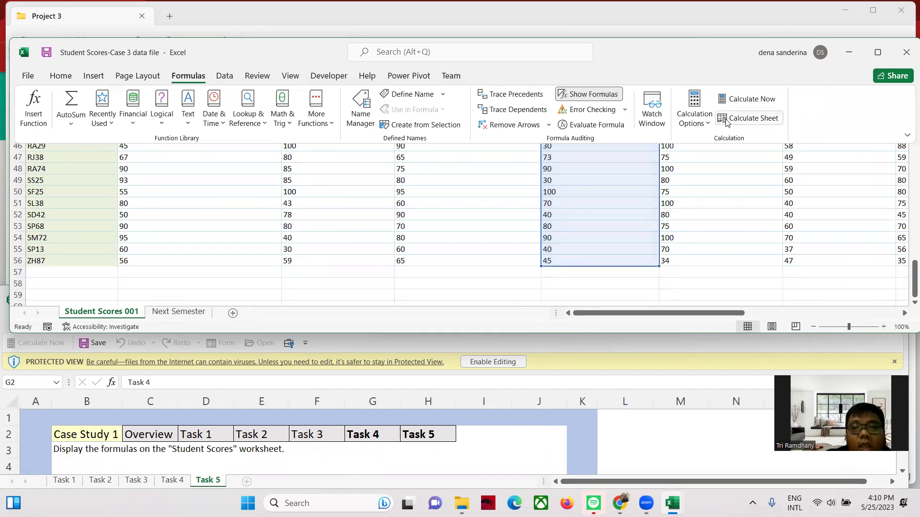
Close both Project 3 workbooks without saving the Student Scores data file and open the Project 4 folder in File Explorer.
click(906, 54)
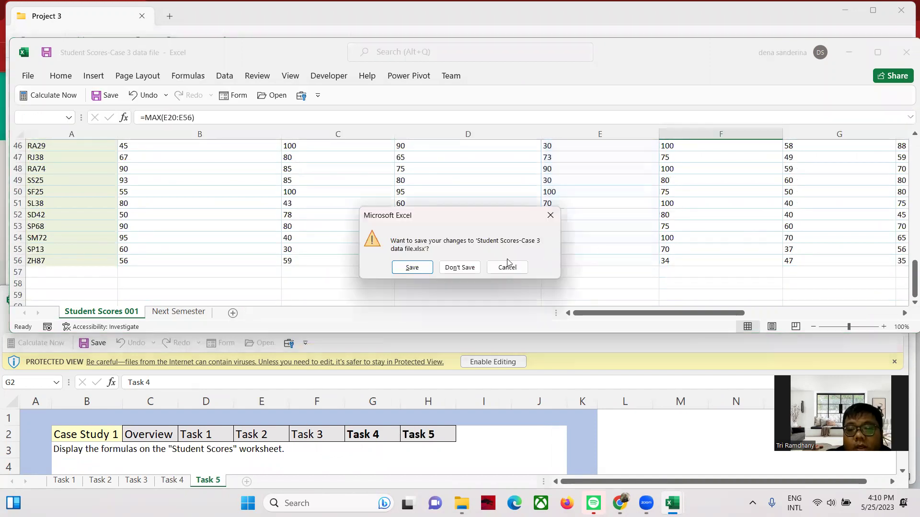
click(460, 267)
click(892, 297)
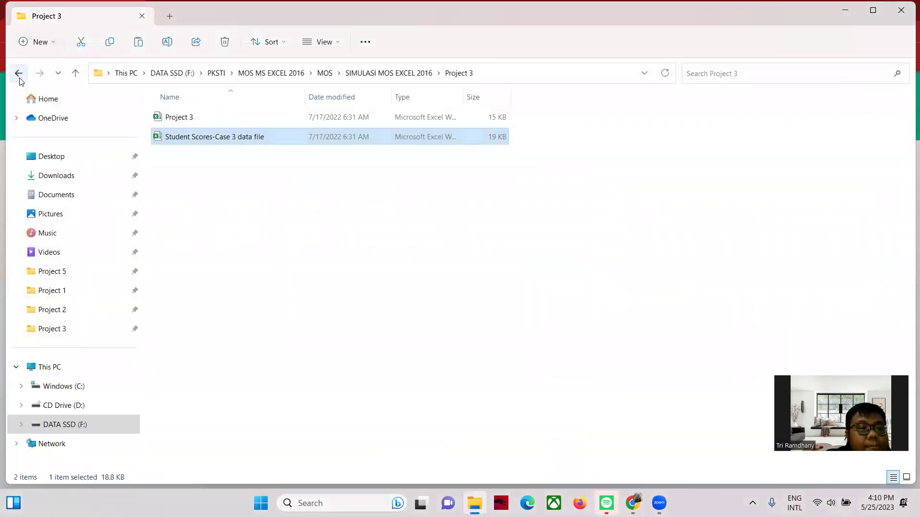
click(19, 73)
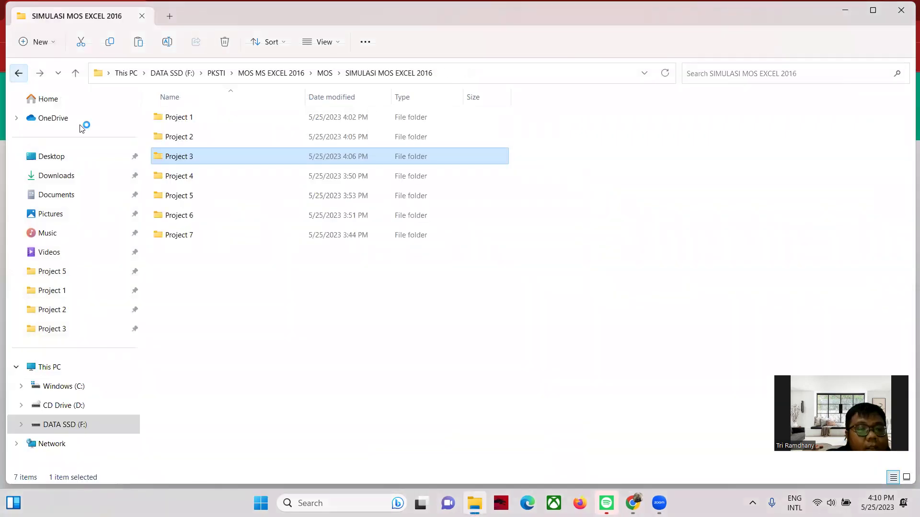
double_click(185, 175)
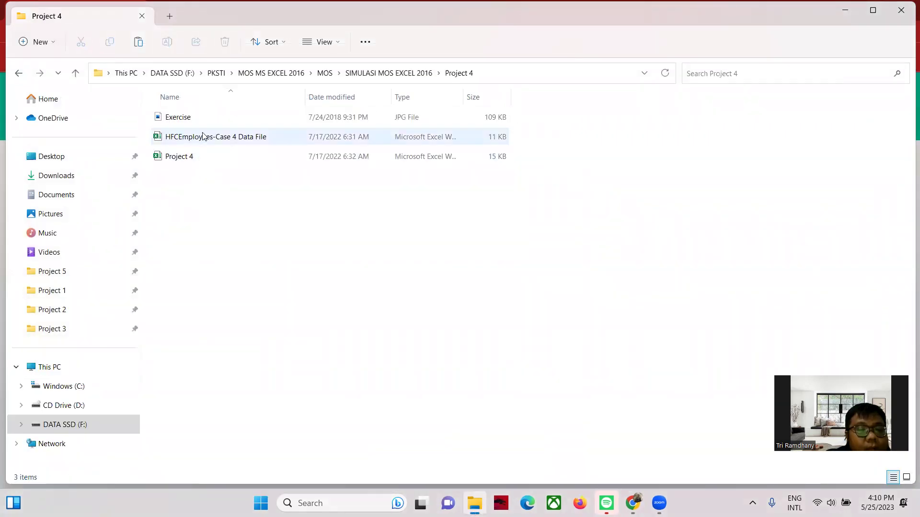
Open the Project 4 instructions workbook and the HFCEmployees-Case 4 Data File workbook from the Project 4 folder.
double_click(182, 156)
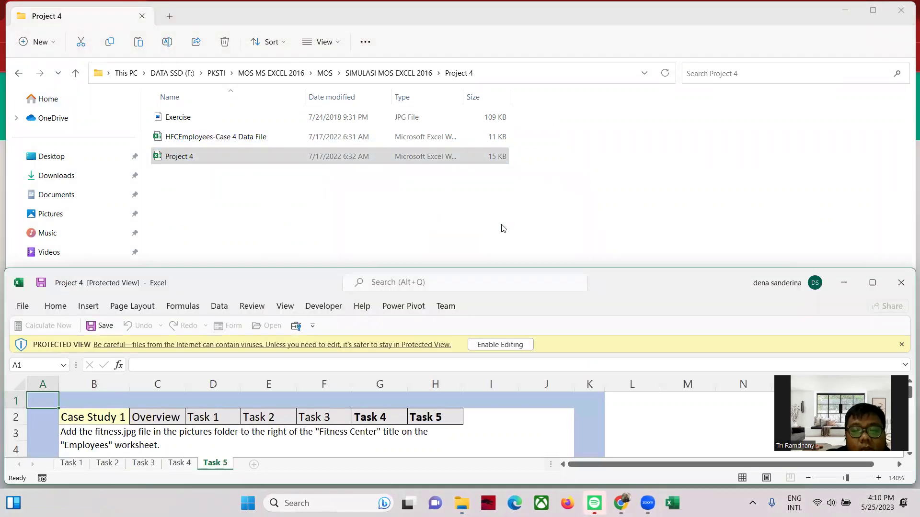
click(250, 139)
double_click(251, 139)
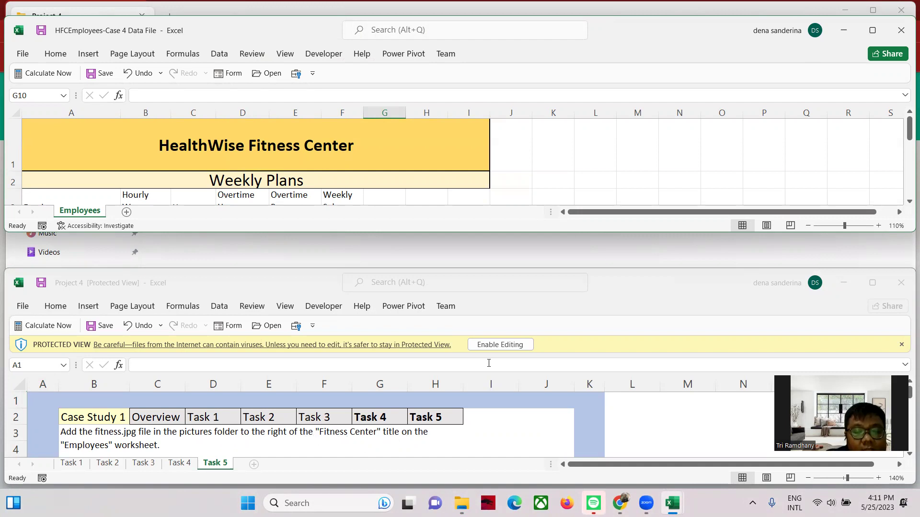
Insert the Exercise picture from the Project 4 folder at cell J1, beside the HealthWise Fitness Center title on the Employees worksheet.
click(397, 154)
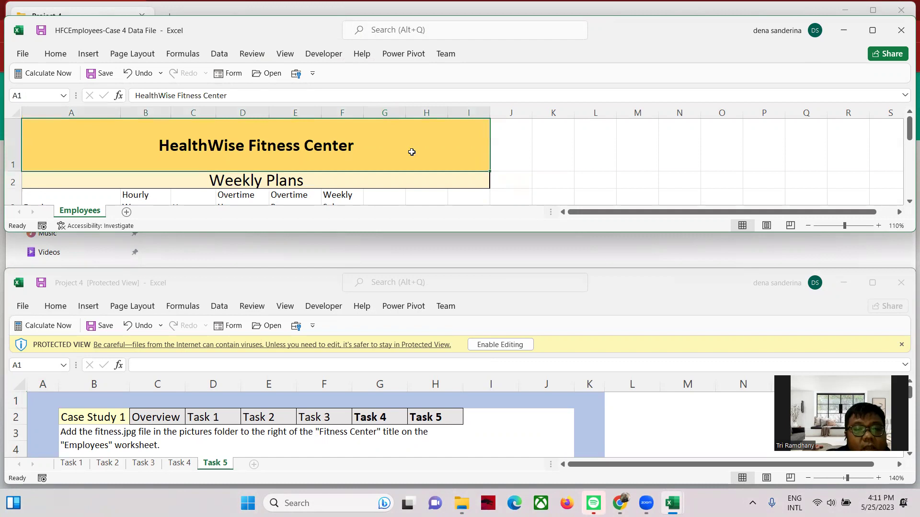
click(507, 146)
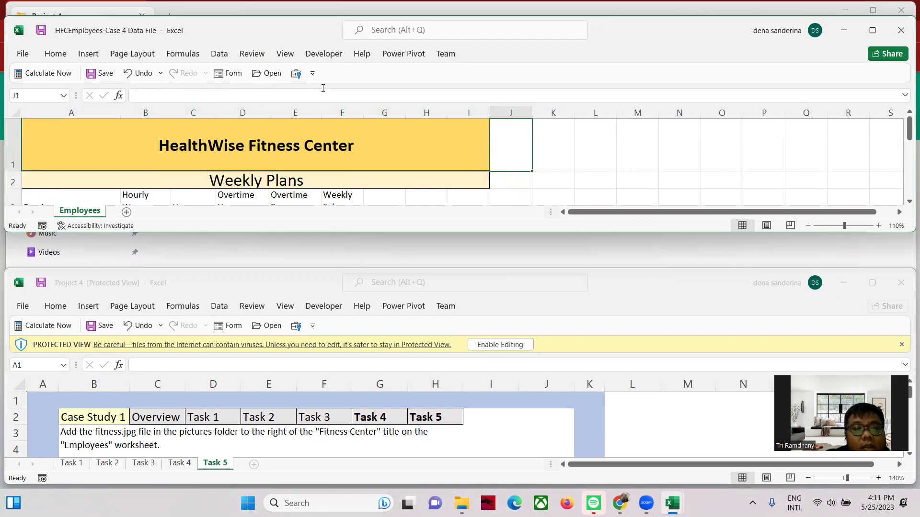
click(88, 55)
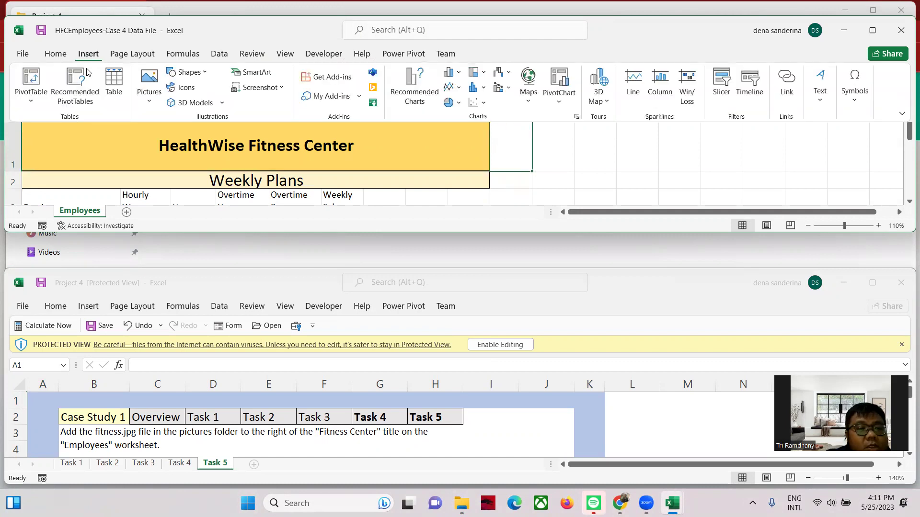
click(146, 106)
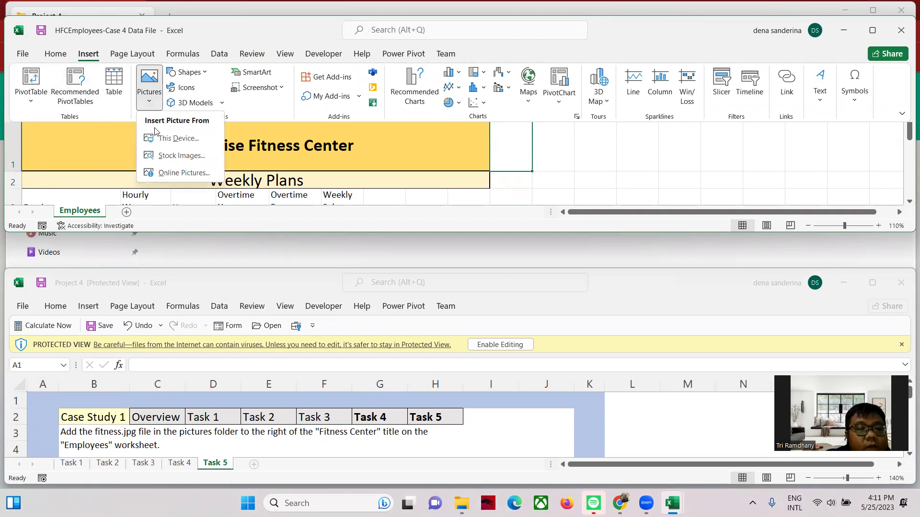
click(168, 140)
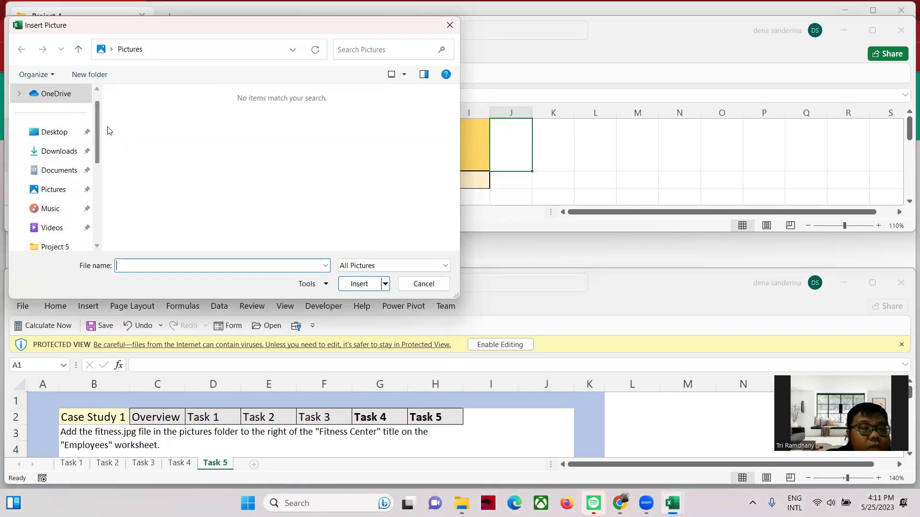
drag(100, 129, 108, 187)
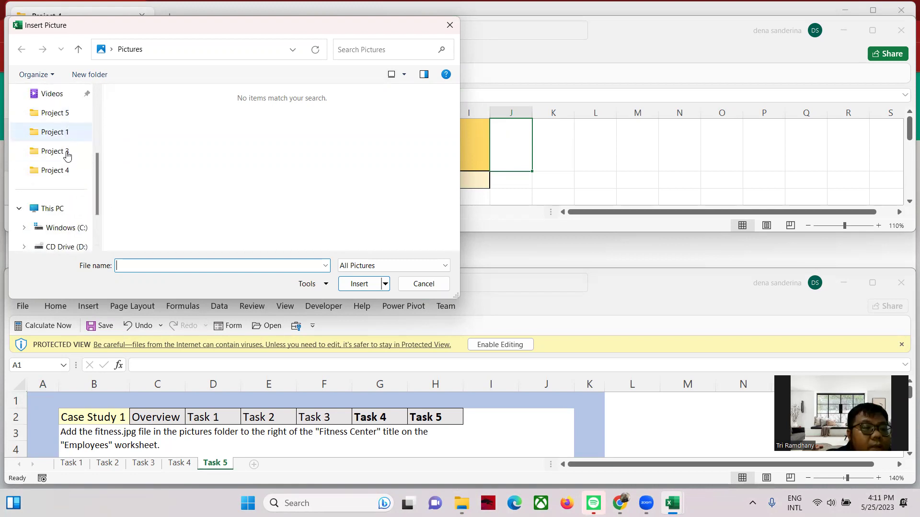
click(67, 172)
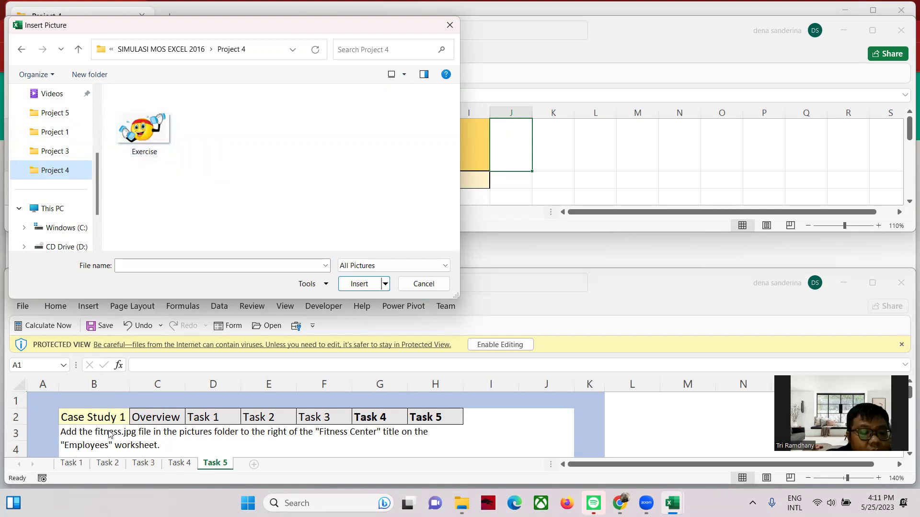
click(132, 145)
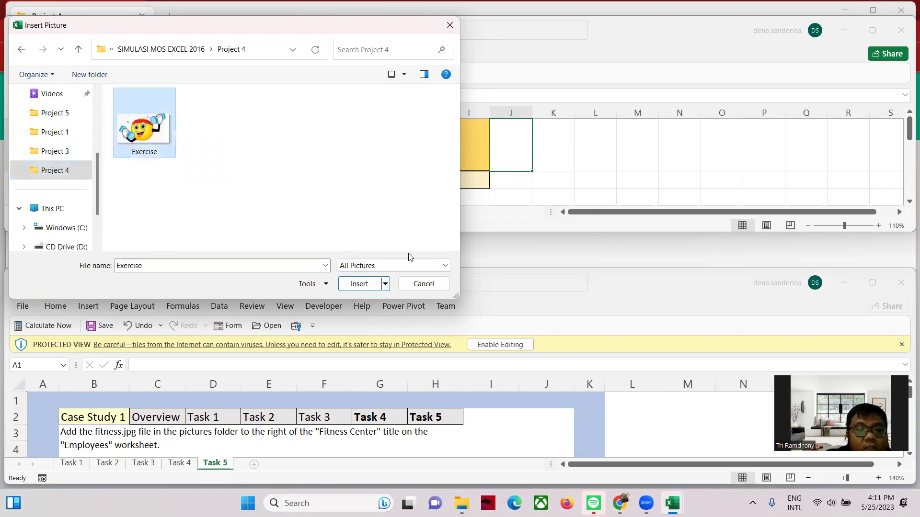
click(361, 283)
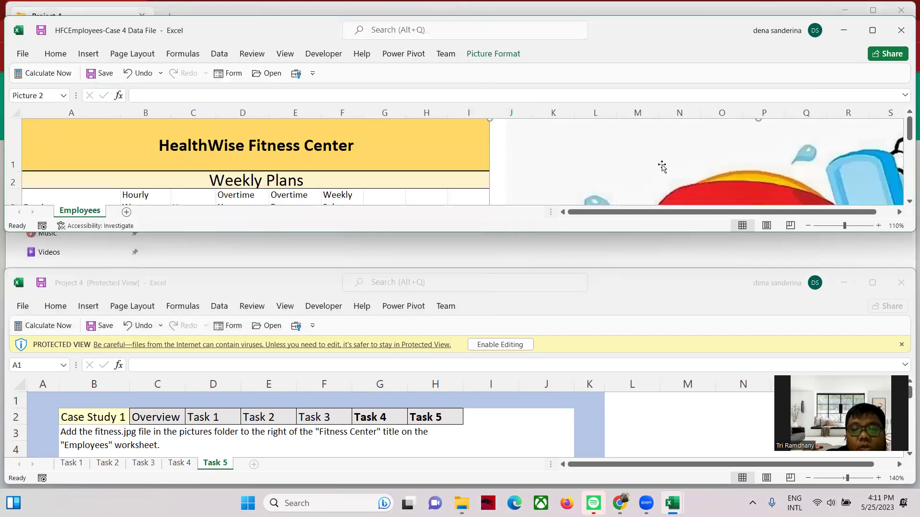
Show the Project 4 Task 1 instruction and set the HFCEmployees data file's Title property to Fitness.
click(81, 465)
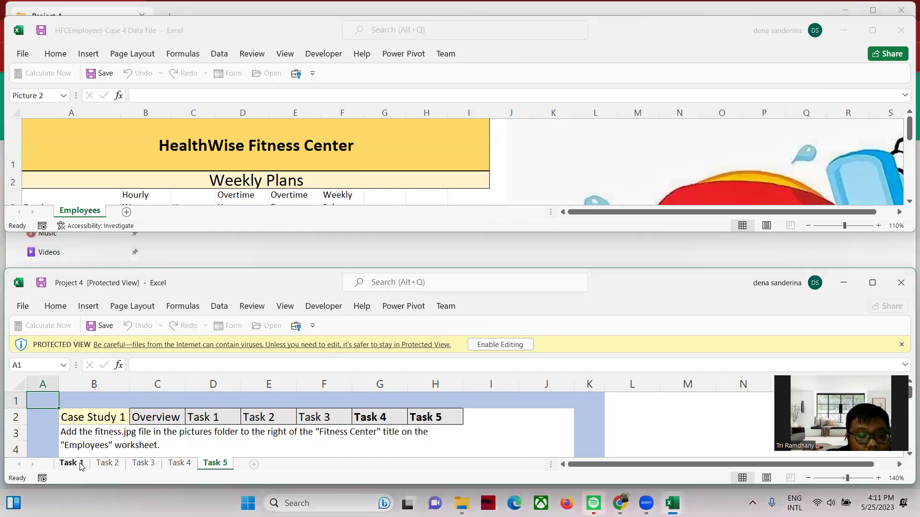
click(225, 464)
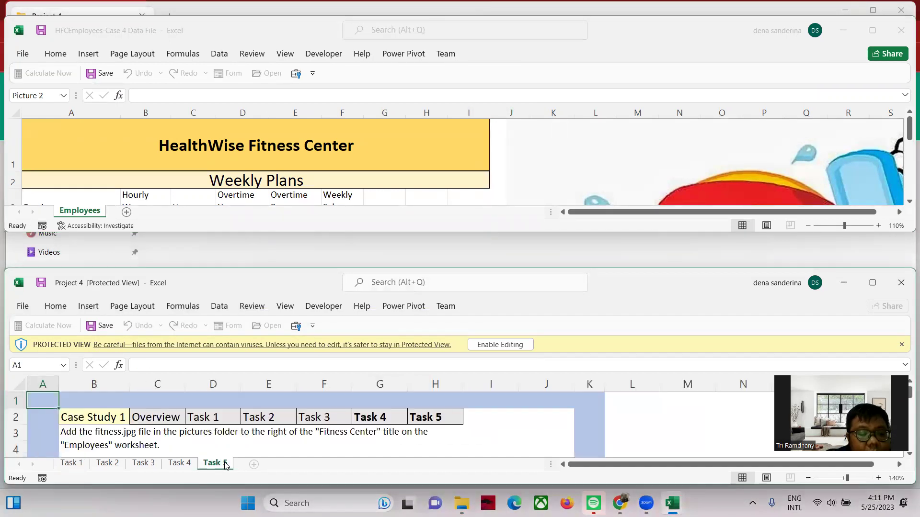
click(72, 468)
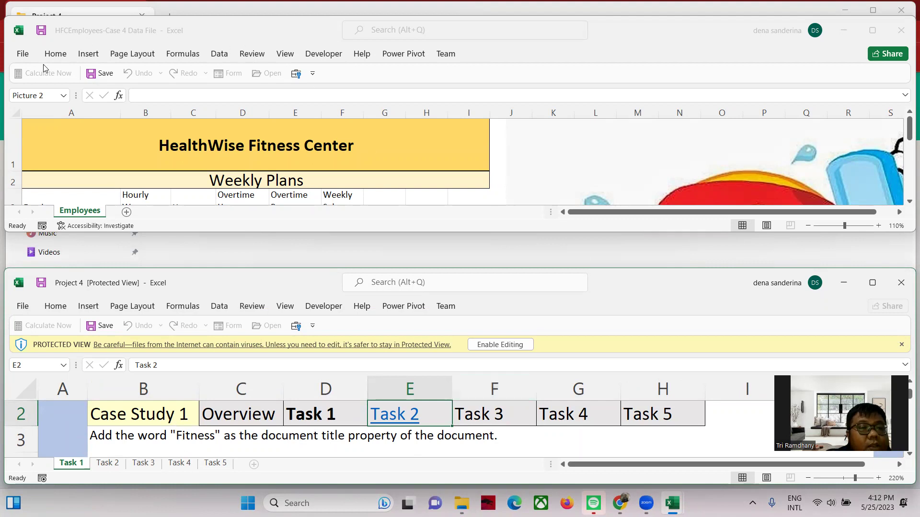
click(24, 54)
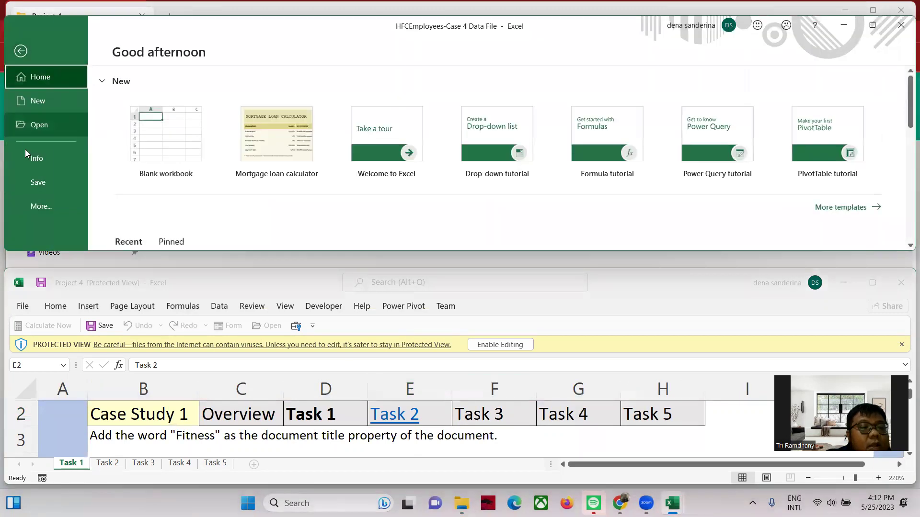
click(27, 153)
scroll(477, 166, down, 1)
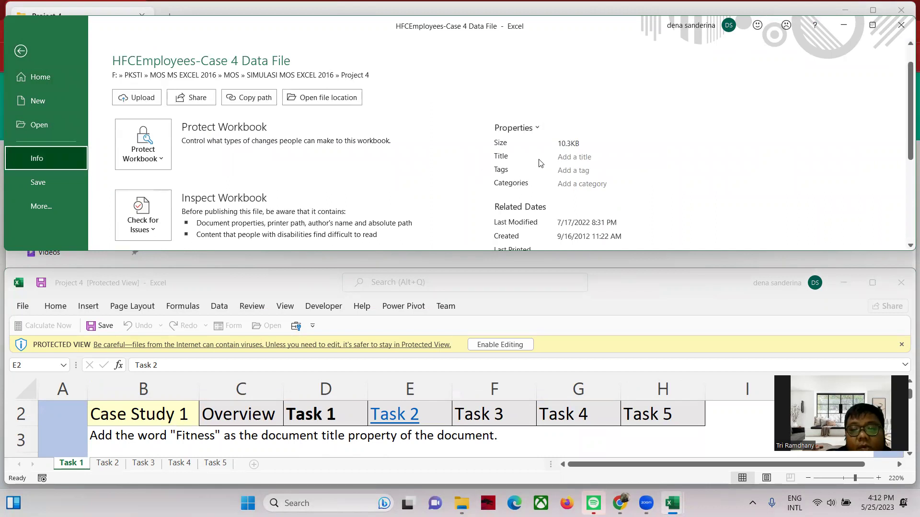
click(536, 128)
click(650, 127)
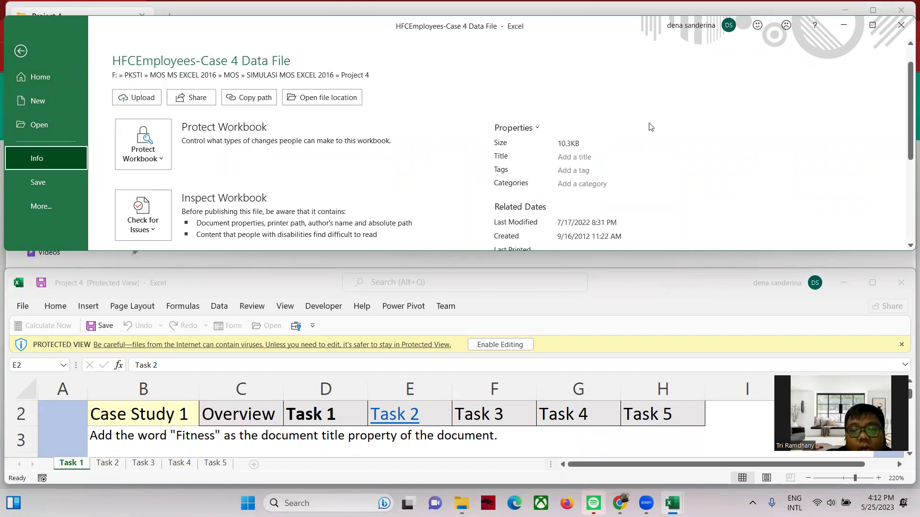
click(565, 160)
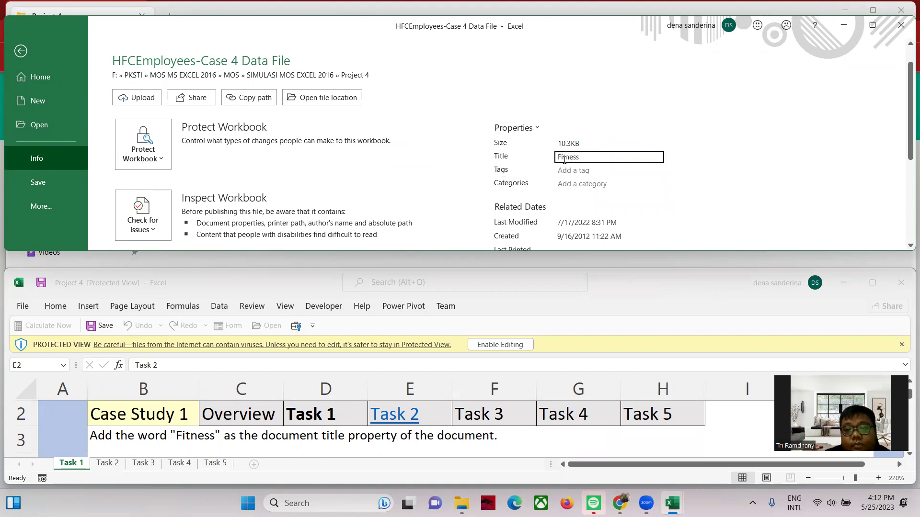
click(643, 114)
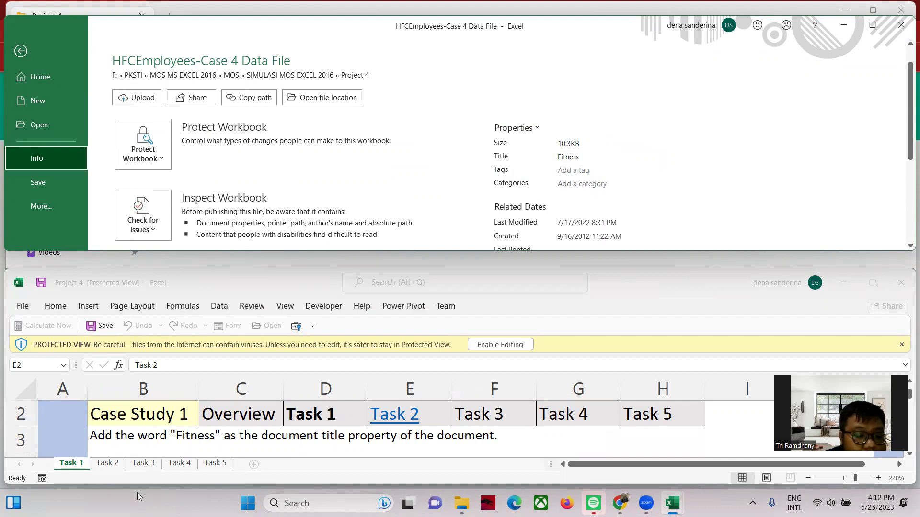
Show the Task 2 instruction and fill the Weekly Salary formula from cell F4 down through F5:F10 on the Employees worksheet.
click(114, 463)
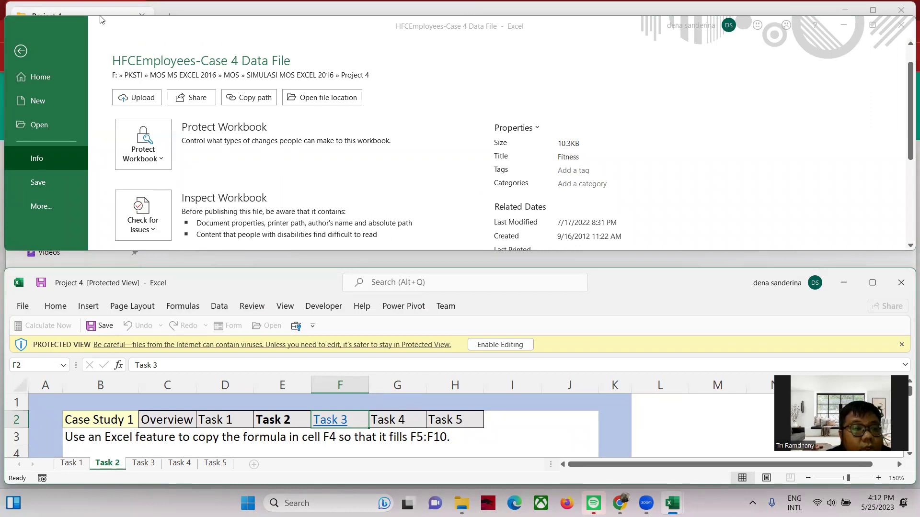
click(29, 51)
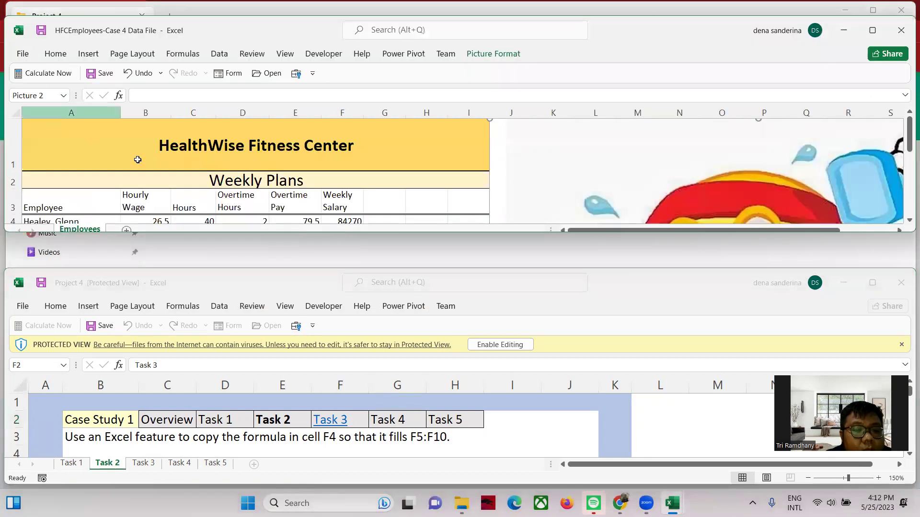
scroll(362, 183, down, 3)
scroll(362, 182, up, 3)
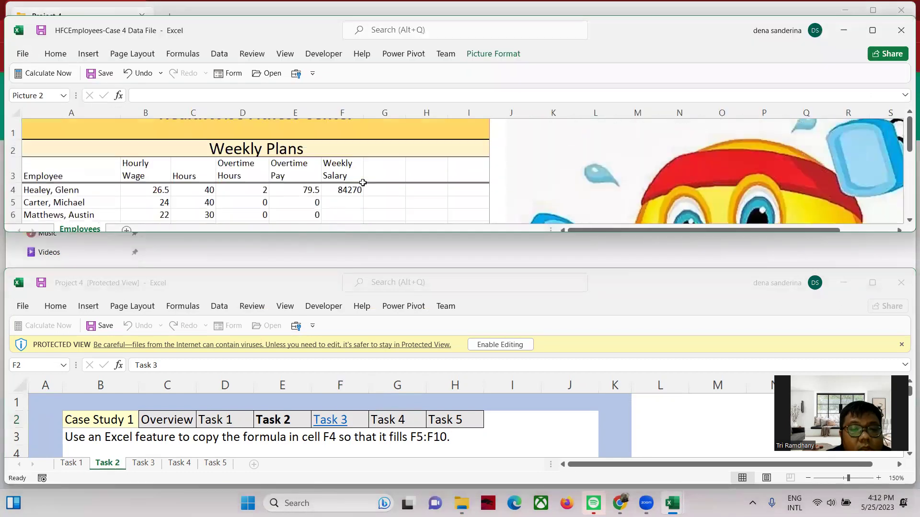
scroll(363, 183, down, 1)
click(345, 127)
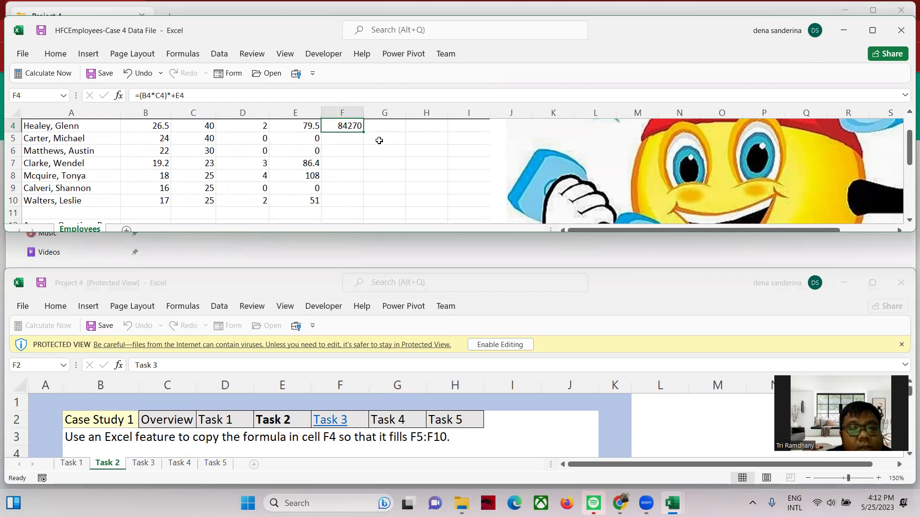
double_click(364, 131)
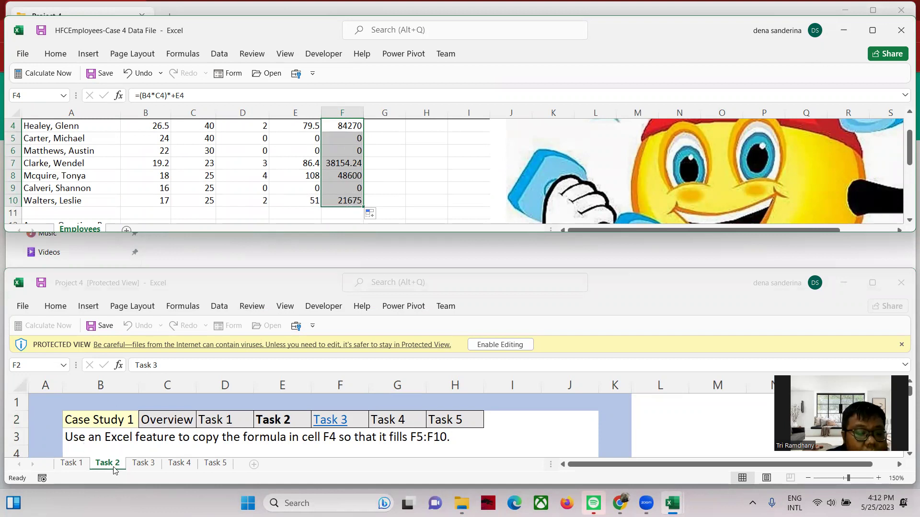
Show the Task 3 instructions in the Project 4 workbook and go to cell B12 on the Employees worksheet.
click(142, 464)
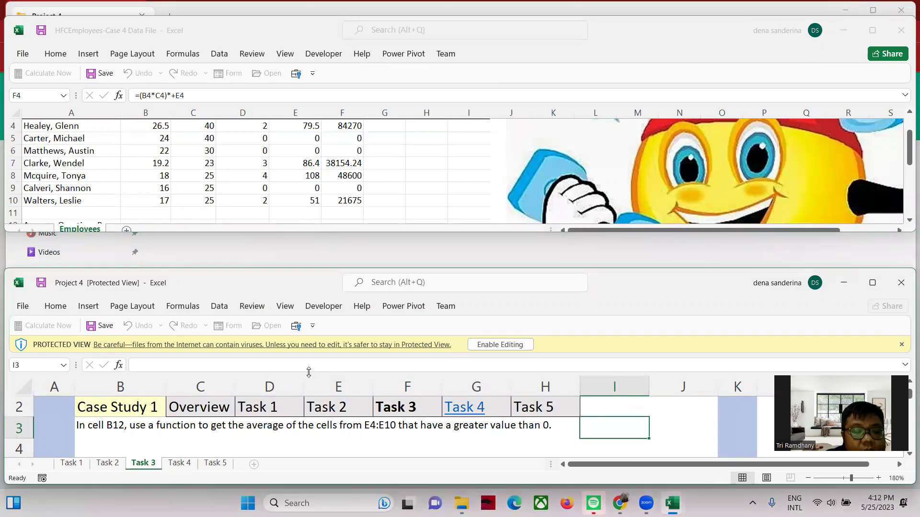
click(40, 97)
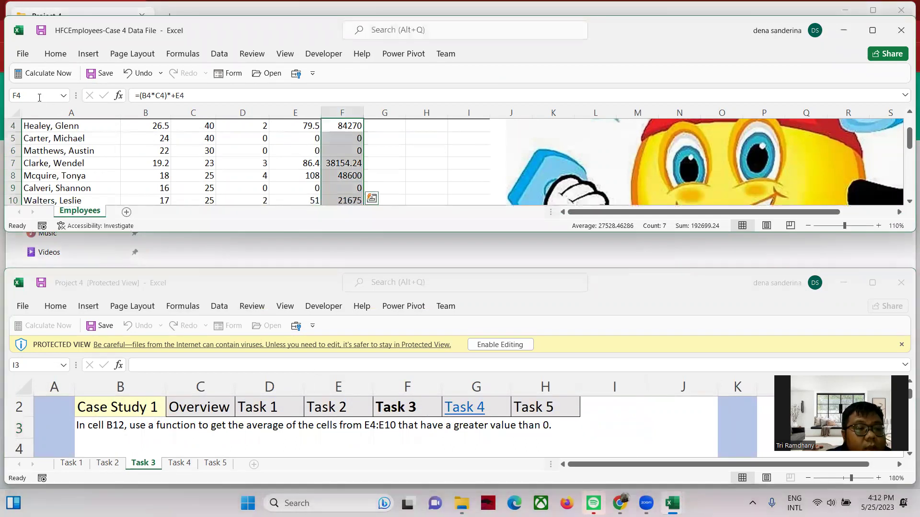
text(b12)
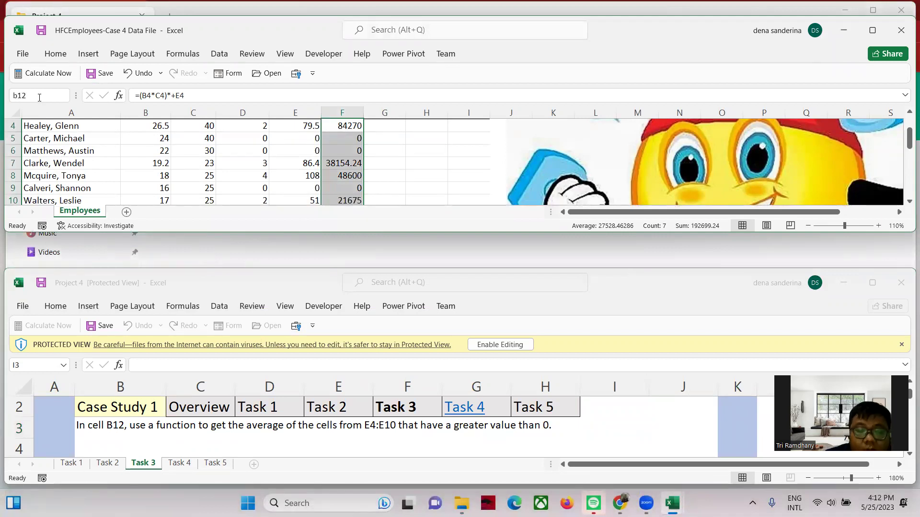
key(Return)
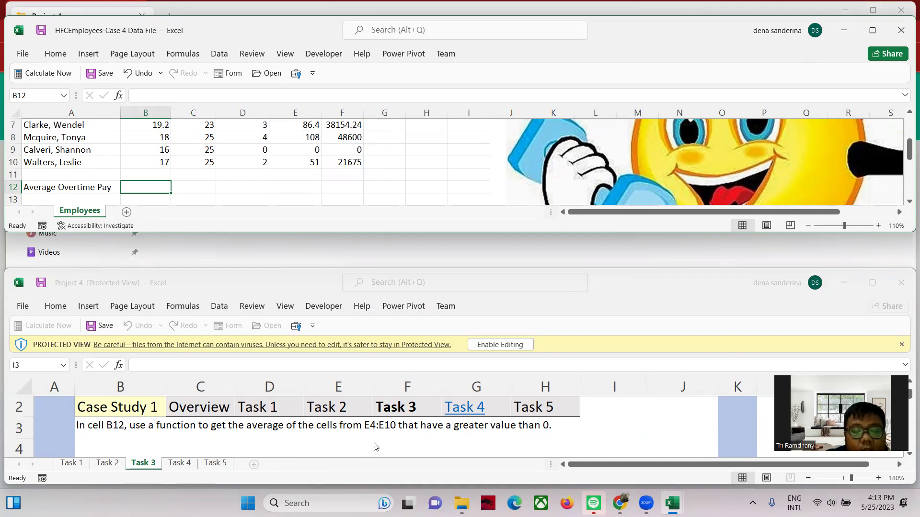
Enlarge the HFCEmployees workbook window downward so the employee rows and the Average Overtime Pay row fit together.
scroll(260, 152, up, 3)
scroll(278, 151, down, 1)
scroll(287, 149, up, 2)
scroll(312, 188, down, 2)
scroll(312, 182, up, 2)
scroll(316, 187, down, 2)
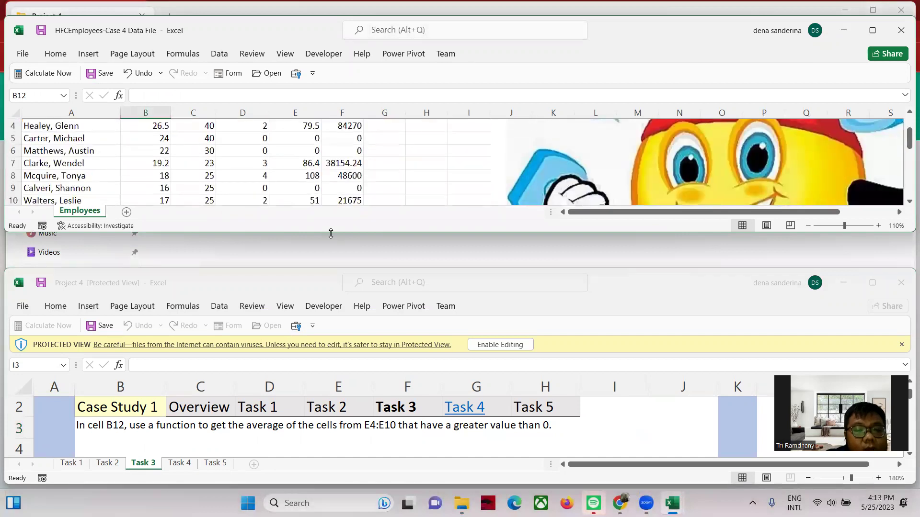
drag(327, 233, 330, 325)
scroll(320, 195, up, 2)
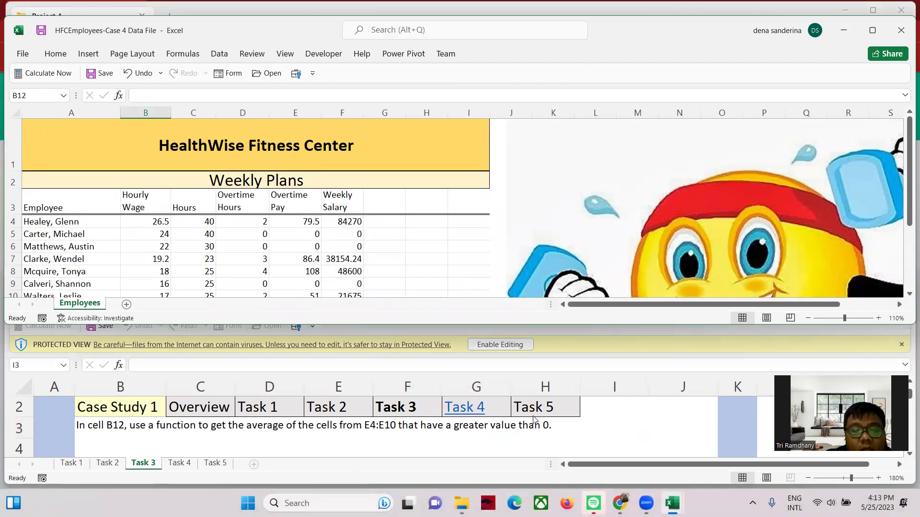
scroll(255, 225, down, 2)
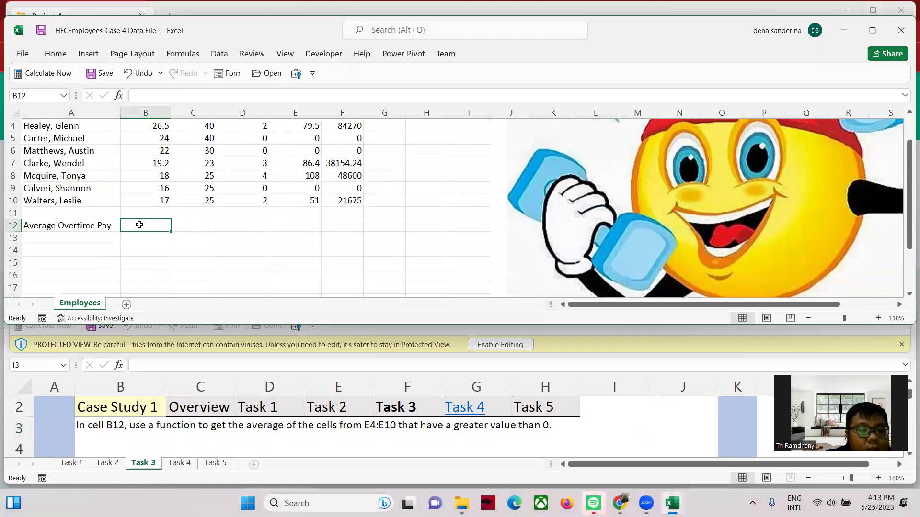
Enter an AVERAGEIF formula in cell B12 that averages E4:E10 with the criterion ">0".
text(=ave)
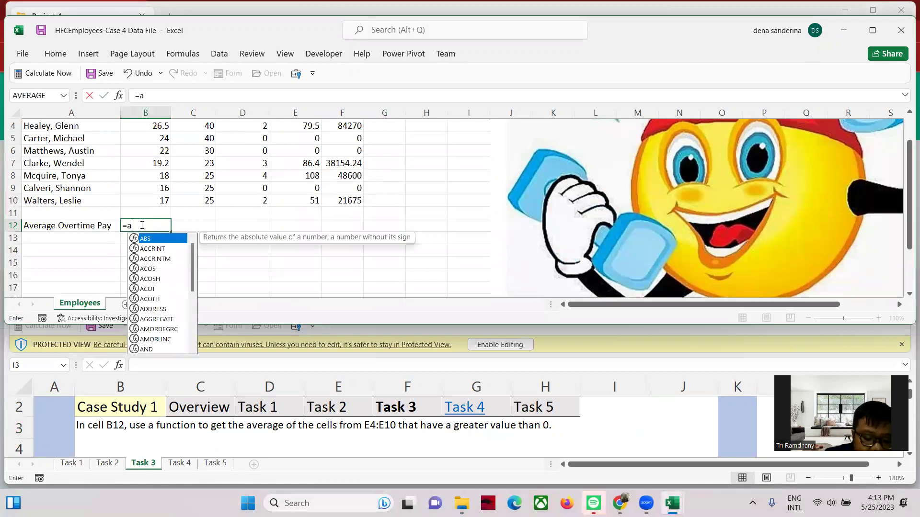
key(Down)
key(Down)
key(Down)
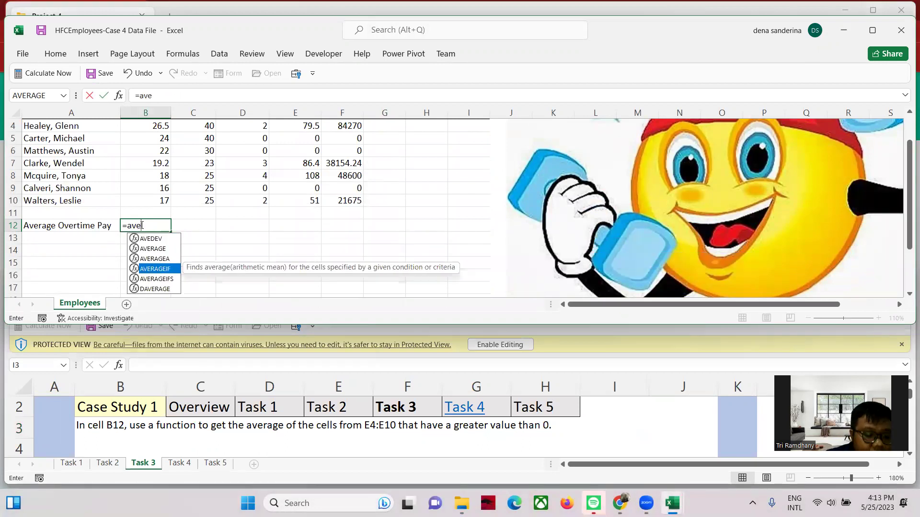
key(Tab)
scroll(282, 196, up, 1)
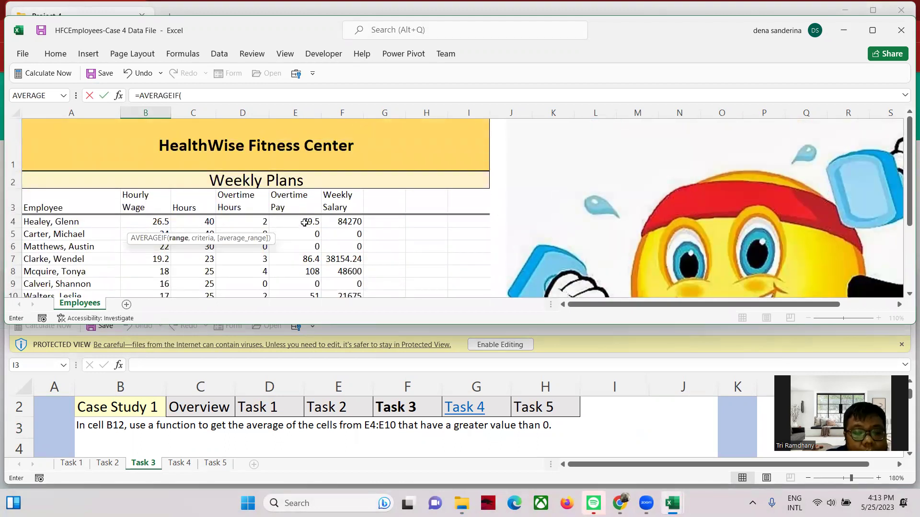
mouse_move(304, 222)
mouse_down()
mouse_move(307, 290)
mouse_move(307, 240)
mouse_up()
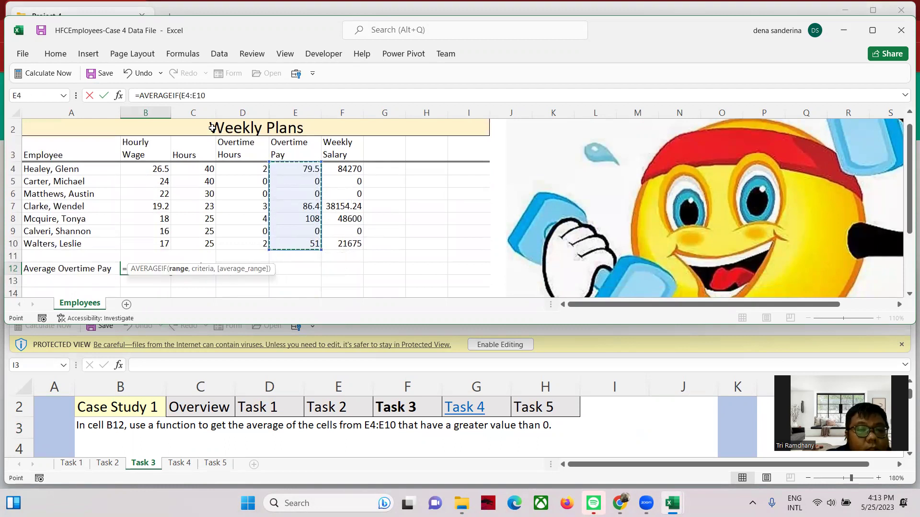
click(221, 101)
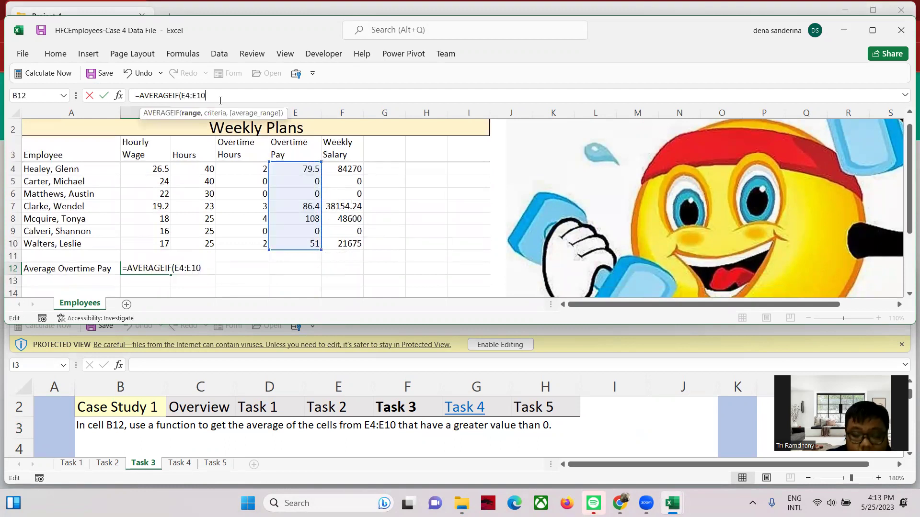
text(,")
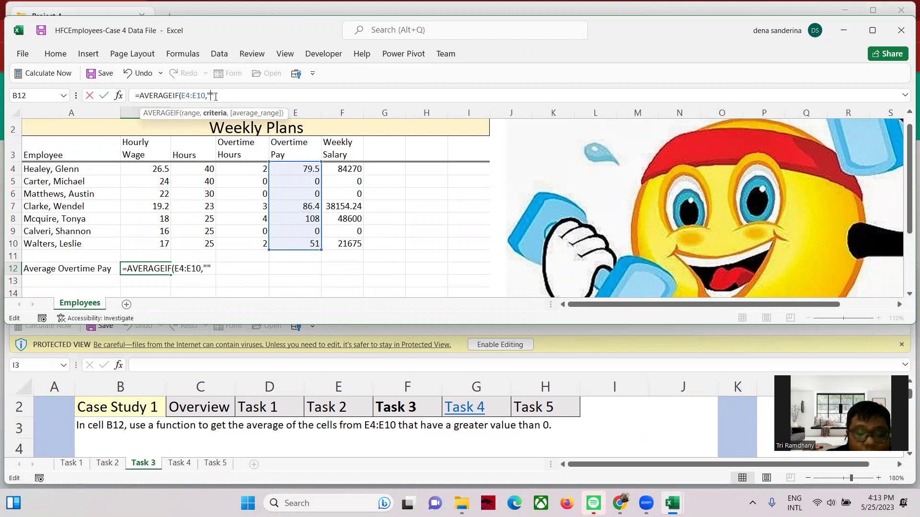
text(>0)
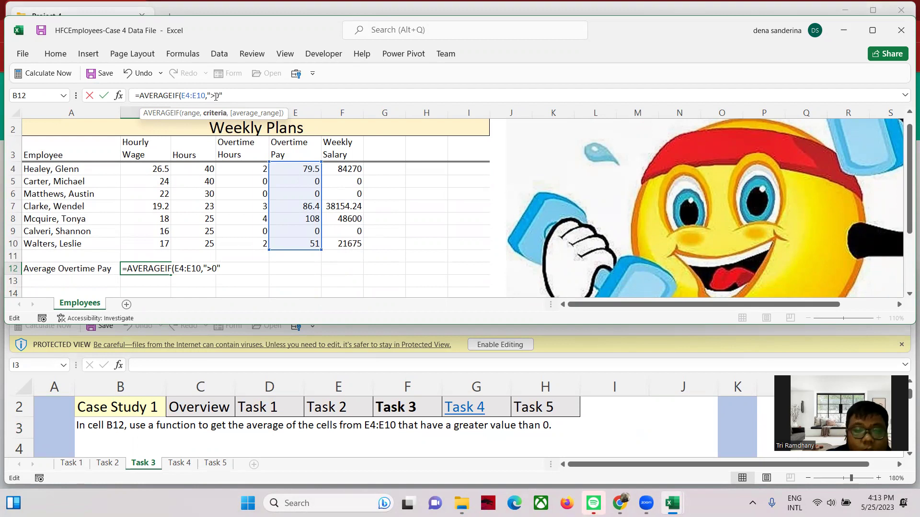
key(Return)
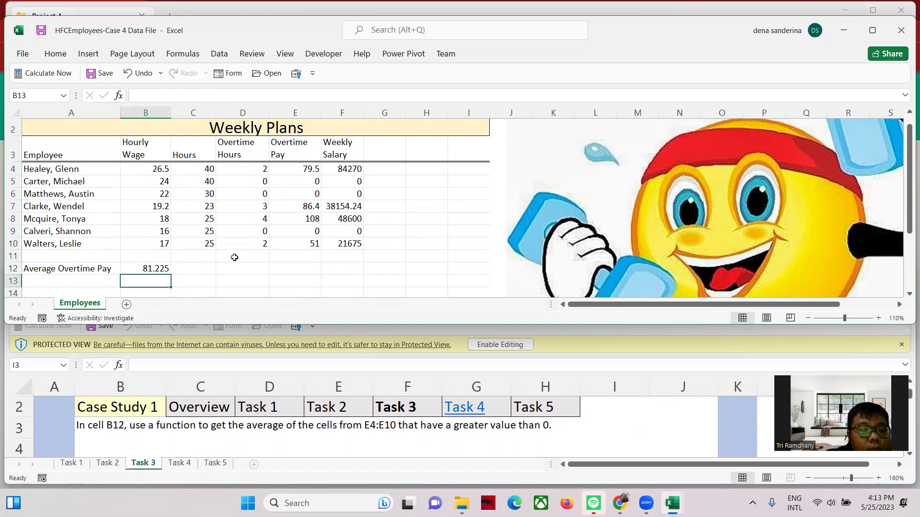
Show the Task 4 instructions and create a copy of the Employees worksheet at the end of the HFCEmployees workbook.
click(169, 463)
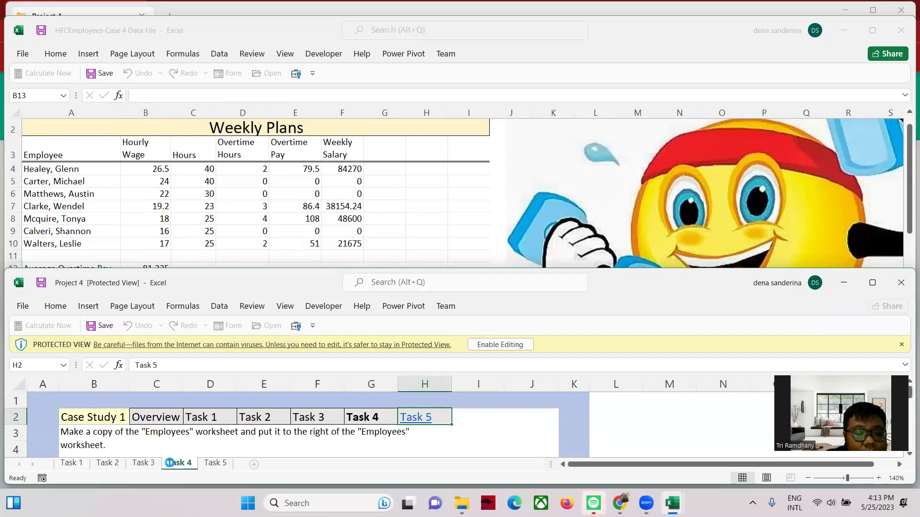
click(450, 211)
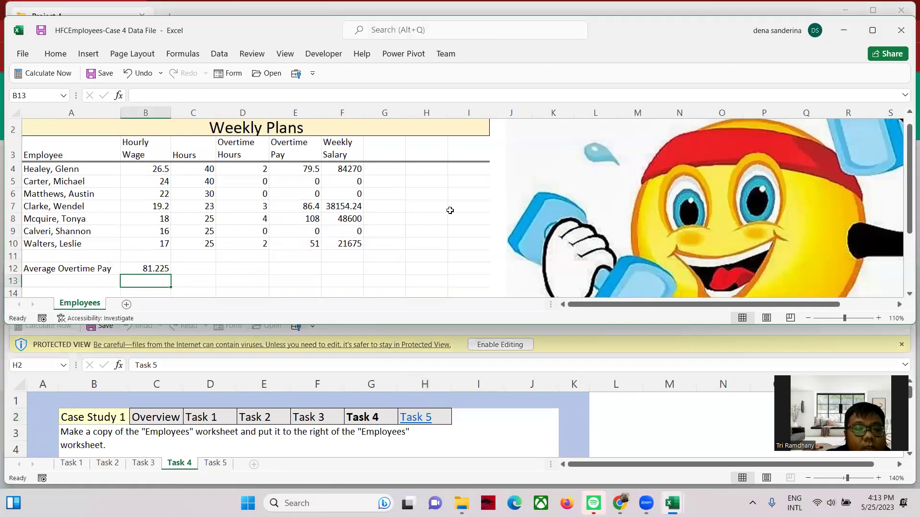
right_click(92, 305)
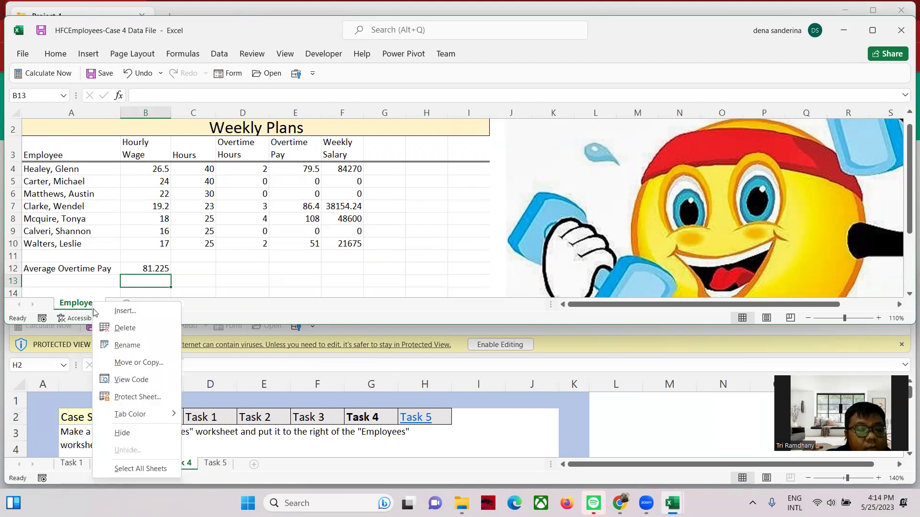
click(137, 363)
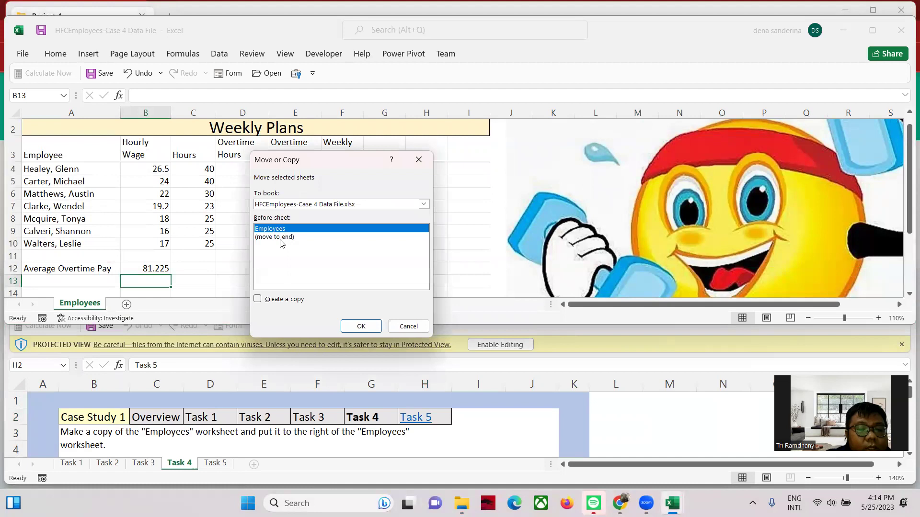
click(281, 238)
click(279, 299)
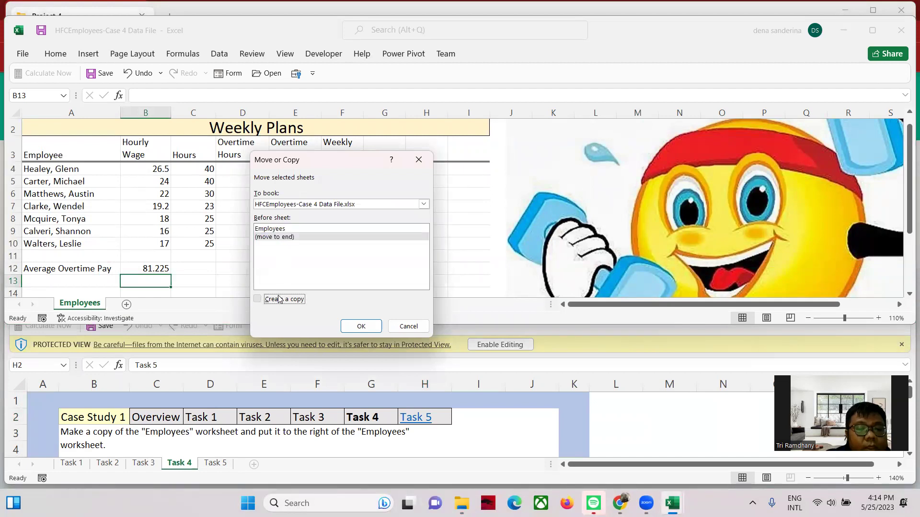
click(363, 327)
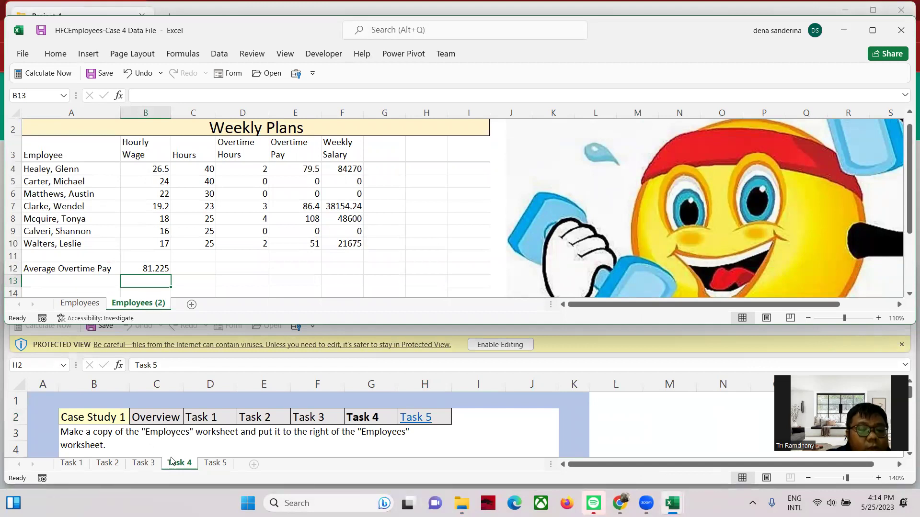
Show the Task 5 instructions, and close both the Project 4 and HFCEmployees workbooks.
click(227, 467)
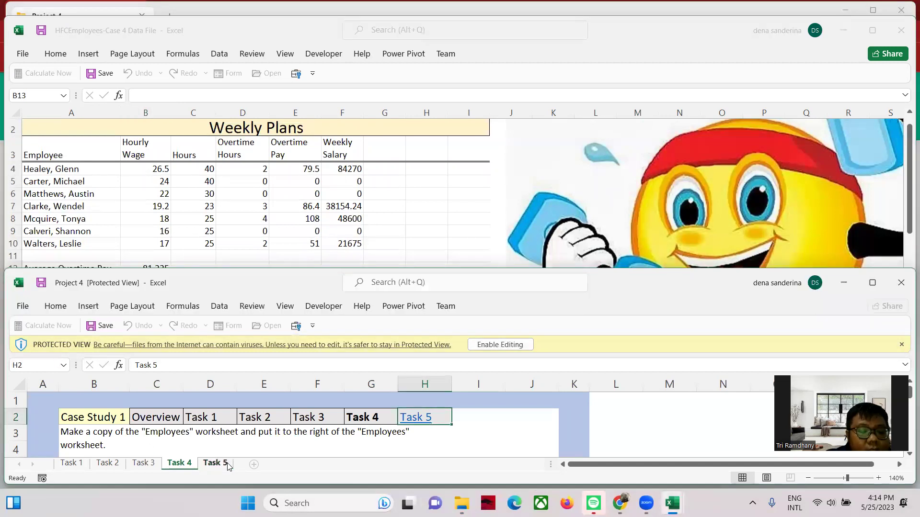
click(217, 464)
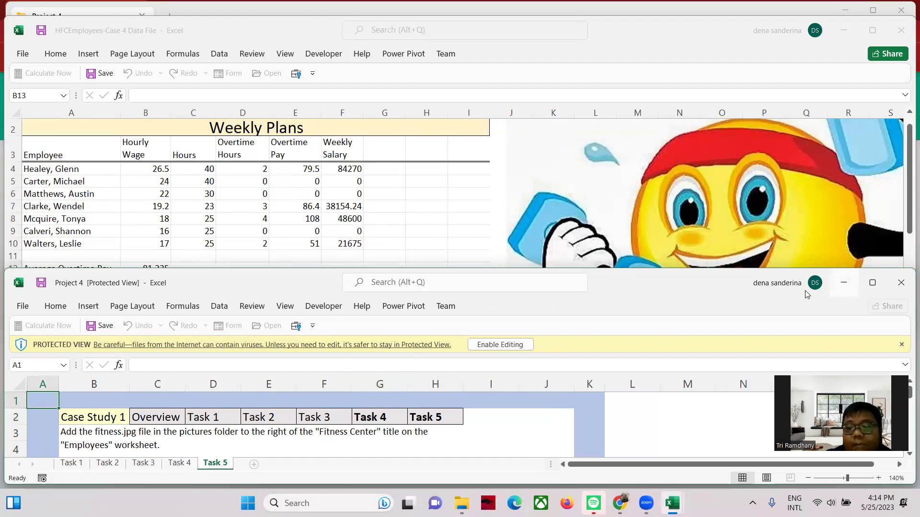
click(892, 272)
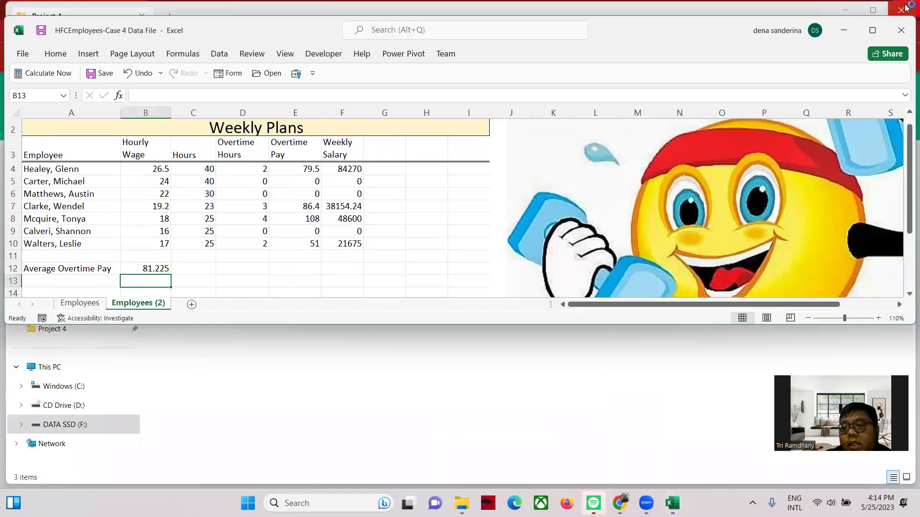
click(902, 30)
click(458, 268)
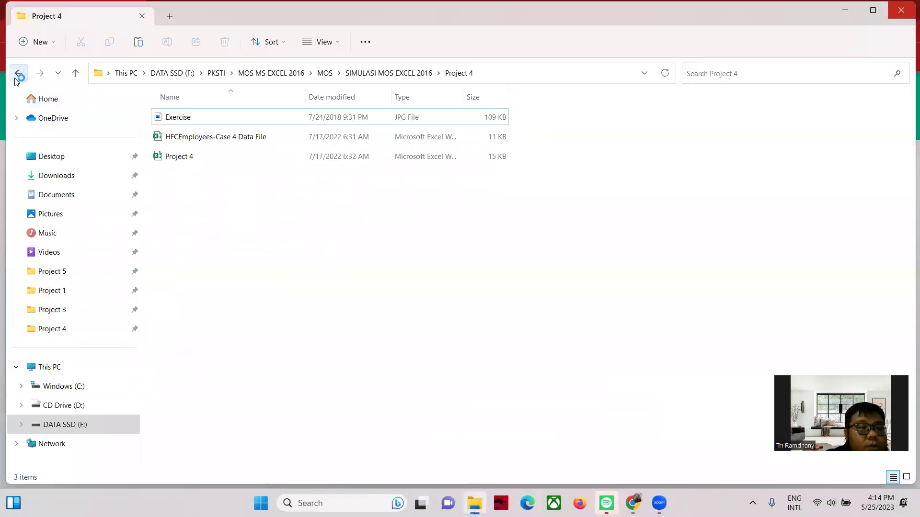
Switch to the Project 5 folder in File Explorer and open the Project 5 and Kascherlan Car Rentals workbooks.
click(18, 73)
double_click(178, 195)
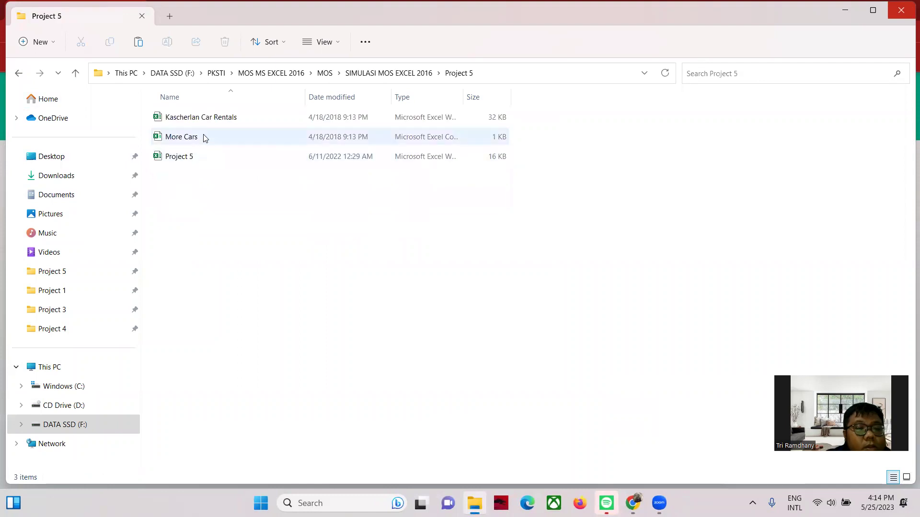
double_click(200, 156)
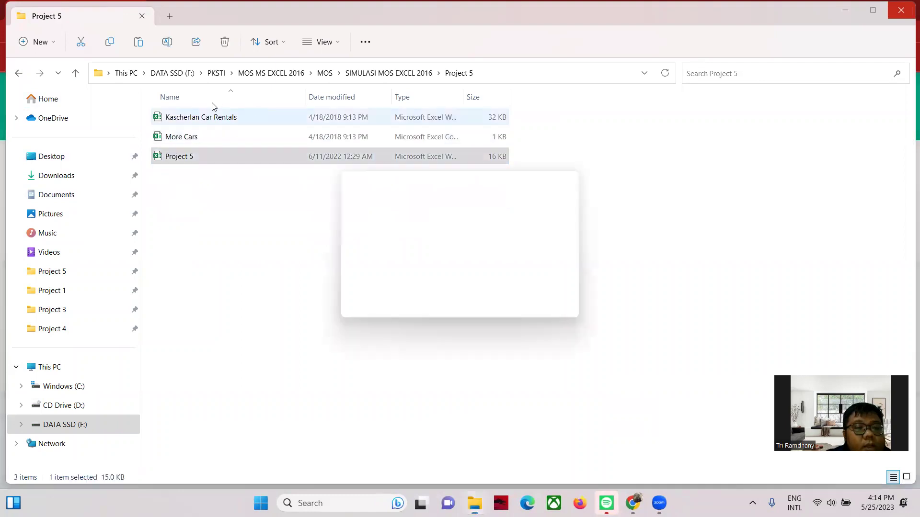
click(210, 119)
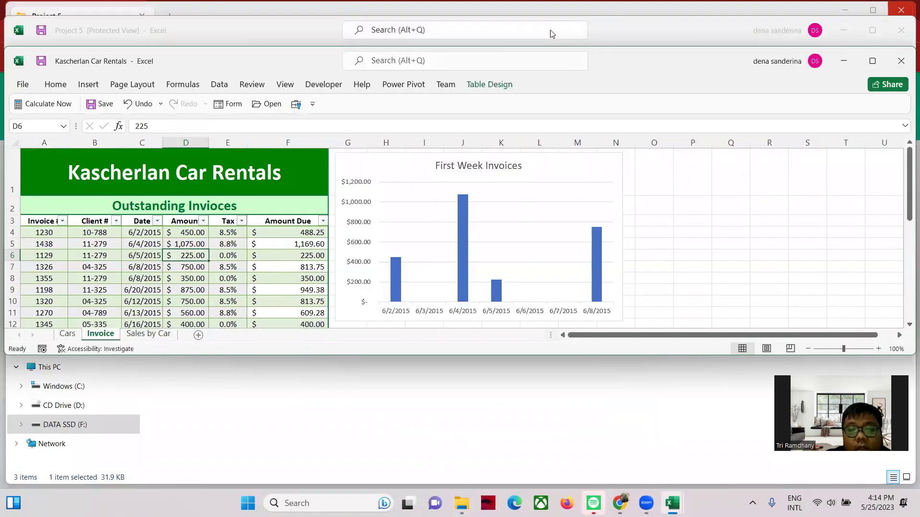
Show the Task 1 instructions in the Project 5 workbook and place its shortened window below the Kascherlan Car Rentals data.
click(655, 36)
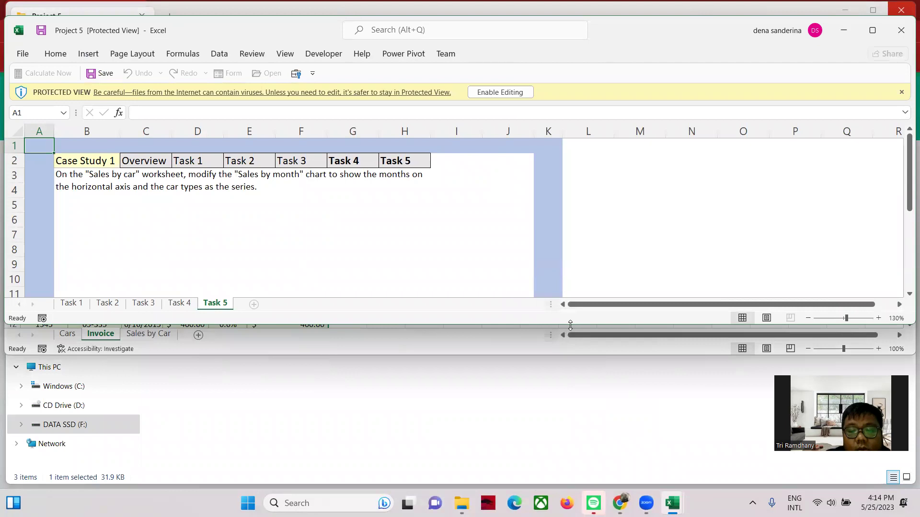
drag(571, 325, 570, 218)
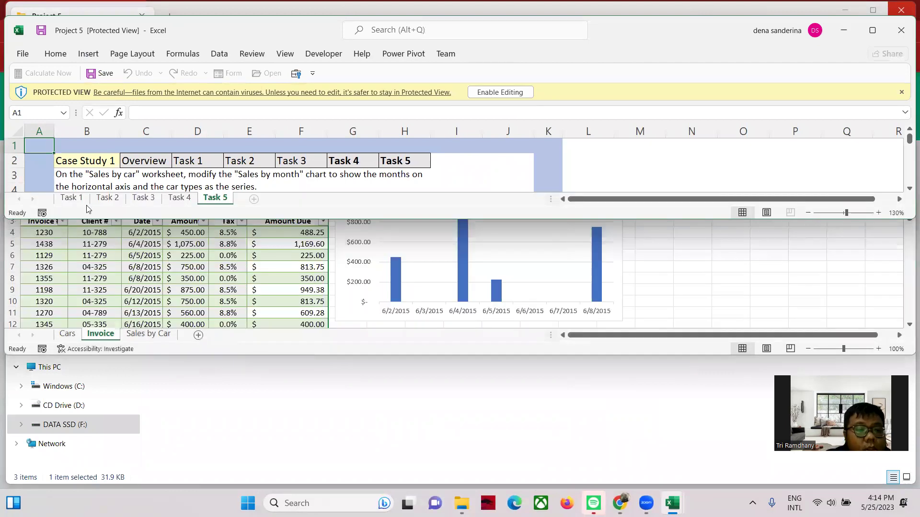
click(71, 198)
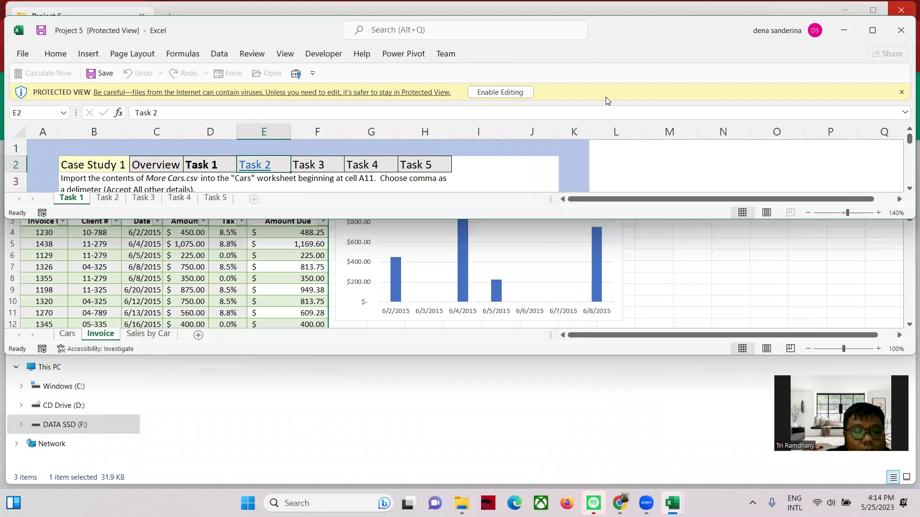
drag(617, 31, 616, 375)
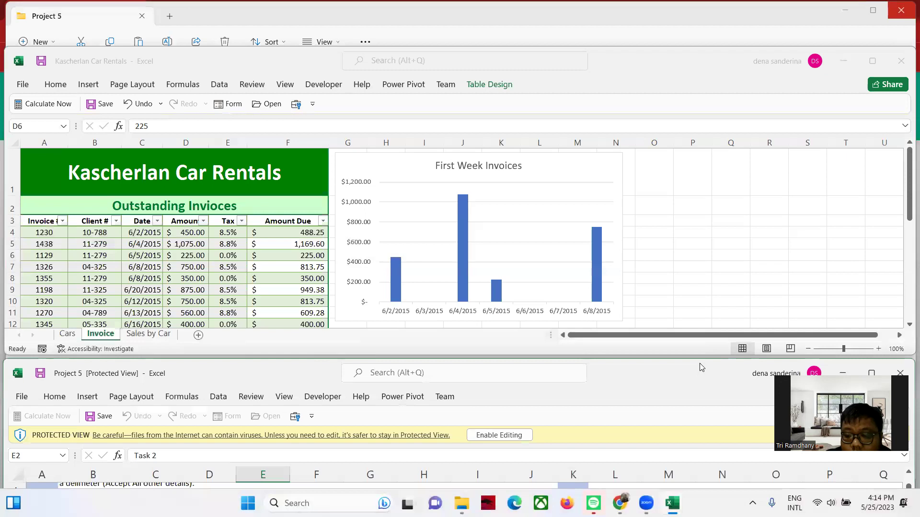
drag(701, 368, 704, 320)
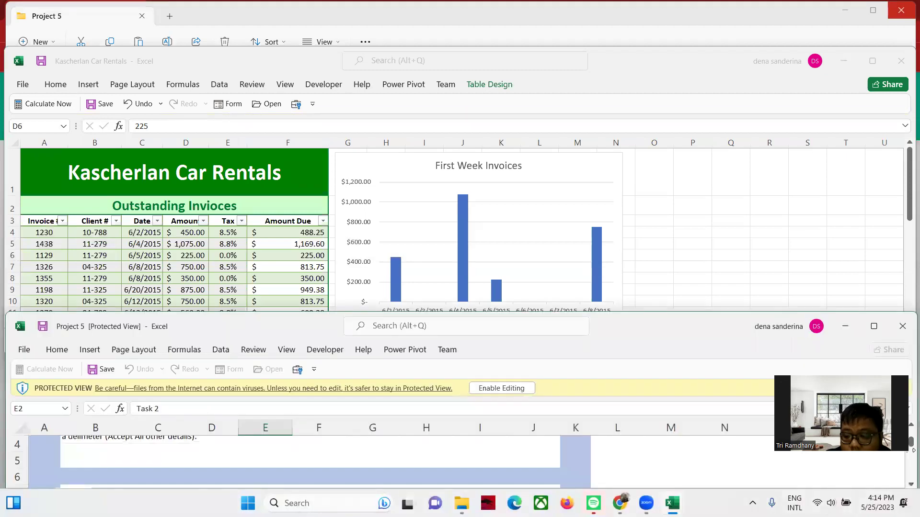
scroll(288, 460, up, 1)
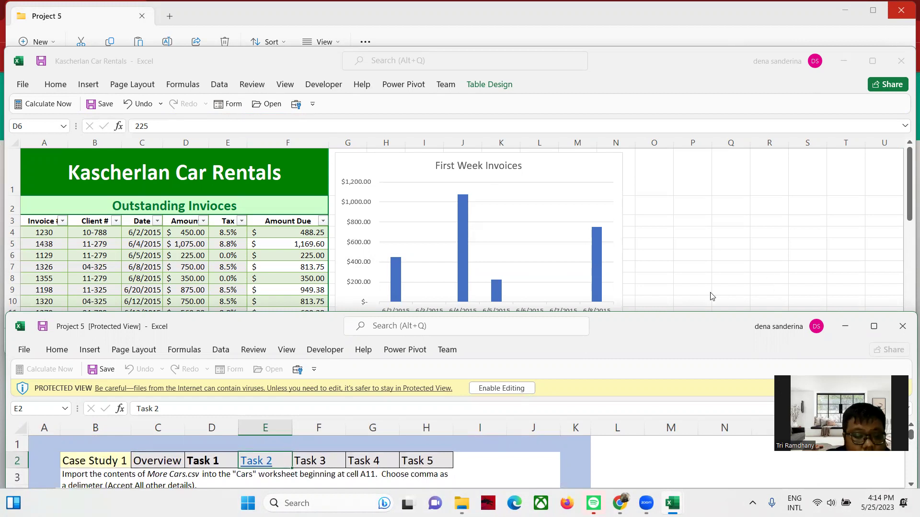
drag(707, 321, 712, 295)
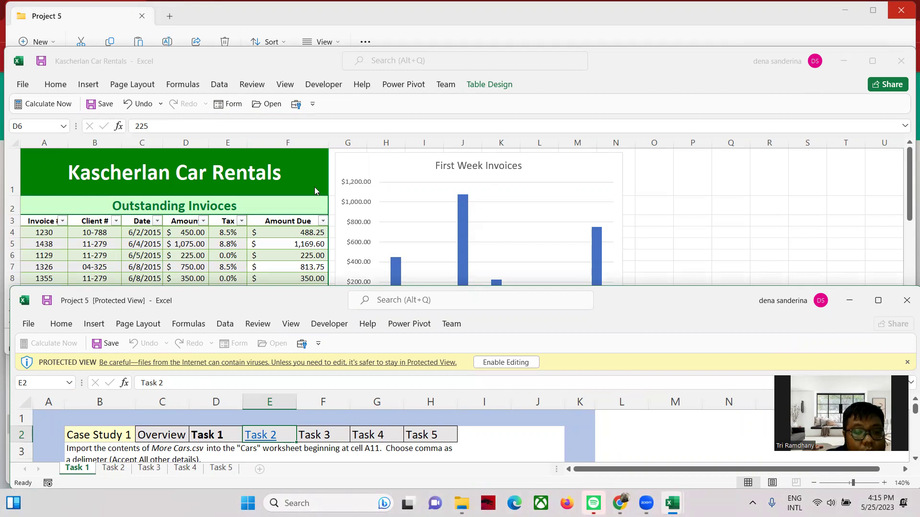
From cell A11 of the Cars worksheet, start a text import of the More Cars file in the Project 5 folder.
click(658, 186)
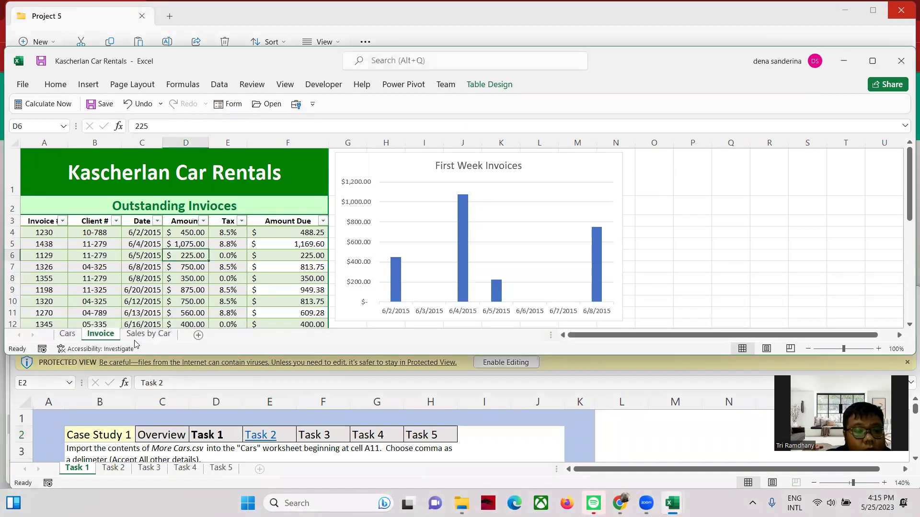
click(67, 333)
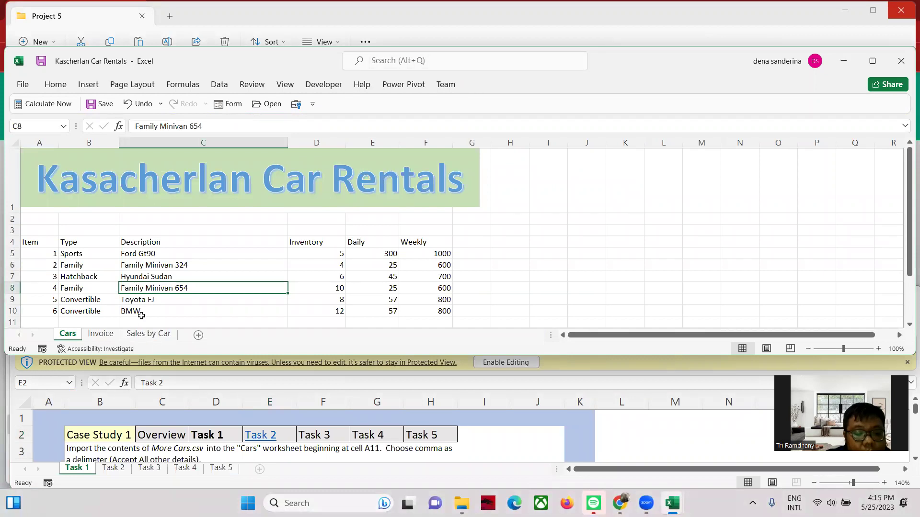
click(44, 319)
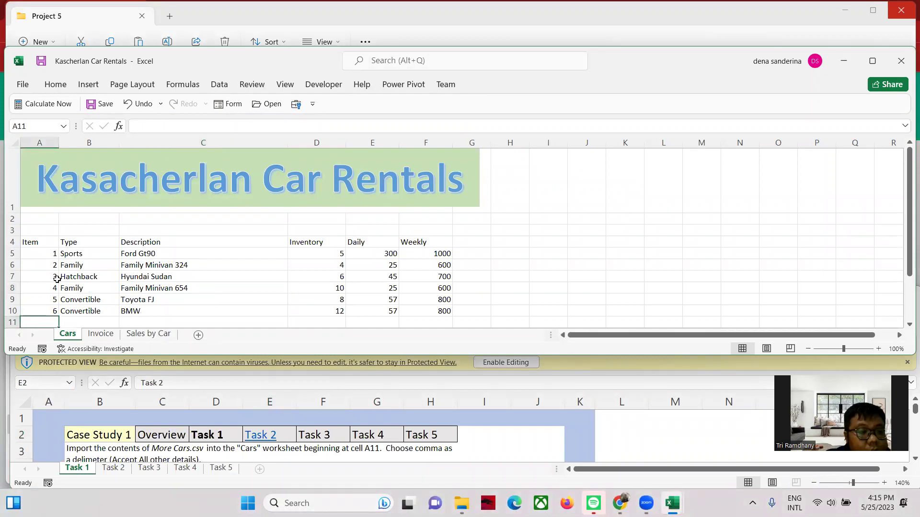
click(92, 87)
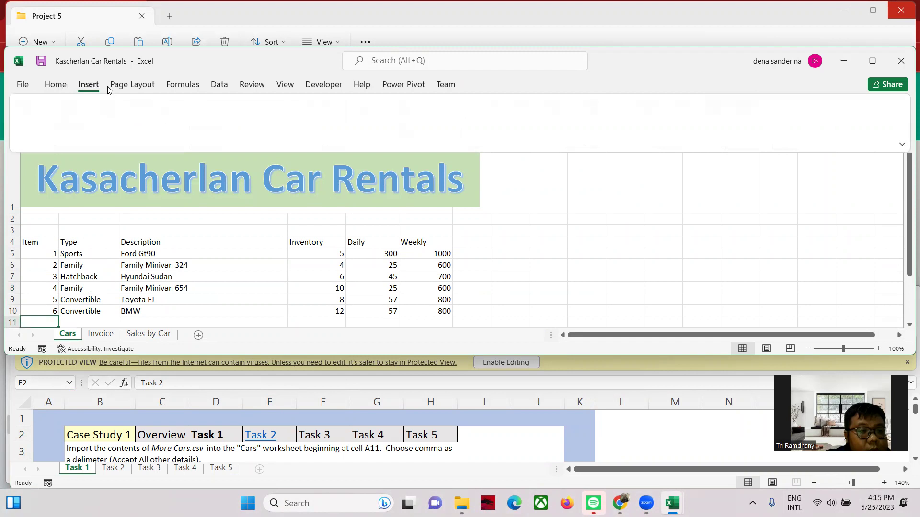
click(219, 85)
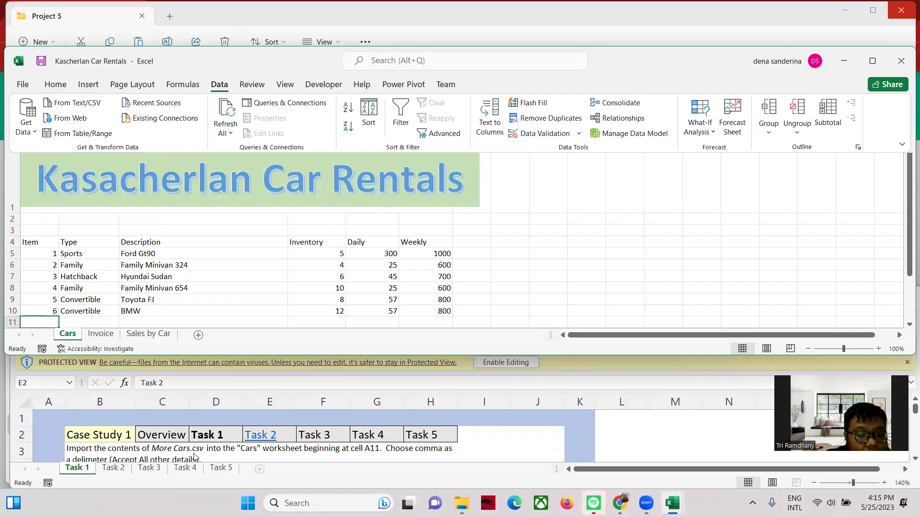
click(85, 98)
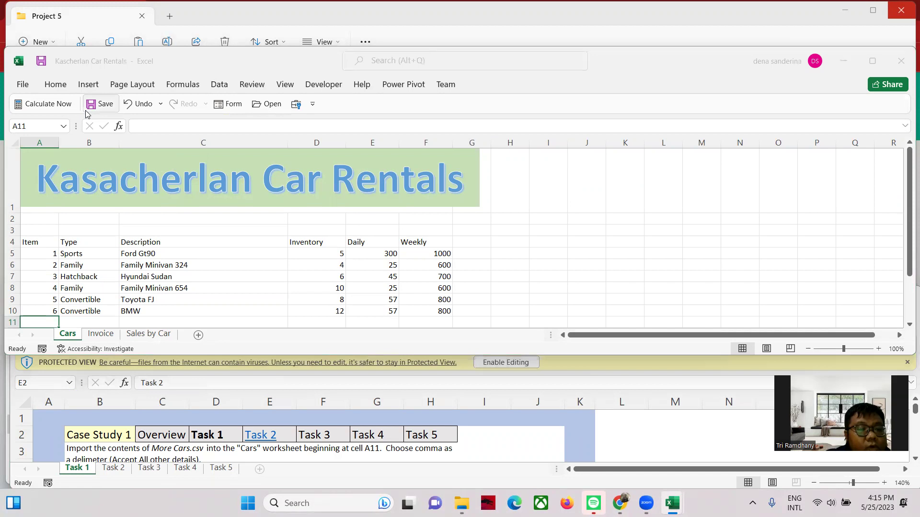
scroll(75, 194, down, 4)
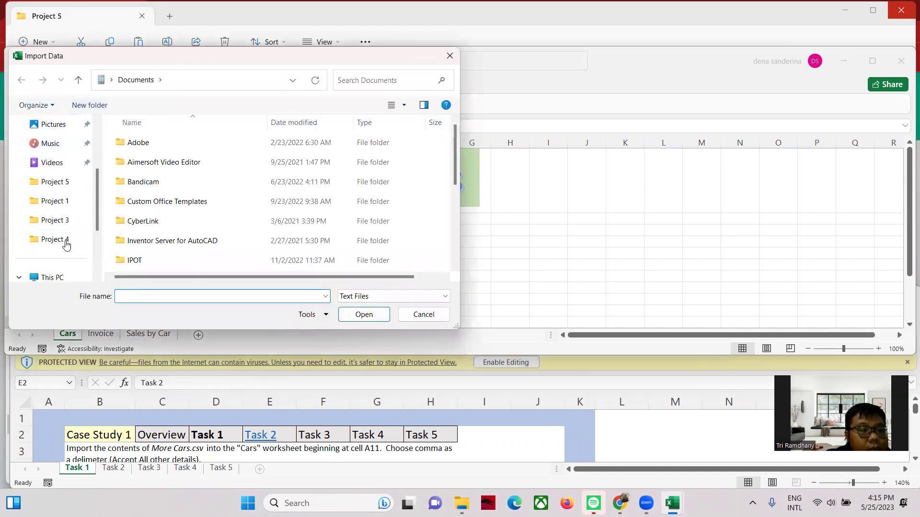
click(72, 181)
click(156, 147)
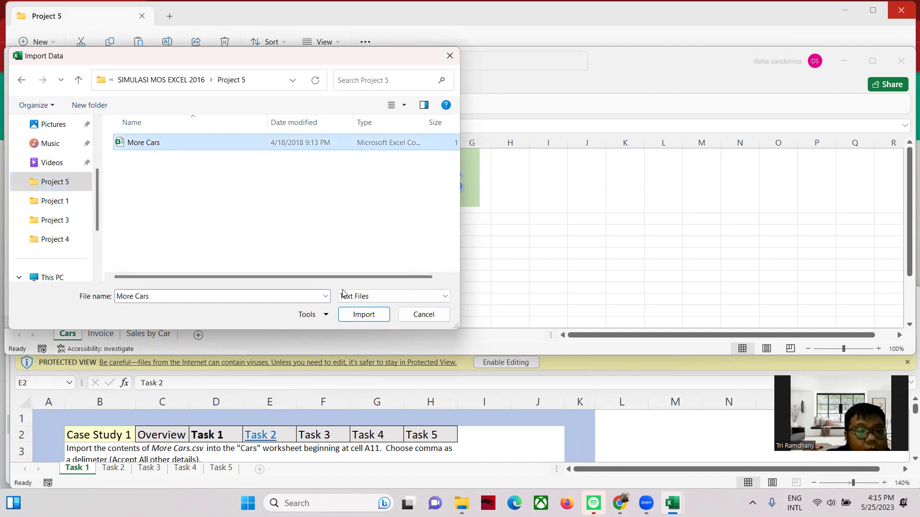
click(360, 314)
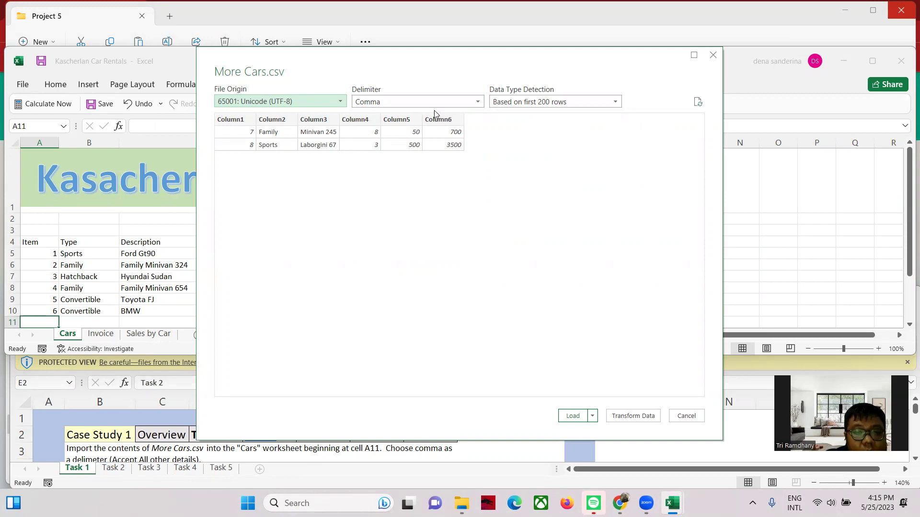
Load the More Cars data as a table into the existing worksheet at cell A11.
click(593, 416)
click(618, 439)
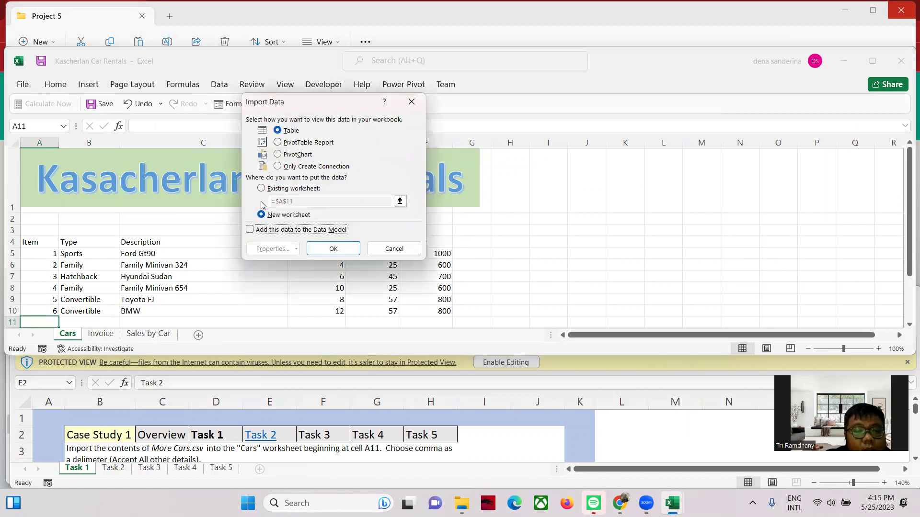
click(261, 190)
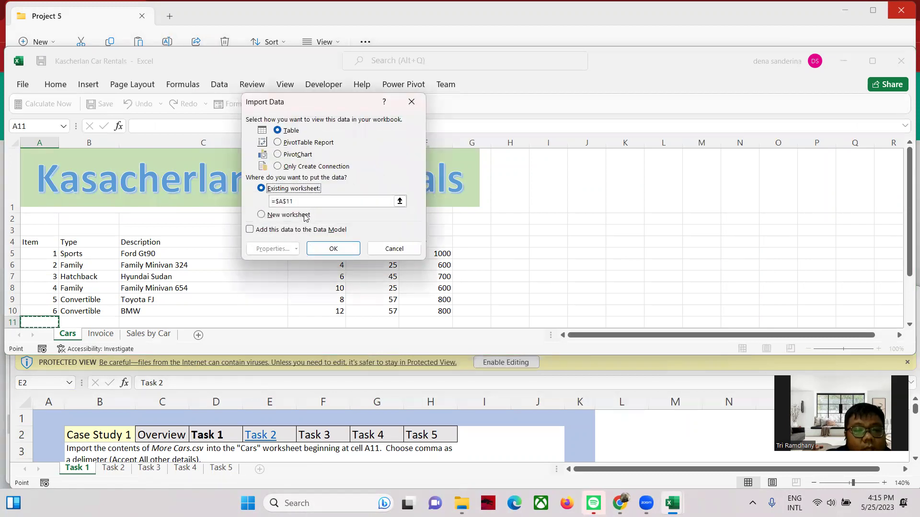
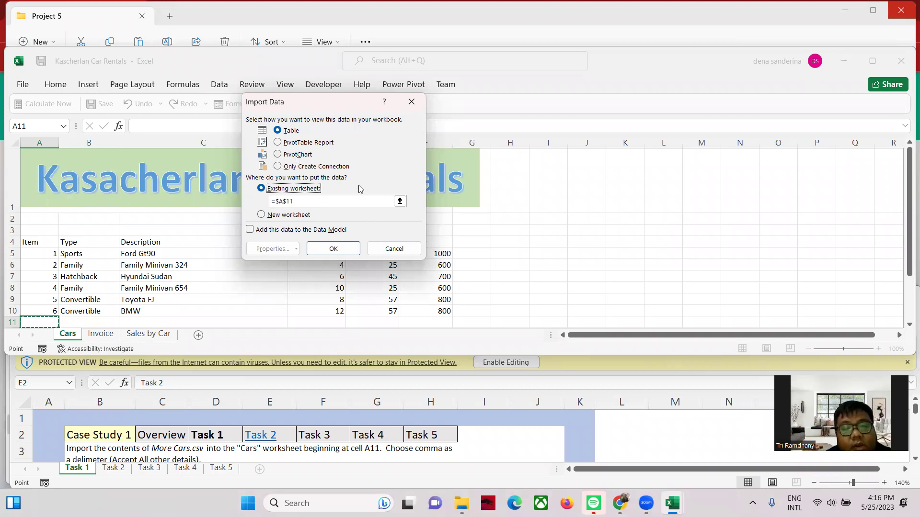
click(326, 257)
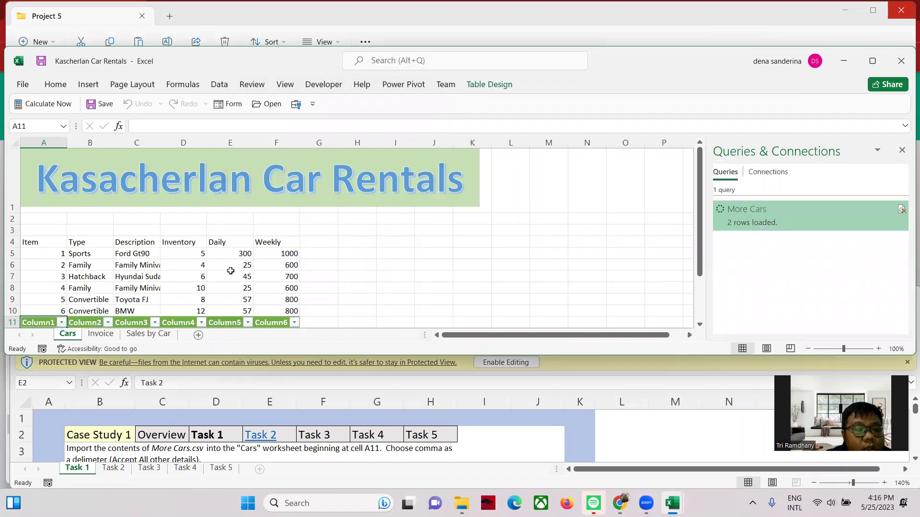
scroll(230, 271, down, 1)
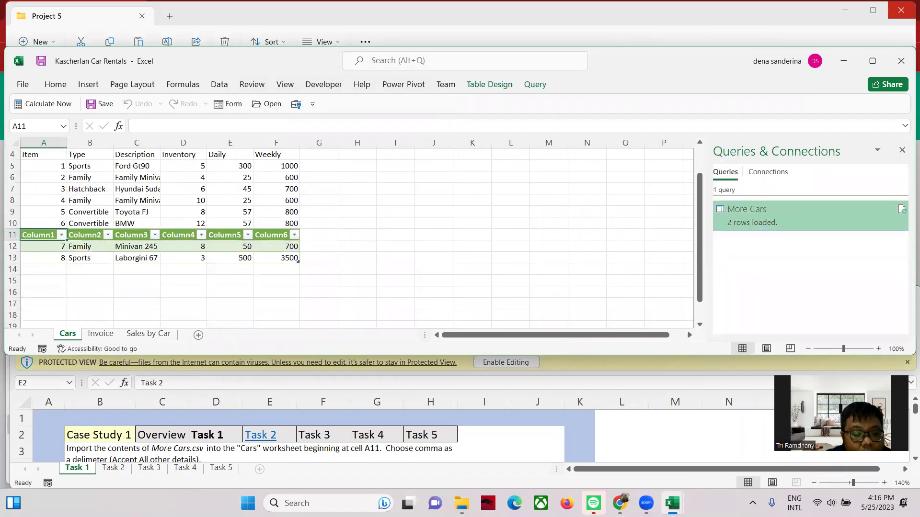
Show the Task 2 instructions in the Project 5 workbook and switch the Kascherlan Car Rentals workbook to the Invoice worksheet.
click(120, 470)
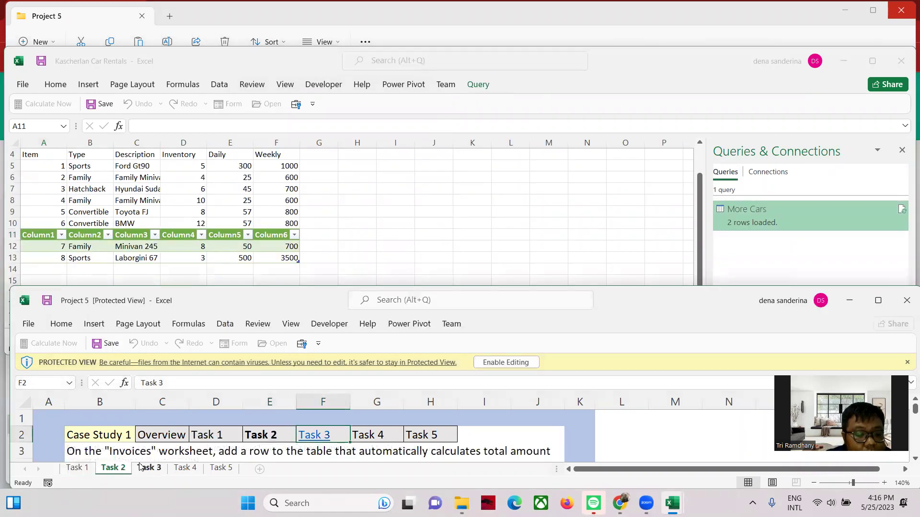
click(398, 248)
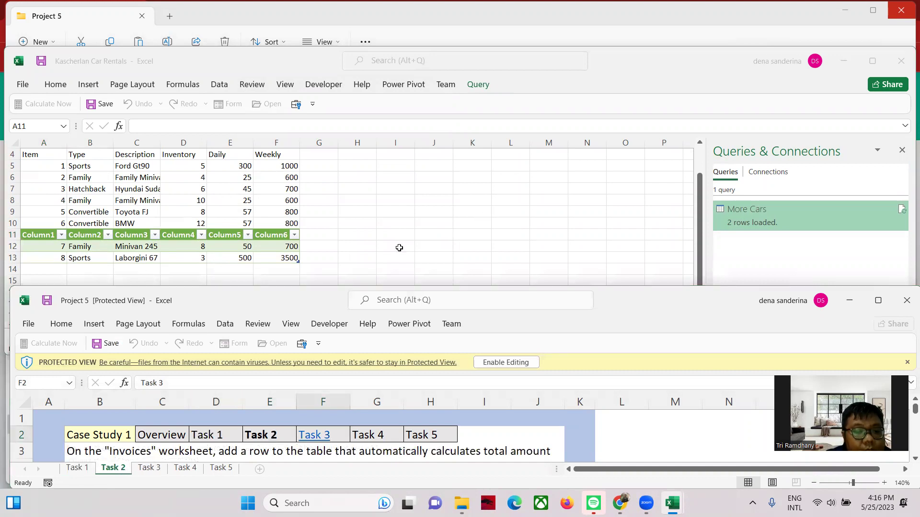
click(101, 335)
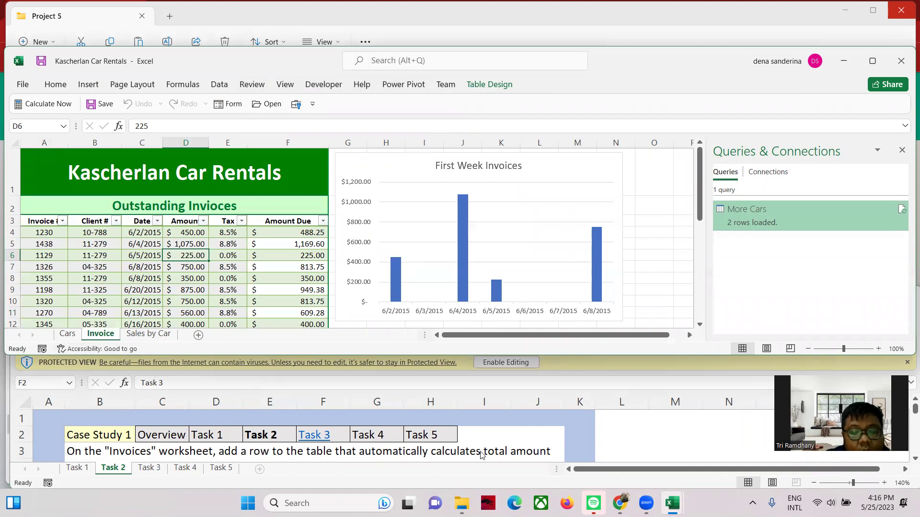
Add a total row to the outstanding invoices table and check the Amount Due column against the Task 2 instructions.
click(228, 256)
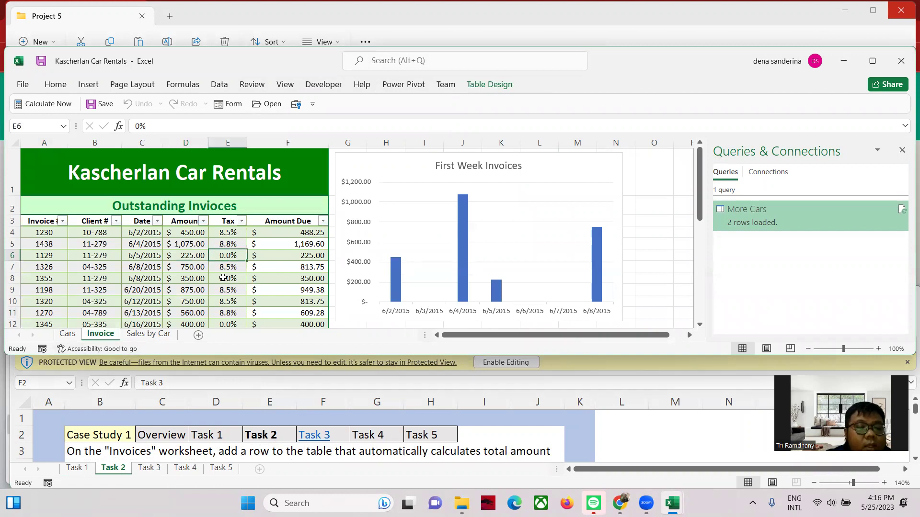
scroll(222, 276, down, 3)
scroll(223, 277, up, 1)
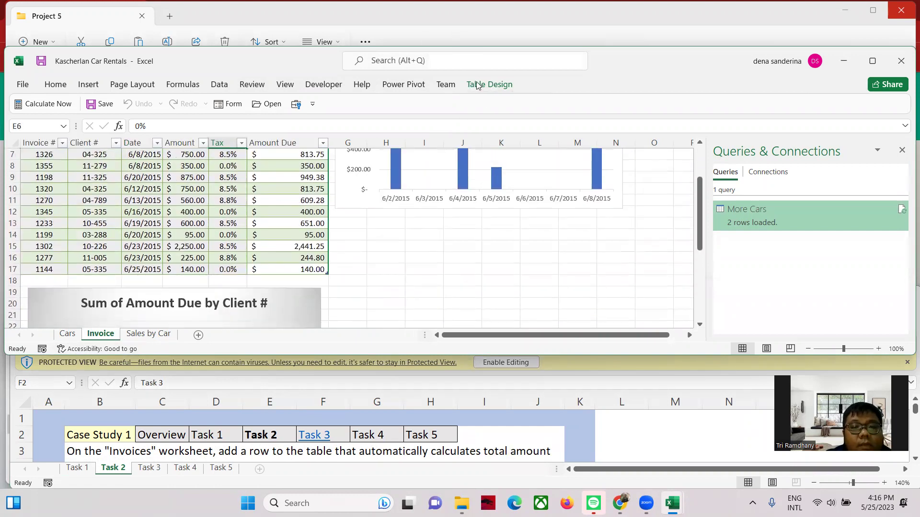
click(502, 85)
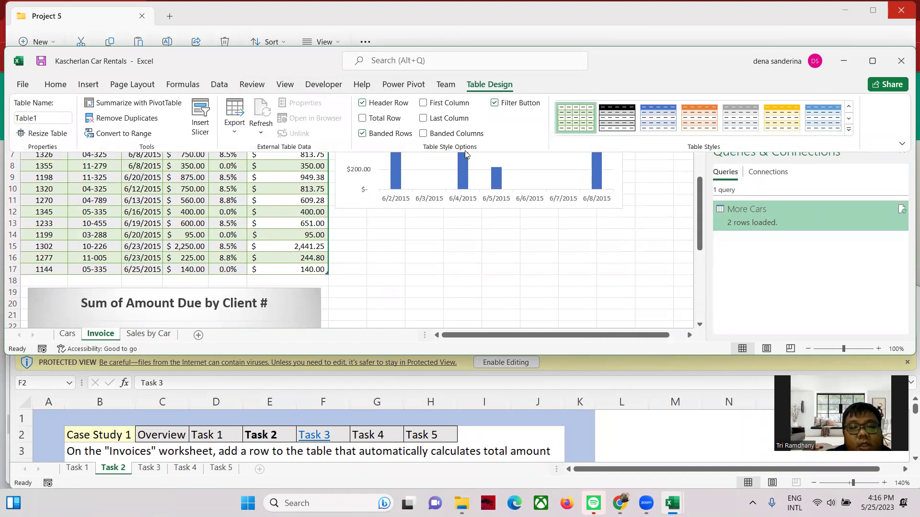
click(363, 118)
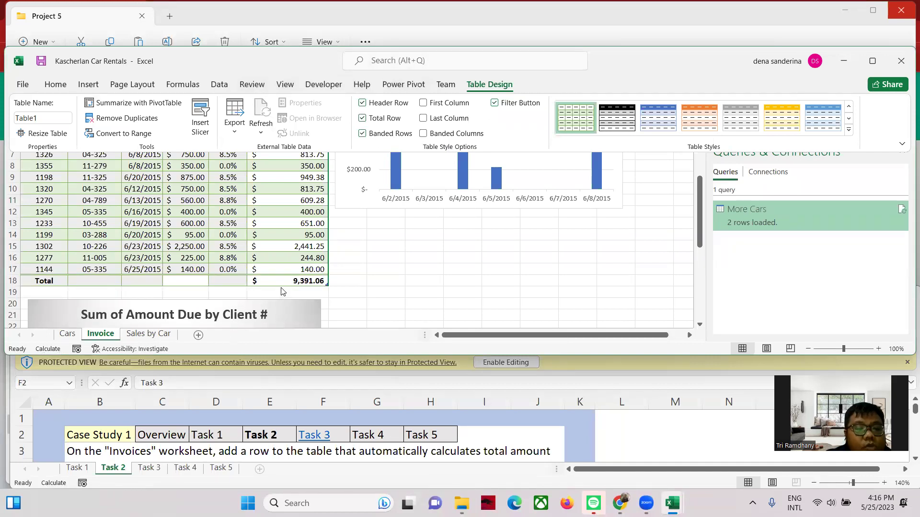
click(506, 452)
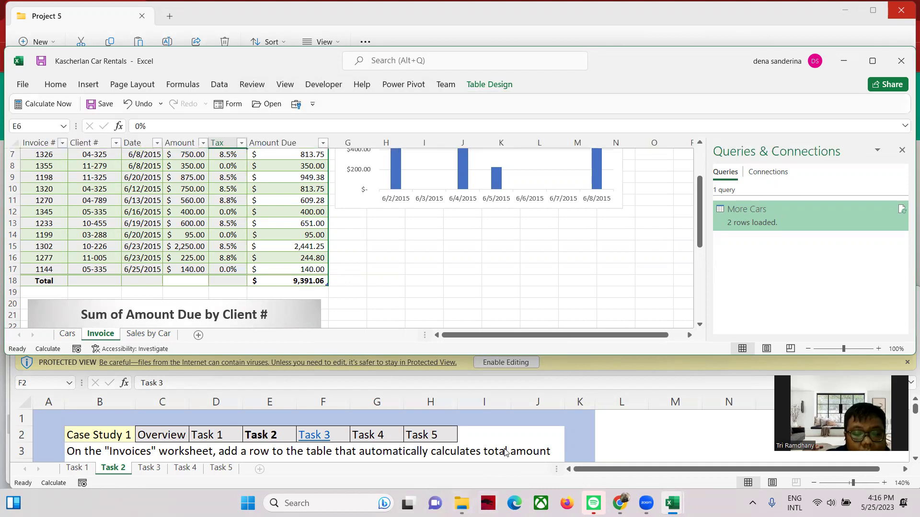
scroll(354, 258, up, 1)
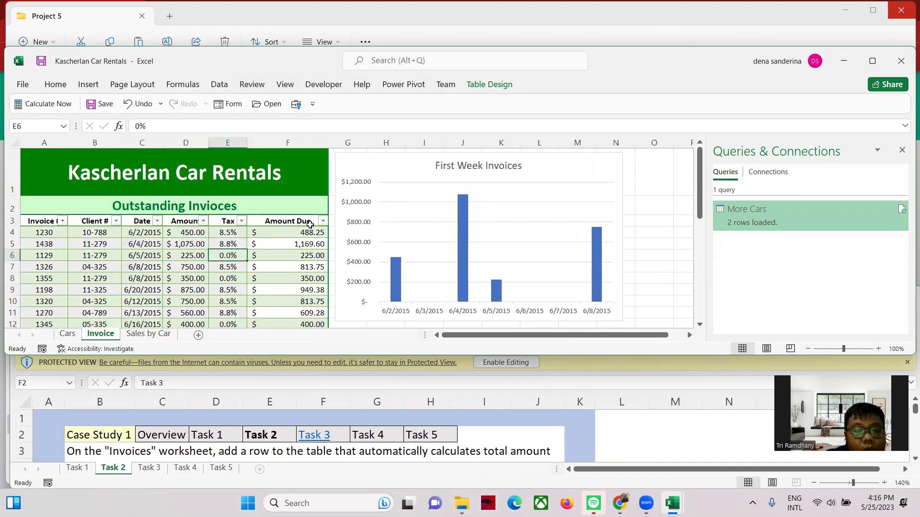
scroll(310, 225, down, 1)
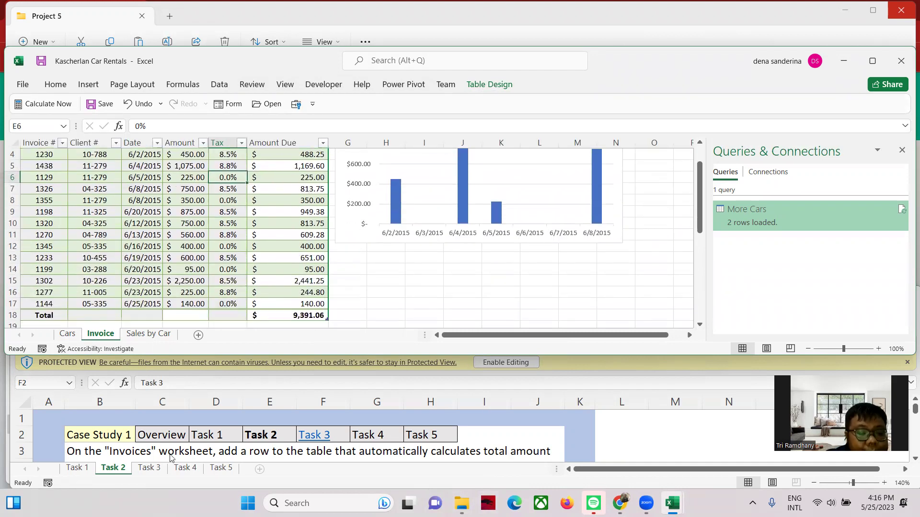
Show the Task 3 instructions and fit the First Week Invoices chart to cells H3 through N11 on the Invoice worksheet.
click(149, 468)
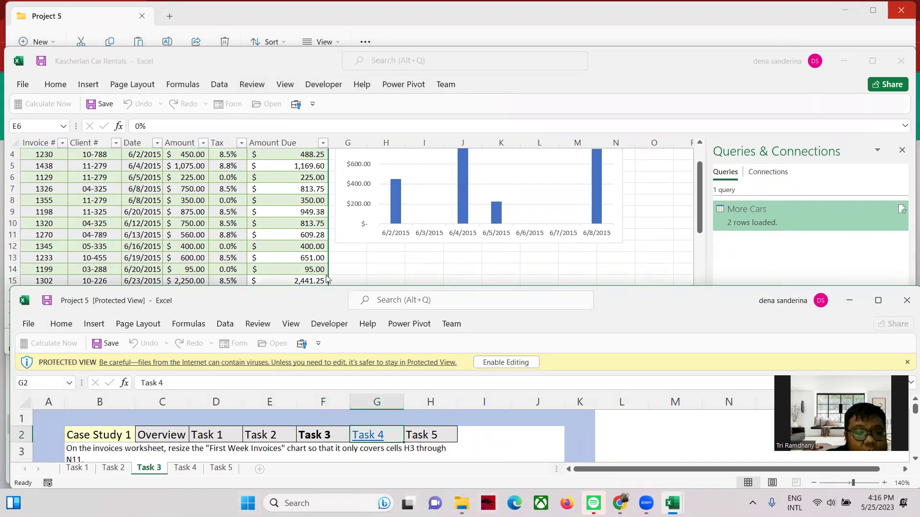
click(348, 267)
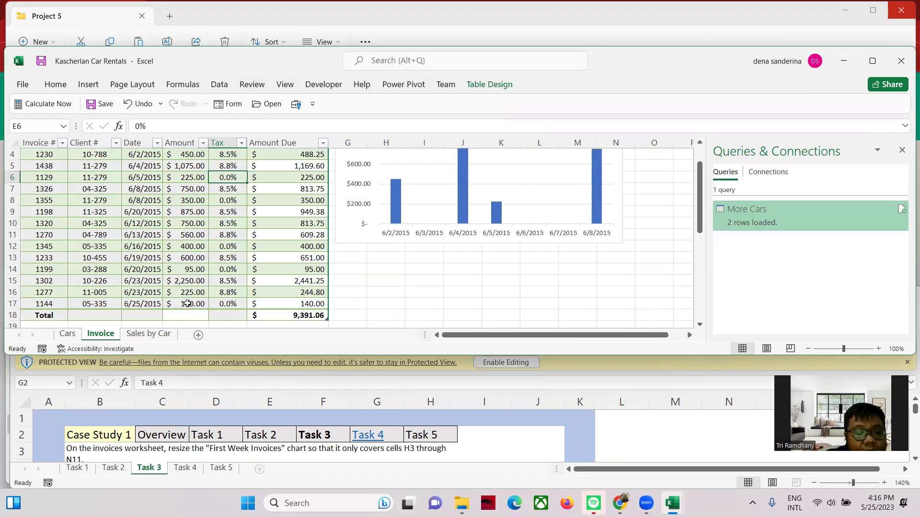
scroll(653, 253, up, 1)
click(514, 196)
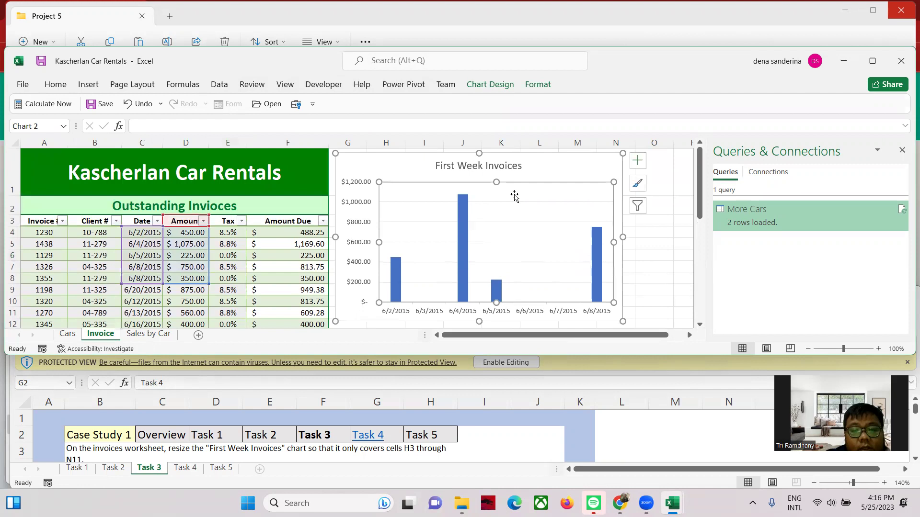
click(653, 233)
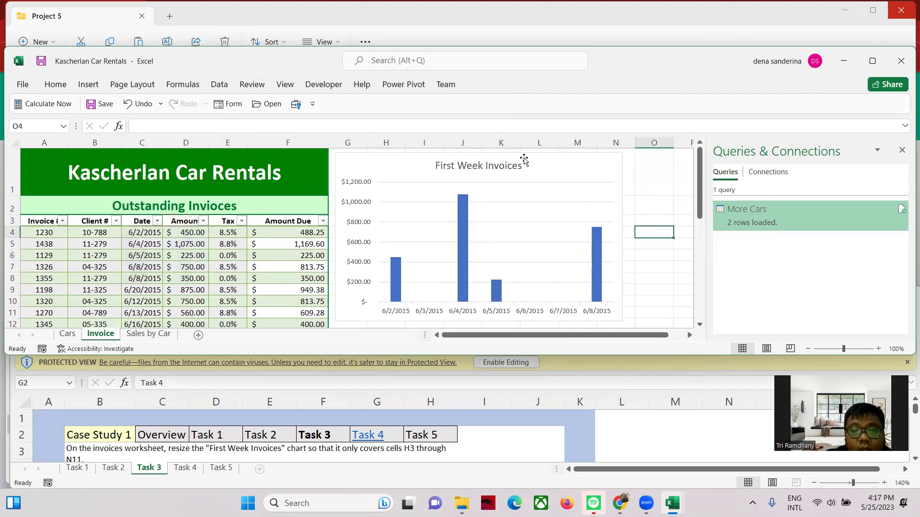
click(575, 165)
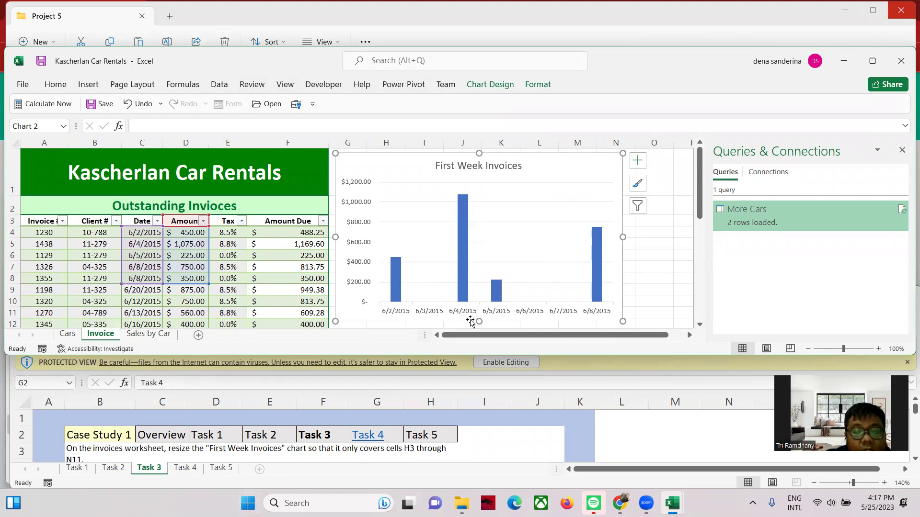
drag(560, 167, 577, 226)
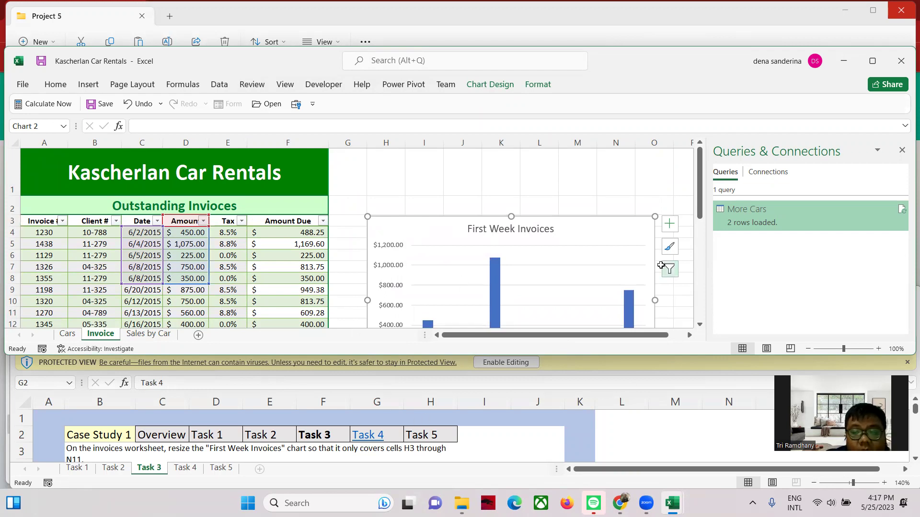
scroll(661, 266, down, 1)
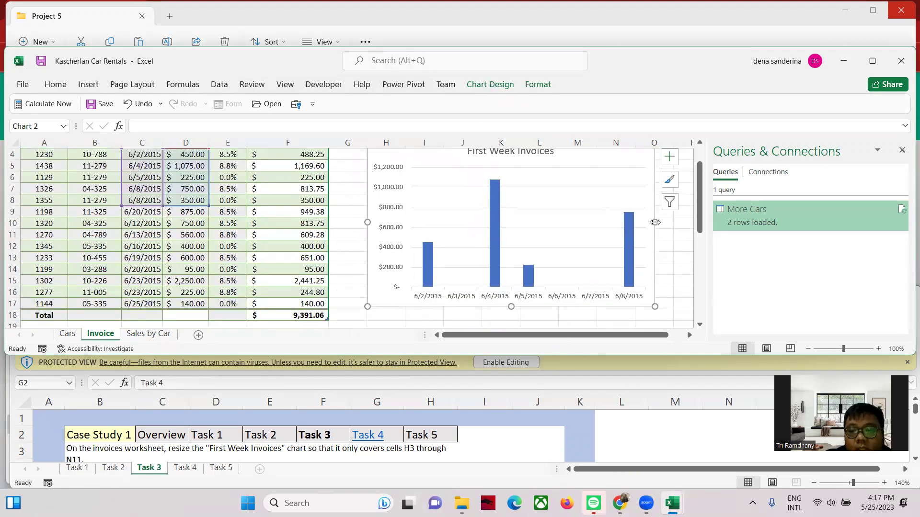
mouse_move(653, 219)
mouse_down()
mouse_move(620, 216)
mouse_move(636, 223)
mouse_up()
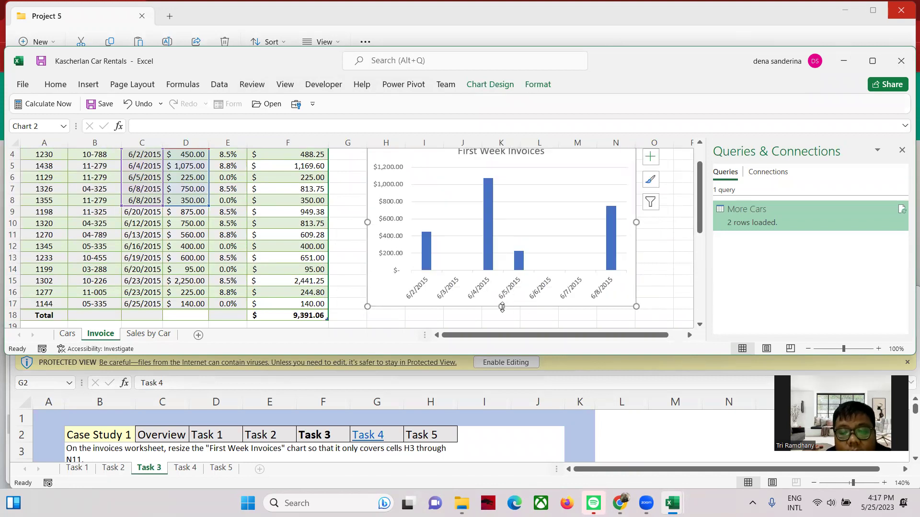
drag(502, 298, 496, 239)
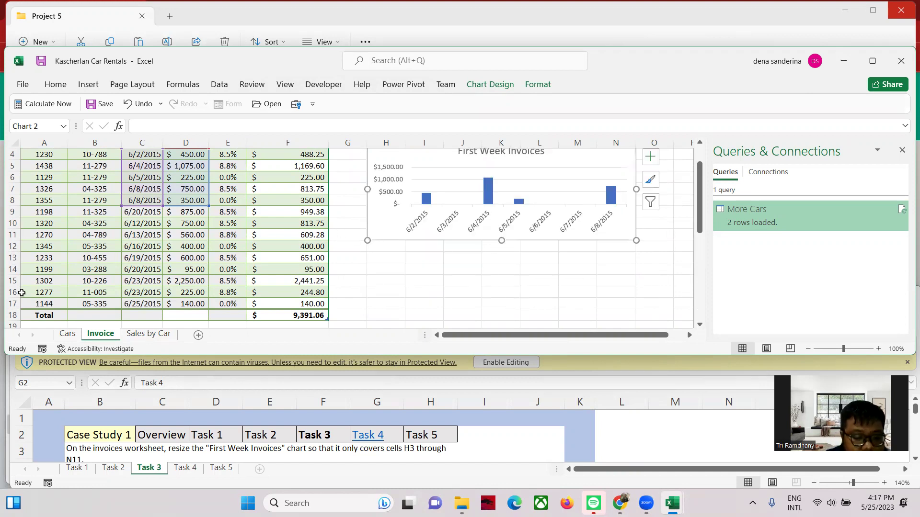
Show the Task 4 instructions in the Project 5 workbook and locate the line chart on the Invoice worksheet.
click(184, 468)
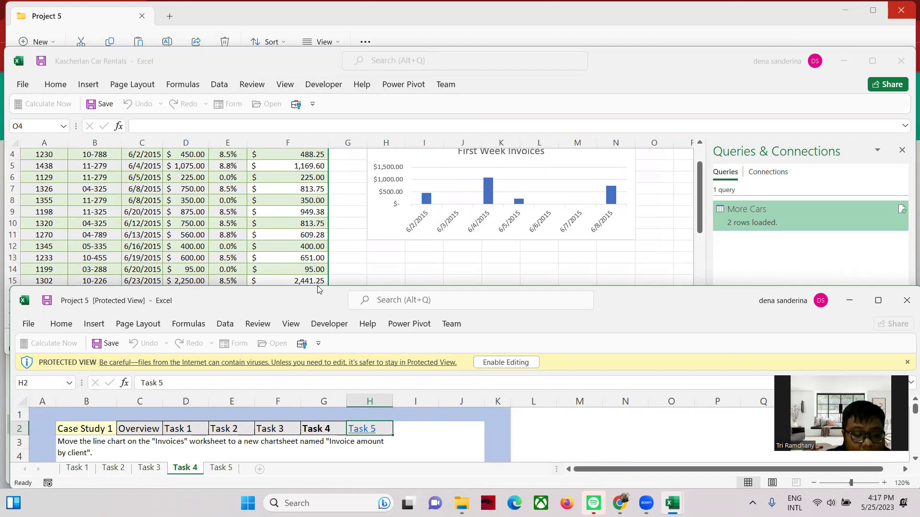
click(357, 259)
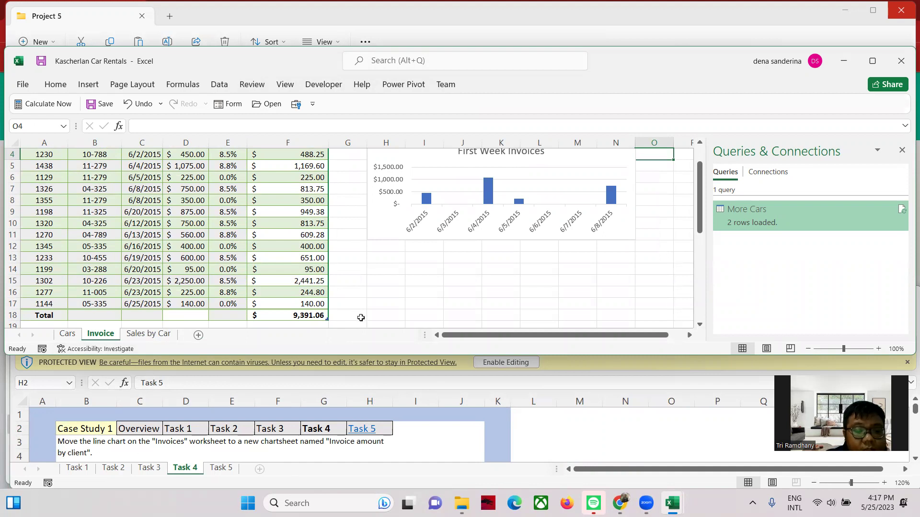
scroll(361, 317, down, 5)
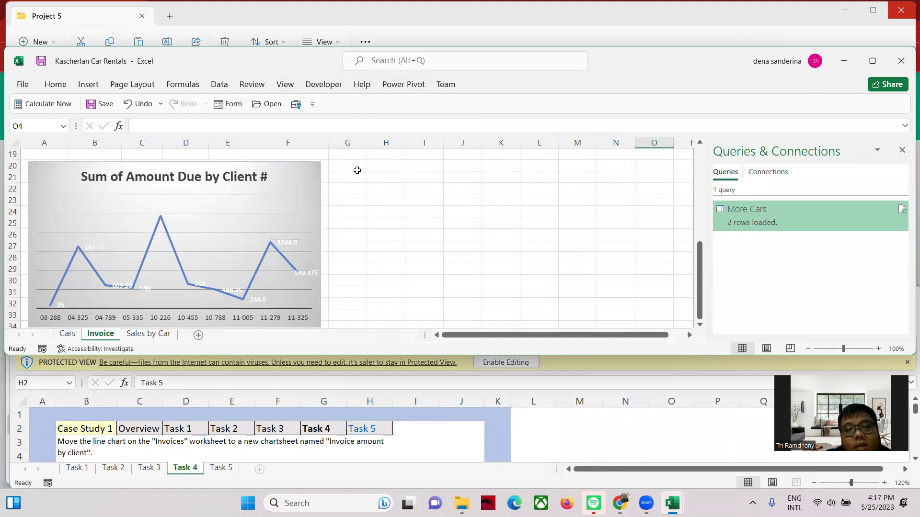
Move the Sum of Amount Due by Client # line chart to a new chart sheet named "Invoice Amount by Client".
click(302, 179)
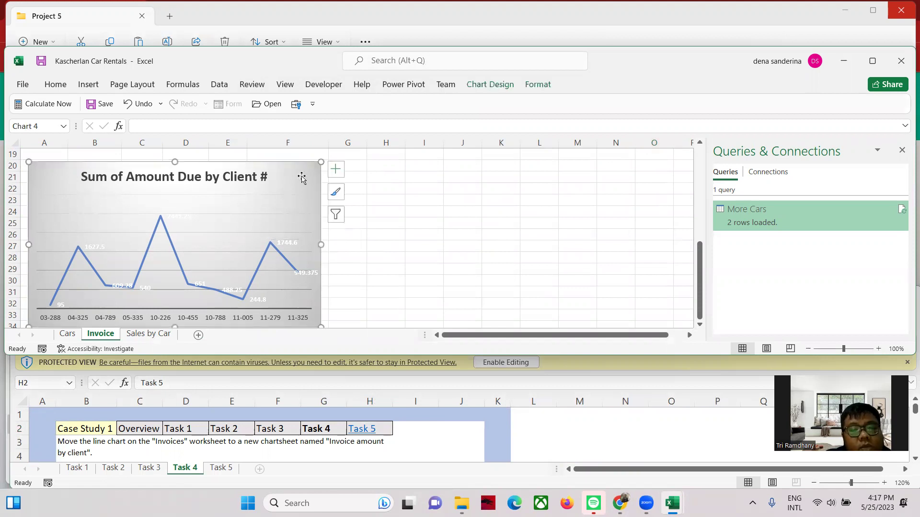
click(502, 86)
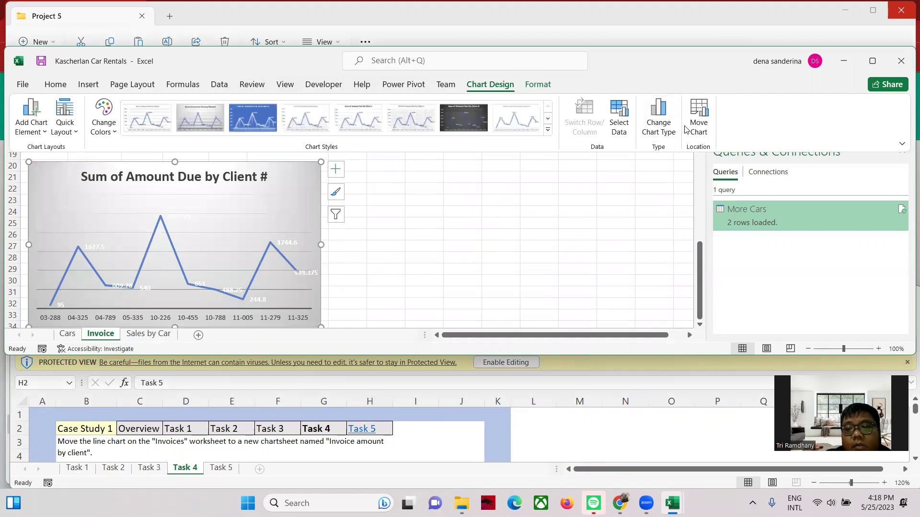
click(698, 120)
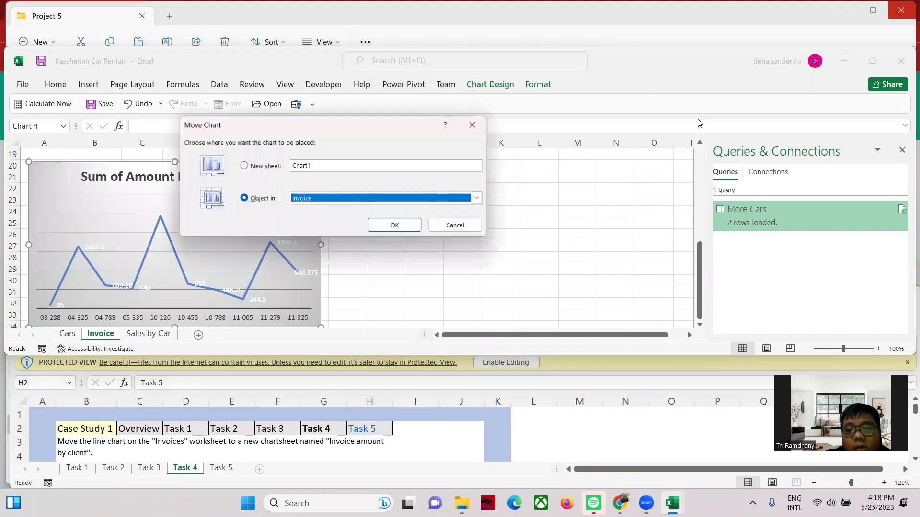
click(254, 170)
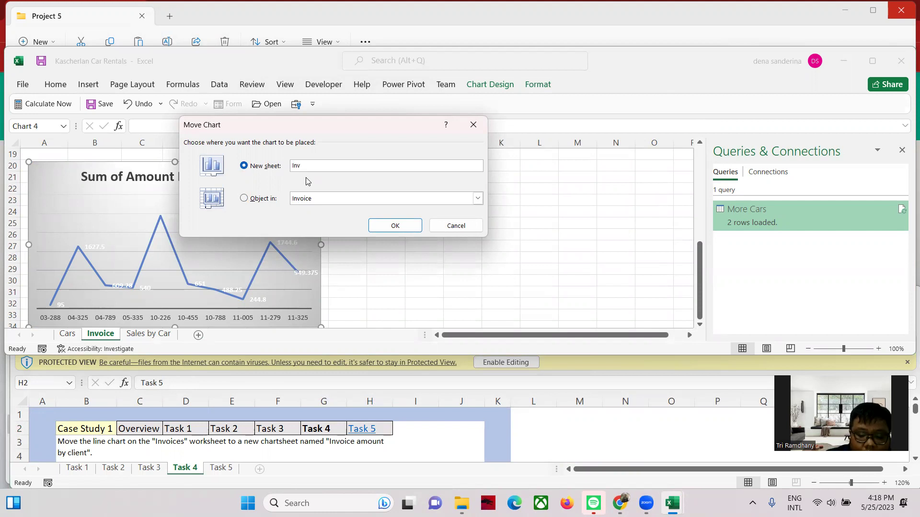
text(Invoice )
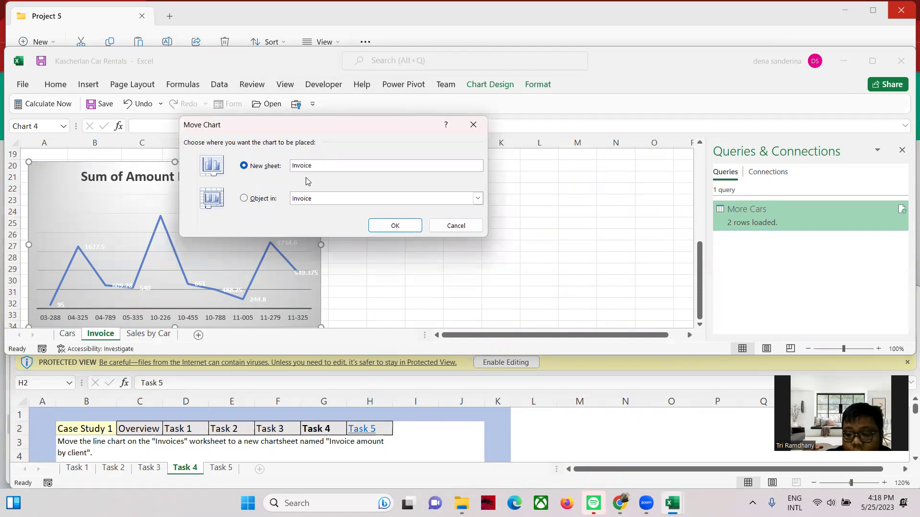
text(Amoun)
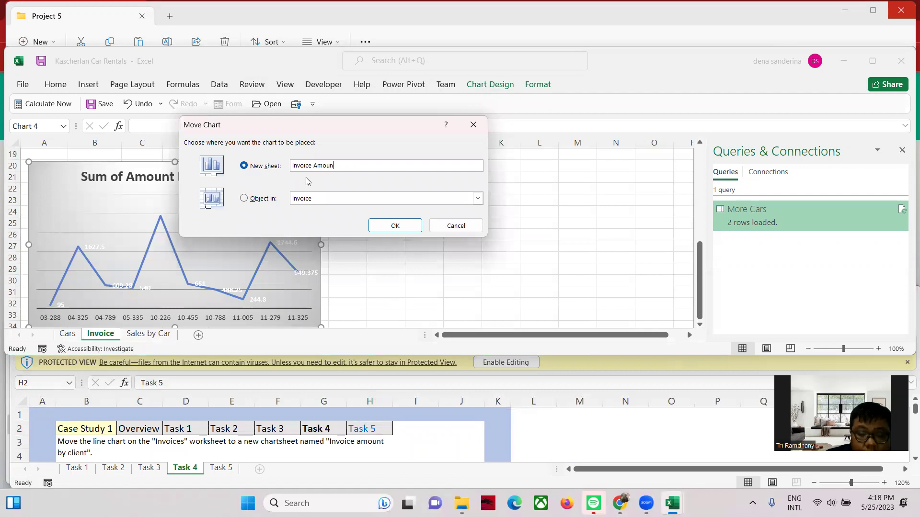
text(t)
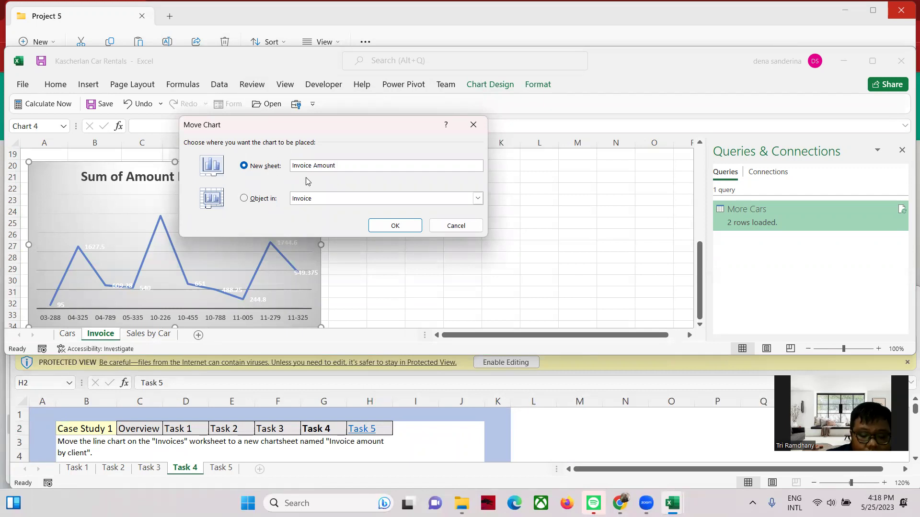
text( by Client)
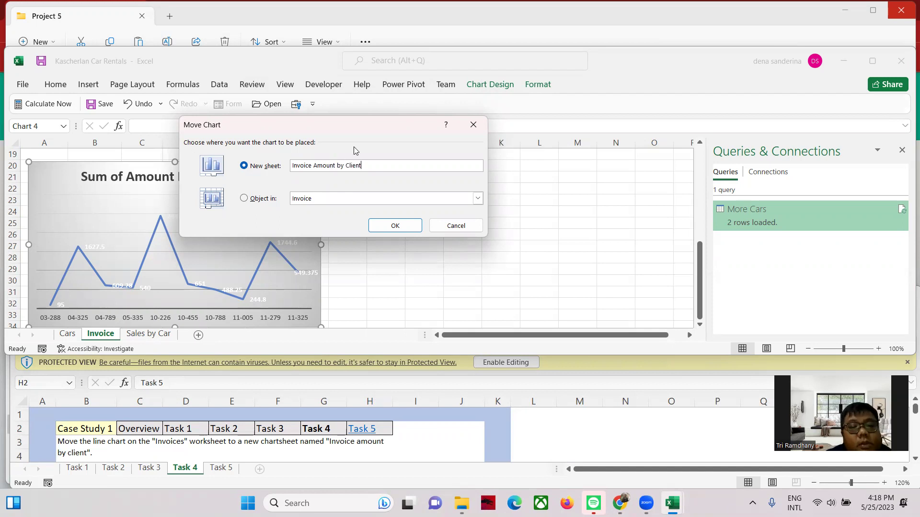
click(410, 228)
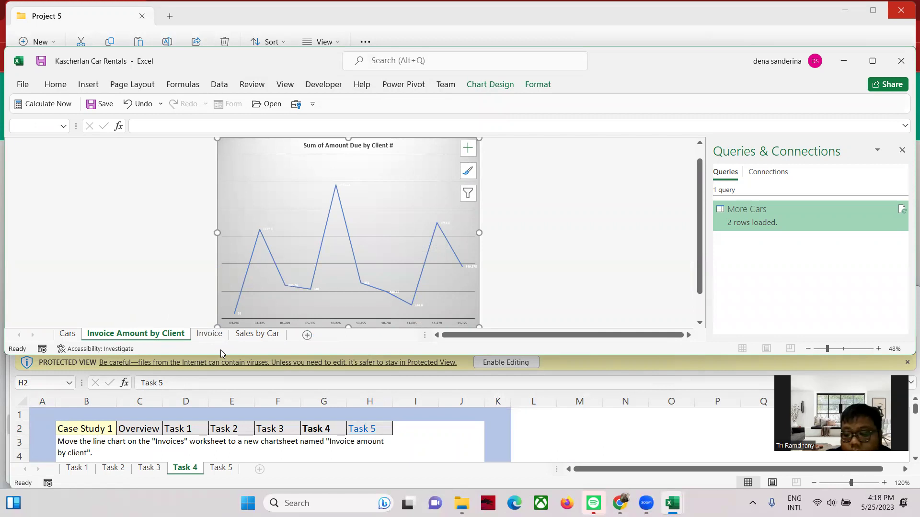
Show the Task 5 instructions in the Project 5 workbook and switch the Kascherlan Car Rentals workbook to the Sales by Car worksheet.
click(231, 474)
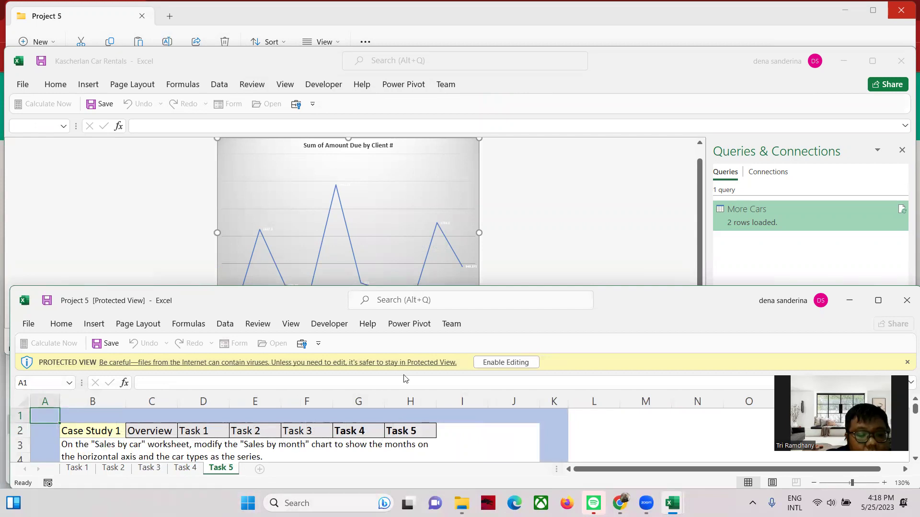
click(580, 206)
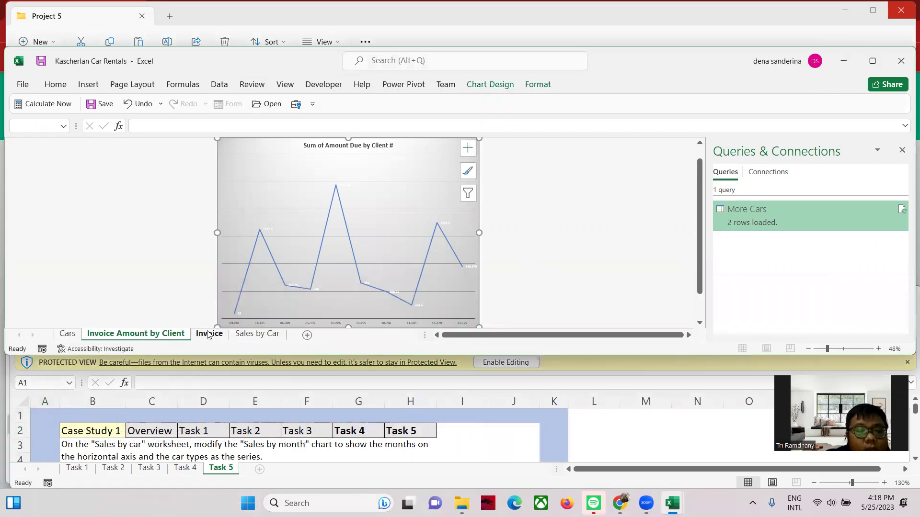
click(252, 335)
Review the Sales by month chart's series and axis labels, and delete the chart from the Sales by Car worksheet.
scroll(343, 269, down, 4)
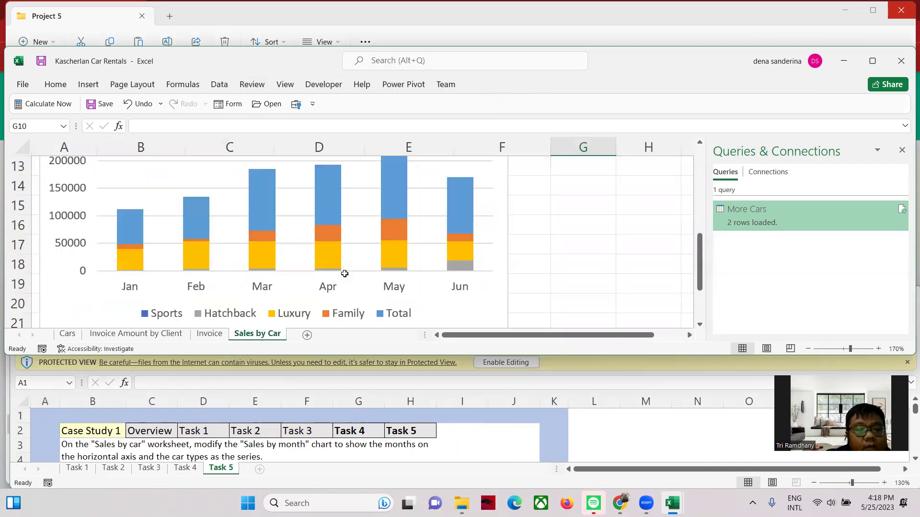
scroll(343, 271, up, 2)
click(392, 228)
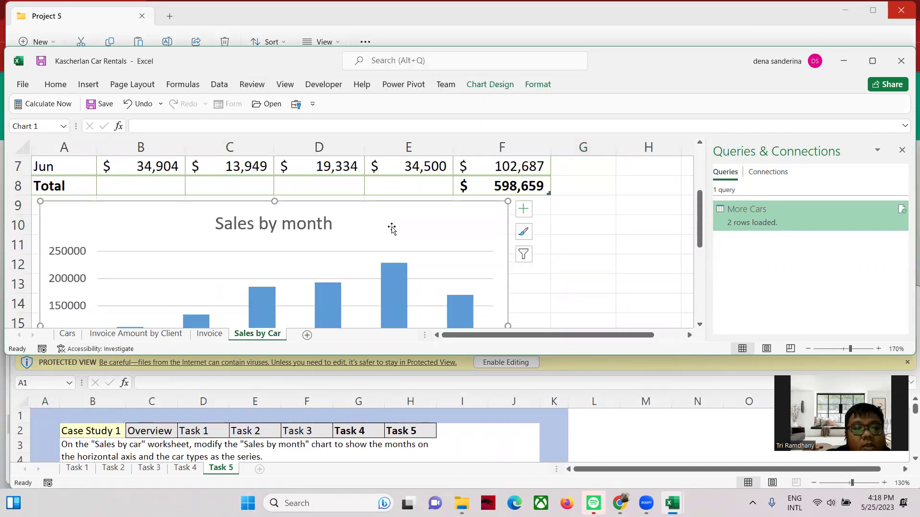
scroll(392, 228, down, 3)
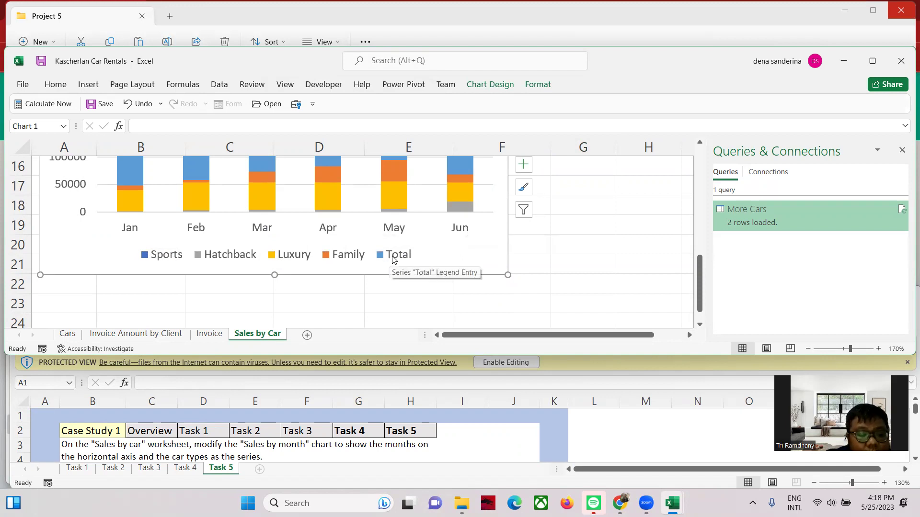
scroll(392, 258, up, 2)
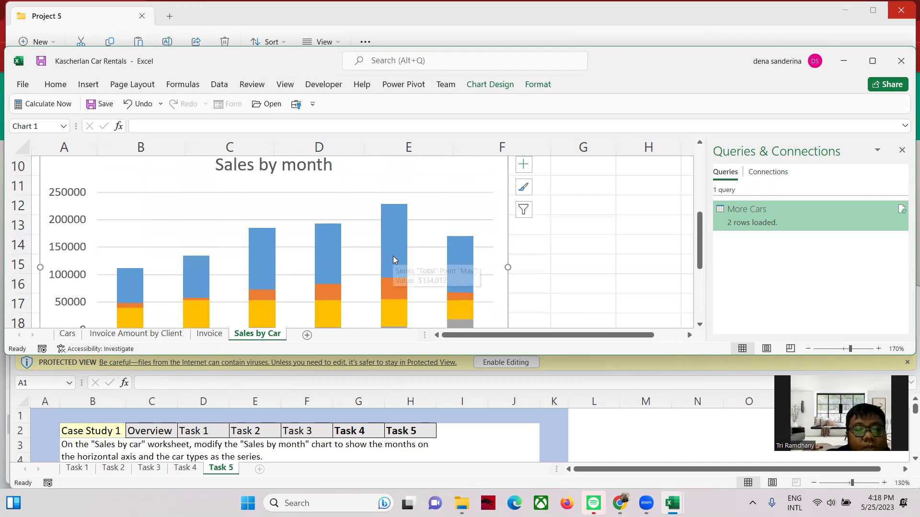
scroll(407, 249, up, 1)
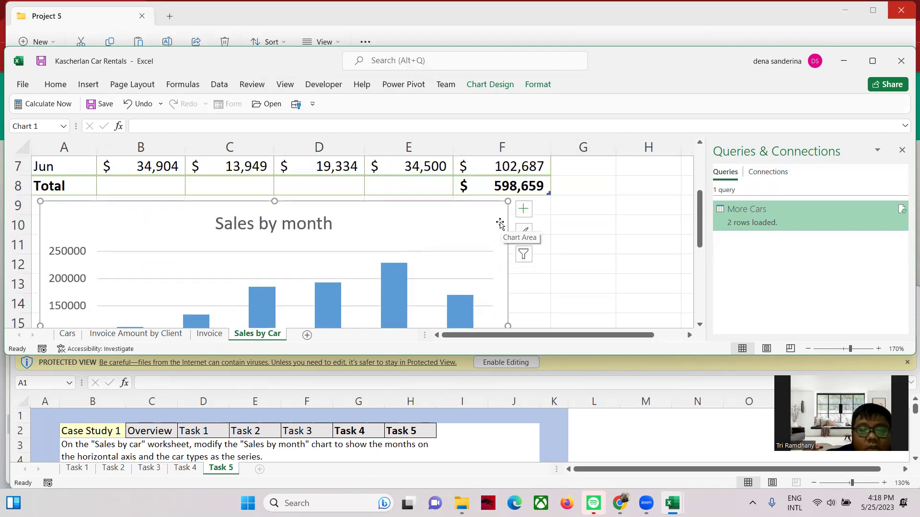
key(Delete)
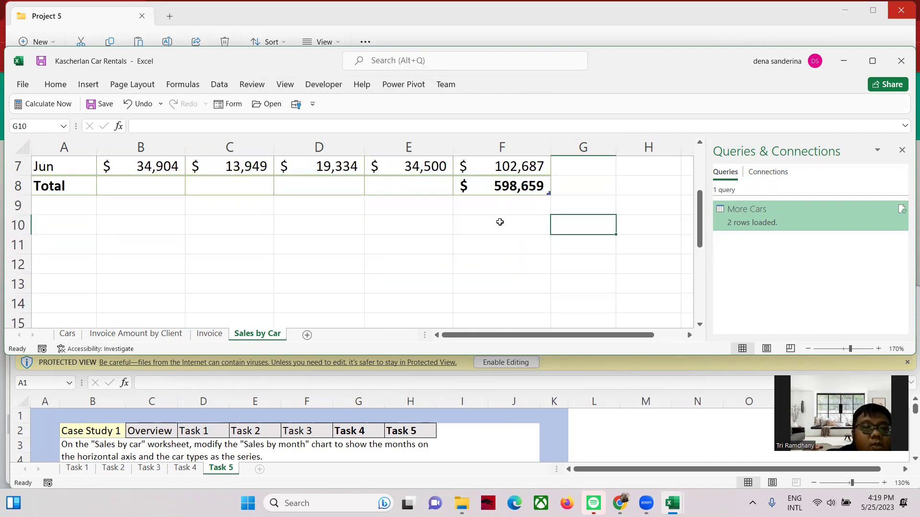
Insert a 2-D stacked column chart from the monthly car type sales in cells A1 through E7.
scroll(251, 240, up, 2)
drag(55, 171, 404, 290)
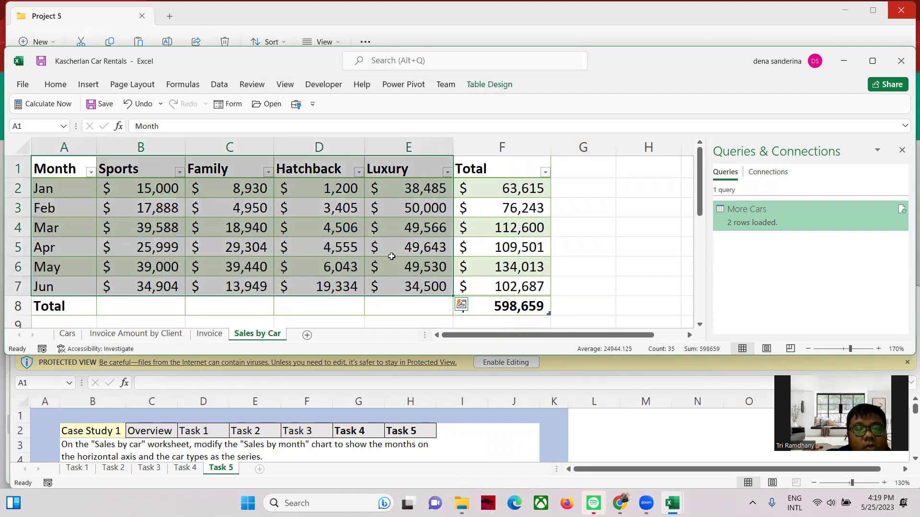
click(86, 84)
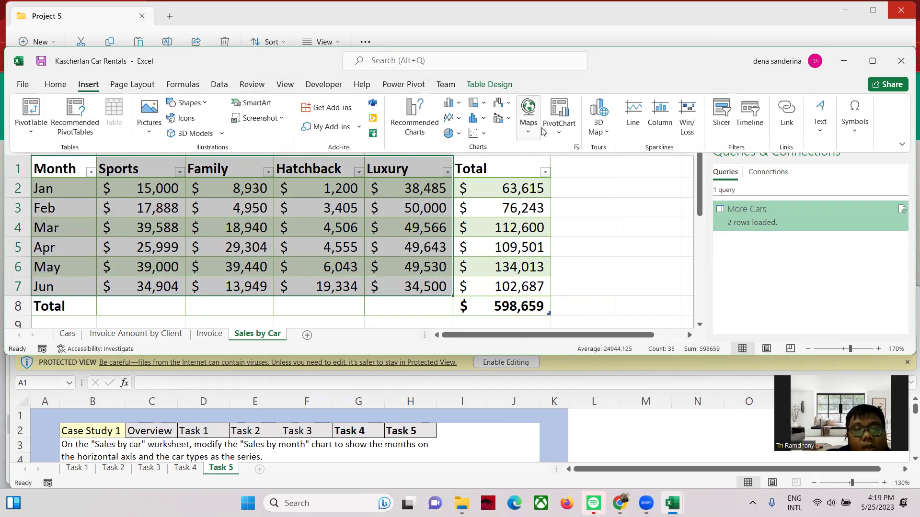
click(461, 107)
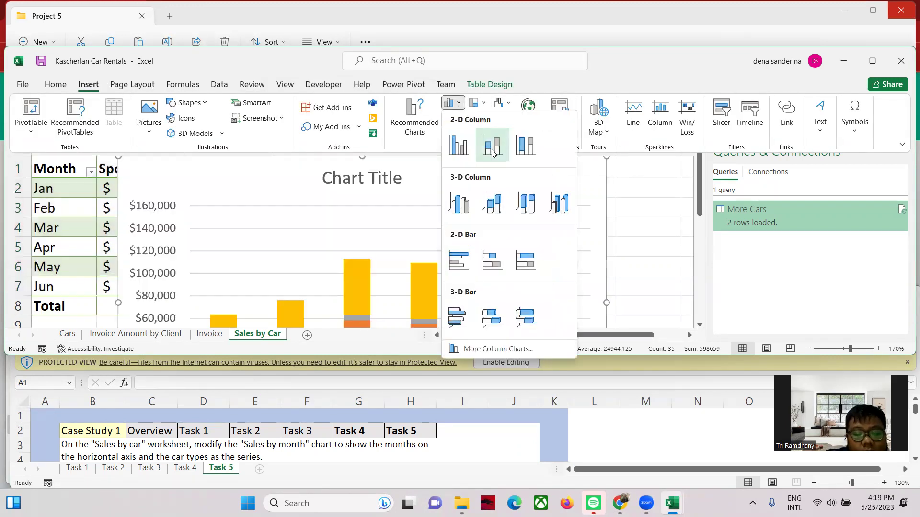
click(493, 152)
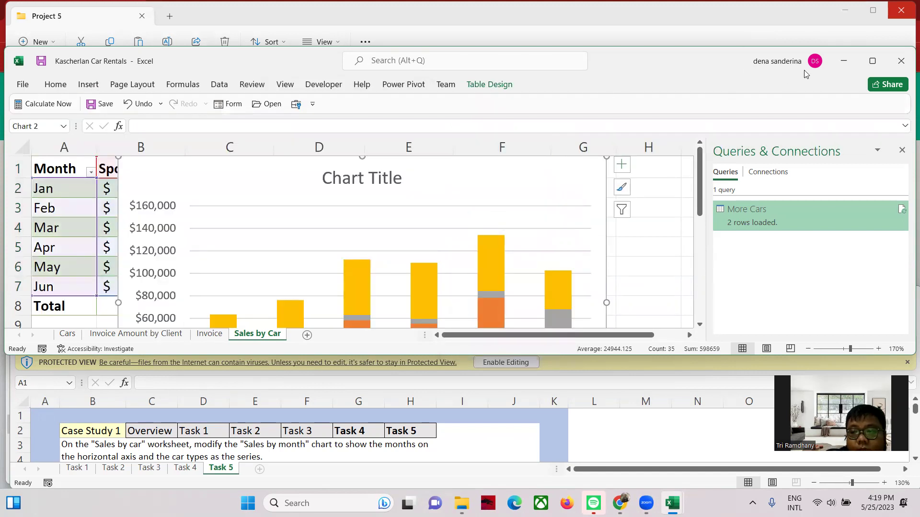
Maximize the workbook window, shrink the new stacked column chart and place it below the sales table, starting at row 9.
click(873, 61)
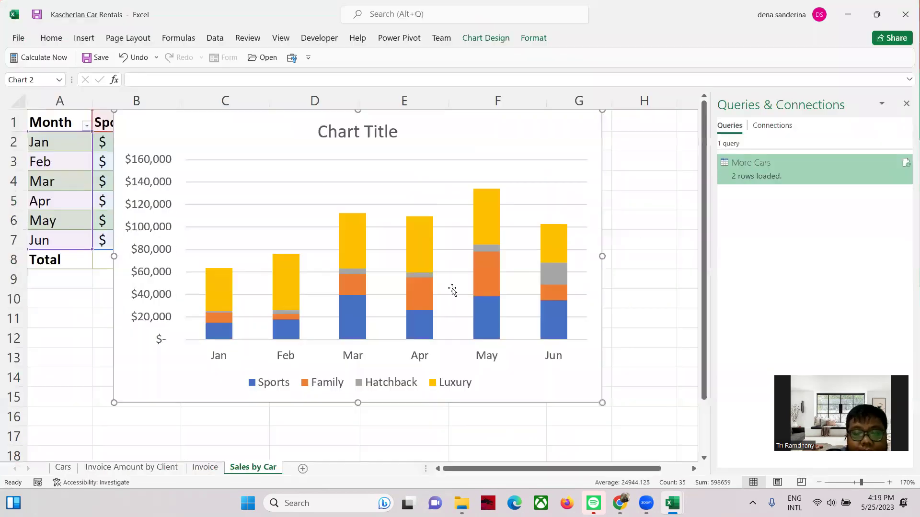
drag(603, 403, 497, 293)
drag(433, 139, 341, 303)
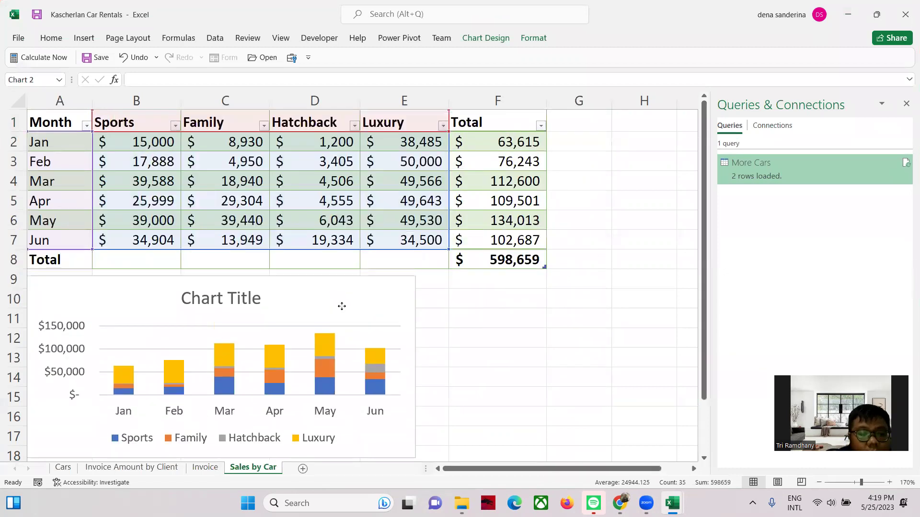
scroll(370, 329, down, 2)
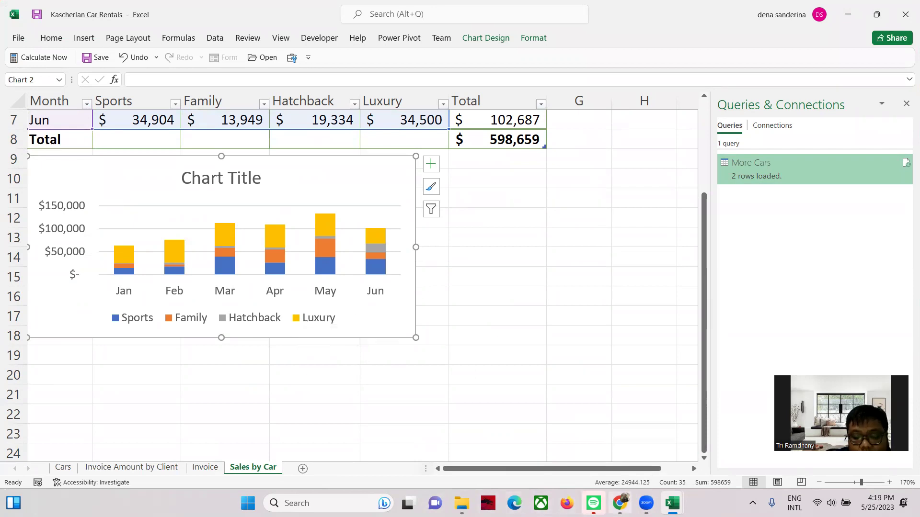
Check the Task 5 instructions in the Project 5 workbook and return to the Sales by Car worksheet.
mouse_move(672, 503)
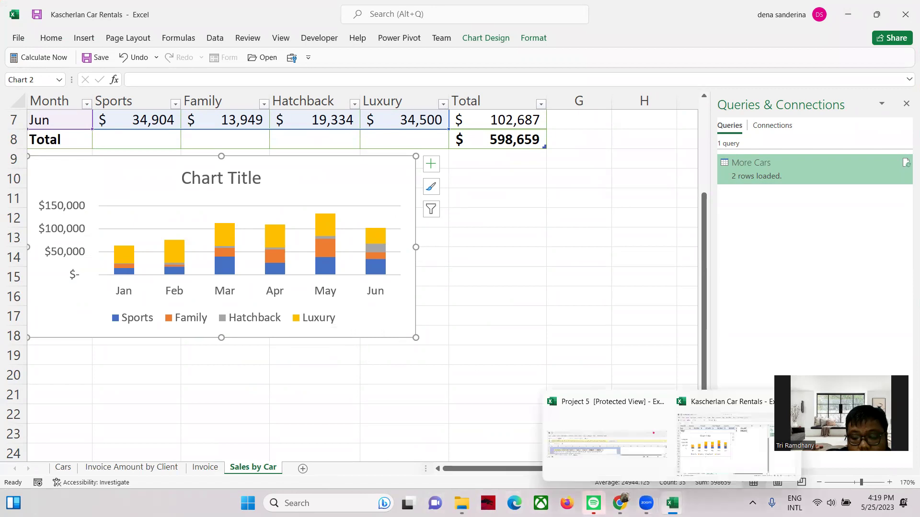
click(632, 465)
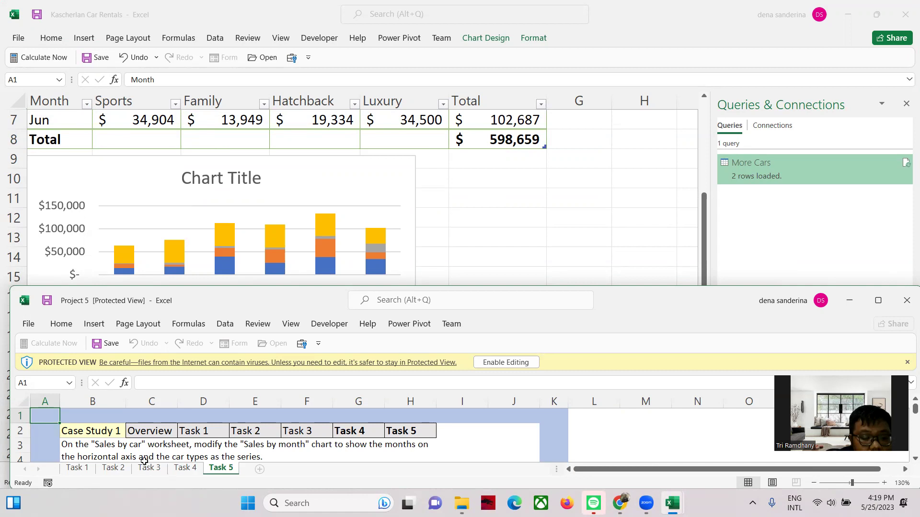
click(365, 218)
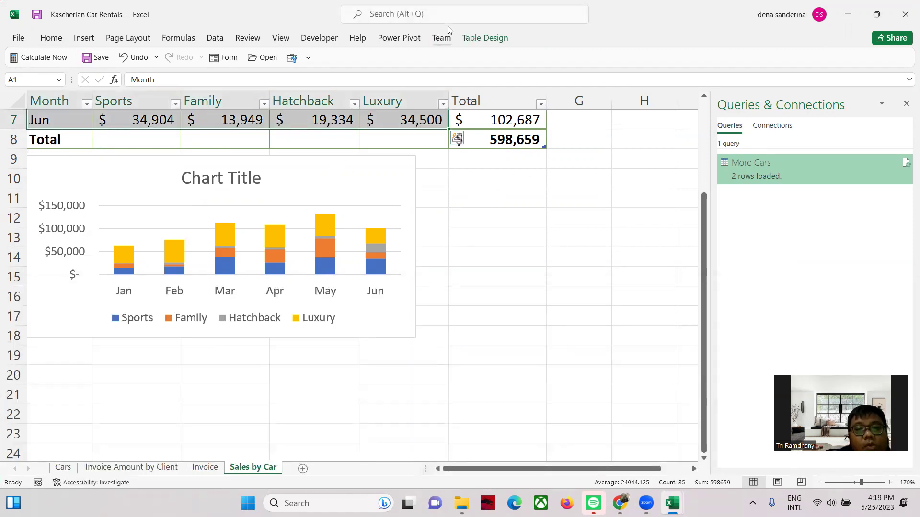
Switch the rows and columns of the new stacked column chart and bring the Task 5 instructions back into view.
click(485, 38)
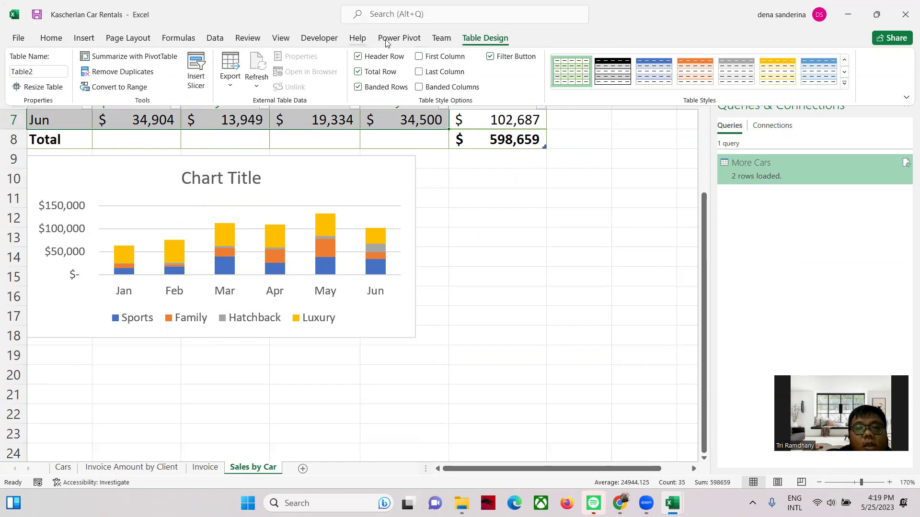
click(309, 217)
click(379, 175)
click(486, 38)
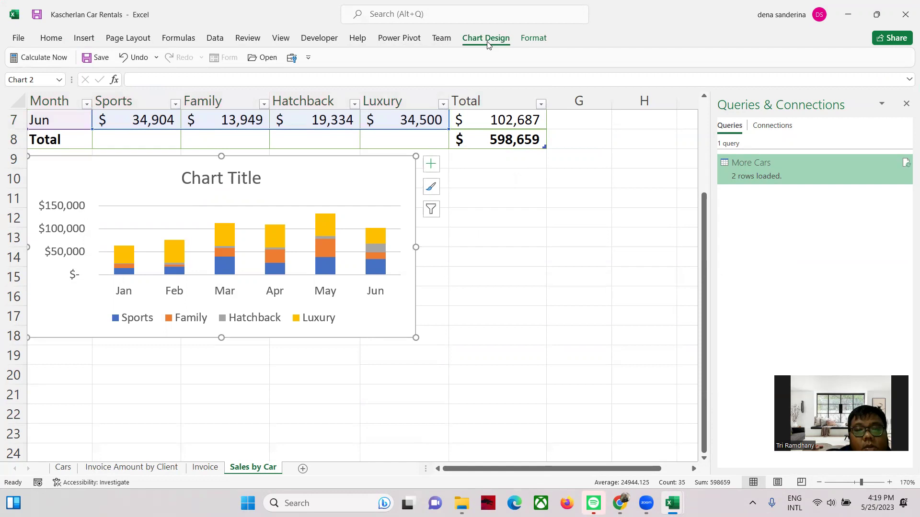
click(584, 80)
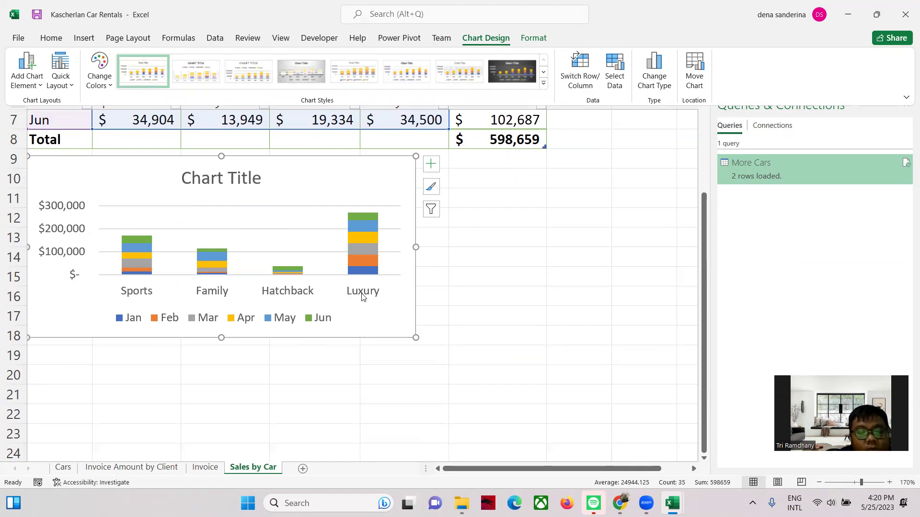
click(673, 503)
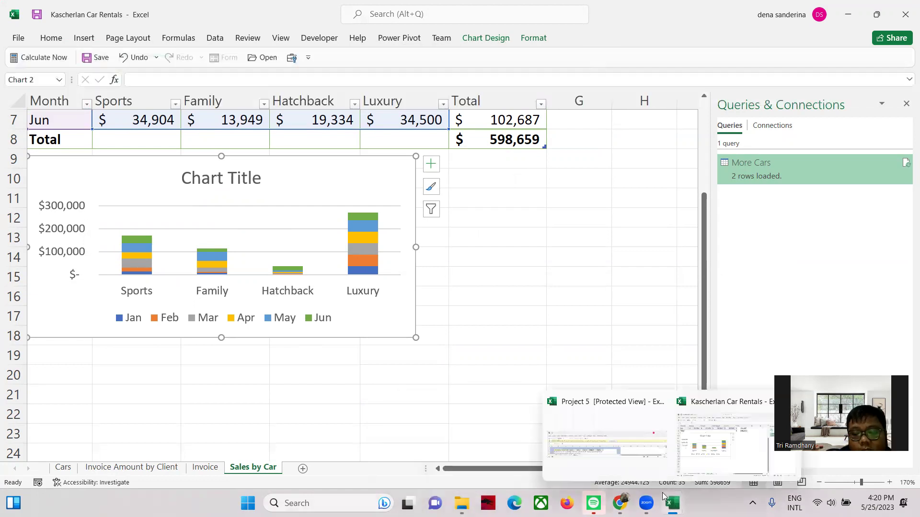
click(604, 466)
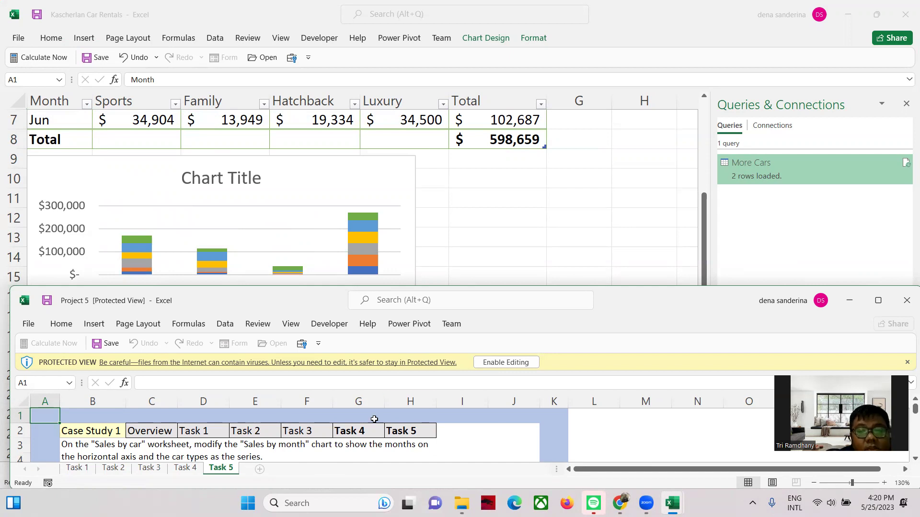
Switch the stacked column chart's rows and columns so the months form the horizontal axis and the car types the series.
click(440, 195)
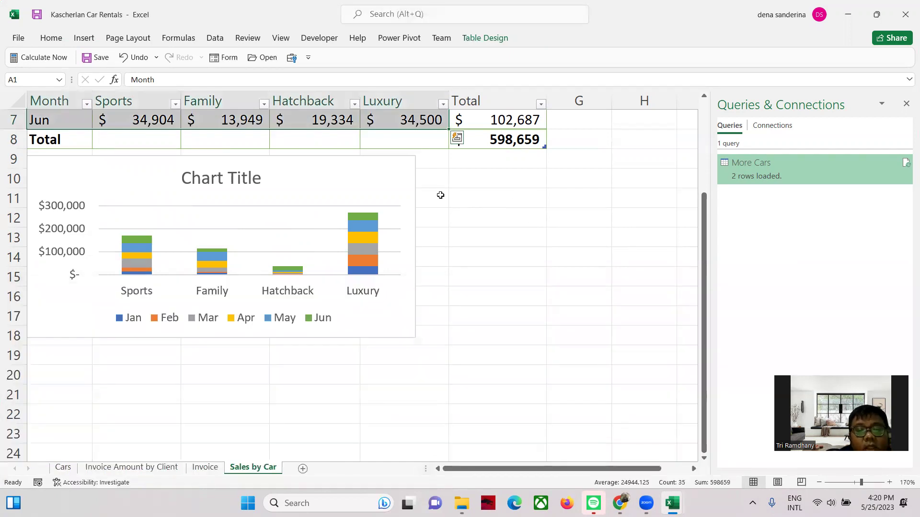
click(415, 189)
click(485, 38)
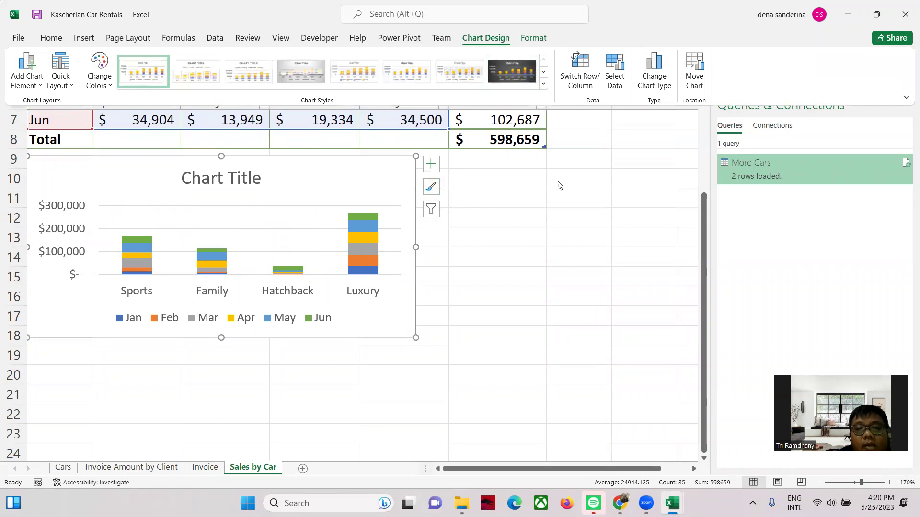
click(592, 72)
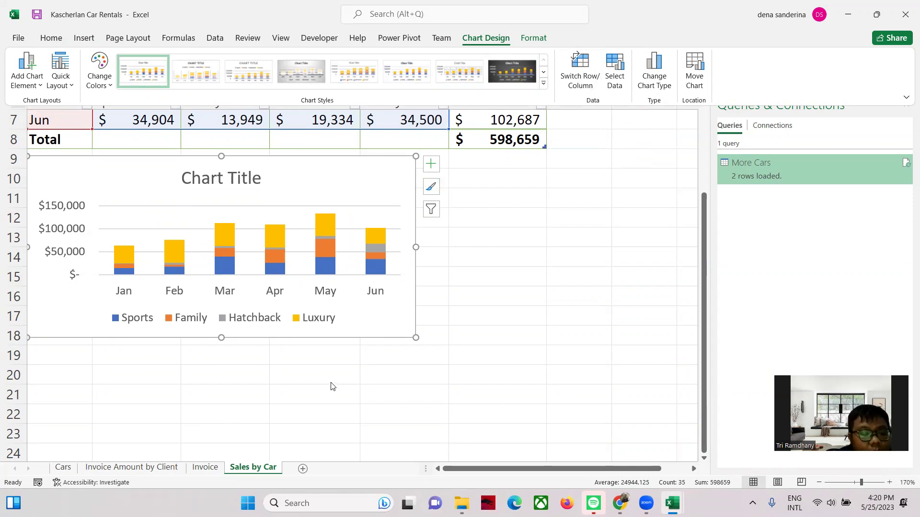
scroll(455, 228, up, 2)
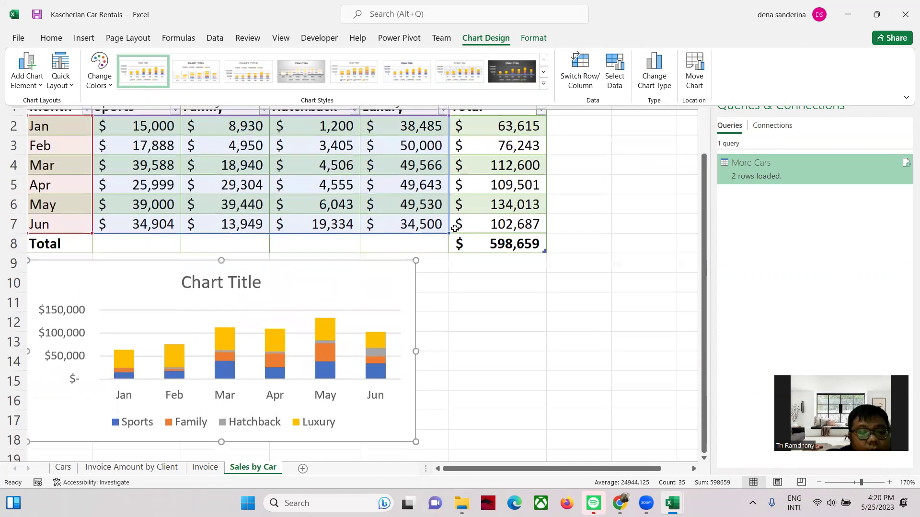
scroll(454, 229, down, 2)
Close the Kascherlan Car Rentals workbook without saving, and close the Project 5 instructions workbook.
click(906, 15)
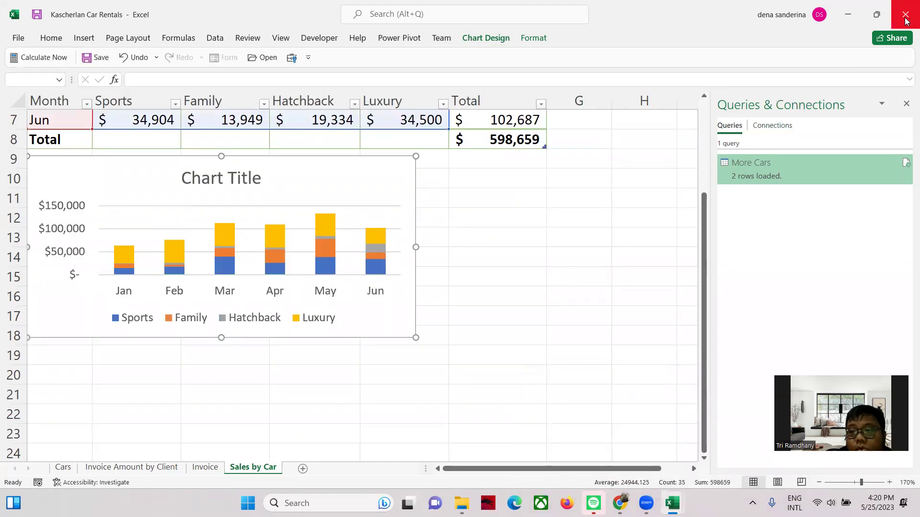
click(445, 275)
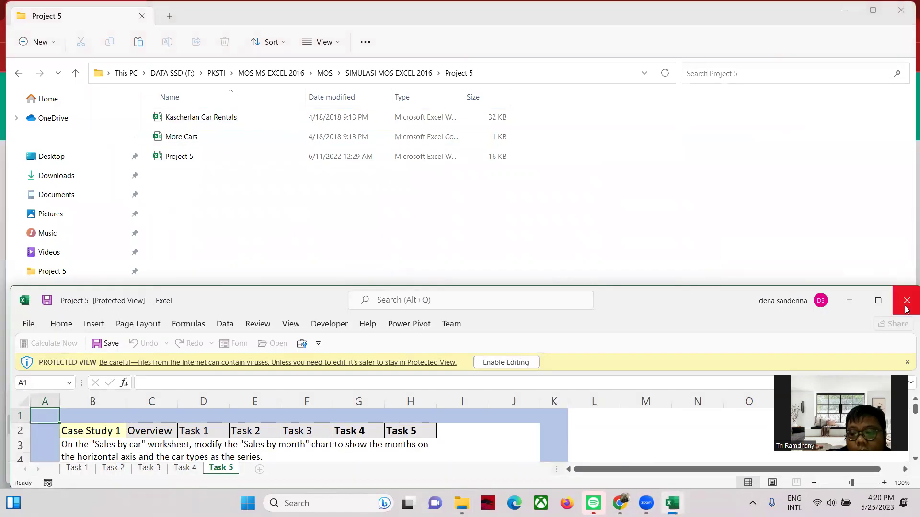
click(907, 300)
Open the Project 6 workbook and the Faculty Contact List-Case 6 data file from the Project 6 folder.
click(17, 74)
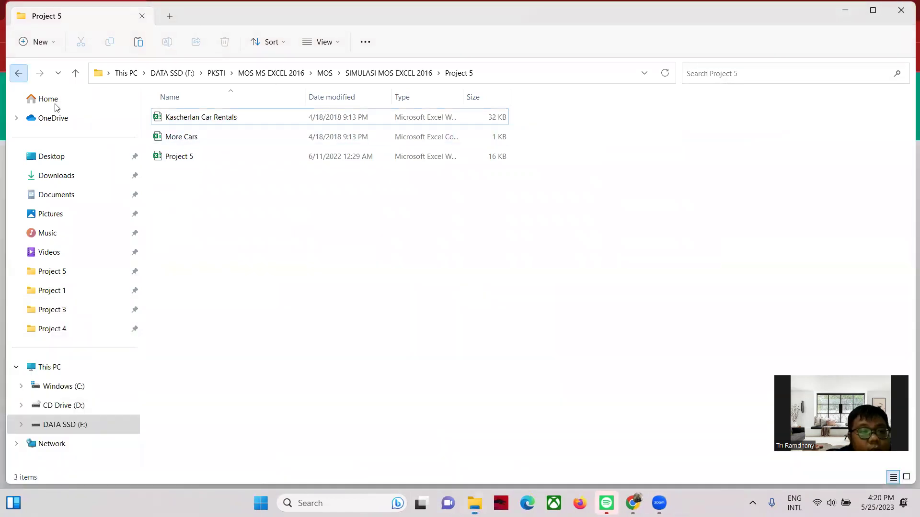
double_click(179, 214)
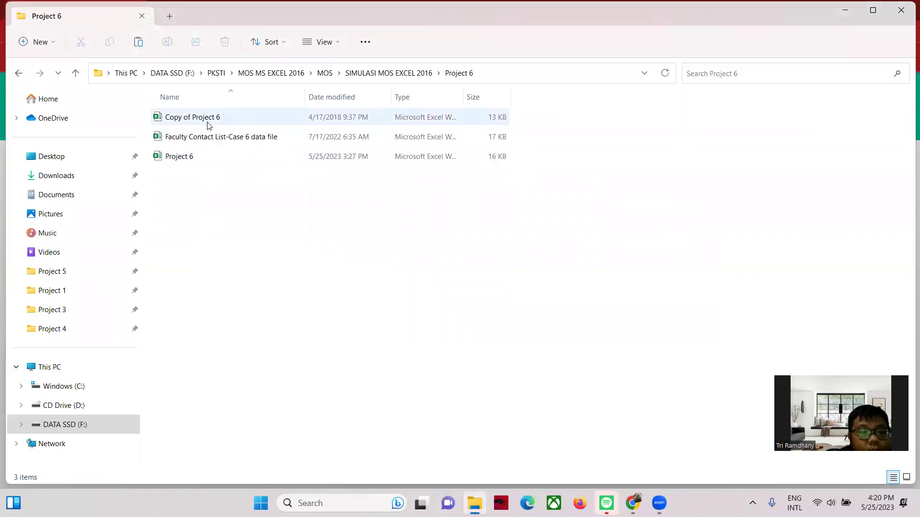
double_click(190, 156)
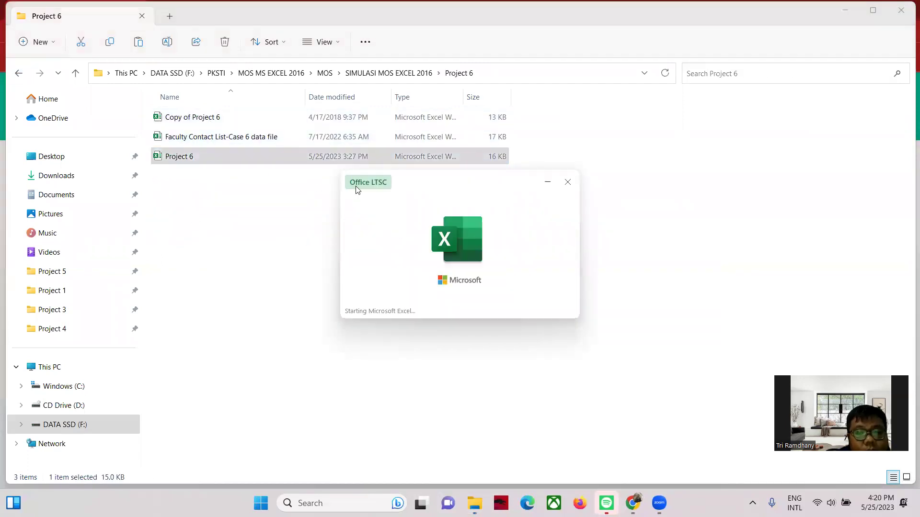
click(266, 142)
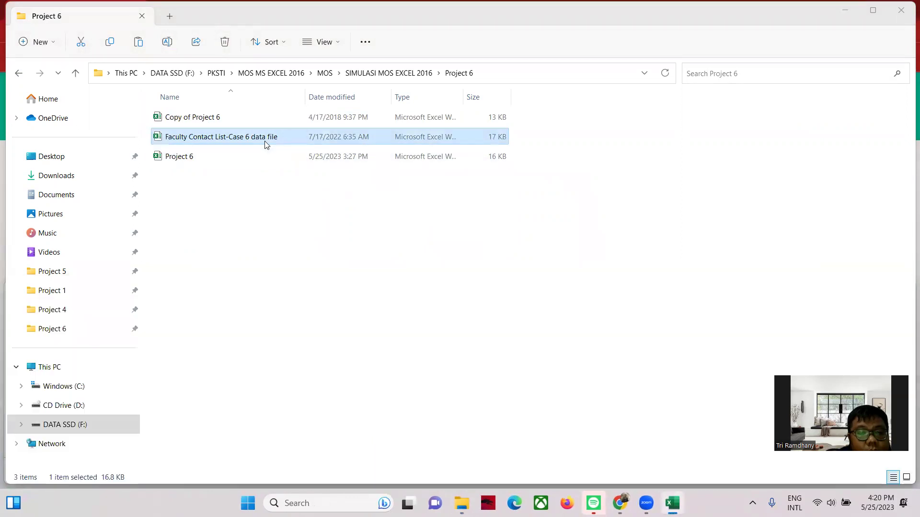
double_click(265, 141)
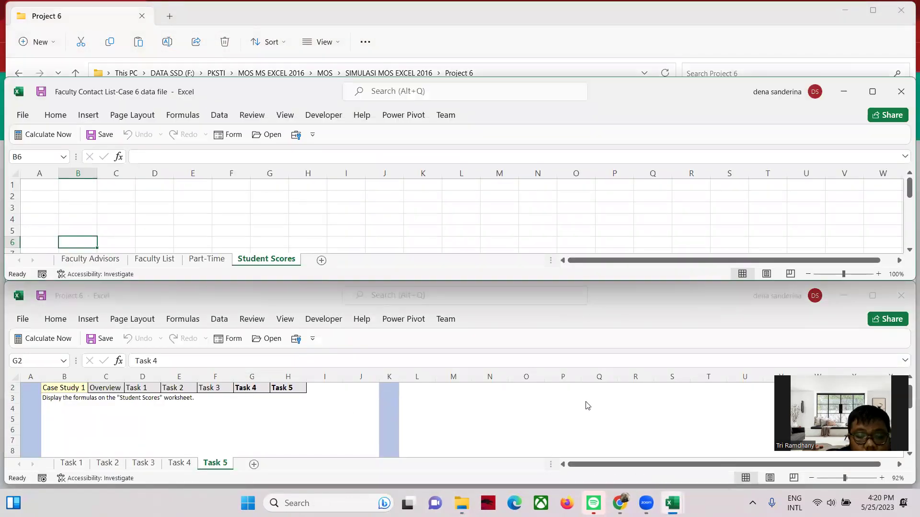
Show the Task 1 instructions in the Project 6 workbook and go to the Faculty Advisors worksheet of the data file.
click(72, 463)
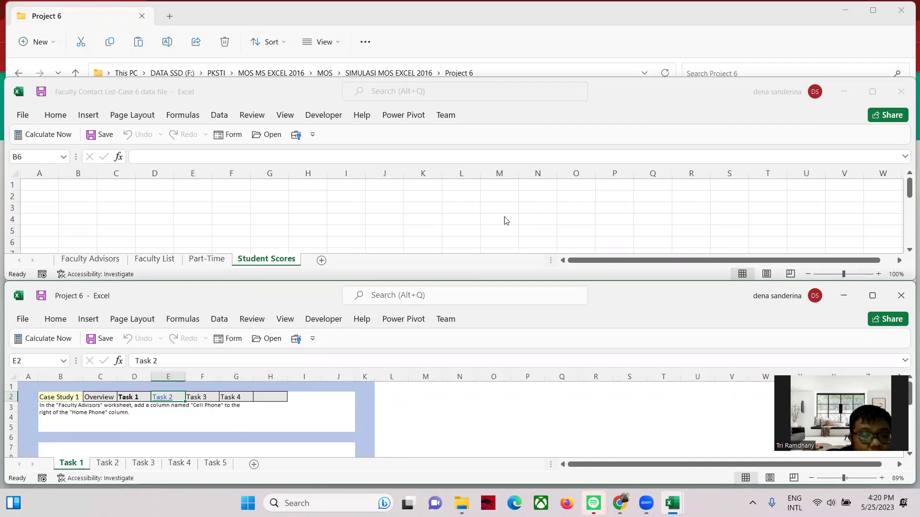
click(158, 260)
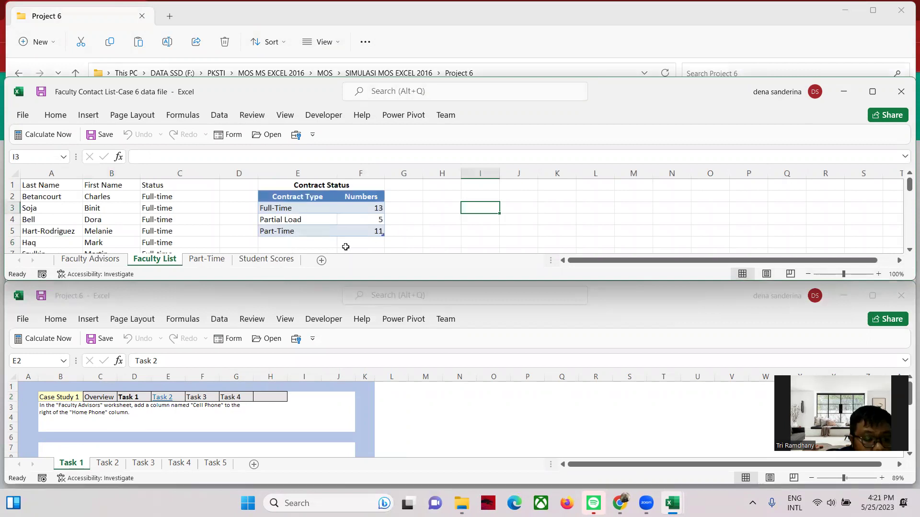
click(119, 259)
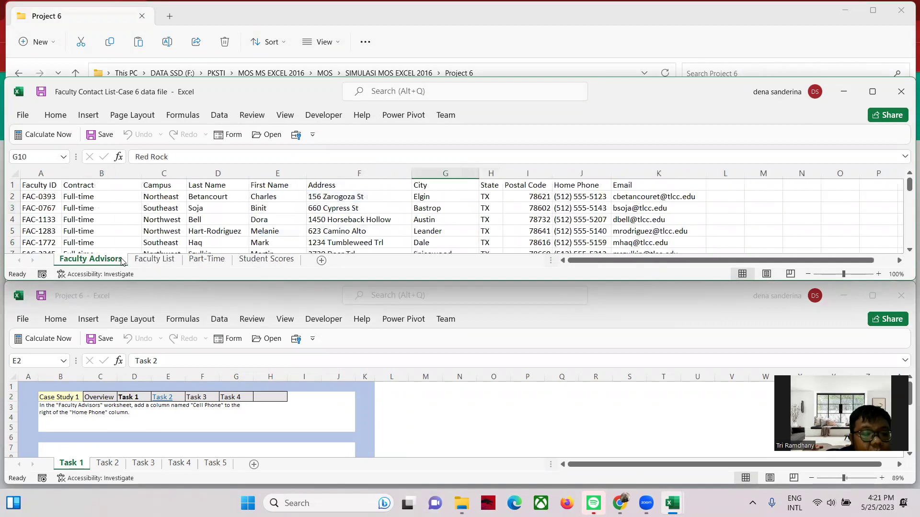
Insert a column named Cell Phone between the Home Phone and Email columns on the Faculty Advisors worksheet.
click(529, 186)
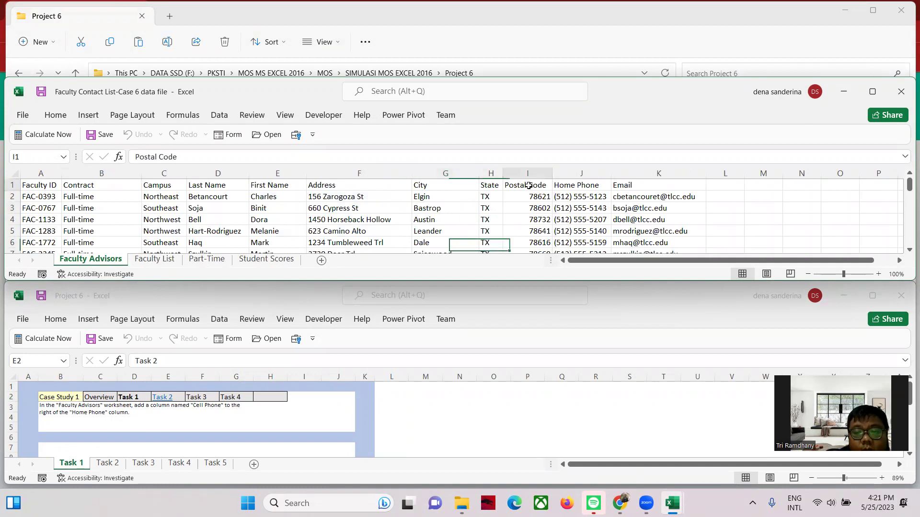
click(574, 185)
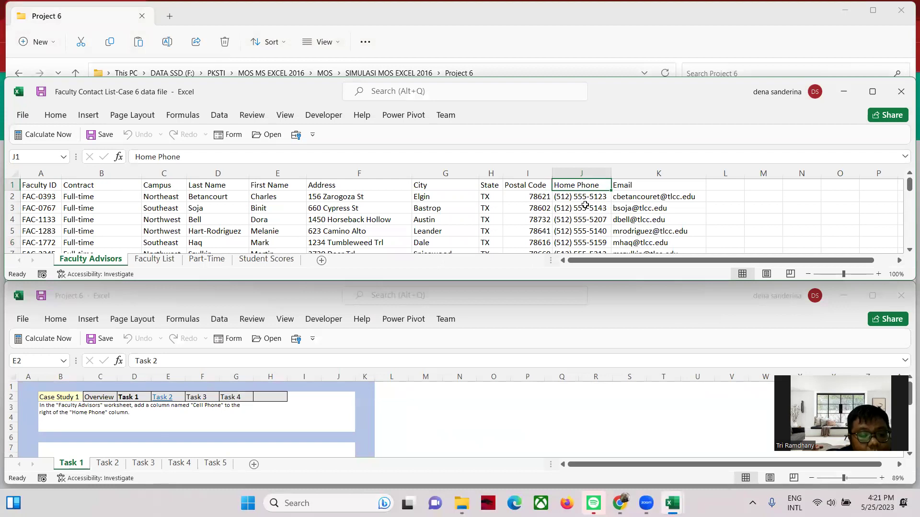
click(627, 174)
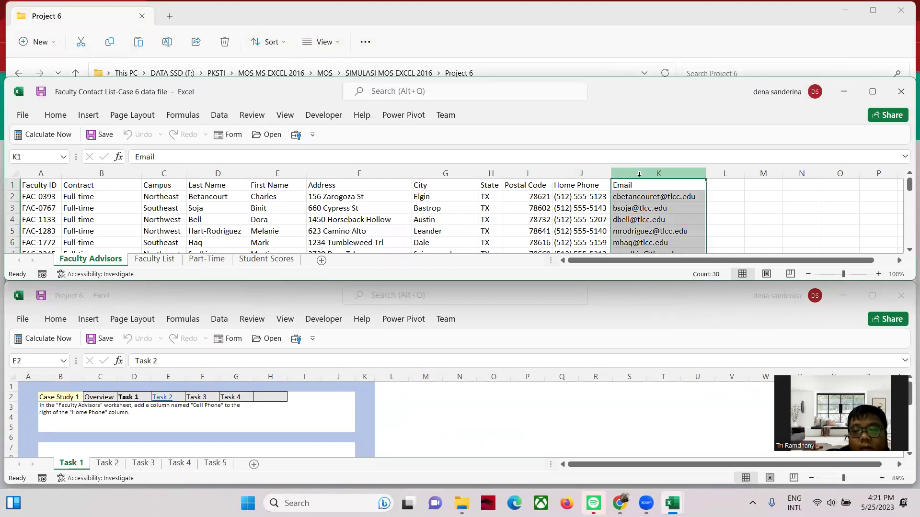
right_click(641, 176)
click(670, 278)
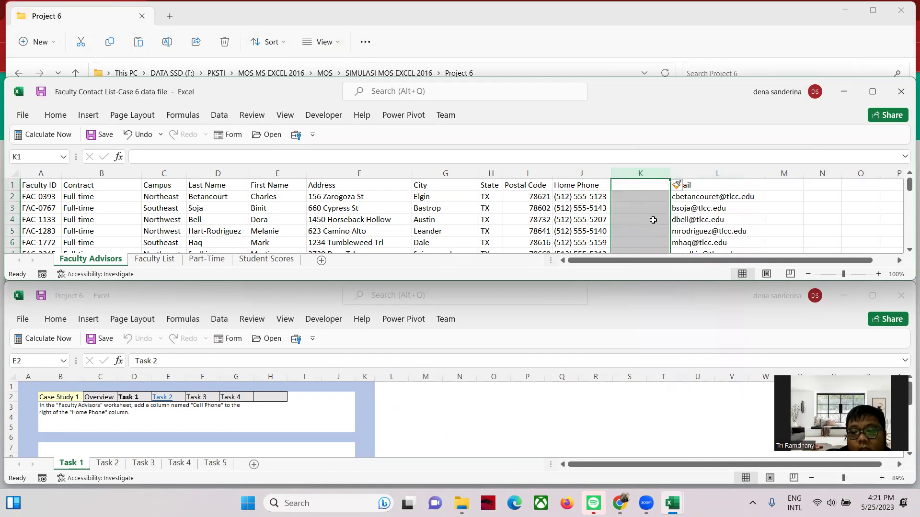
drag(645, 189, 644, 190)
text(Cell Phone)
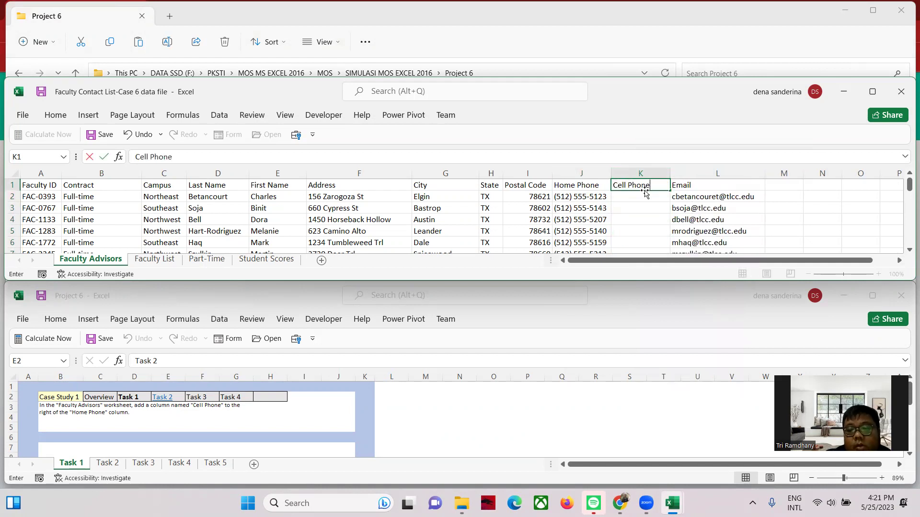
key(Return)
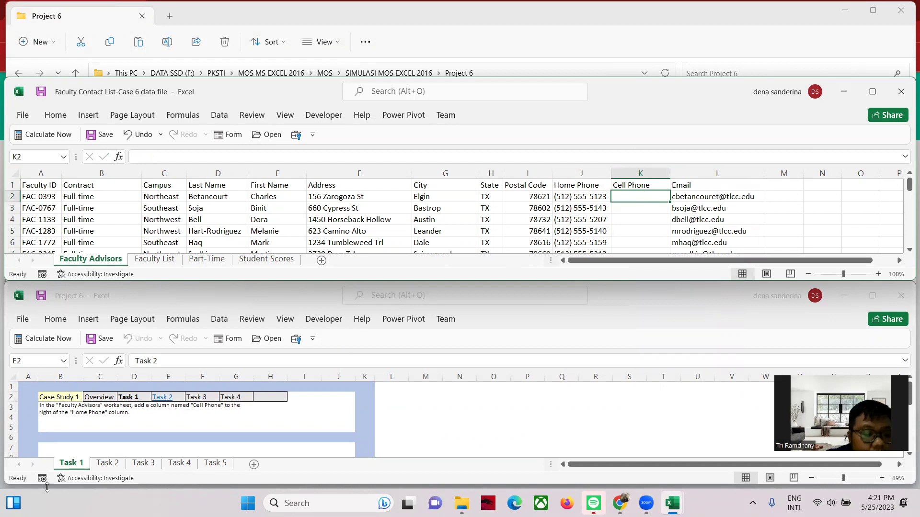
Following the Task 2 instructions, convert the Contract Status table on the Faculty List worksheet to a normal range, keeping its formatting.
click(106, 464)
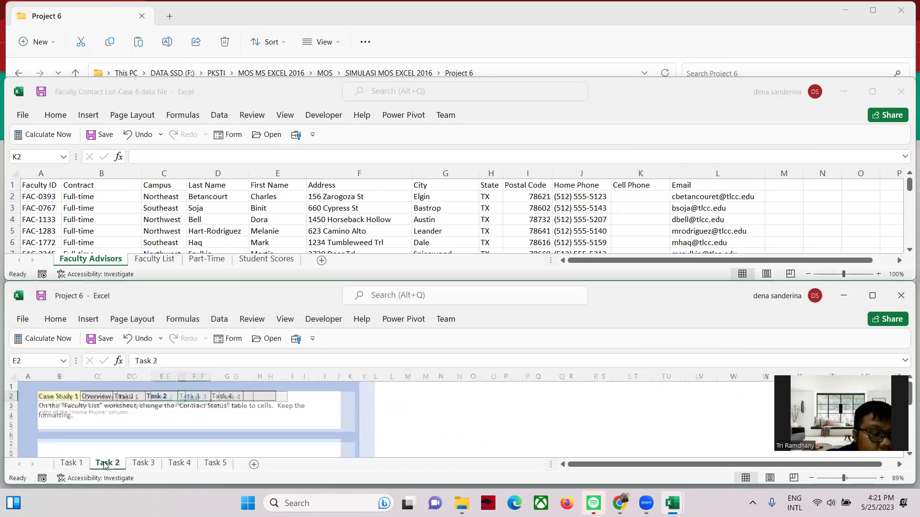
click(157, 259)
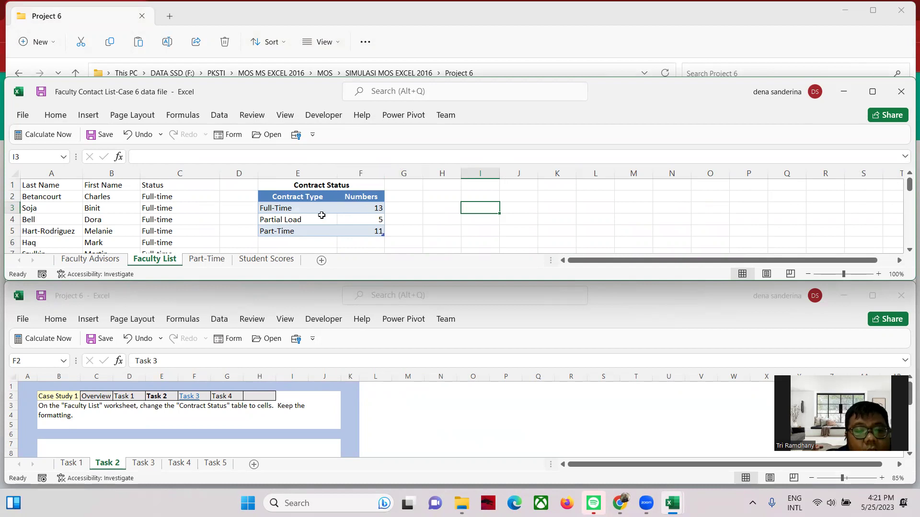
click(322, 217)
click(483, 115)
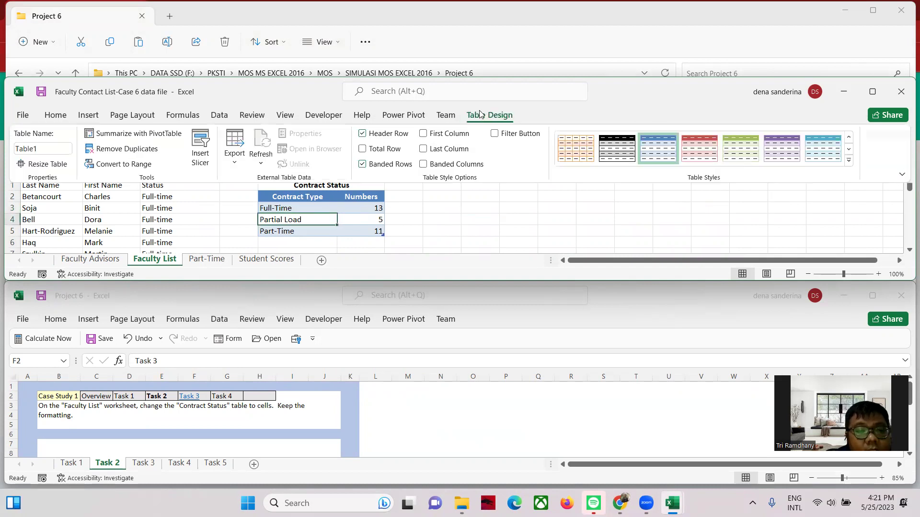
click(124, 164)
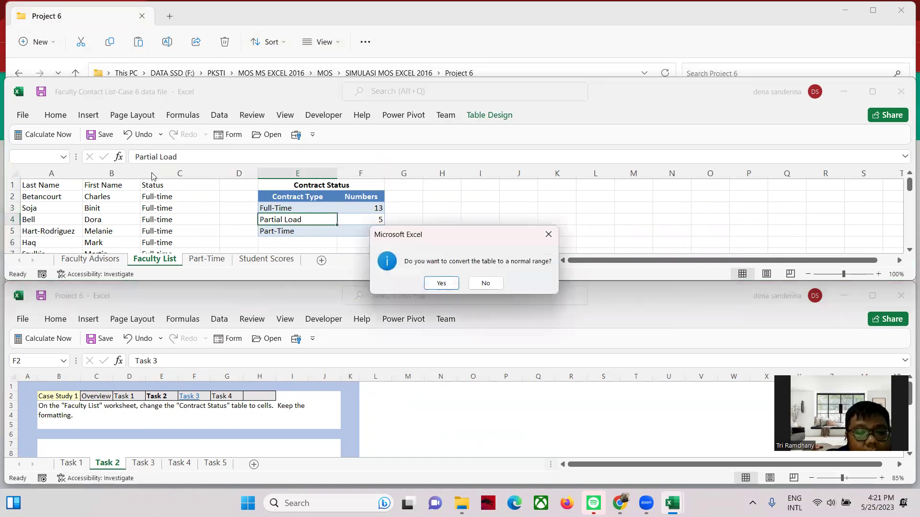
click(439, 283)
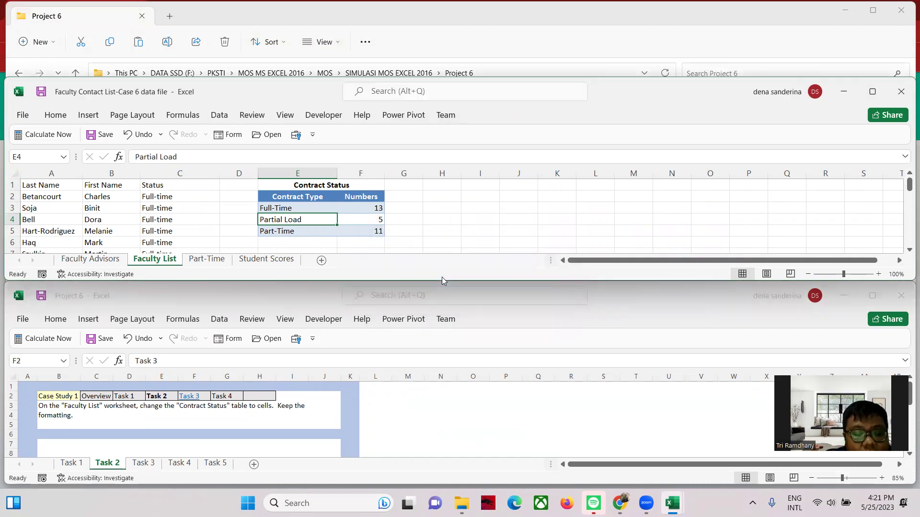
Show the Task 3 instructions in the Project 6 workbook and enlarge the sheet's zoom to 112%.
click(149, 463)
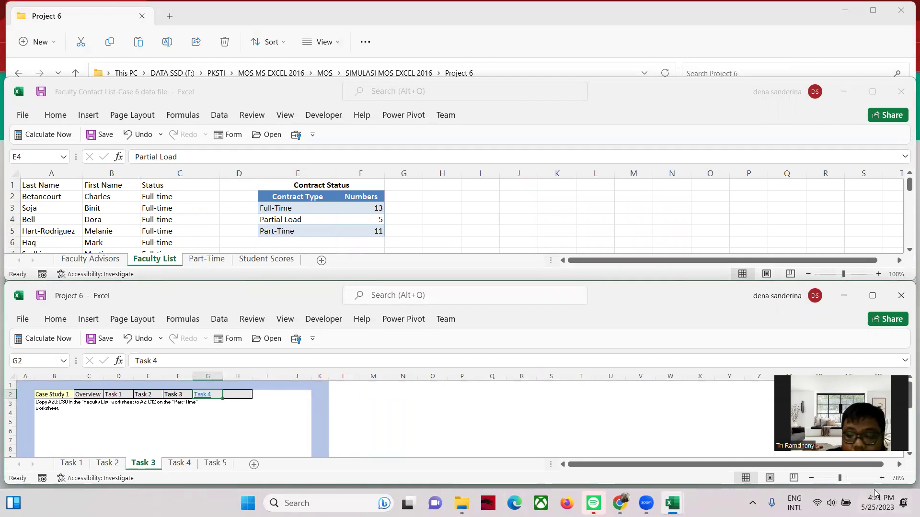
click(847, 478)
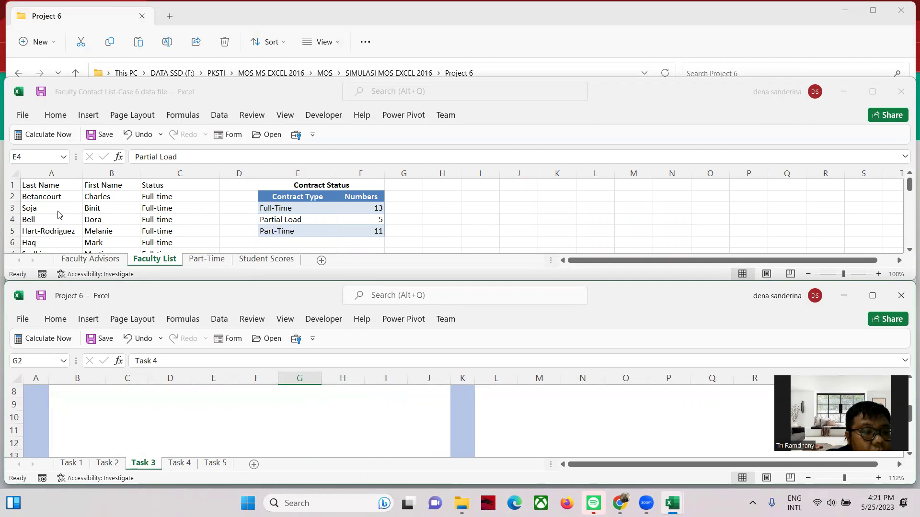
click(31, 157)
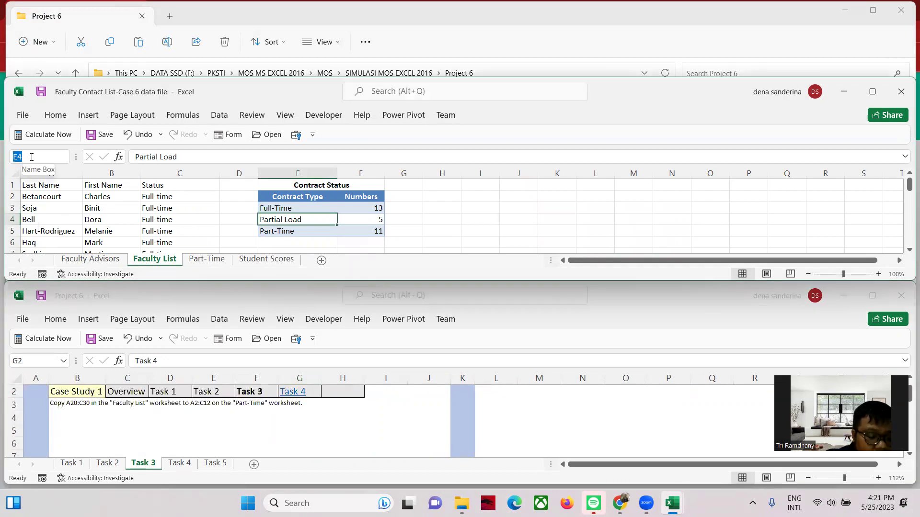
text(a)
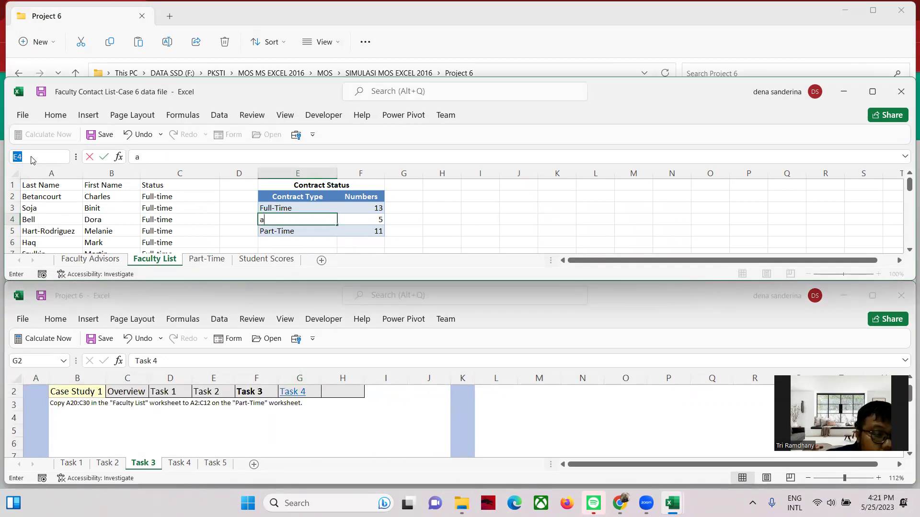
text(a)
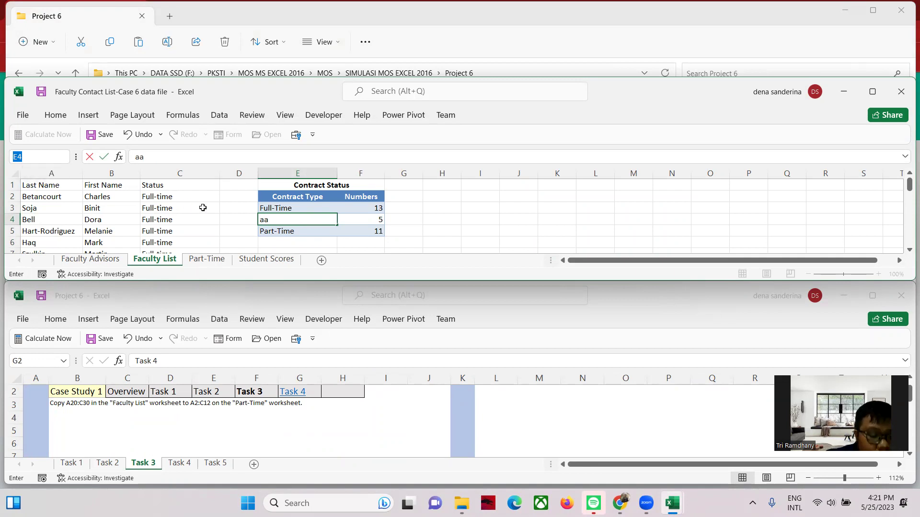
key(Escape)
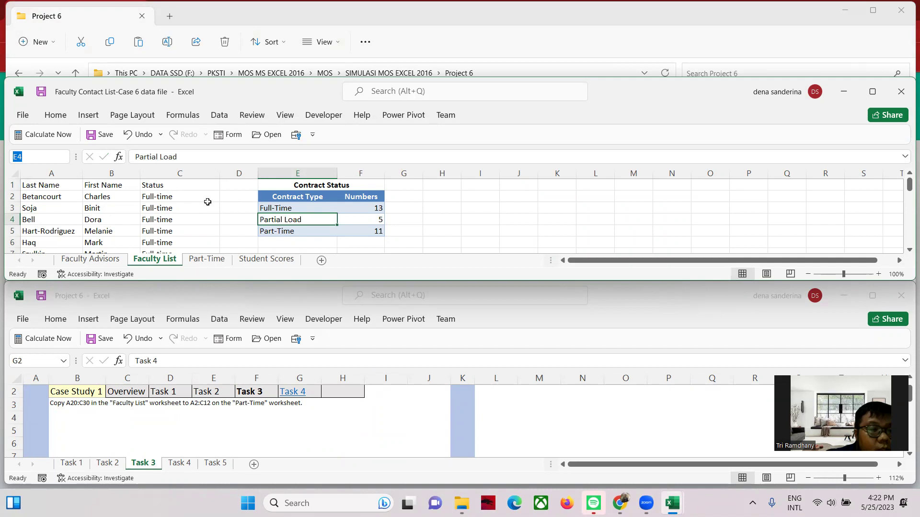
Copy the range A20:C30 on the Faculty List worksheet.
click(178, 219)
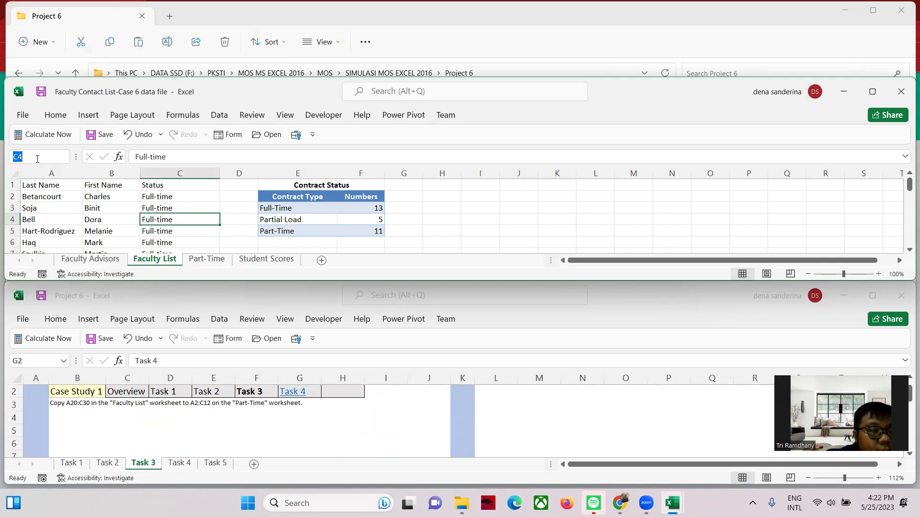
text(a20:c30)
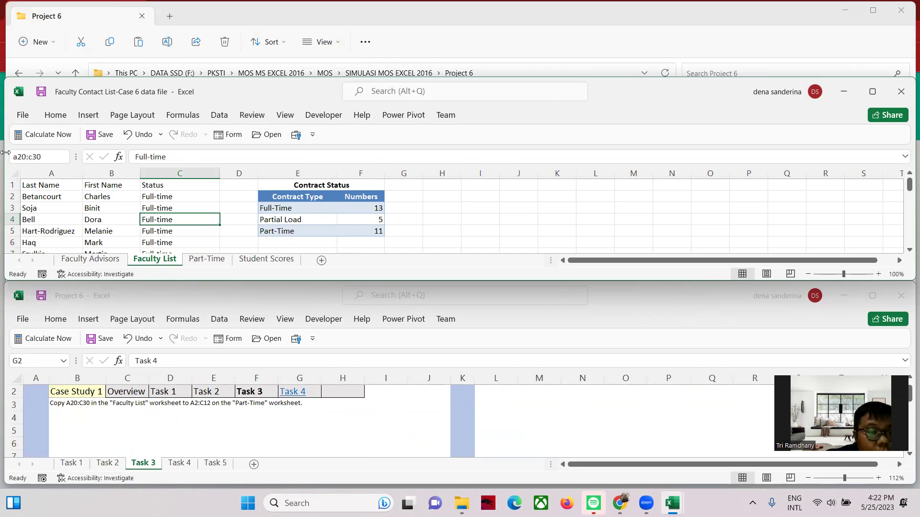
key(Return)
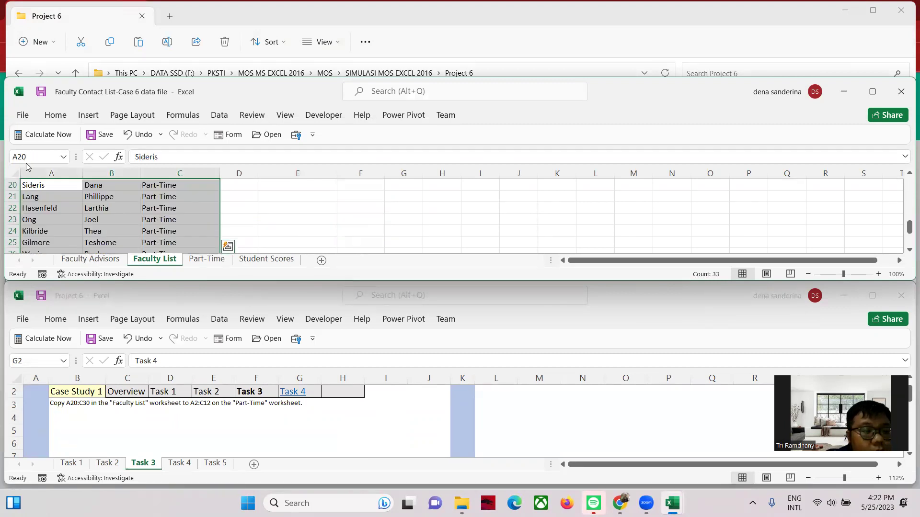
scroll(105, 231, down, 2)
scroll(105, 231, up, 1)
right_click(106, 231)
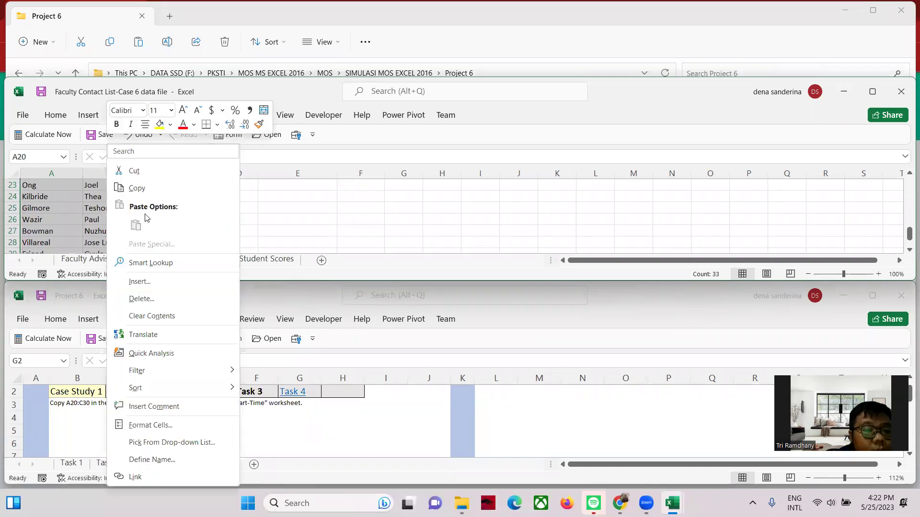
click(144, 188)
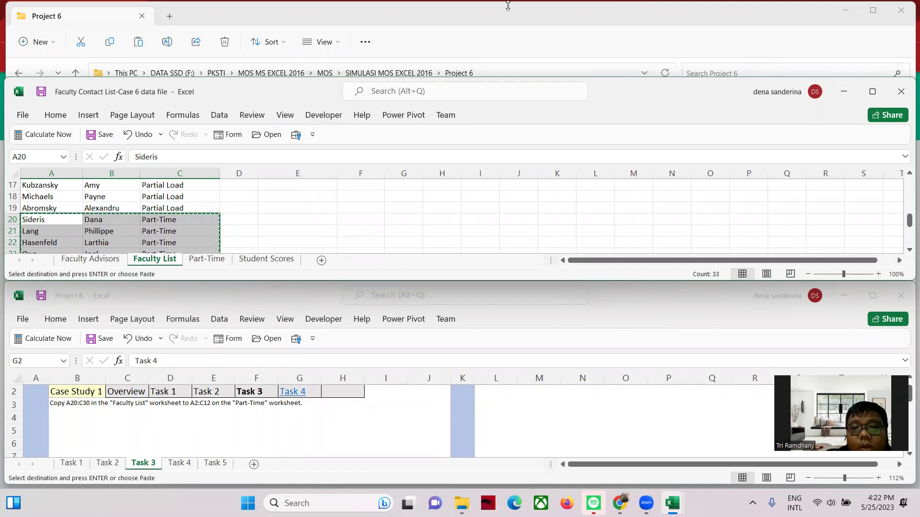
right_click(175, 223)
click(205, 188)
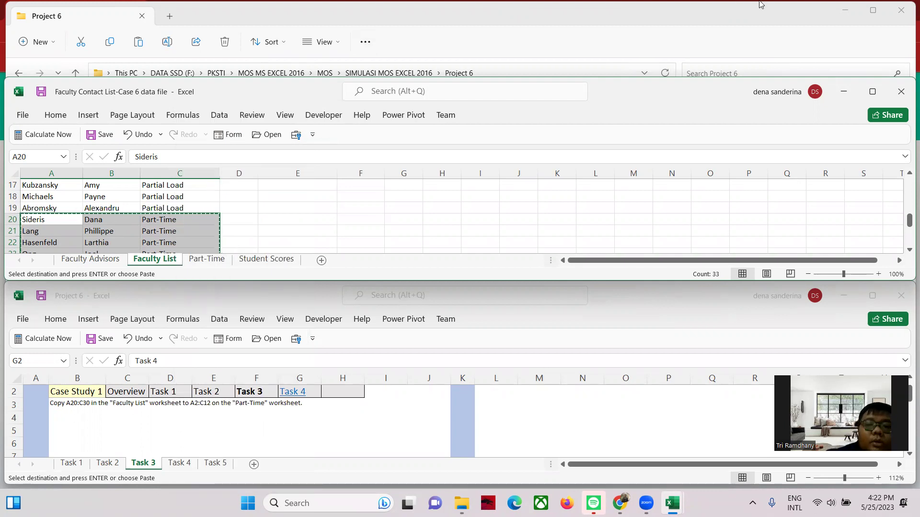
click(646, 503)
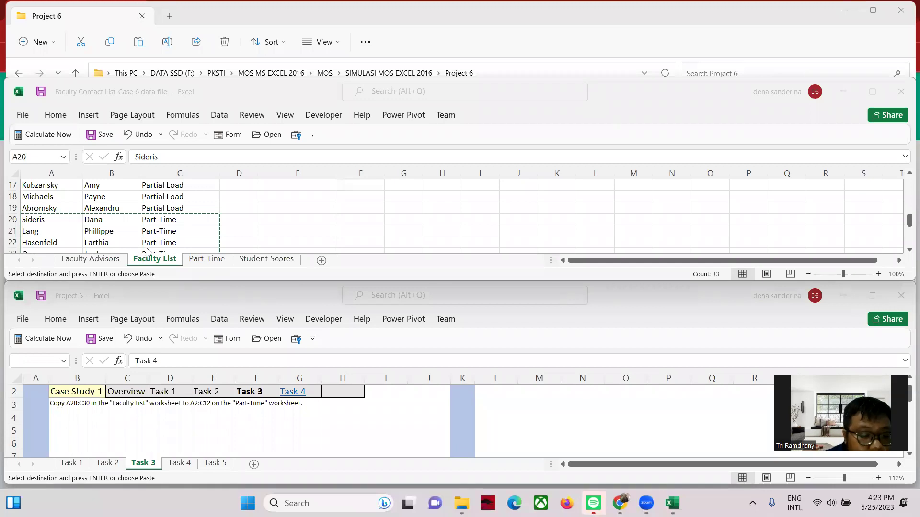
Paste the copied rows at cell A2 of the Part-Time worksheet, keeping the source formatting.
click(222, 261)
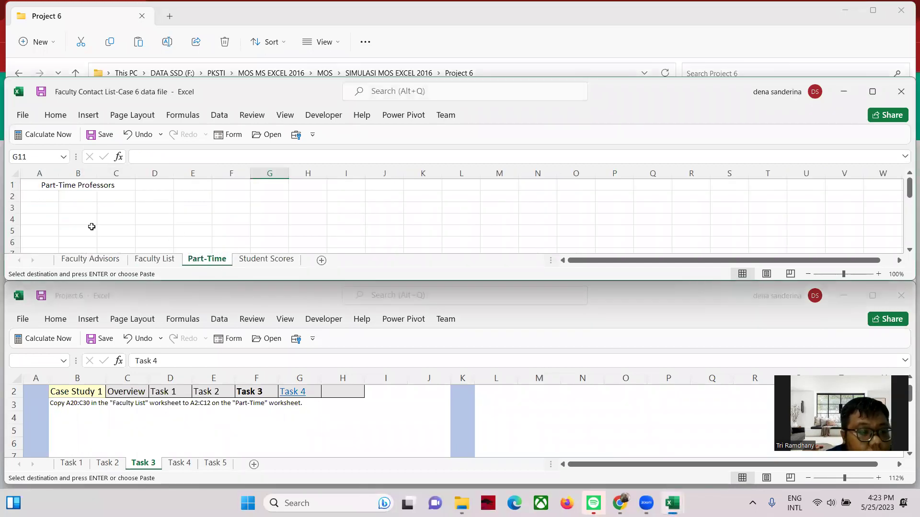
click(47, 198)
right_click(48, 198)
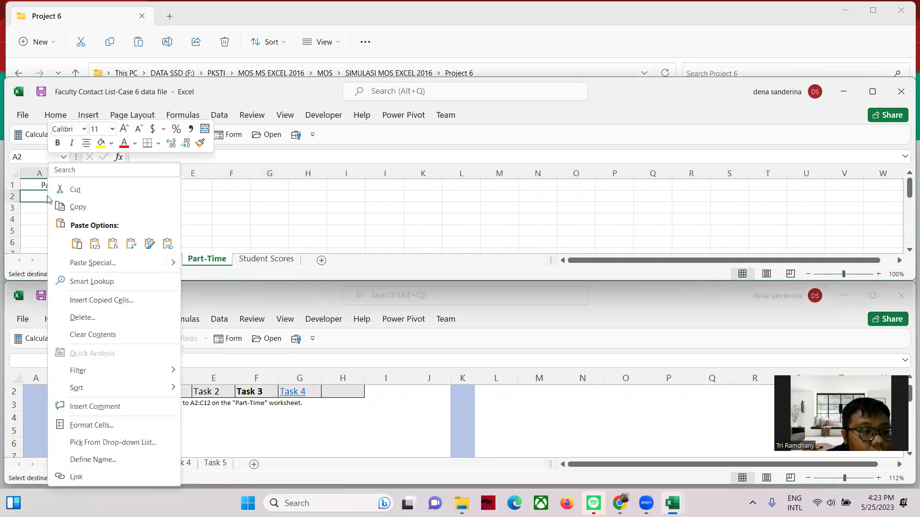
click(76, 243)
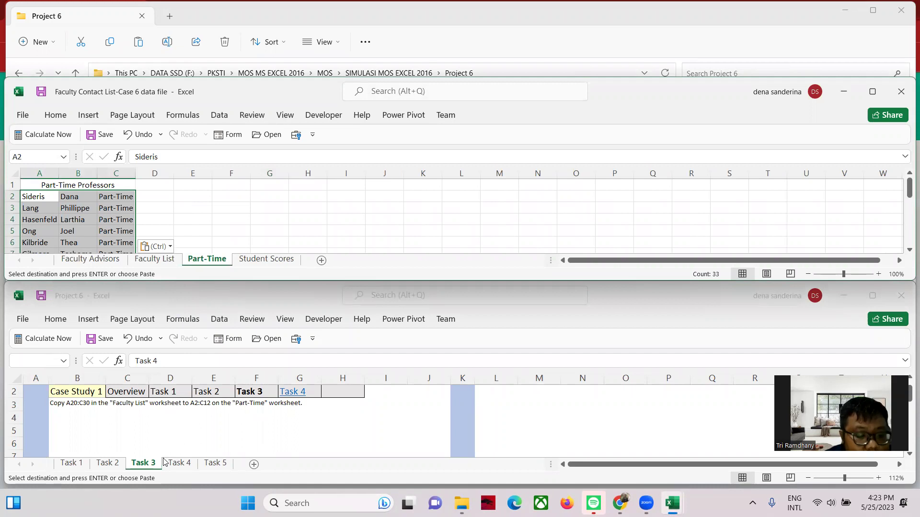
Show the Task 4 instructions in the Project 6 workbook and return to the Contract Status data on the Faculty List worksheet.
click(179, 462)
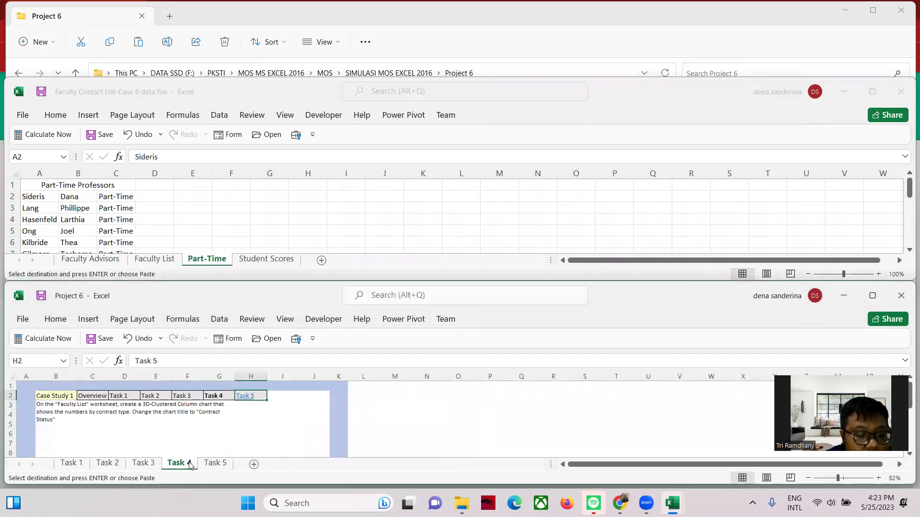
click(158, 259)
click(158, 259)
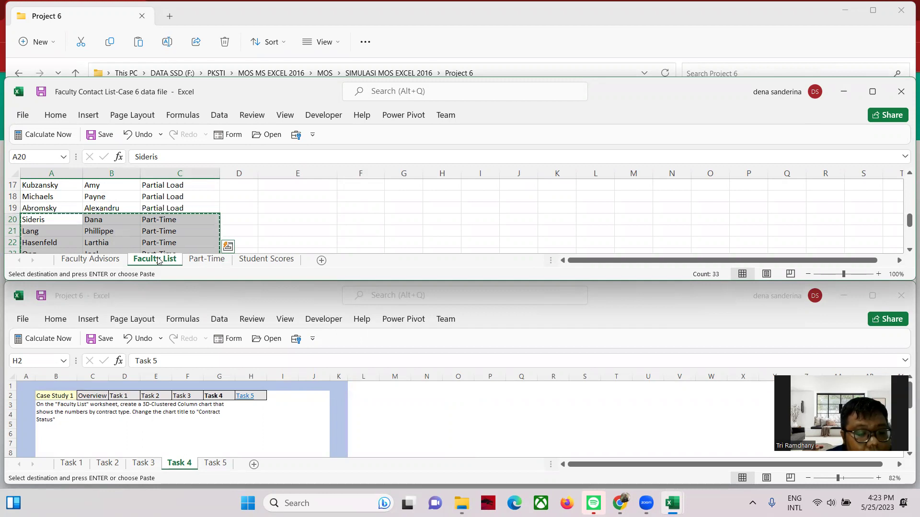
scroll(459, 211, up, 5)
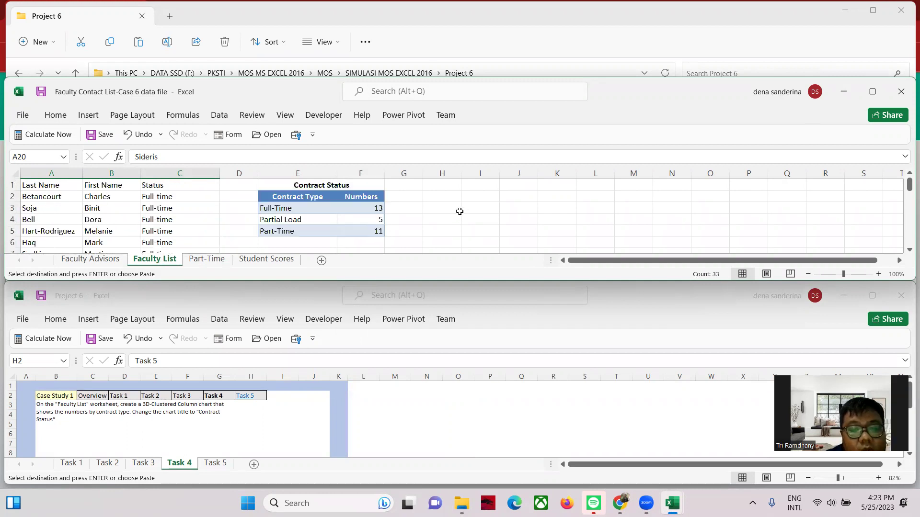
Create a 3-D Clustered Column chart from the contract types and numbers in E2:F5 on the Faculty List worksheet.
click(286, 198)
drag(286, 197, 370, 231)
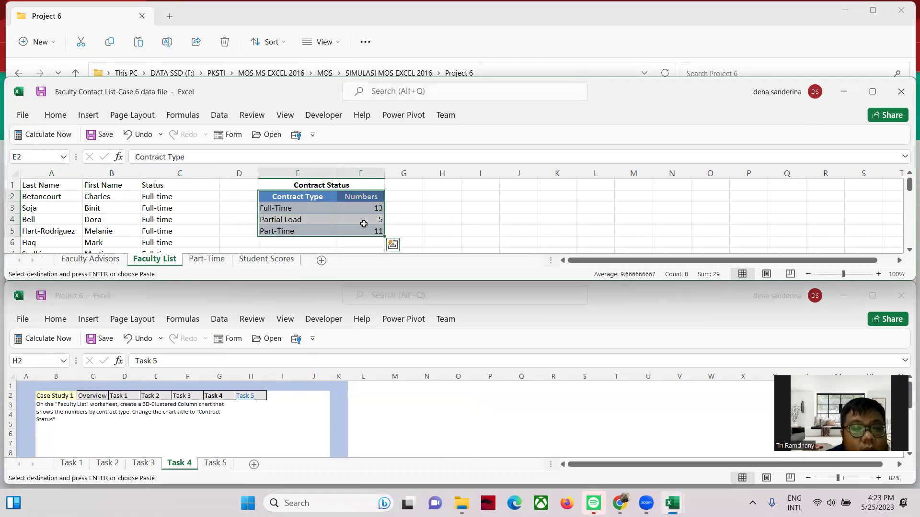
click(88, 115)
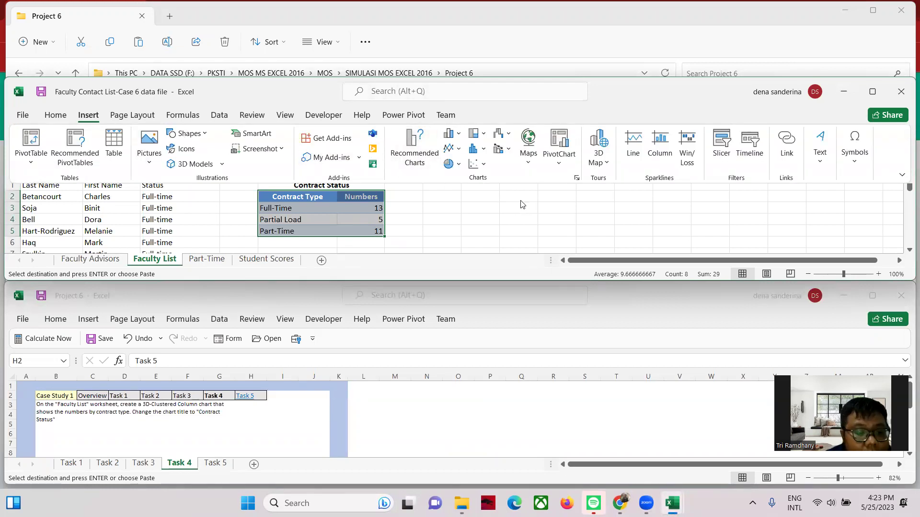
click(457, 138)
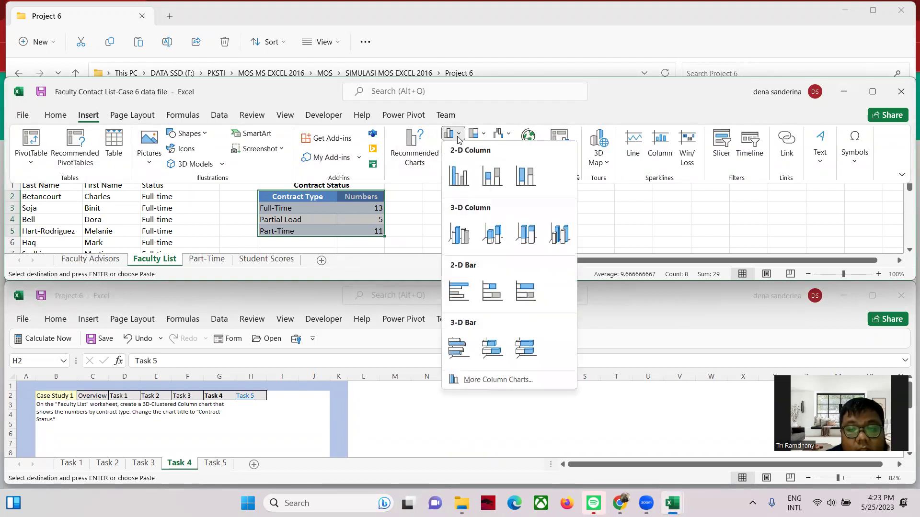
click(455, 236)
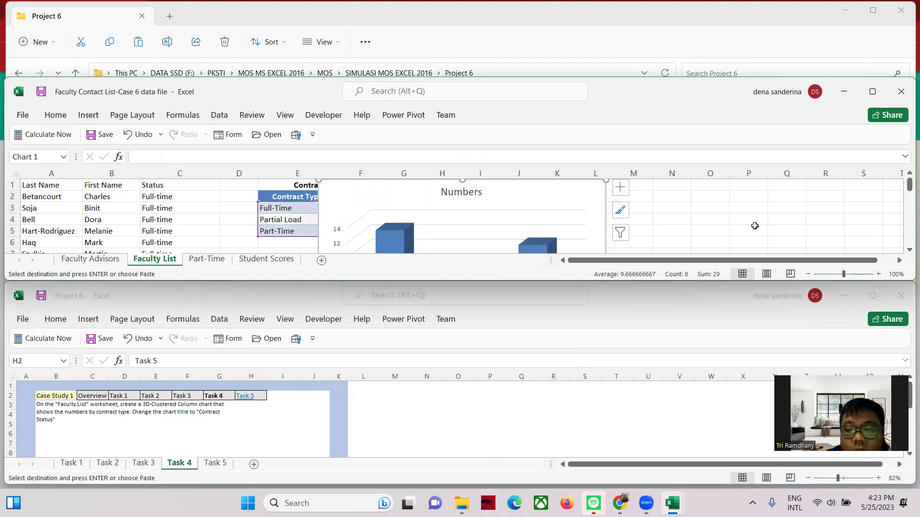
Enlarge the data file window upwards and downwards, and move the chart directly below the Contract Status range.
drag(692, 85, 691, 38)
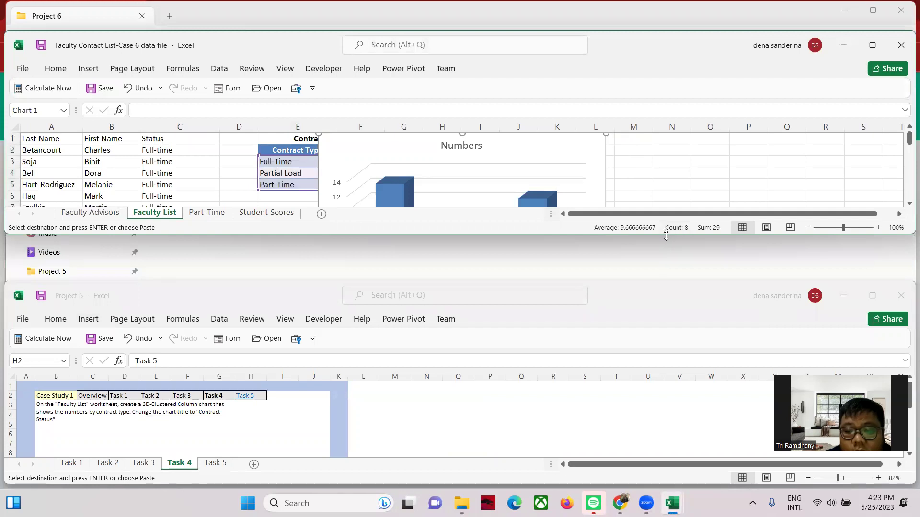
drag(677, 350, 676, 349)
mouse_move(557, 146)
mouse_down()
mouse_move(493, 195)
mouse_move(489, 211)
mouse_up()
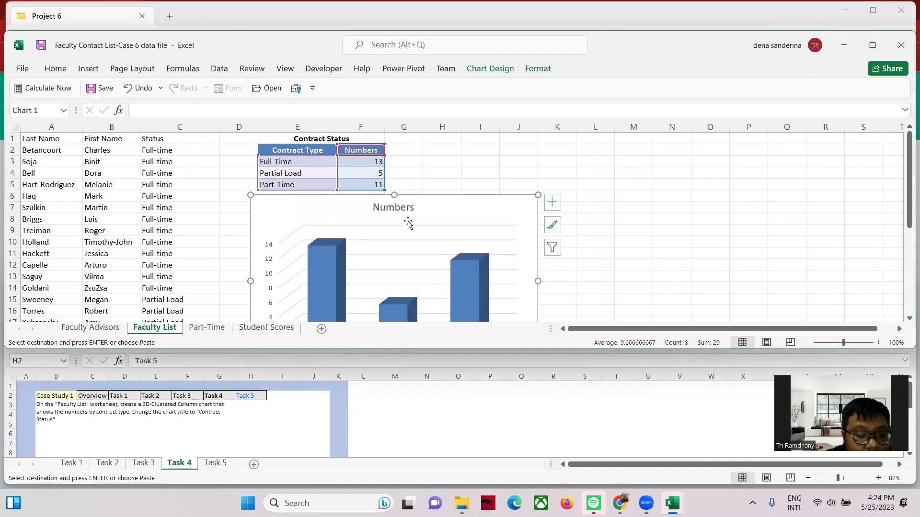
Change the chart title to "Contract Status".
click(395, 207)
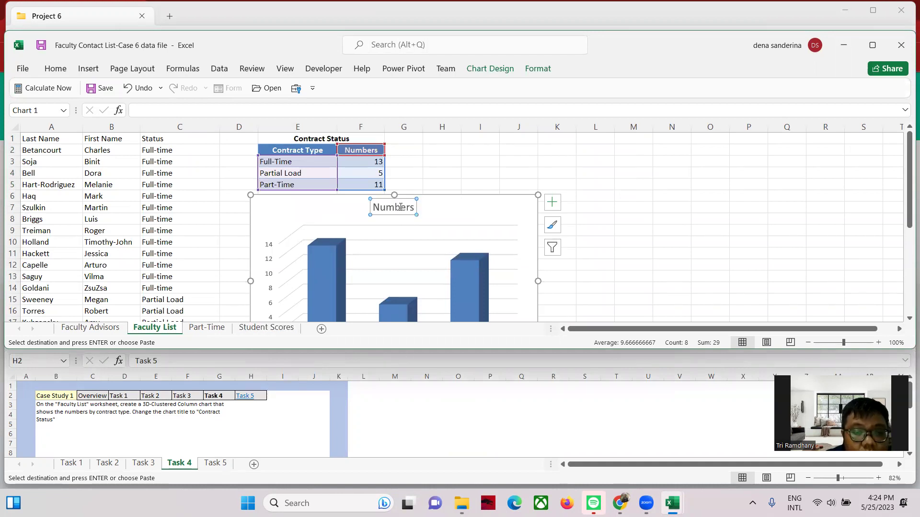
click(410, 208)
drag(415, 210, 407, 209)
key(ctrl+z)
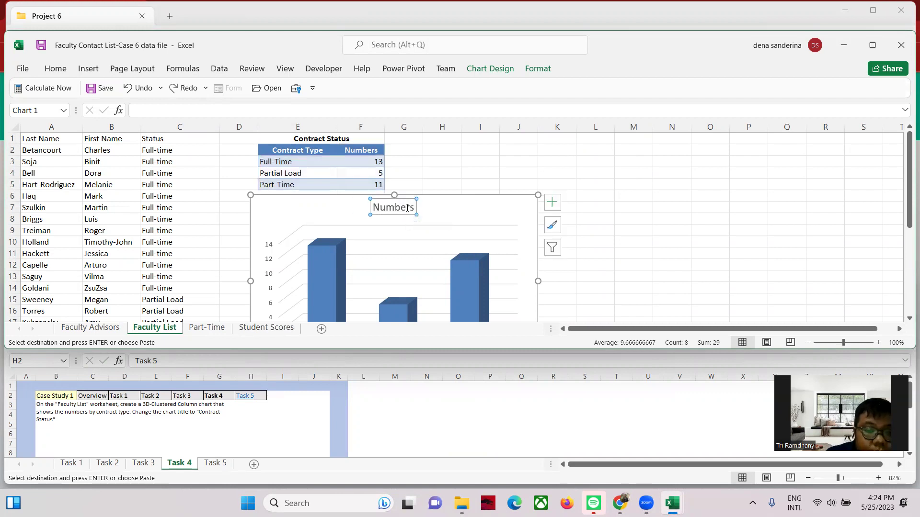
click(396, 207)
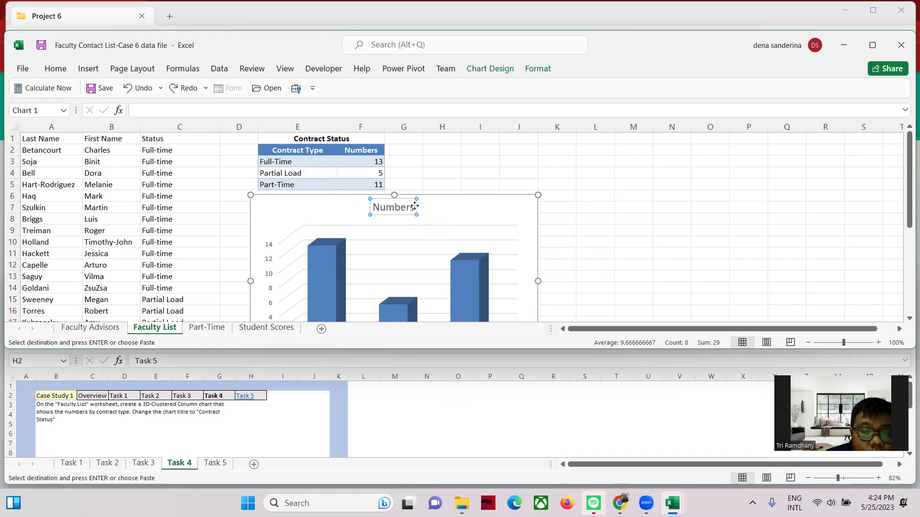
double_click(394, 208)
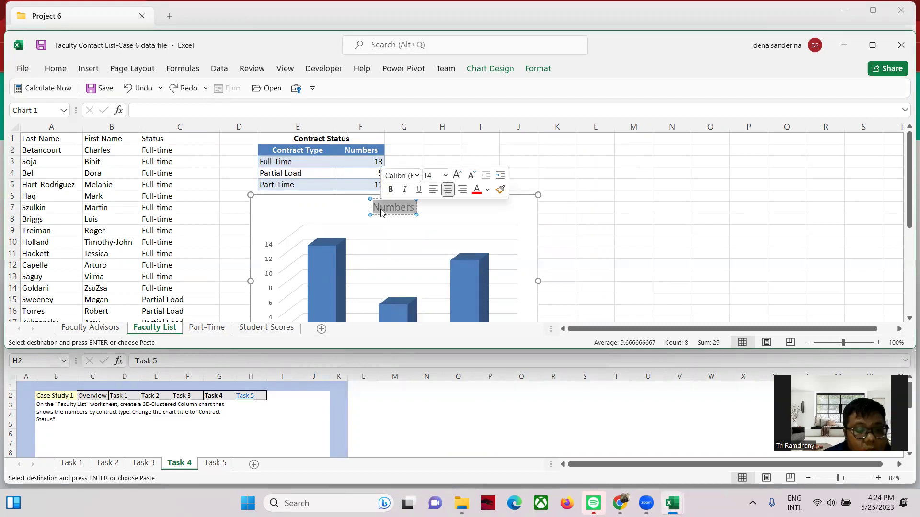
text(Co)
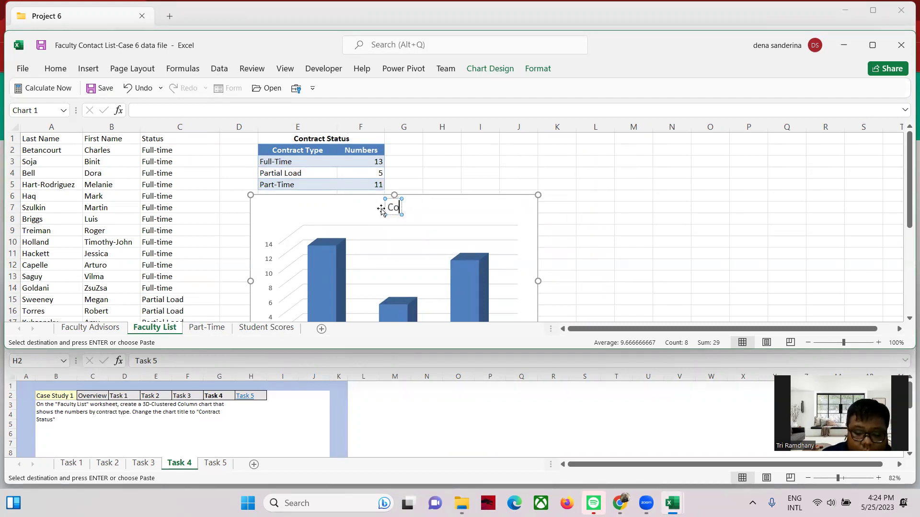
text(ntract)
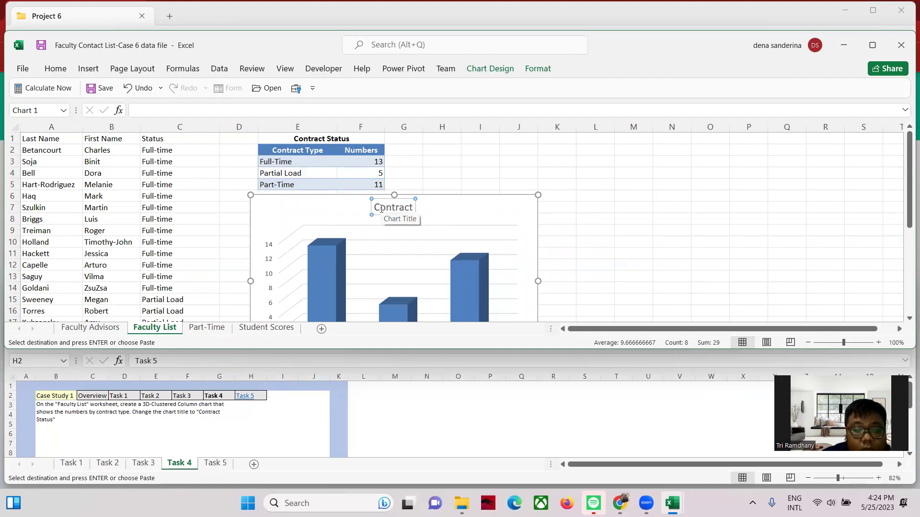
text( Sta)
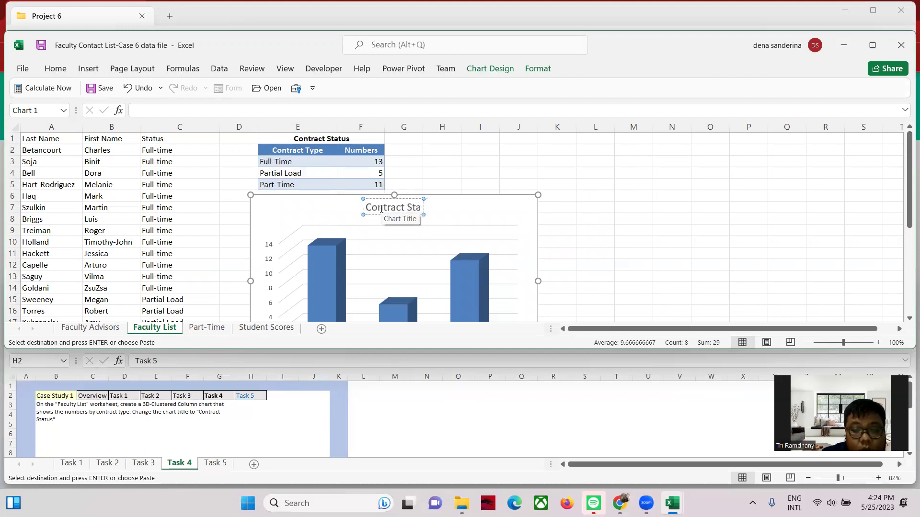
text(tus)
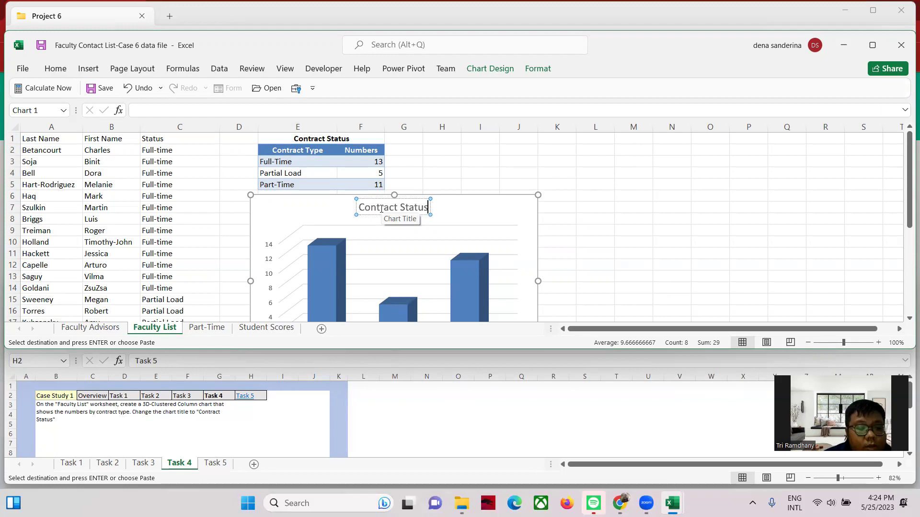
click(590, 195)
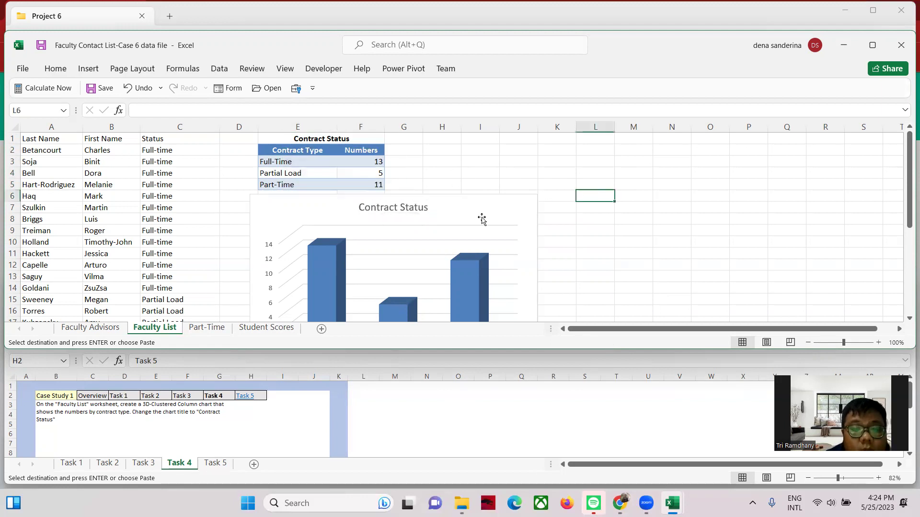
Following the Task 5 instructions in the Project 6 workbook, display the formulas on the Student Scores worksheet of the data file.
click(219, 468)
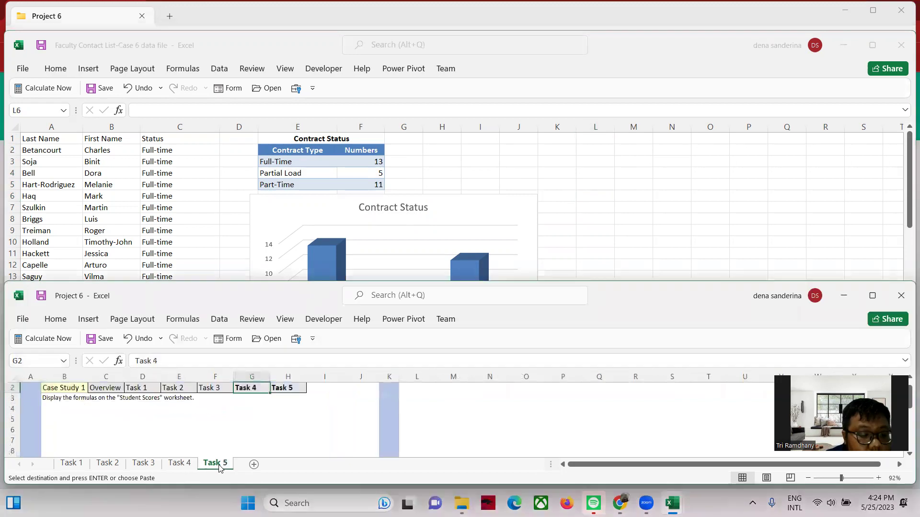
click(575, 187)
click(265, 328)
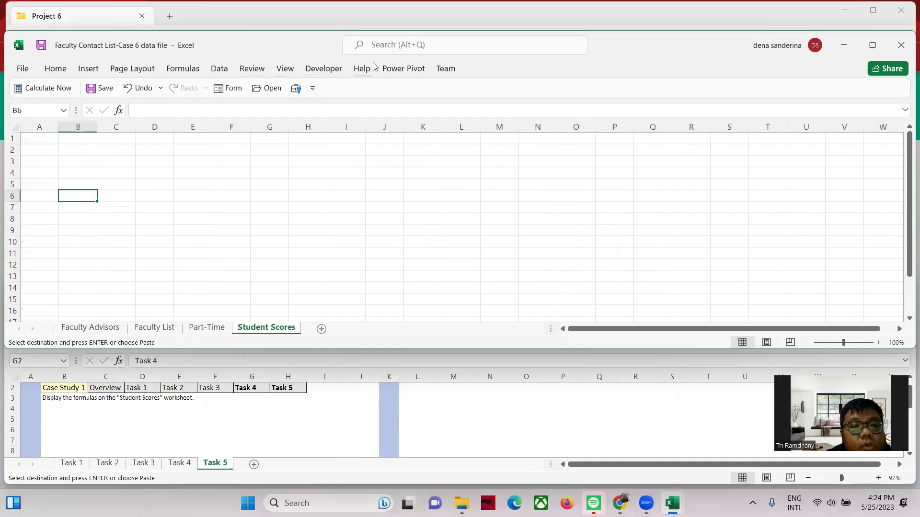
click(182, 69)
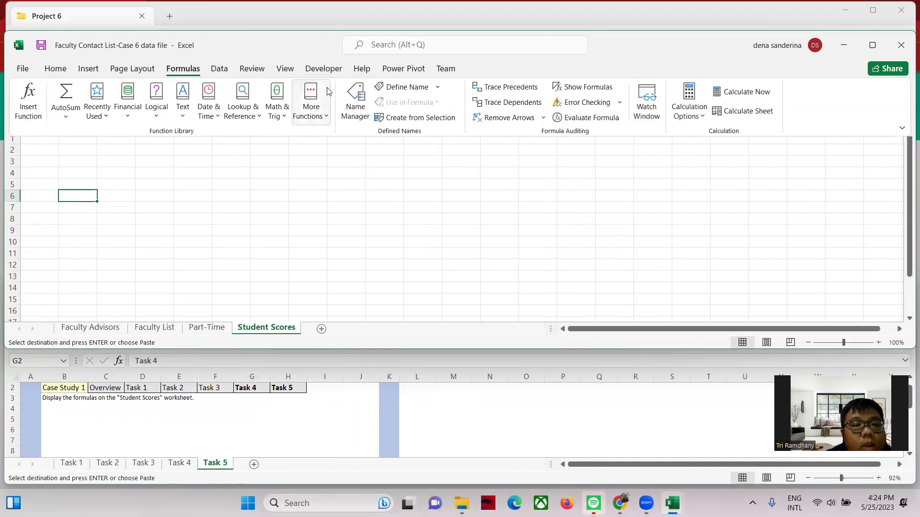
click(590, 91)
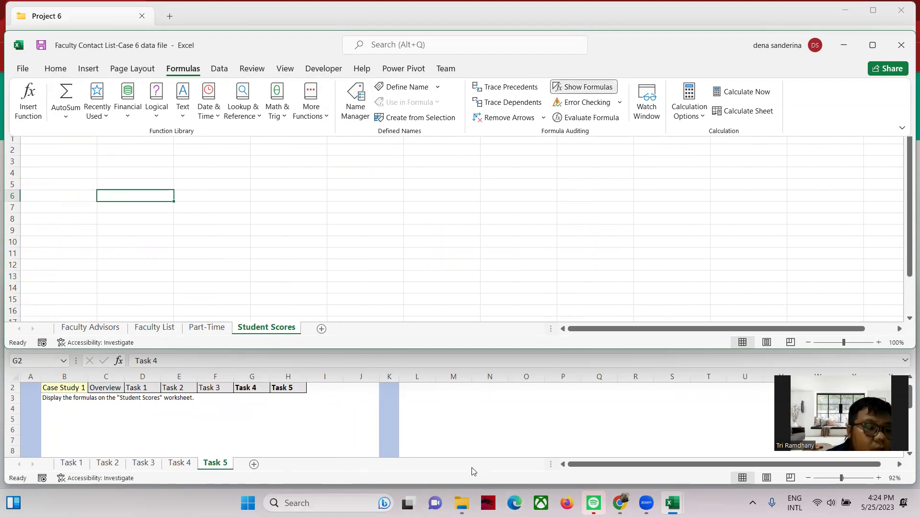
Close the data file without saving, close the Project 6 workbook, and go back to the SIMULASI MOS EXCEL 2016 folder.
click(902, 48)
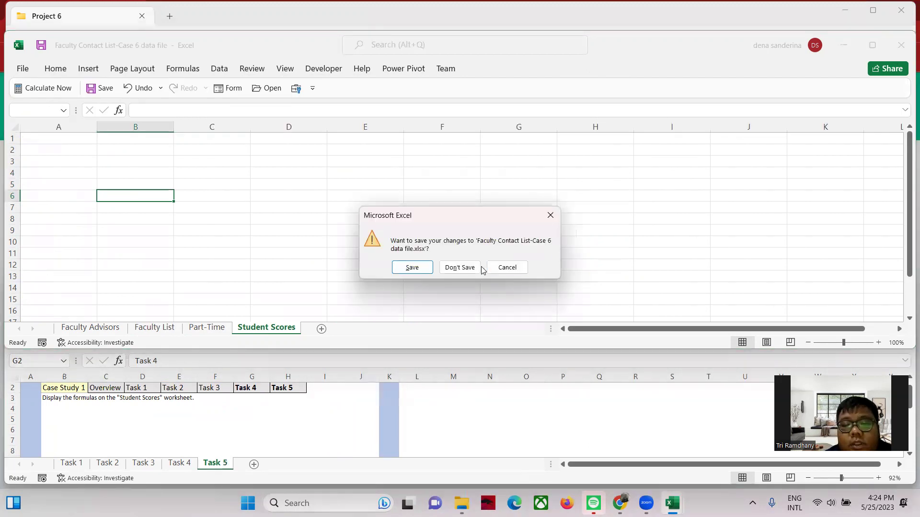
click(471, 268)
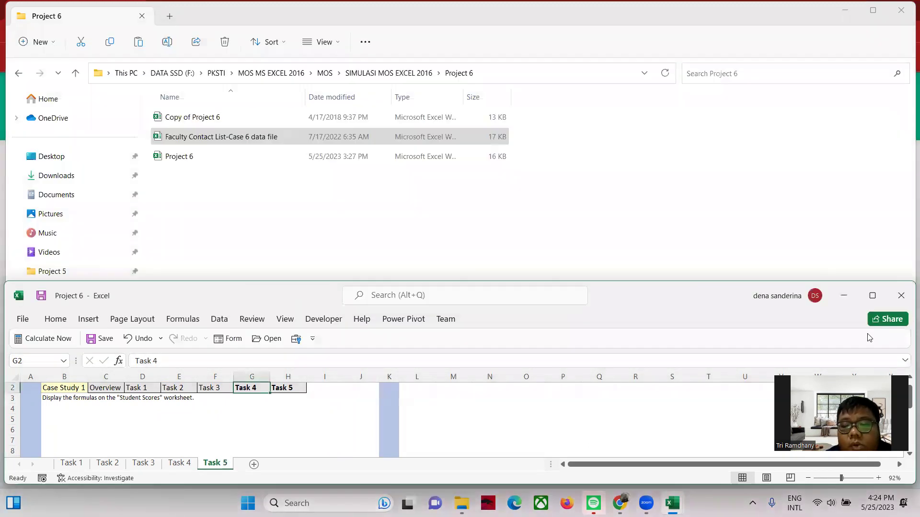
click(901, 296)
click(18, 72)
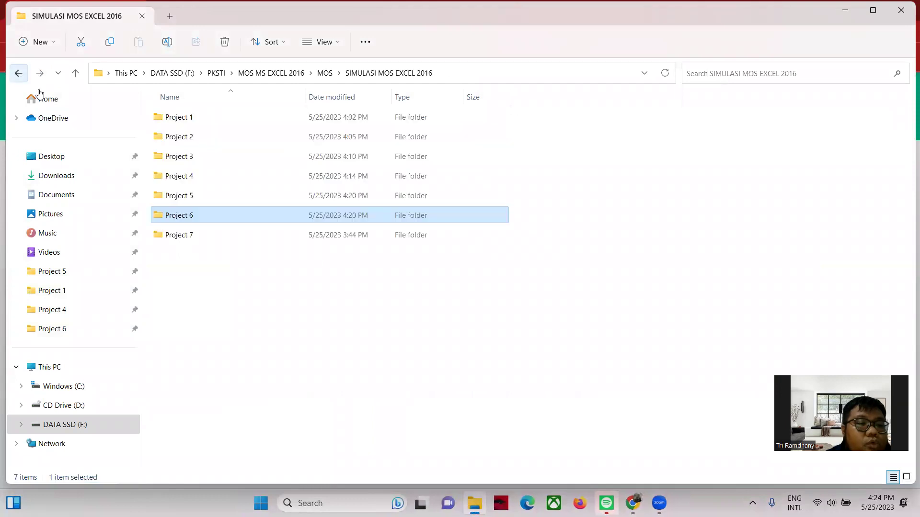
Open the Project 7 folder, and open both the Project 7 and Menu Sales Case 7 Data File workbooks from it.
click(198, 245)
double_click(195, 238)
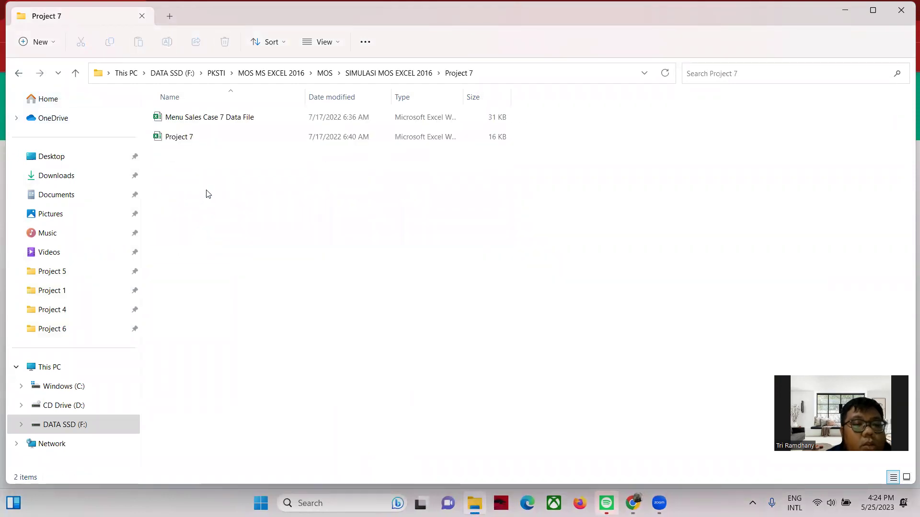
double_click(199, 138)
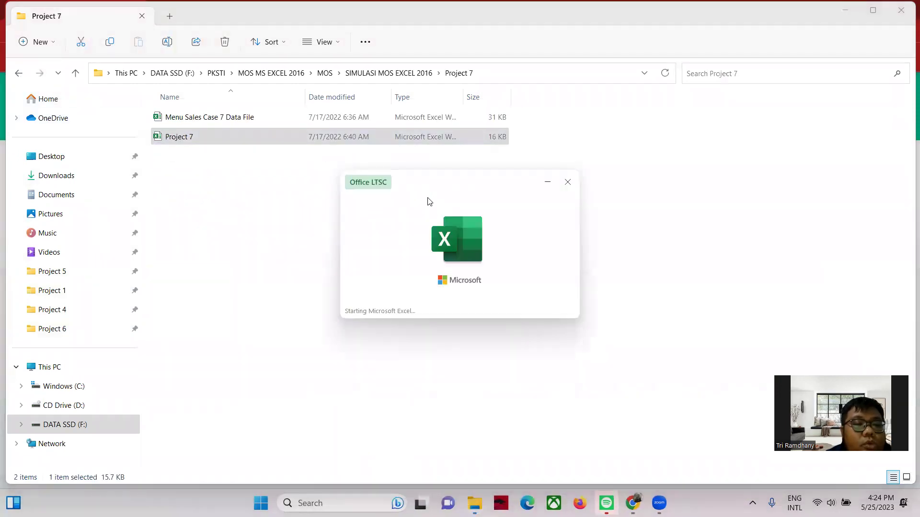
click(210, 117)
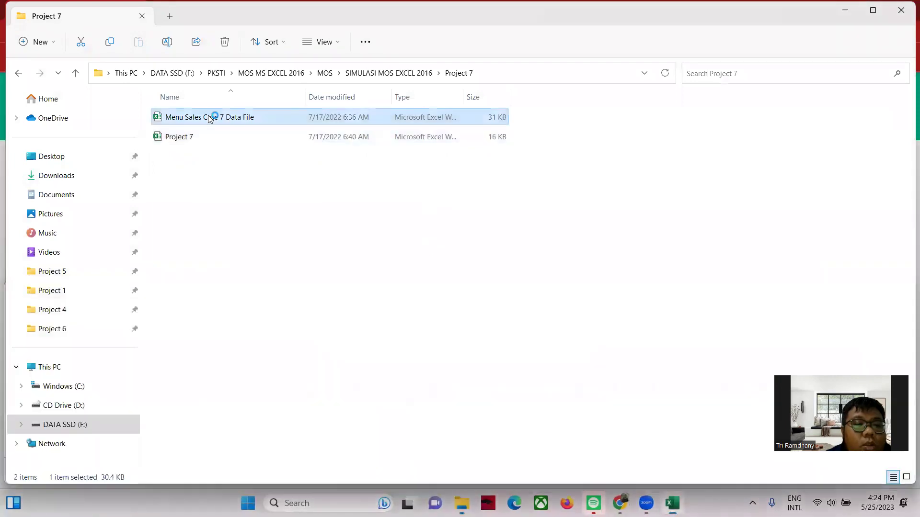
double_click(210, 118)
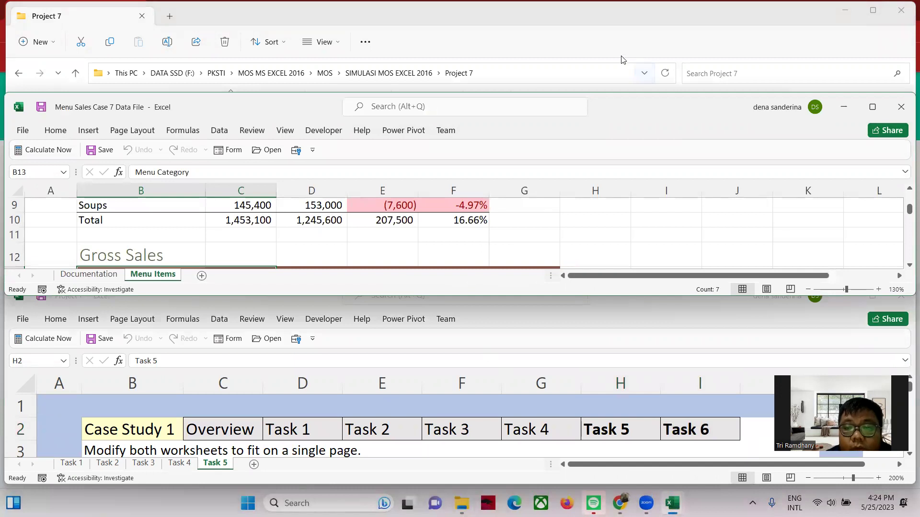
Arrange the data file window above the Project 7 workbook, extended down to meet it, and show the Task 1 instructions.
drag(621, 104, 617, 36)
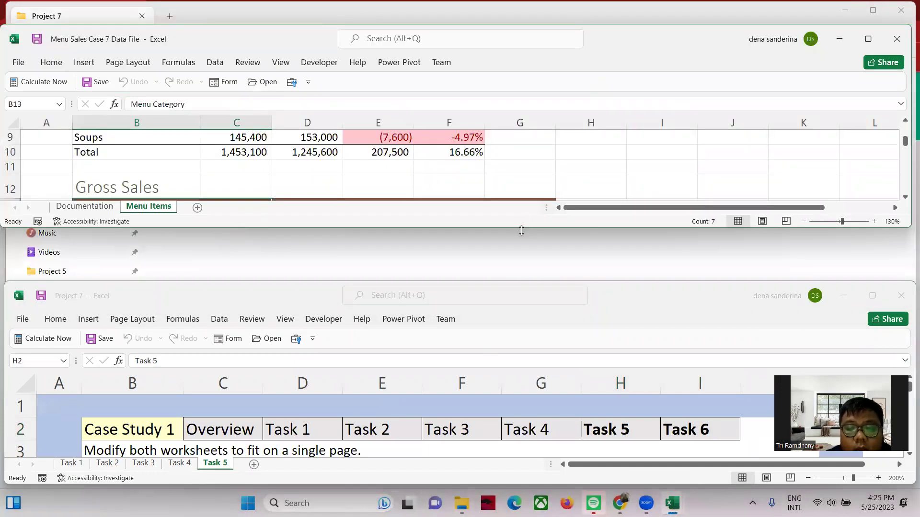
drag(531, 302, 530, 290)
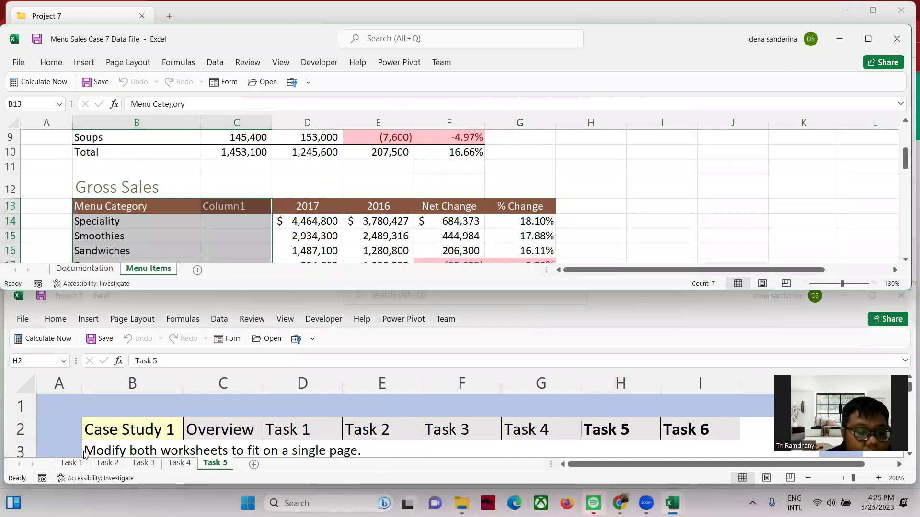
click(68, 463)
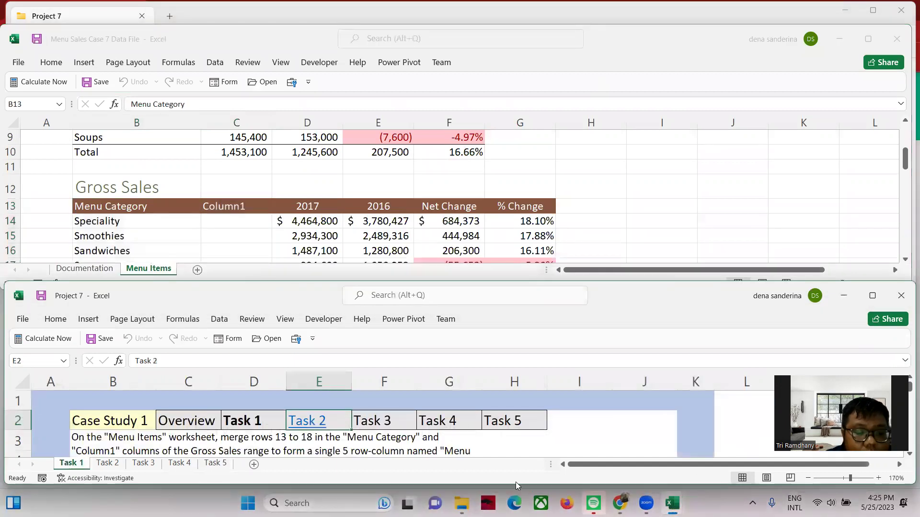
mouse_move(850, 478)
mouse_down()
mouse_move(834, 478)
mouse_move(851, 478)
mouse_up()
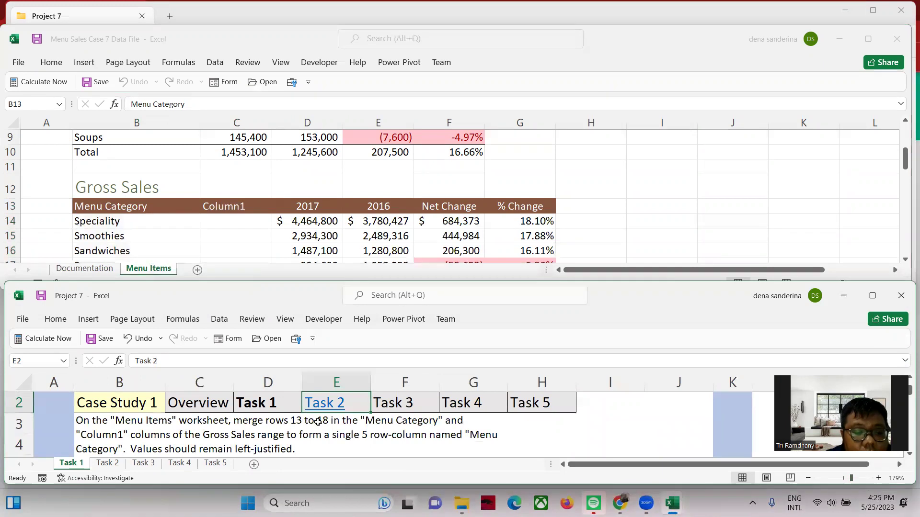
On the Menu Items worksheet, apply Merge Across to the Menu Category and Column1 columns of the Gross Sales range, B13:C18.
click(145, 212)
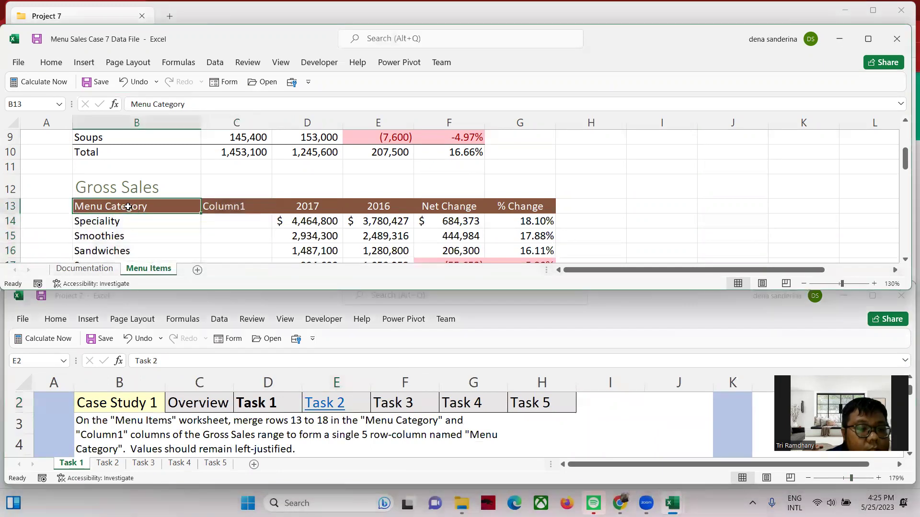
drag(127, 205, 186, 230)
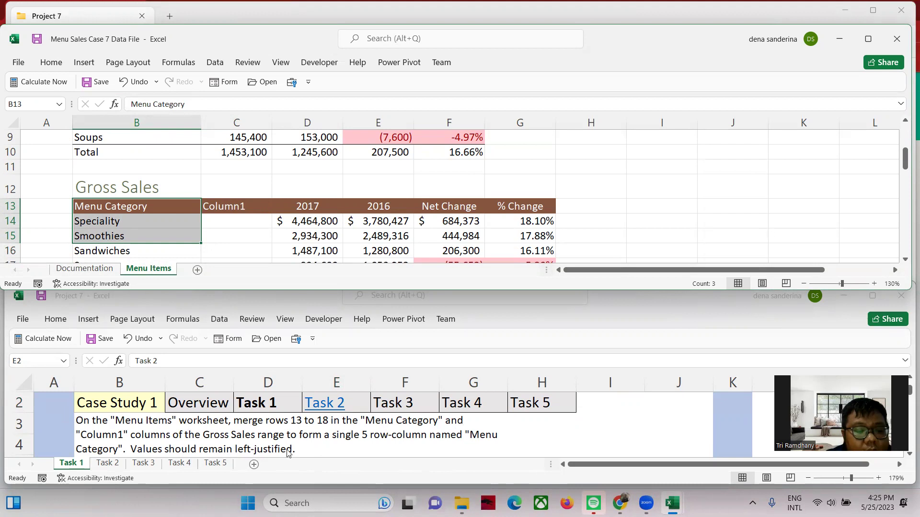
click(235, 223)
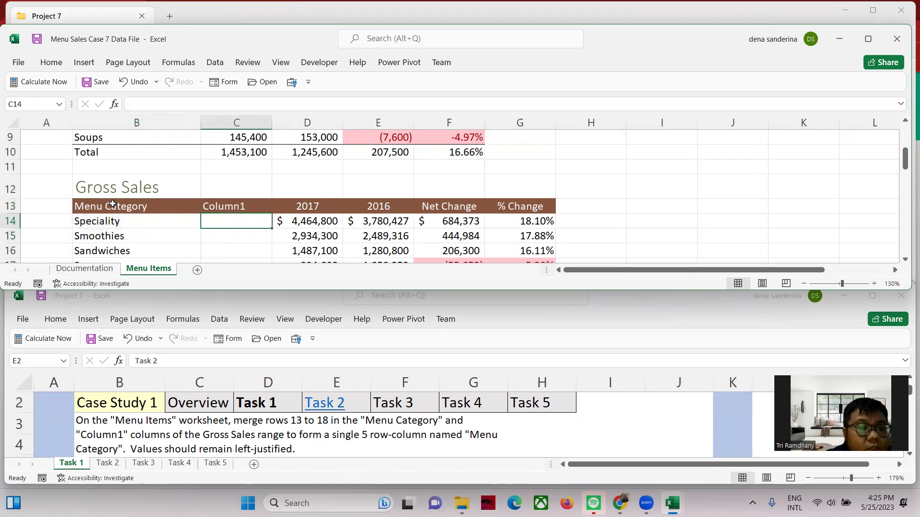
drag(112, 207, 219, 236)
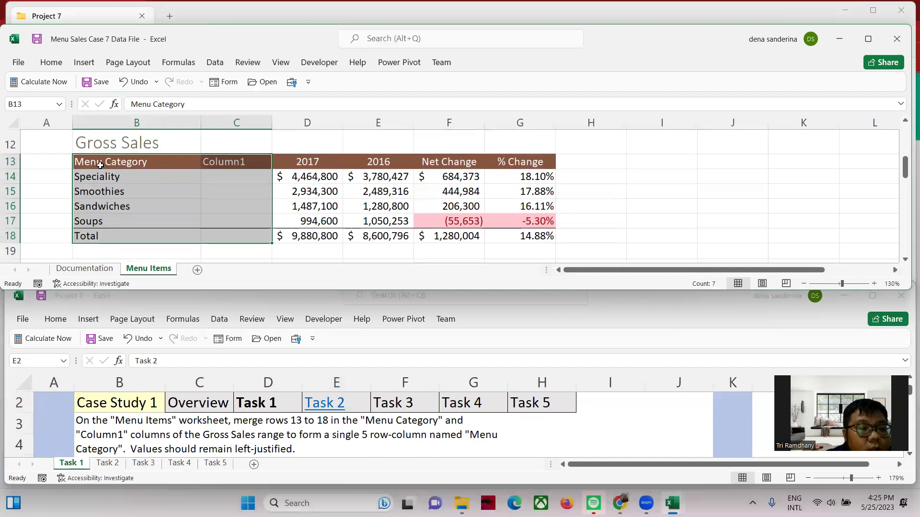
click(51, 64)
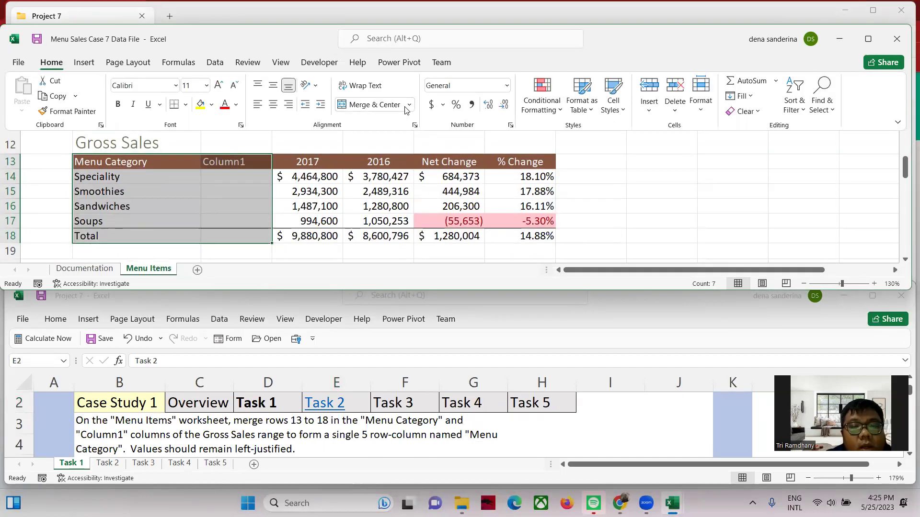
click(410, 105)
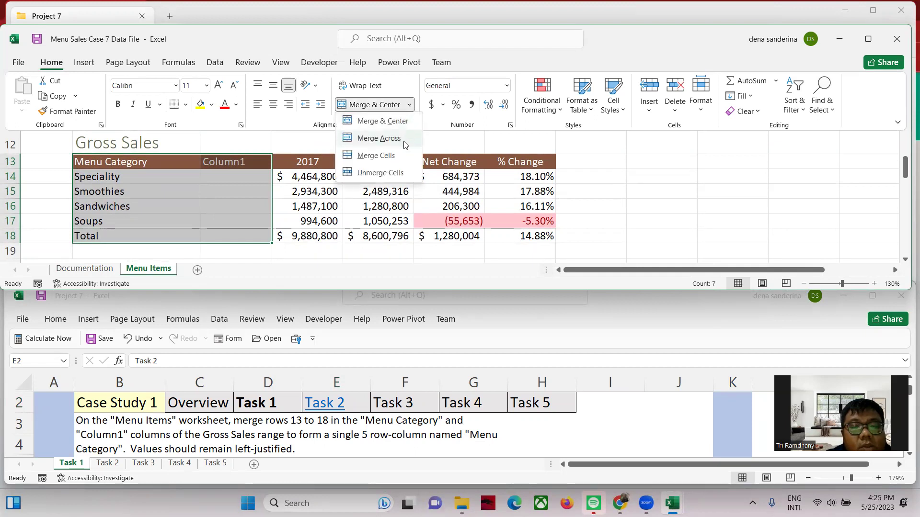
click(403, 139)
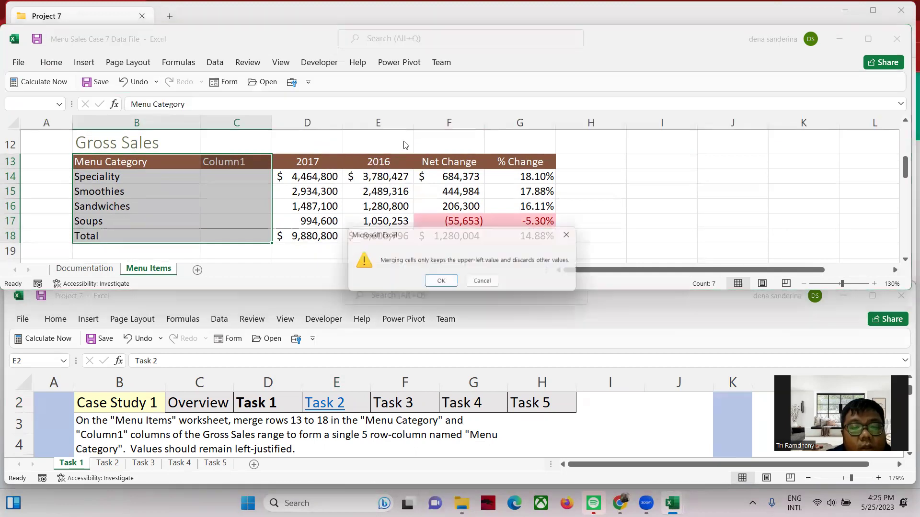
click(442, 281)
click(139, 177)
click(213, 163)
click(212, 179)
click(204, 194)
click(204, 209)
click(206, 219)
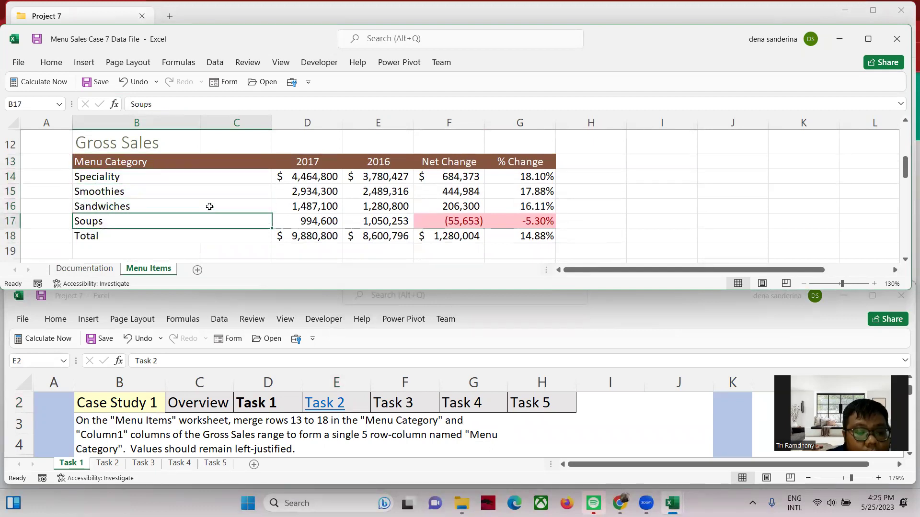
Following the Task 2 instructions, set the height of rows 1 and 2 on the Menu Items worksheet to 30.
click(108, 463)
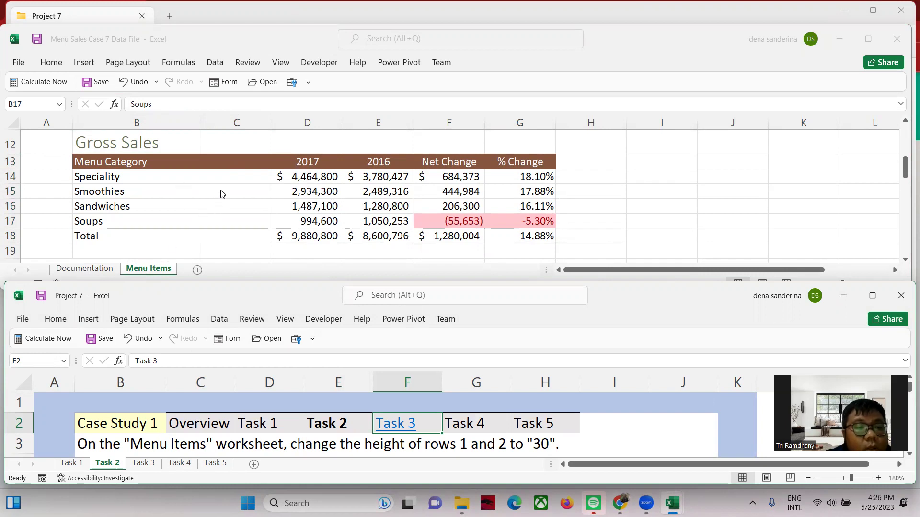
click(582, 195)
scroll(583, 195, up, 4)
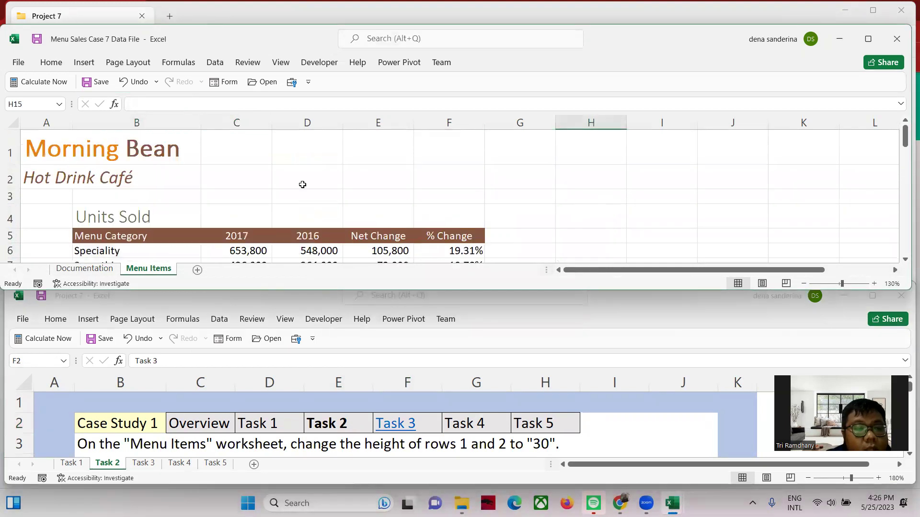
mouse_move(10, 151)
mouse_down()
mouse_move(10, 199)
mouse_move(10, 168)
mouse_up()
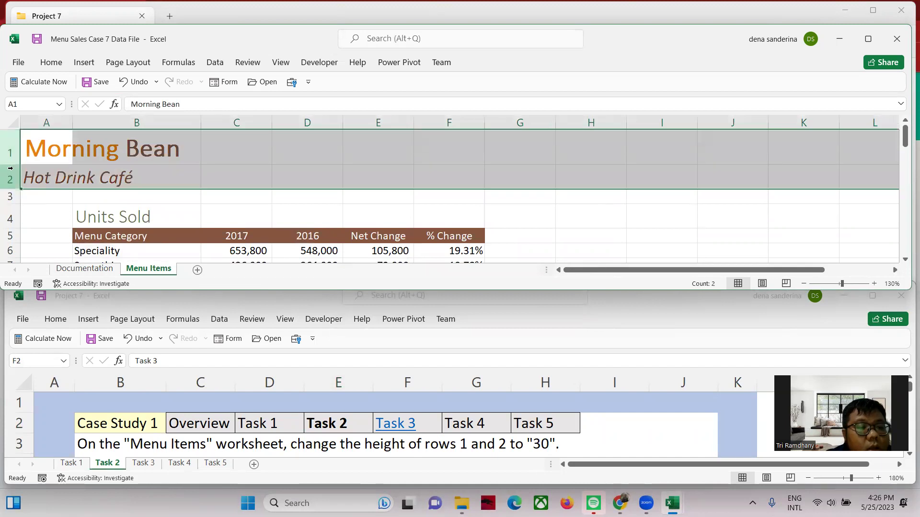
right_click(10, 166)
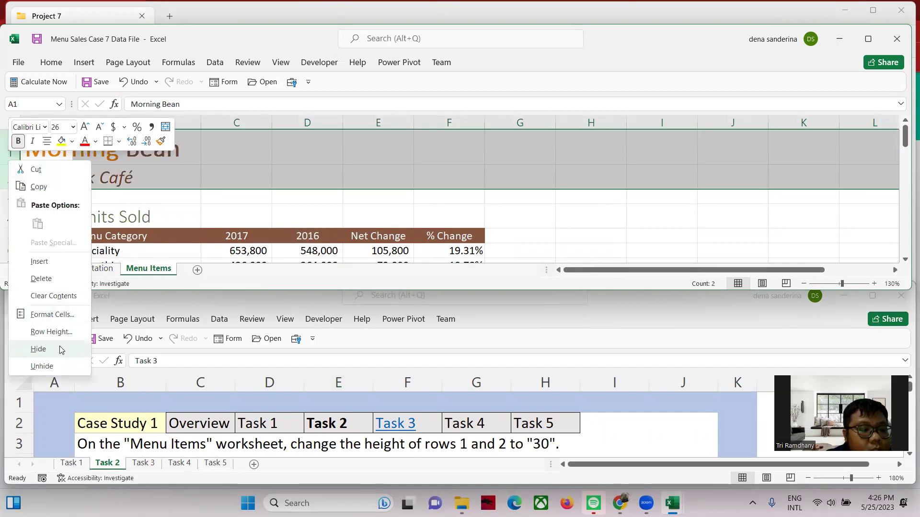
click(56, 332)
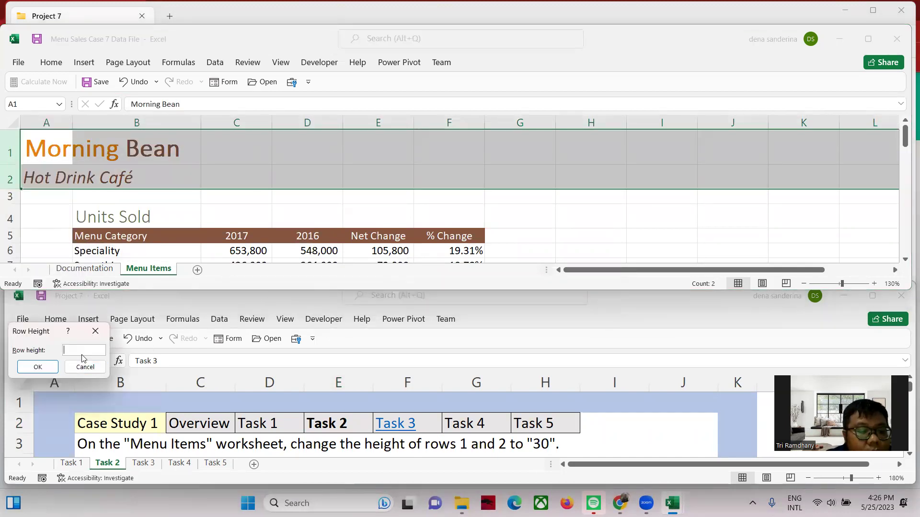
text(30)
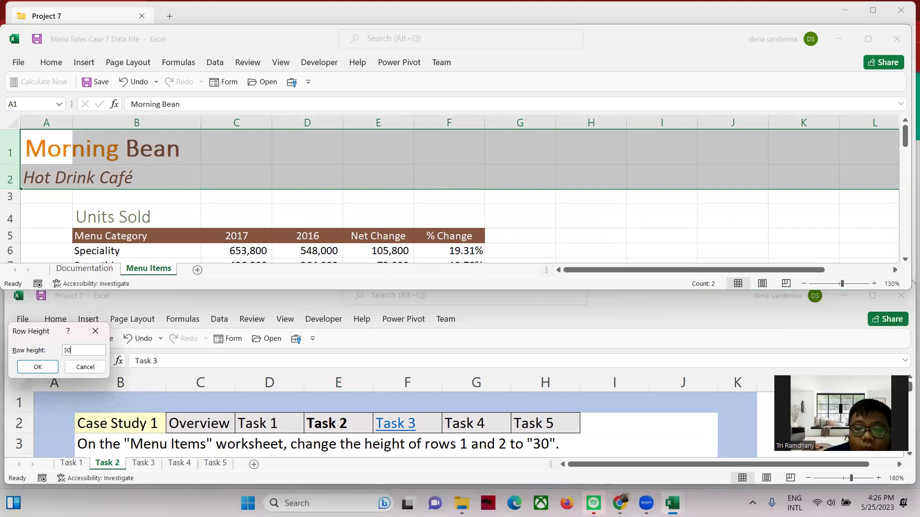
key(Return)
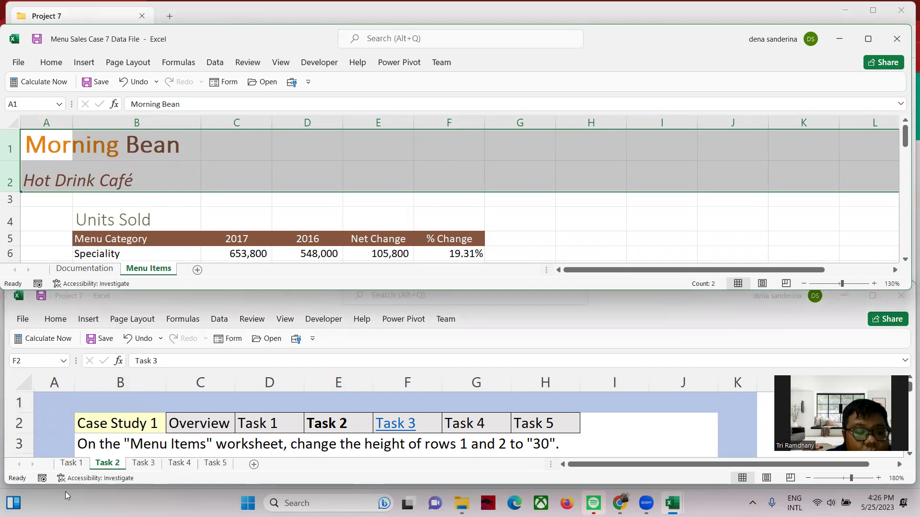
Following the Task 3 instructions, rename the Menu Items worksheet of the data file as "Menu Sales".
click(136, 464)
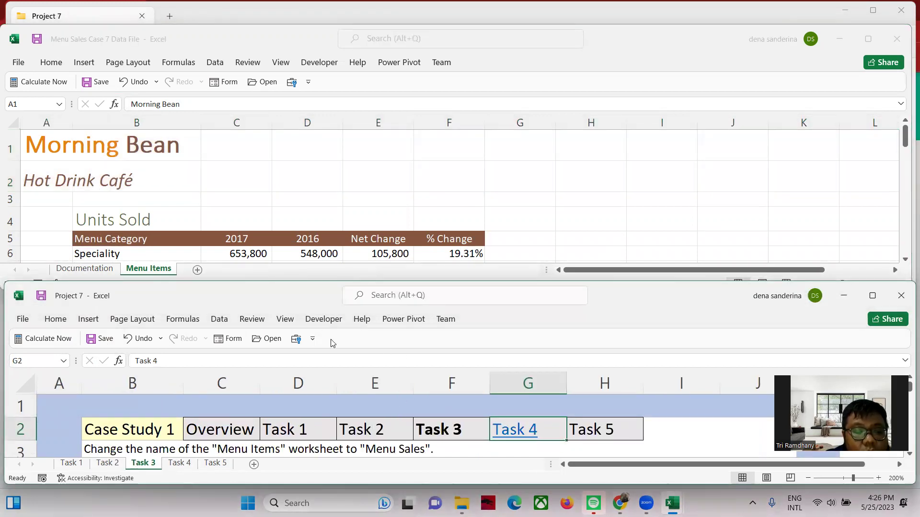
right_click(158, 273)
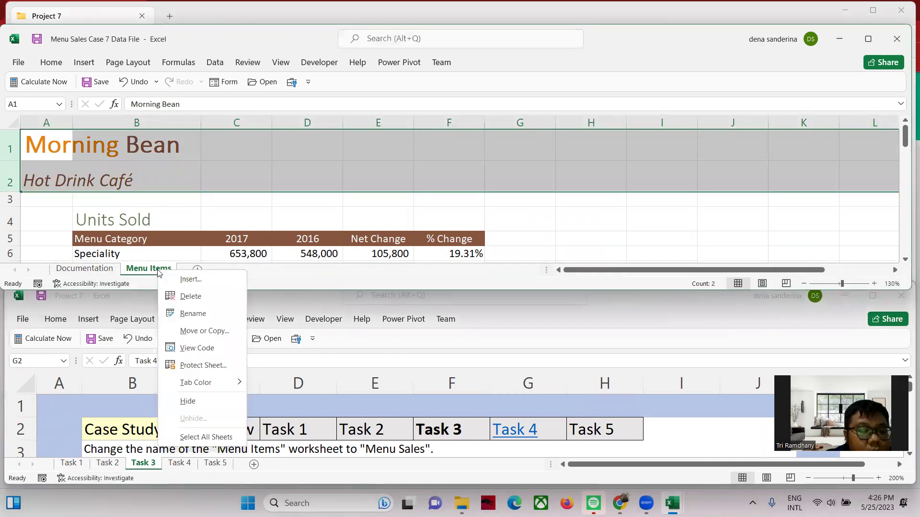
click(193, 314)
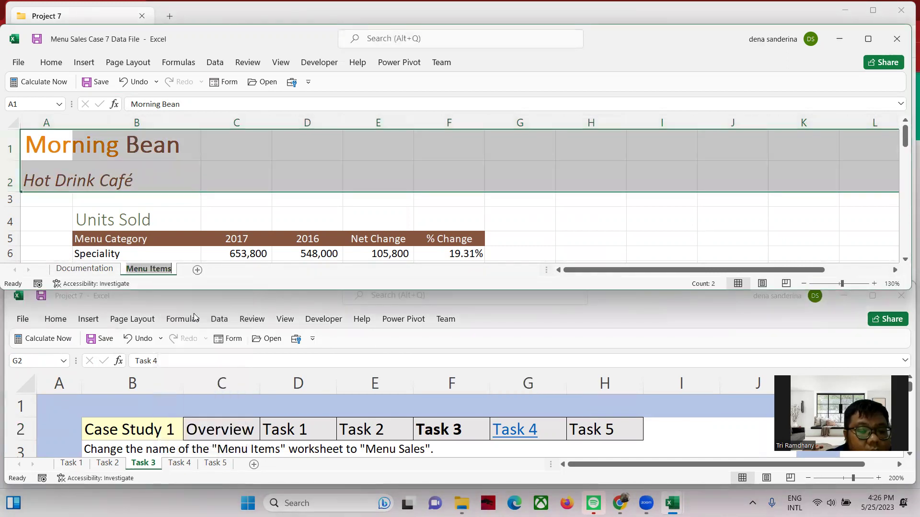
click(170, 271)
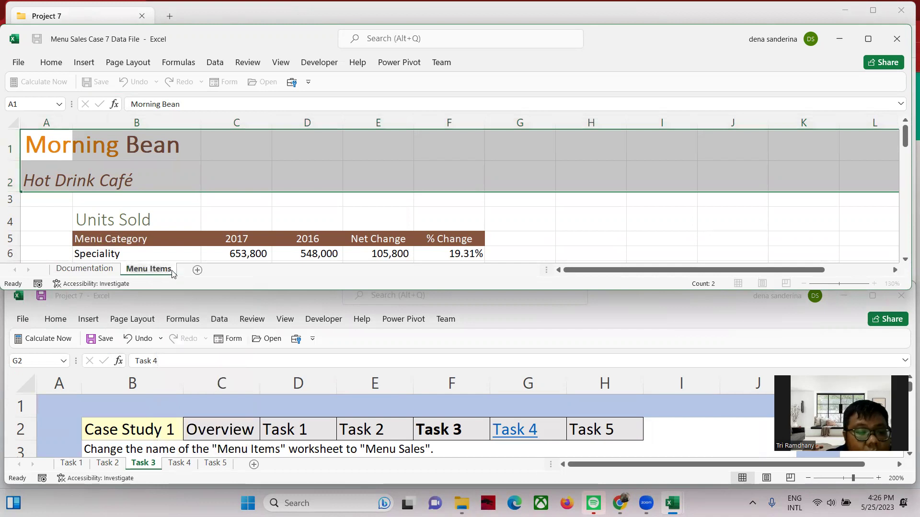
key(Return)
right_click(168, 271)
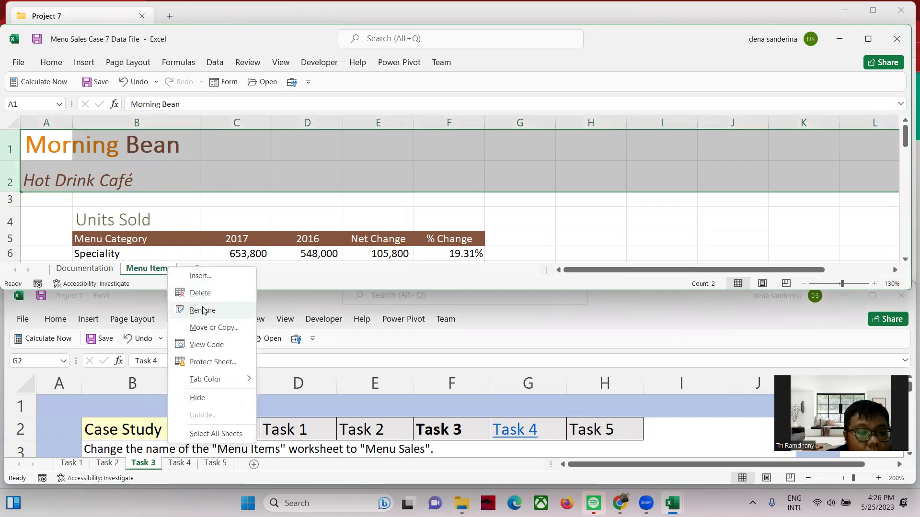
click(194, 309)
click(153, 269)
drag(150, 269, 197, 269)
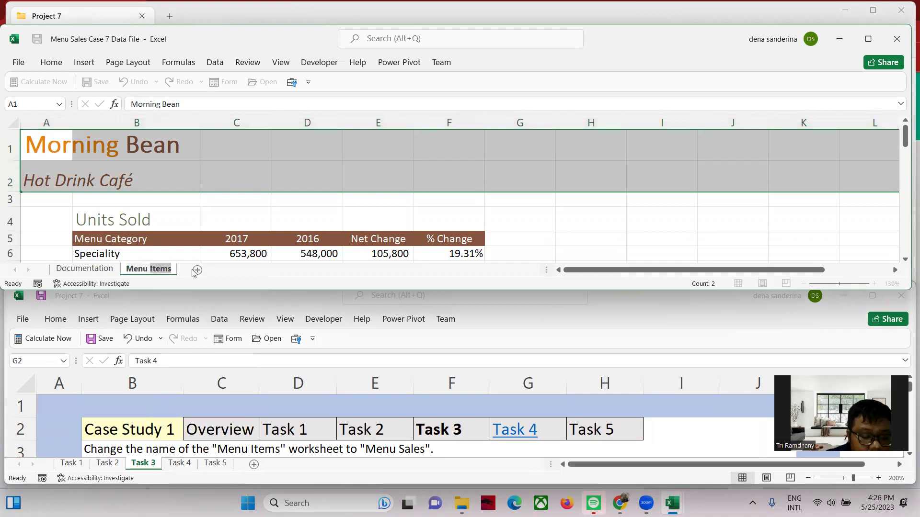
text(Sales)
key(Return)
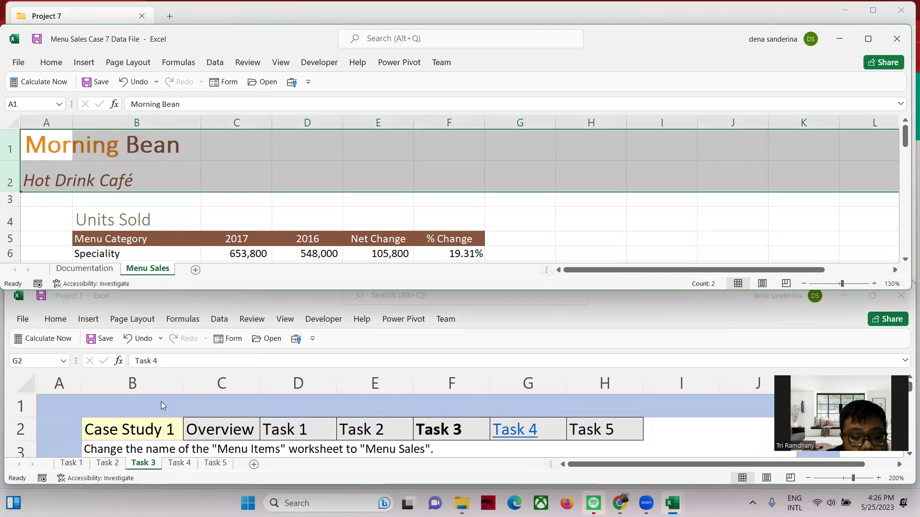
click(179, 463)
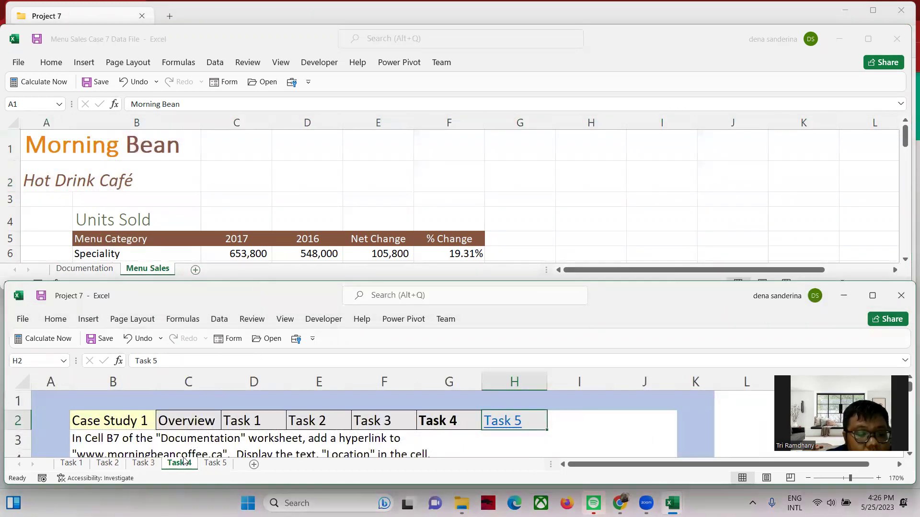
click(85, 269)
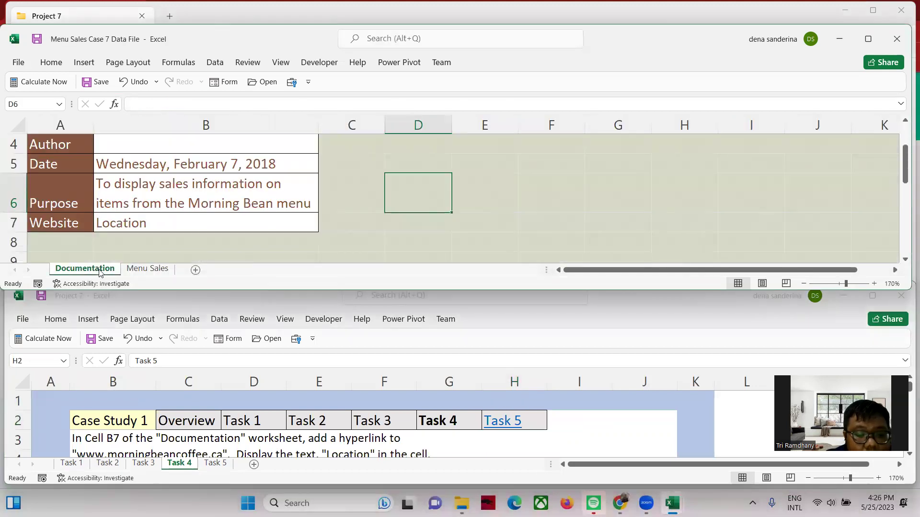
click(184, 225)
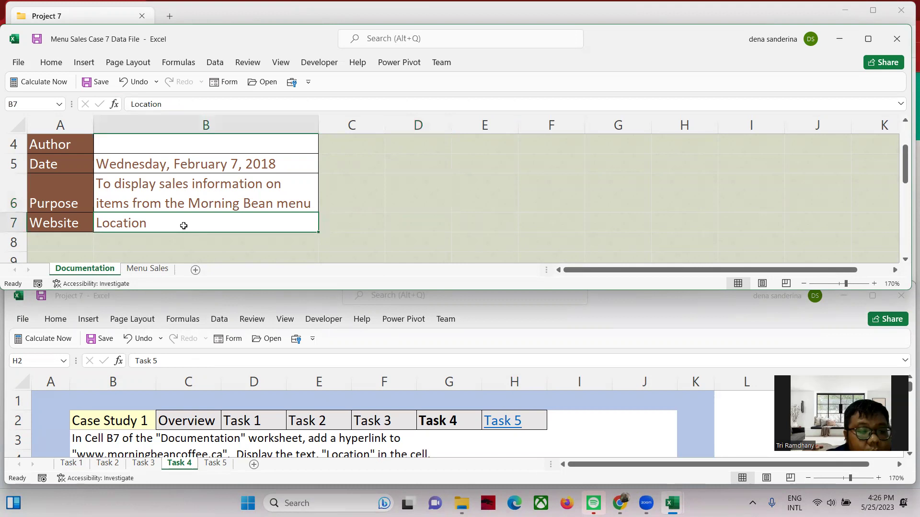
right_click(184, 227)
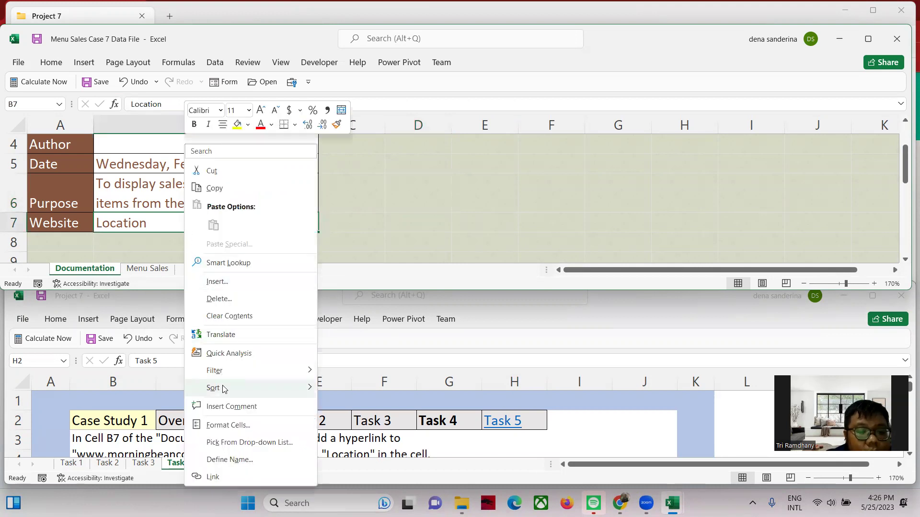
click(219, 476)
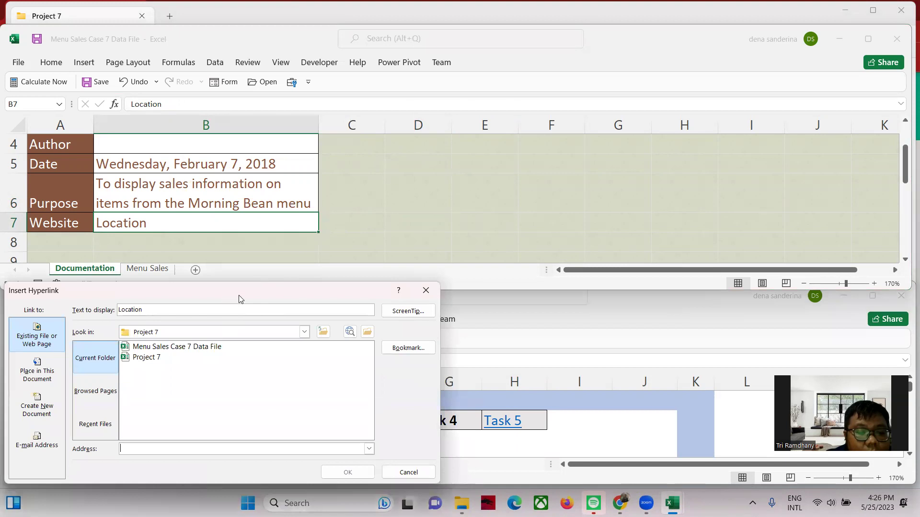
drag(238, 298, 519, 86)
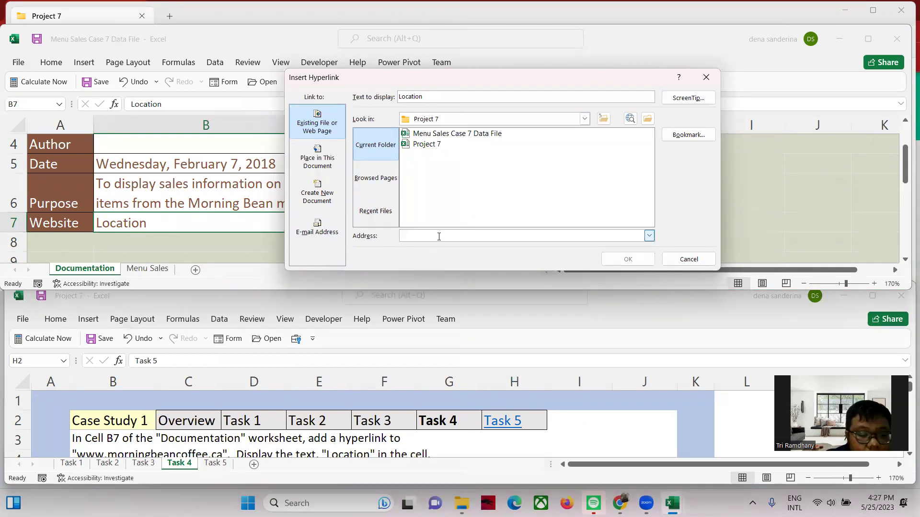
text(www)
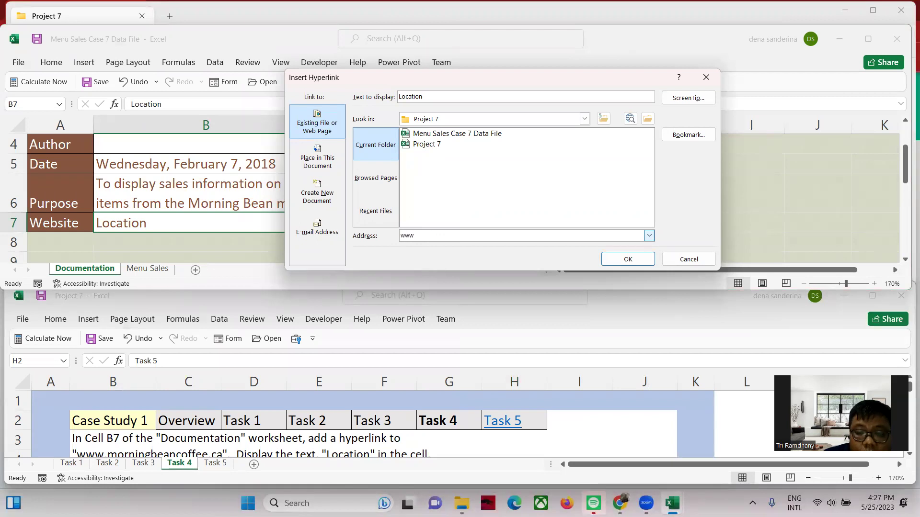
text(.)
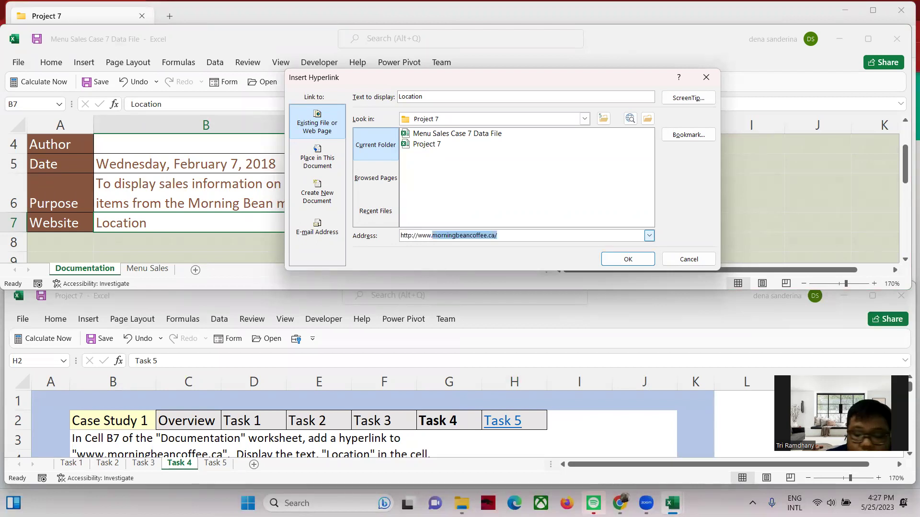
click(625, 259)
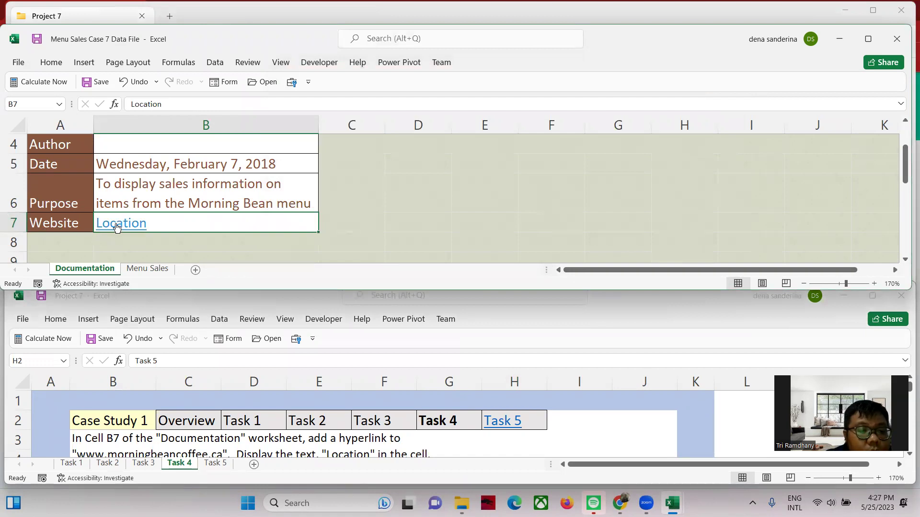
mouse_move(118, 227)
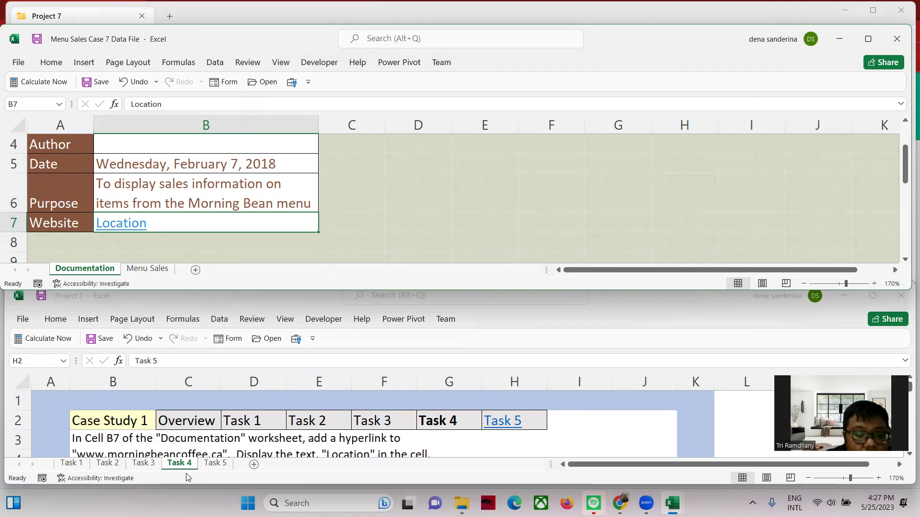
Following the Task 5 instructions, group both worksheets of the data file and scale them to fit 1 page wide by 1 page tall.
click(214, 464)
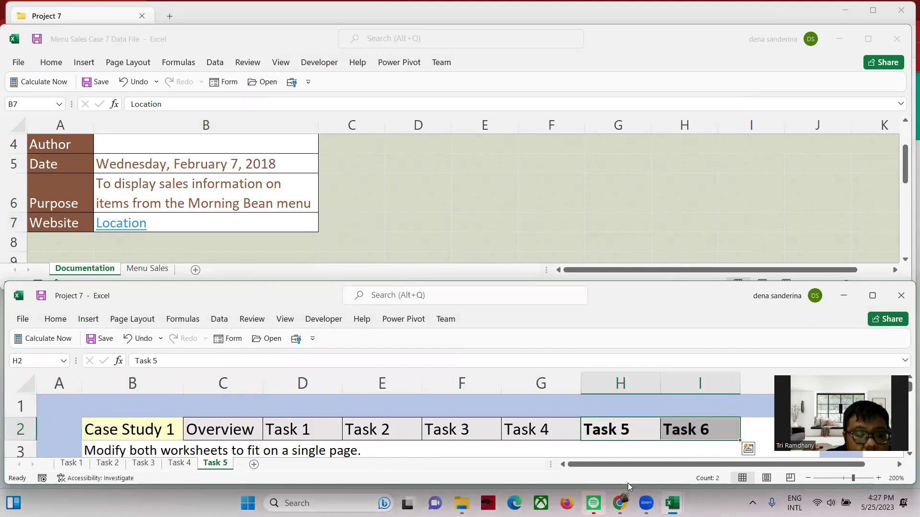
click(110, 271)
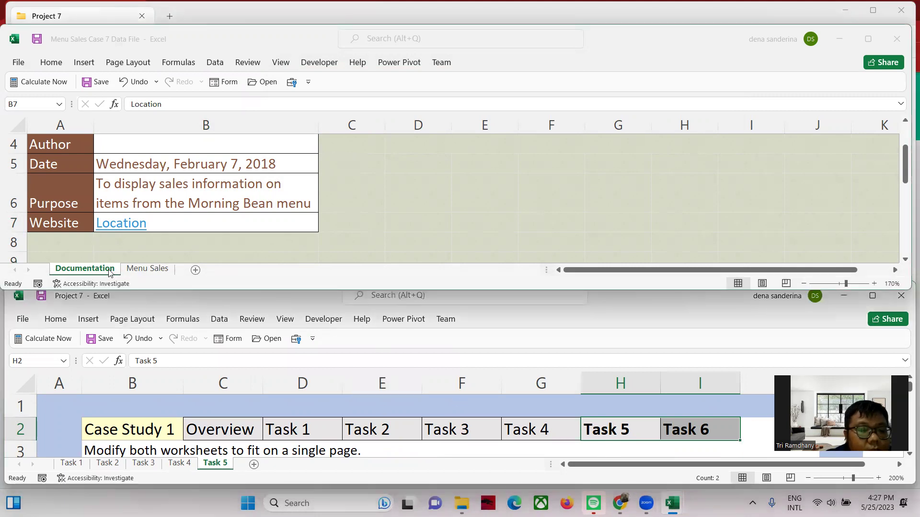
right_click(109, 270)
click(156, 442)
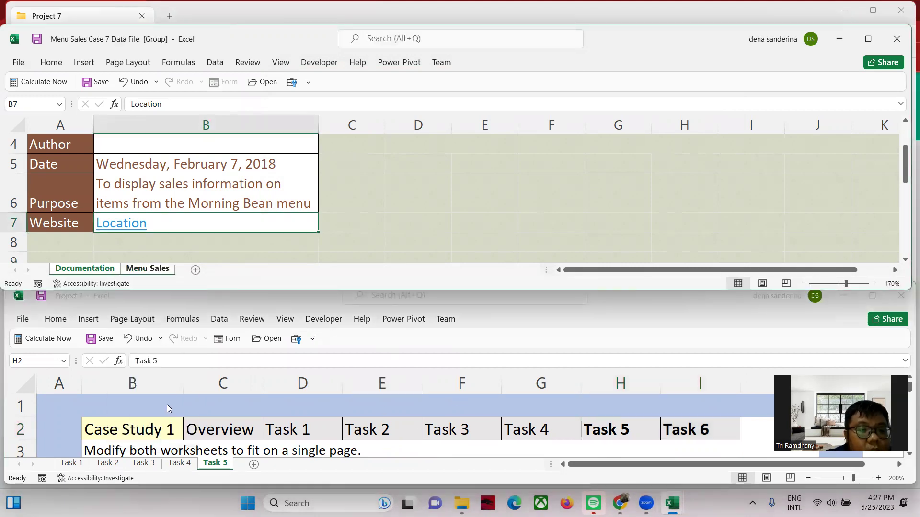
click(129, 63)
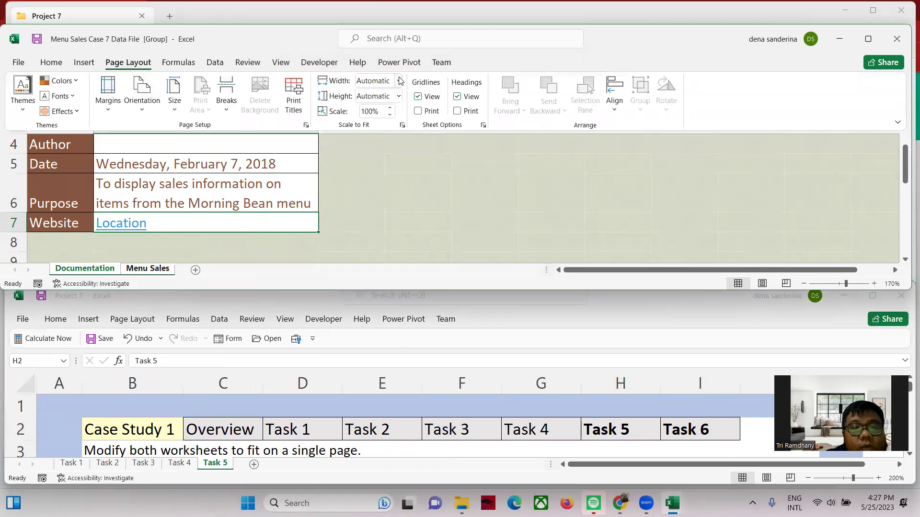
click(398, 80)
click(383, 111)
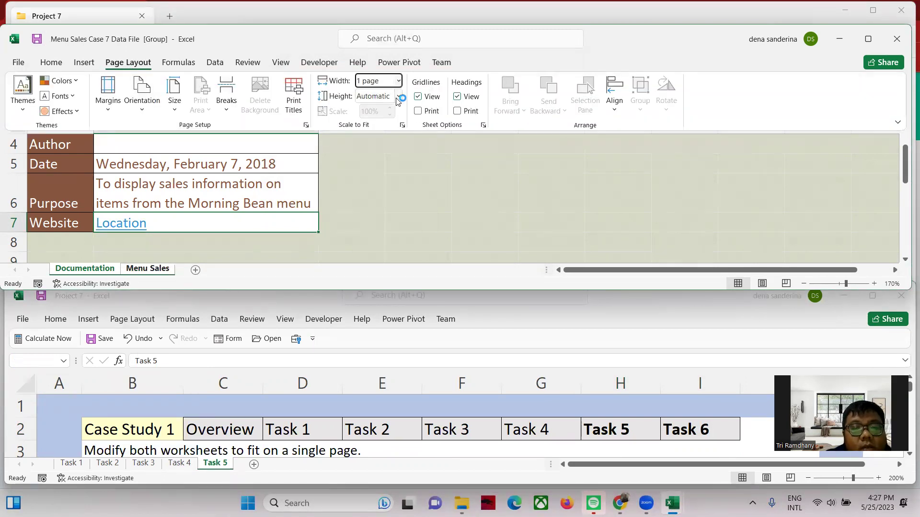
click(399, 96)
click(376, 126)
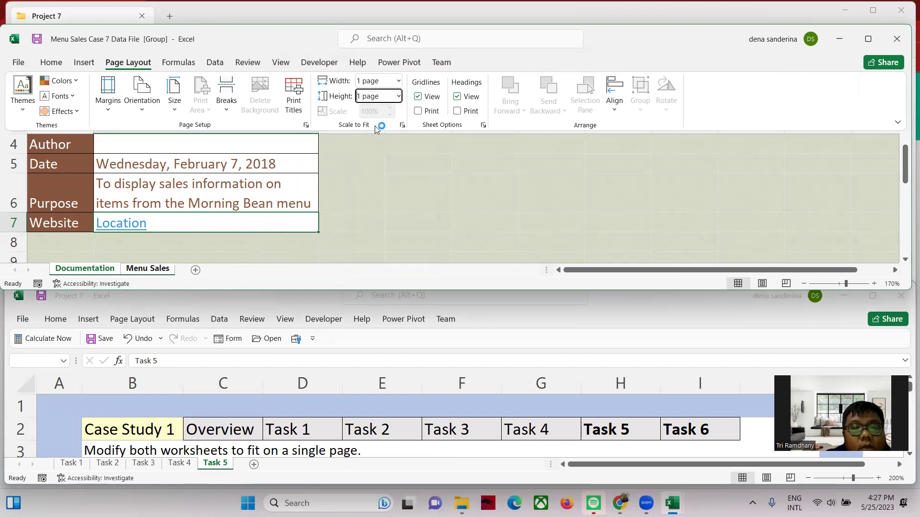
click(306, 125)
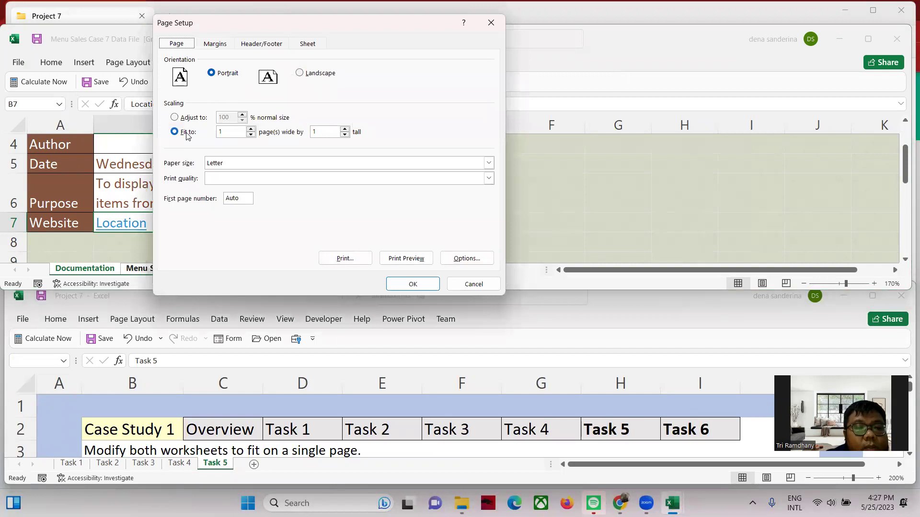
click(482, 288)
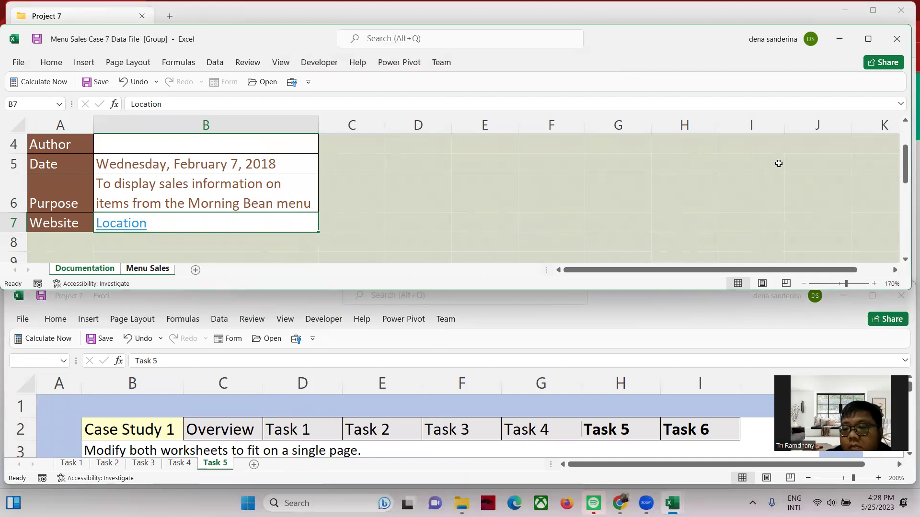
Close the Menu Sales Case 7 Data File workbook without saving its changes, and close the Project 7 workbook.
click(897, 44)
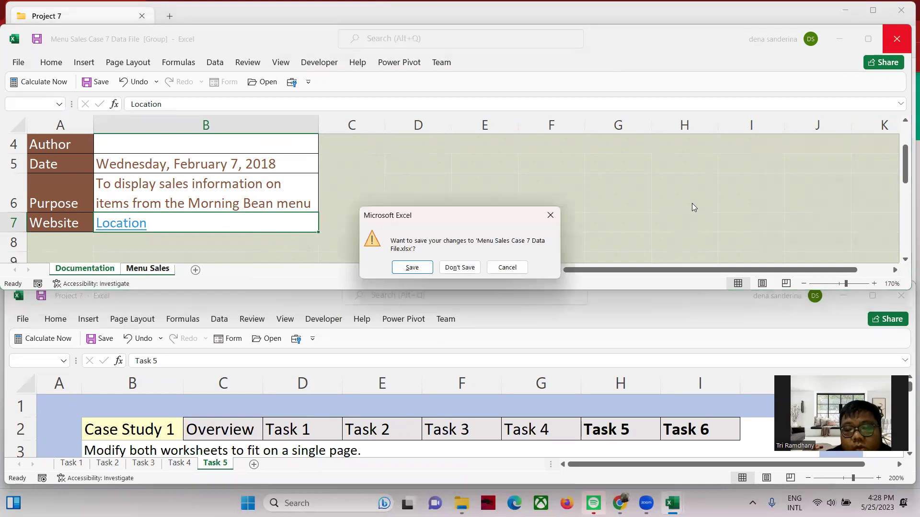
click(460, 268)
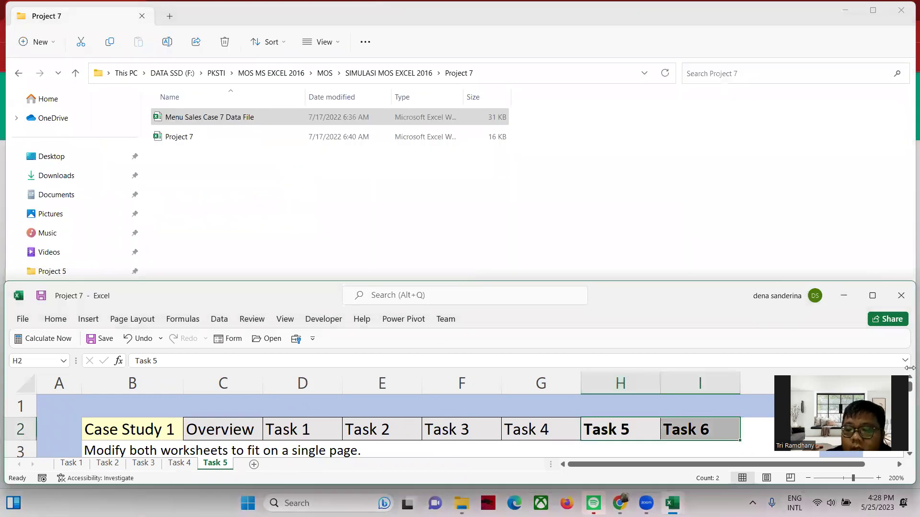
click(901, 296)
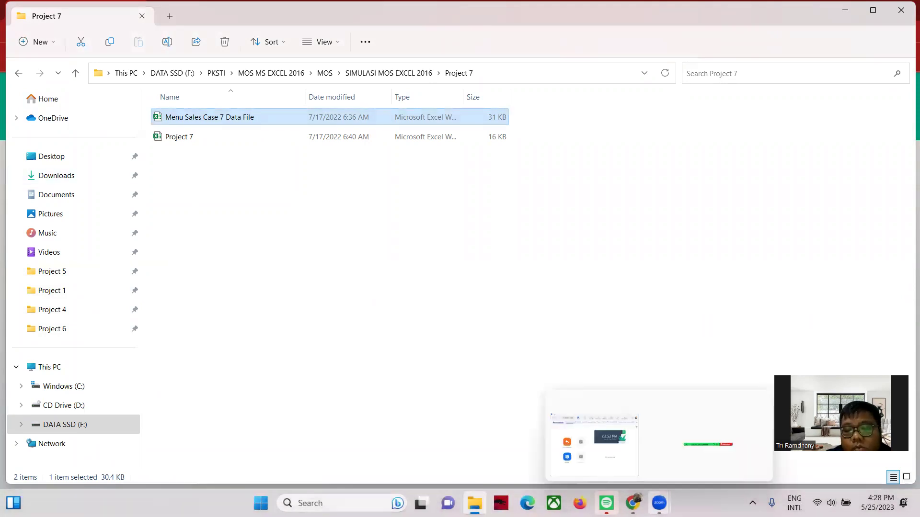
click(659, 503)
click(711, 455)
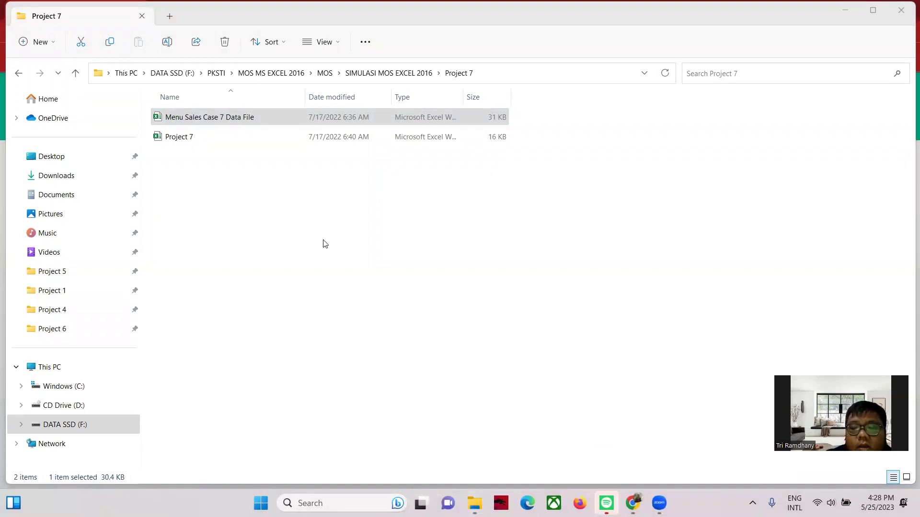